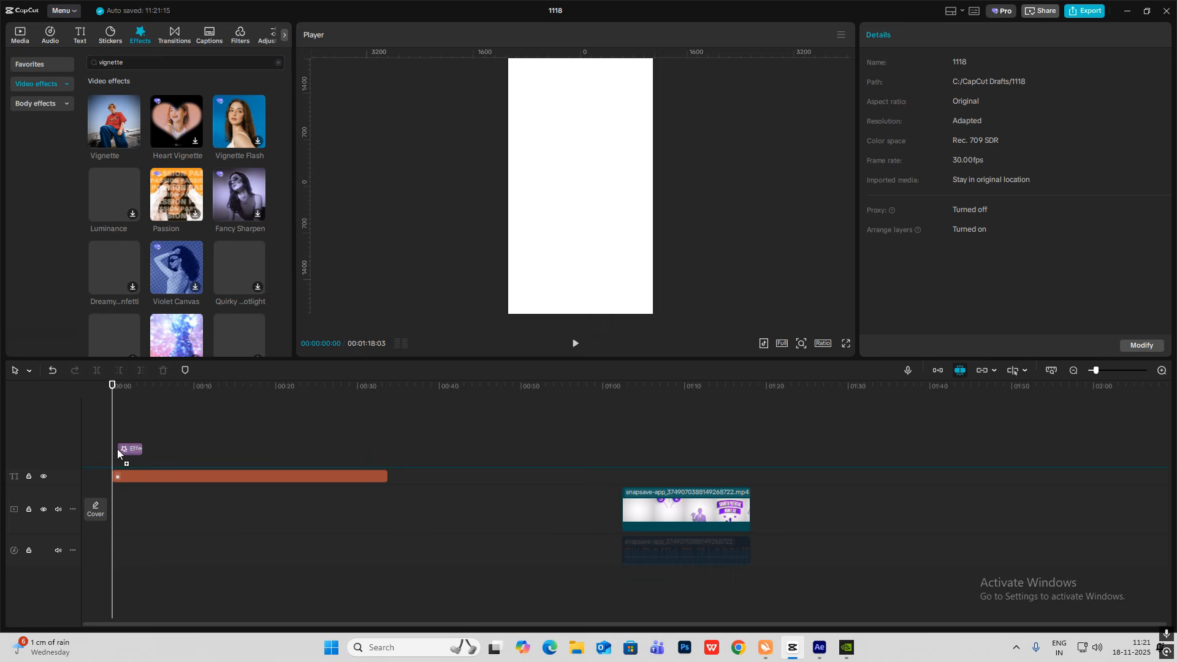
# Add the Vignette video effect above the white background clip, match it to that clip's length and lower its effect setting.
pyautogui.moveTo(118, 450); pyautogui.dragTo(388, 458)
pyautogui.moveTo(1067, 143); pyautogui.dragTo(1011, 143)
pyautogui.click(761, 179)
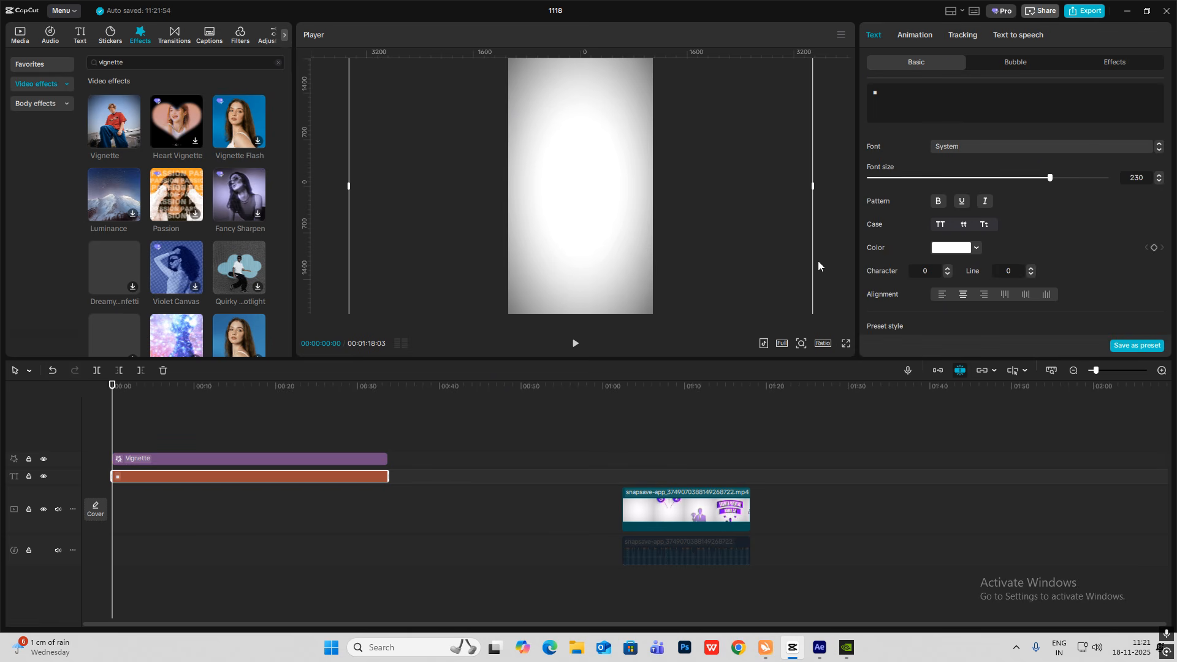
pyautogui.click(137, 412)
pyautogui.moveTo(136, 412); pyautogui.dragTo(249, 414)
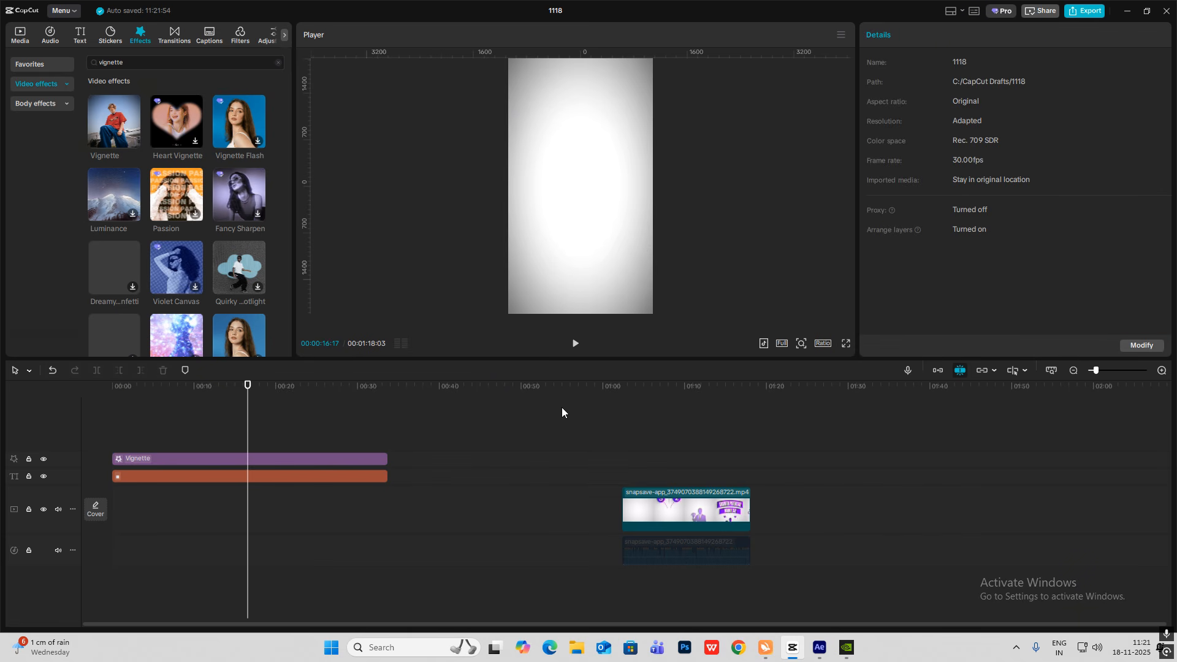
# Add an "if you're" text and a purple "someone" text above the vignette, both spanning the background clip's length.
pyautogui.moveTo(616, 469); pyautogui.dragTo(628, 469)
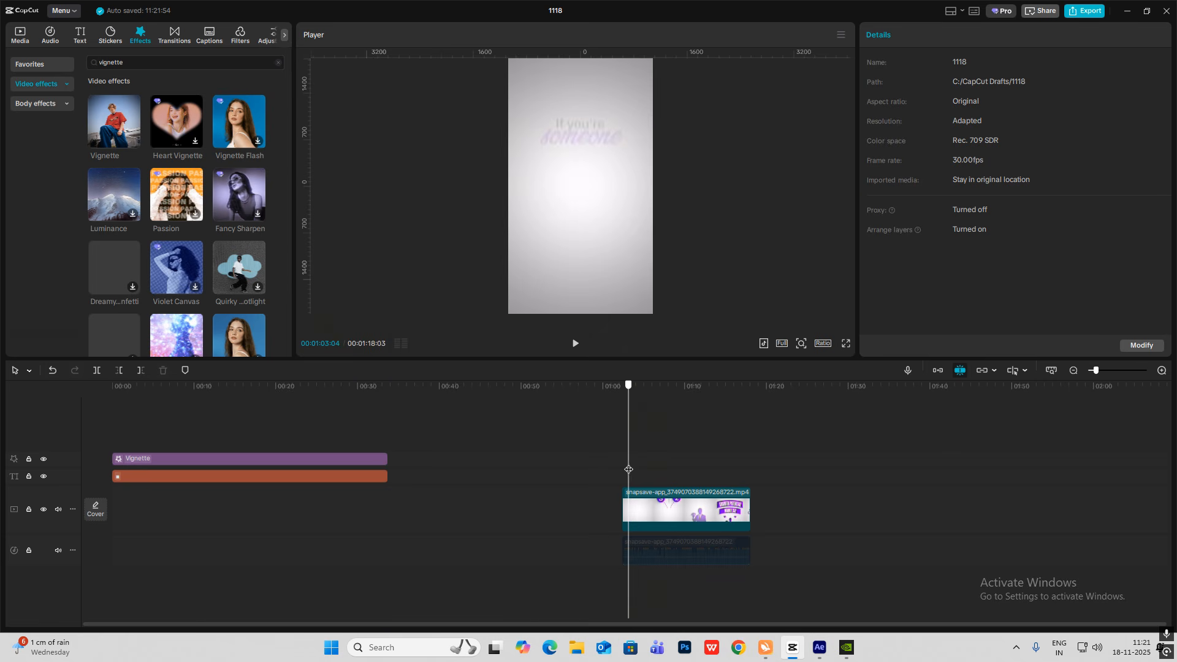
pyautogui.click(80, 35)
pyautogui.moveTo(108, 92); pyautogui.dragTo(388, 441)
pyautogui.click(123, 411)
pyautogui.click(930, 119)
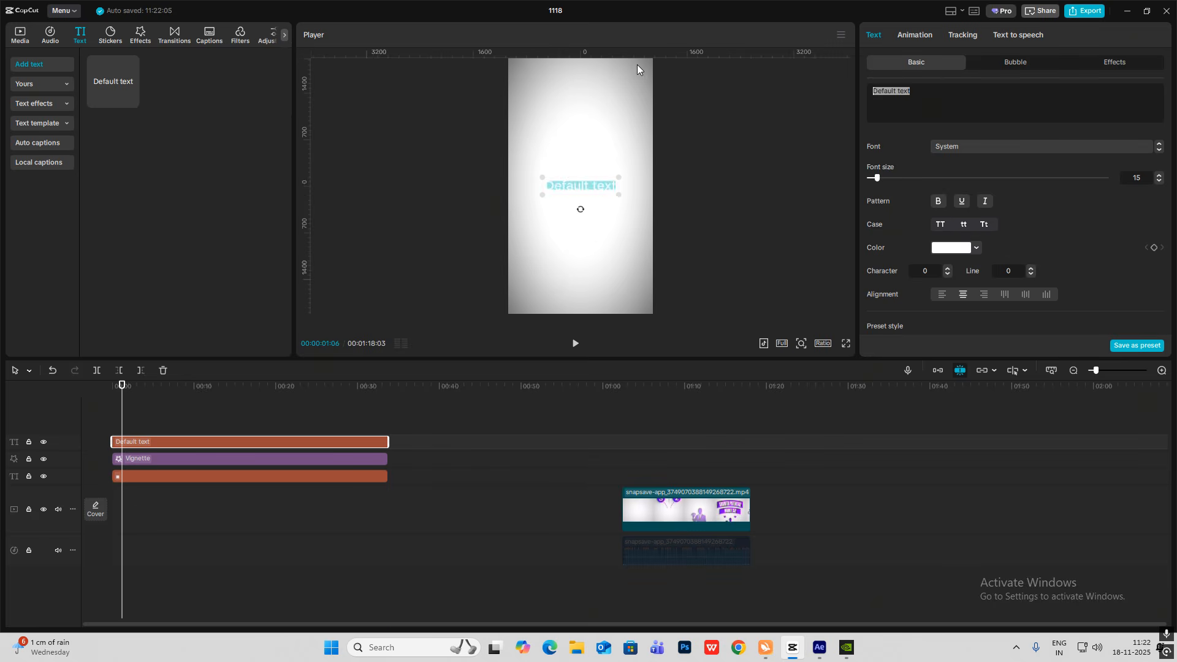
pyautogui.write("if you're")
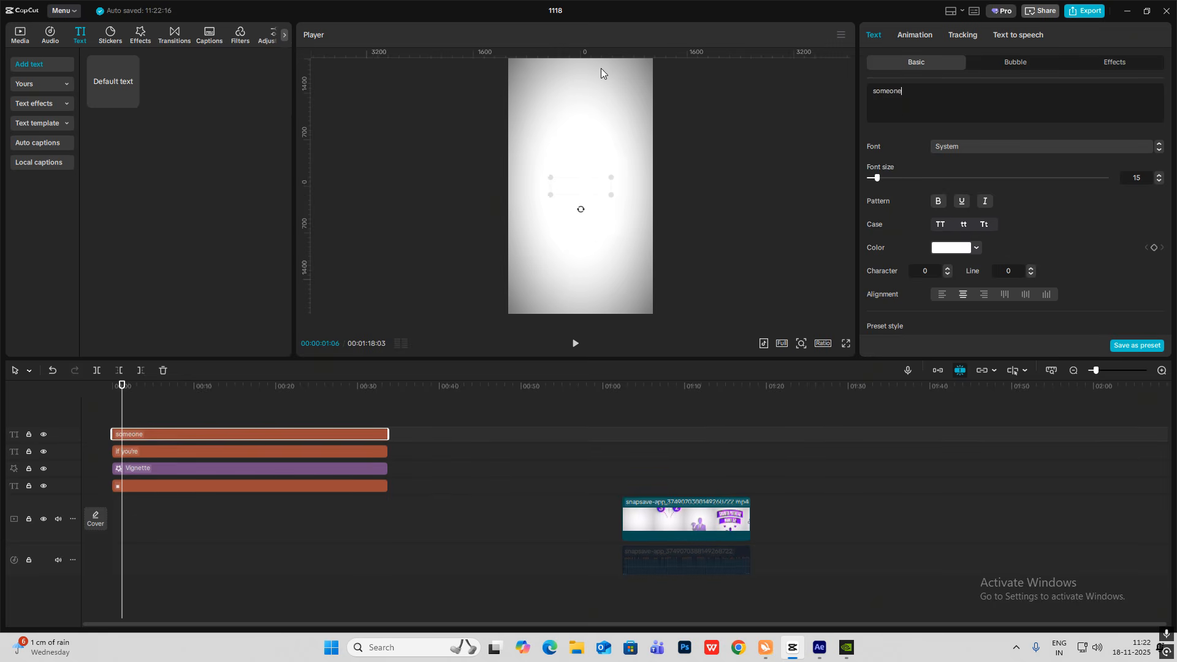
pyautogui.click(977, 248)
pyautogui.click(1022, 274)
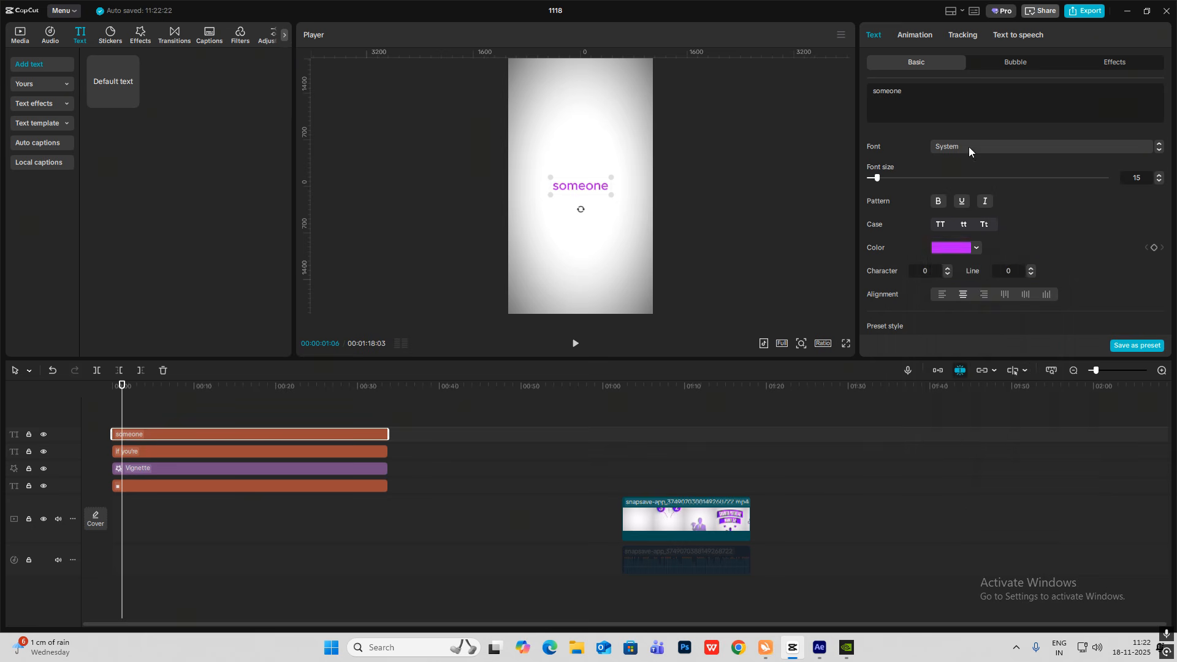
# Give "someone" a bold italic serif font and set "if you're" to Montserrat in black, placed just above it.
pyautogui.click(1011, 148)
pyautogui.click(986, 309)
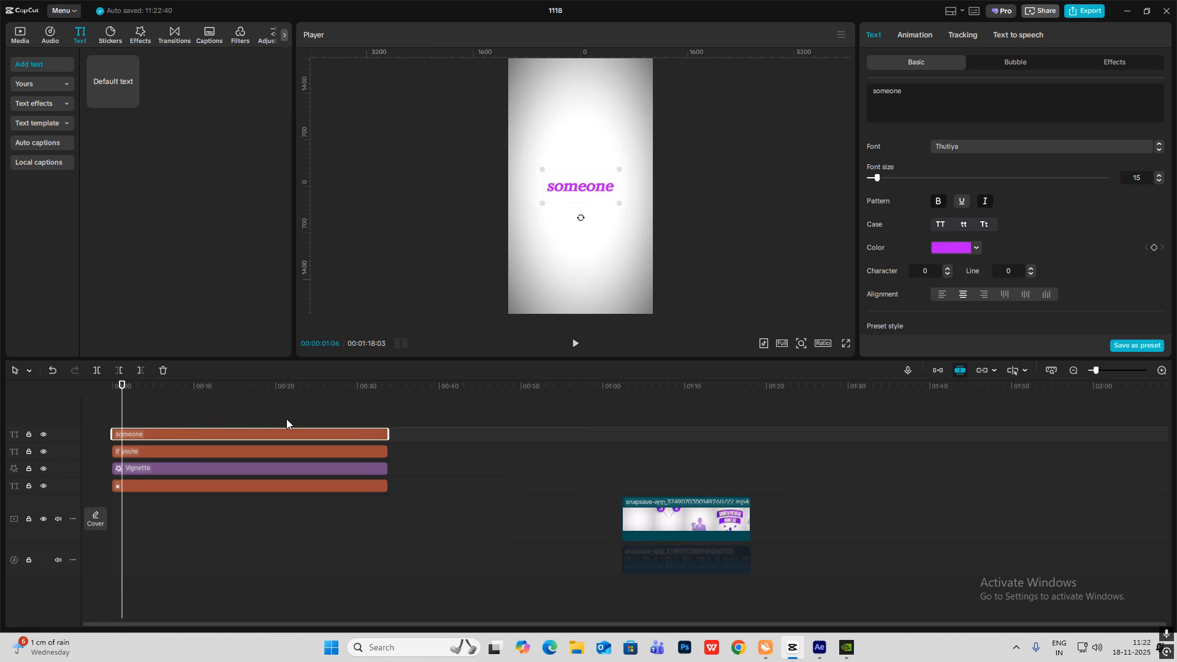
pyautogui.click(993, 147)
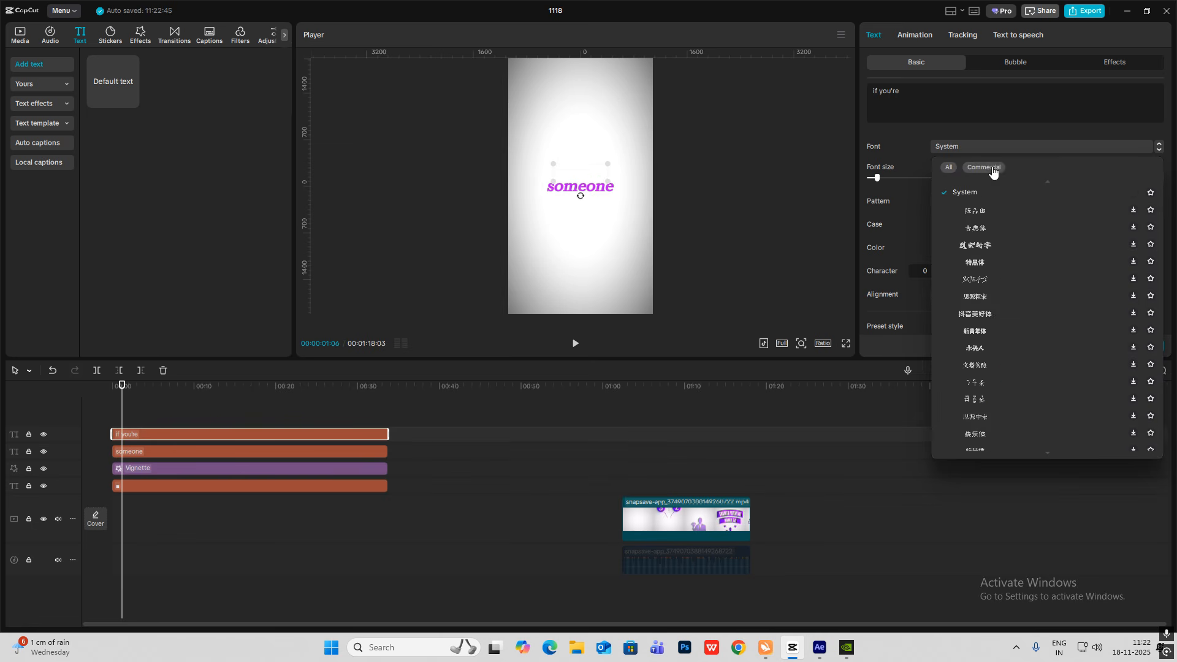
pyautogui.click(979, 313)
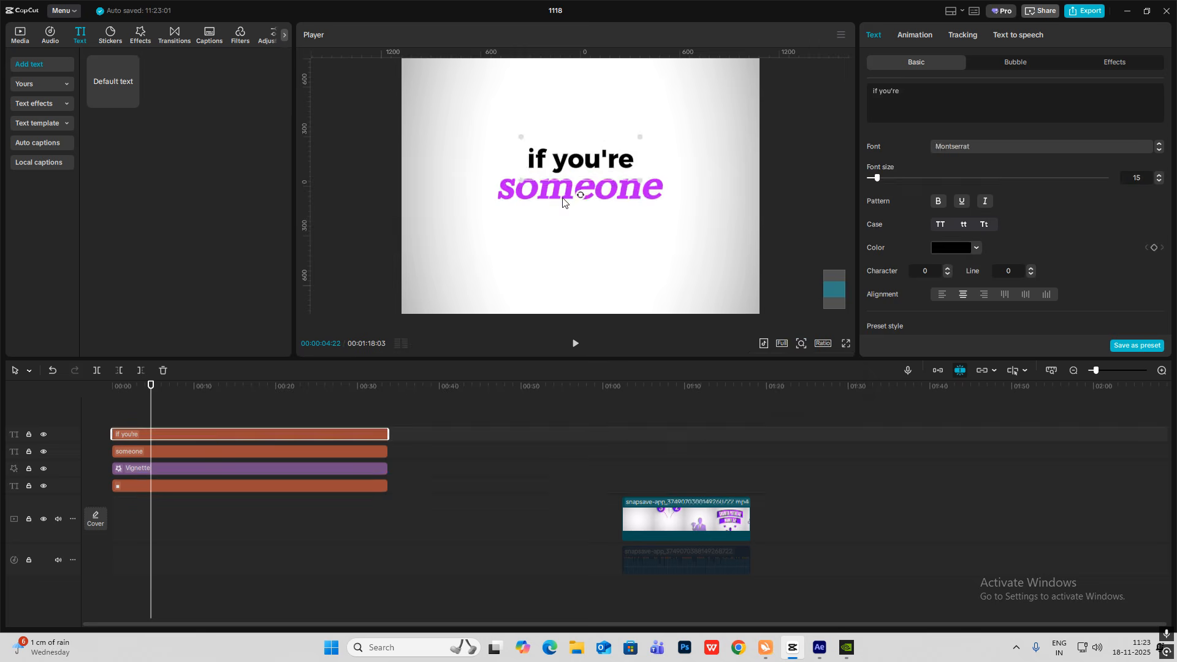
# Apply the Bounce Left entrance animation to the "if you're" text with a 1.6 s duration.
pyautogui.click(134, 428)
pyautogui.click(135, 434)
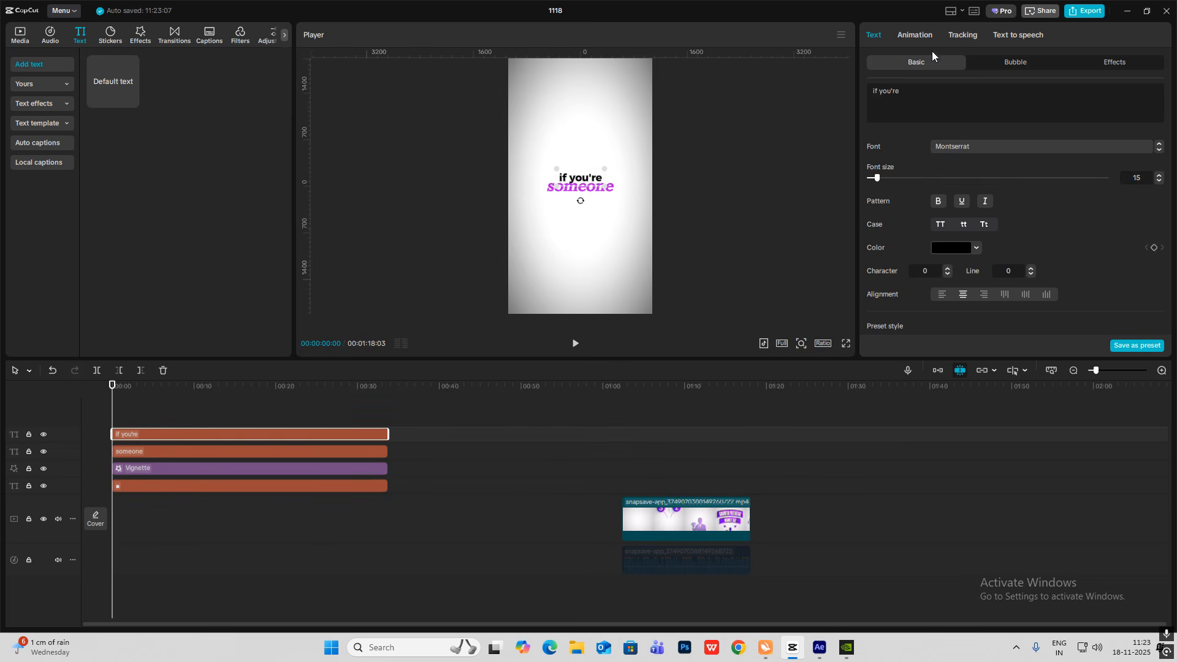
pyautogui.click(930, 34)
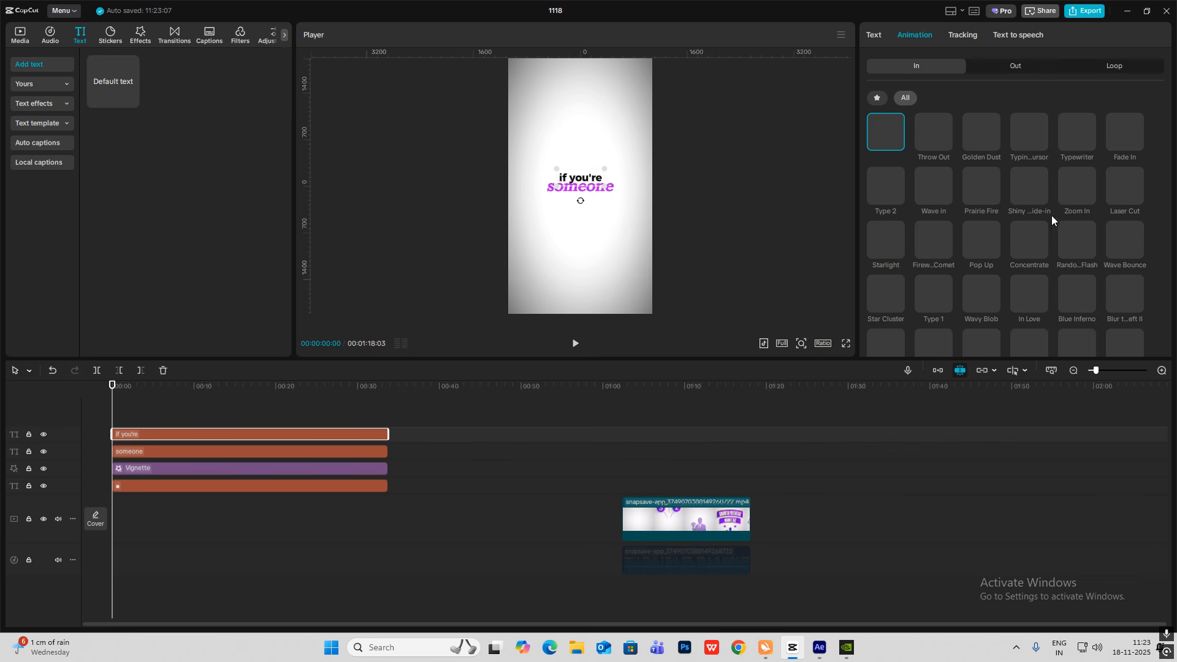
pyautogui.scroll(-2, 1051, 215)
pyautogui.click(1029, 239)
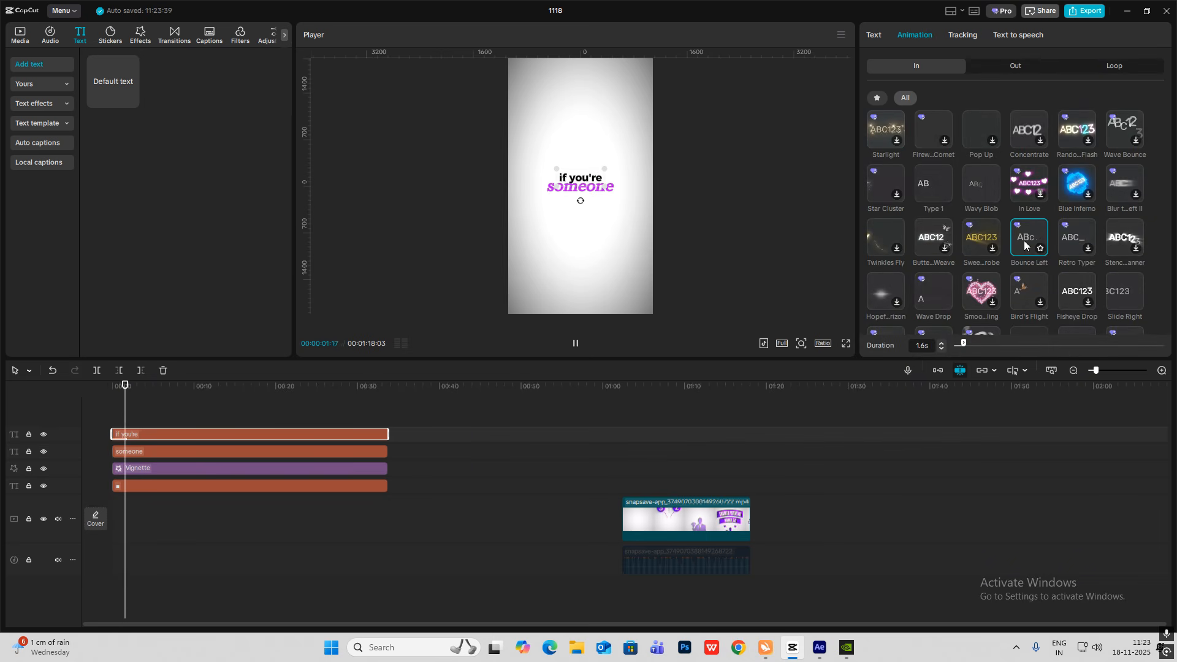
# Shift the "someone" text to start at about 00:00:00:24 and give it the Fade In entrance animation of 0.5 s.
pyautogui.click(181, 405)
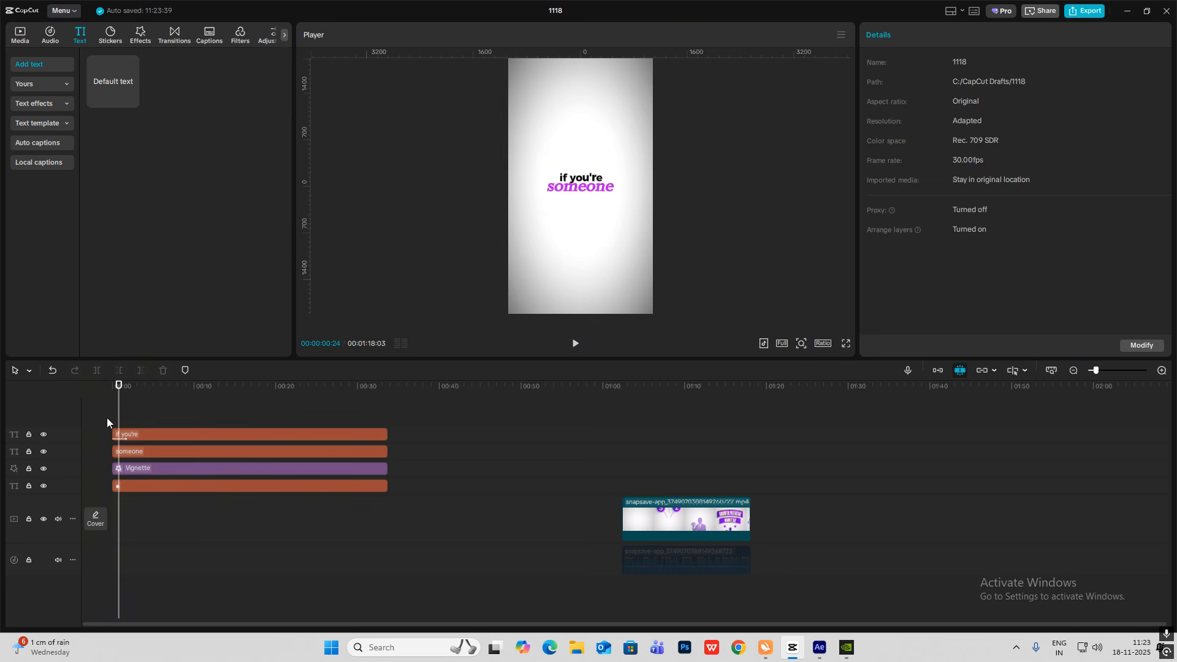
pyautogui.moveTo(130, 455); pyautogui.dragTo(135, 455)
pyautogui.click(930, 36)
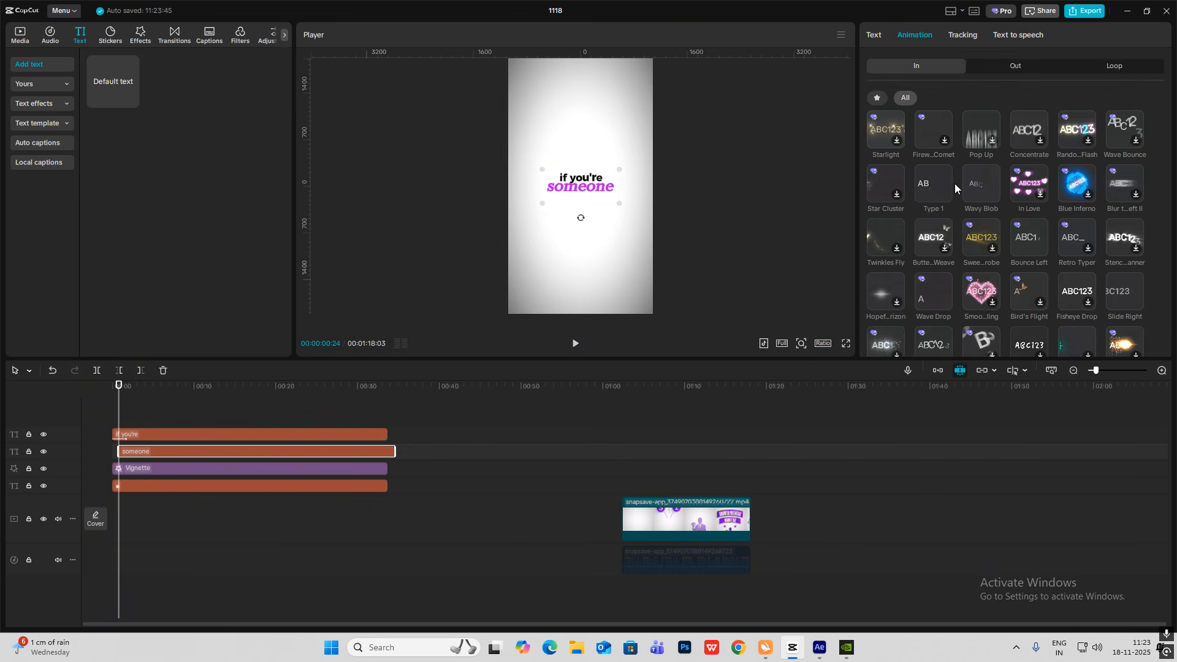
pyautogui.scroll(2, 955, 183)
pyautogui.click(1114, 125)
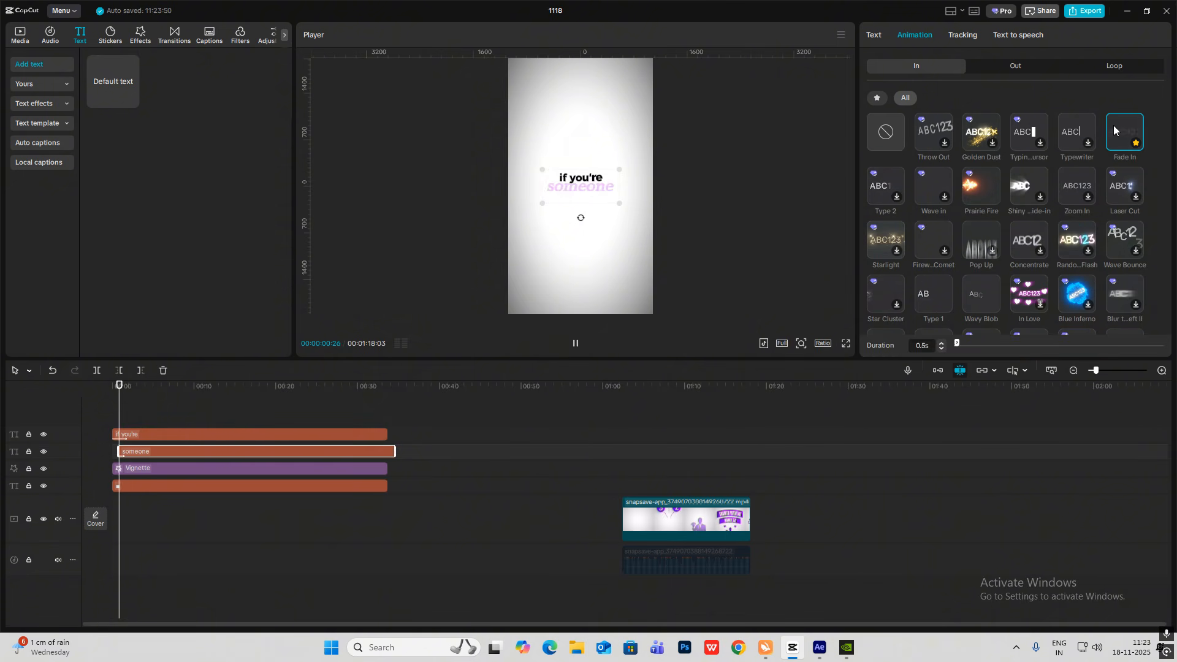
# Compare the text timing with the reference video and combine the "if you're" and "someone" texts into a compound clip.
pyautogui.click(623, 471)
pyautogui.moveTo(623, 471); pyautogui.dragTo(105, 452)
pyautogui.click(147, 403)
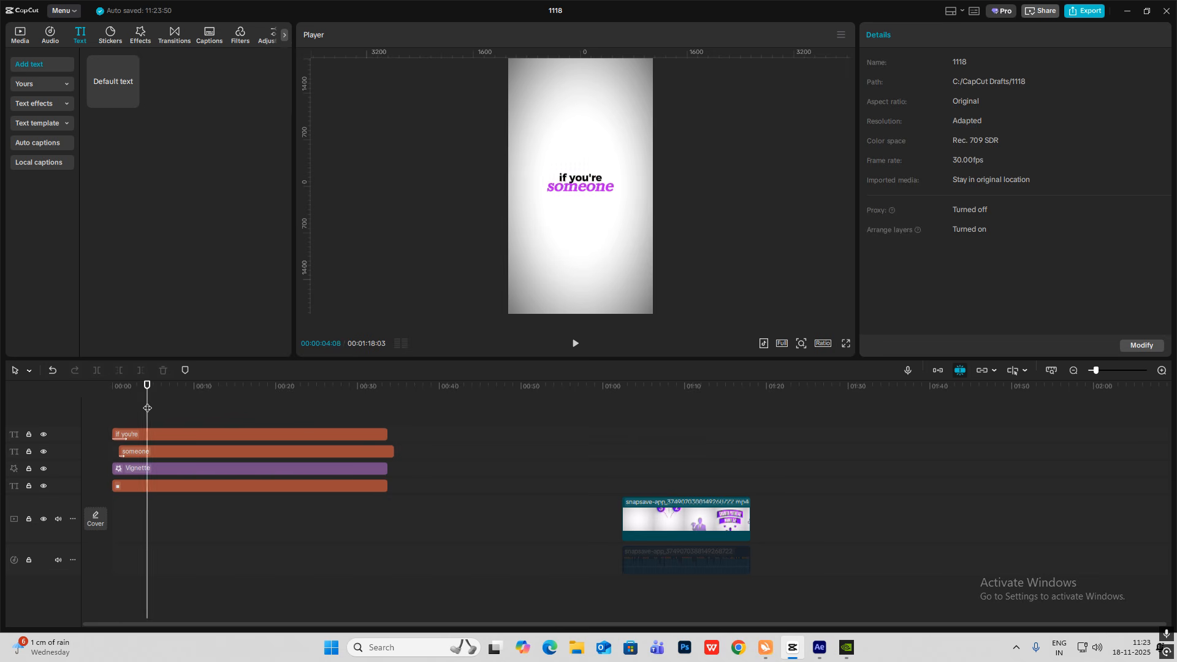
pyautogui.moveTo(122, 409); pyautogui.dragTo(345, 442)
pyautogui.hotkey('alt', 'g')
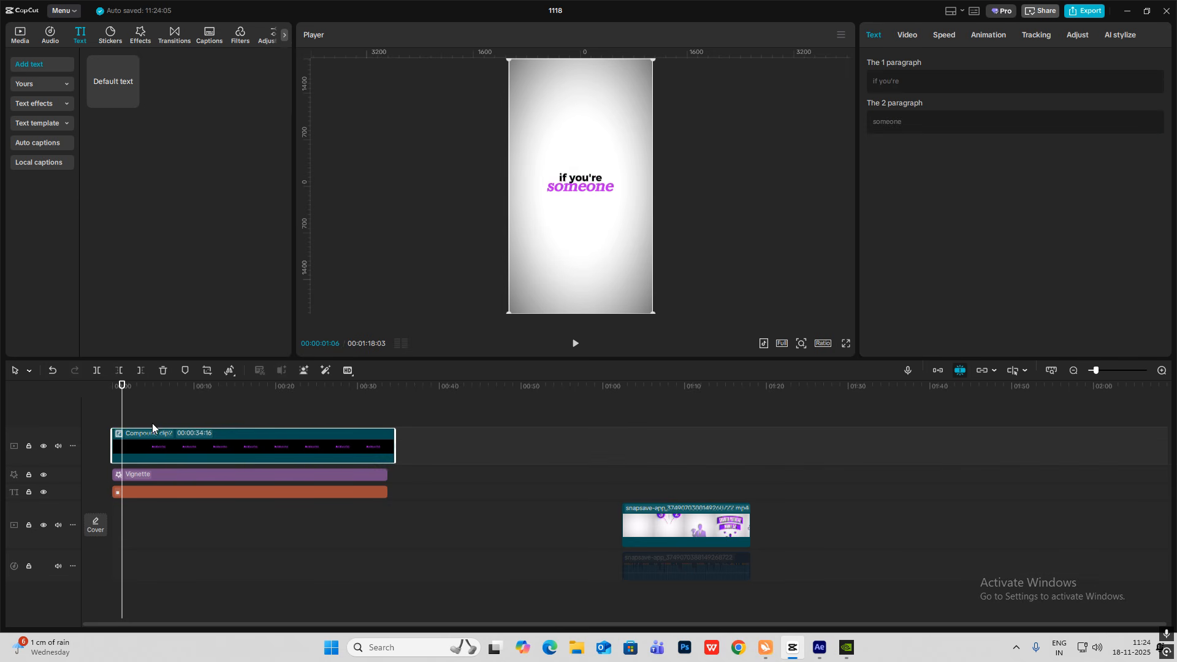
# Preview the compound clip and add a Transform keyframe to it at 00:00:01:06.
pyautogui.moveTo(122, 423); pyautogui.dragTo(108, 424)
pyautogui.press('space')
pyautogui.press('space')
pyautogui.click(908, 35)
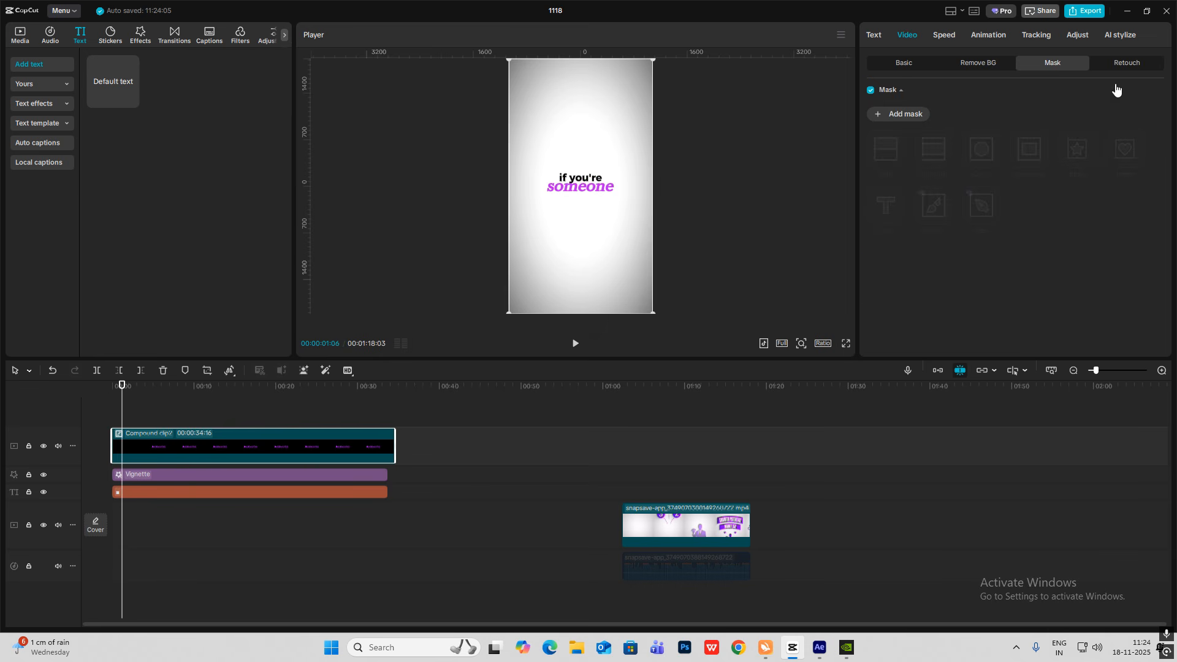
pyautogui.click(902, 67)
pyautogui.click(1155, 96)
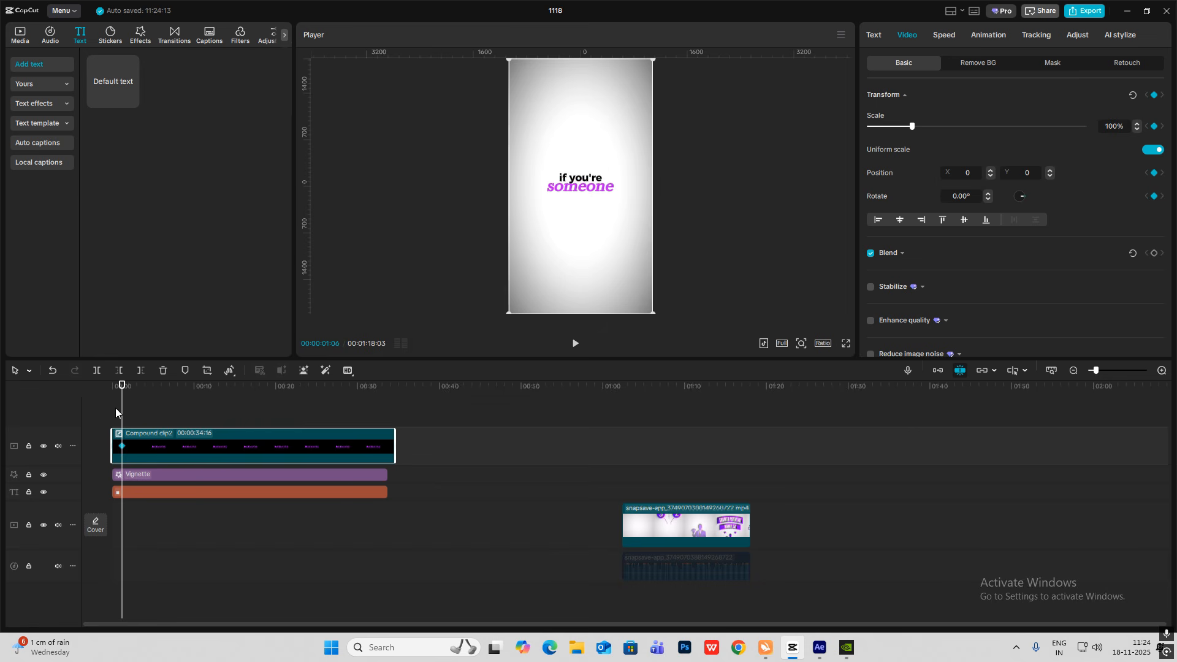
# At 00:00:02:20, move the compound clip straight up out of the frame to about Y 2067.
pyautogui.scroll(3, 116, 410)
pyautogui.moveTo(151, 424); pyautogui.dragTo(200, 429)
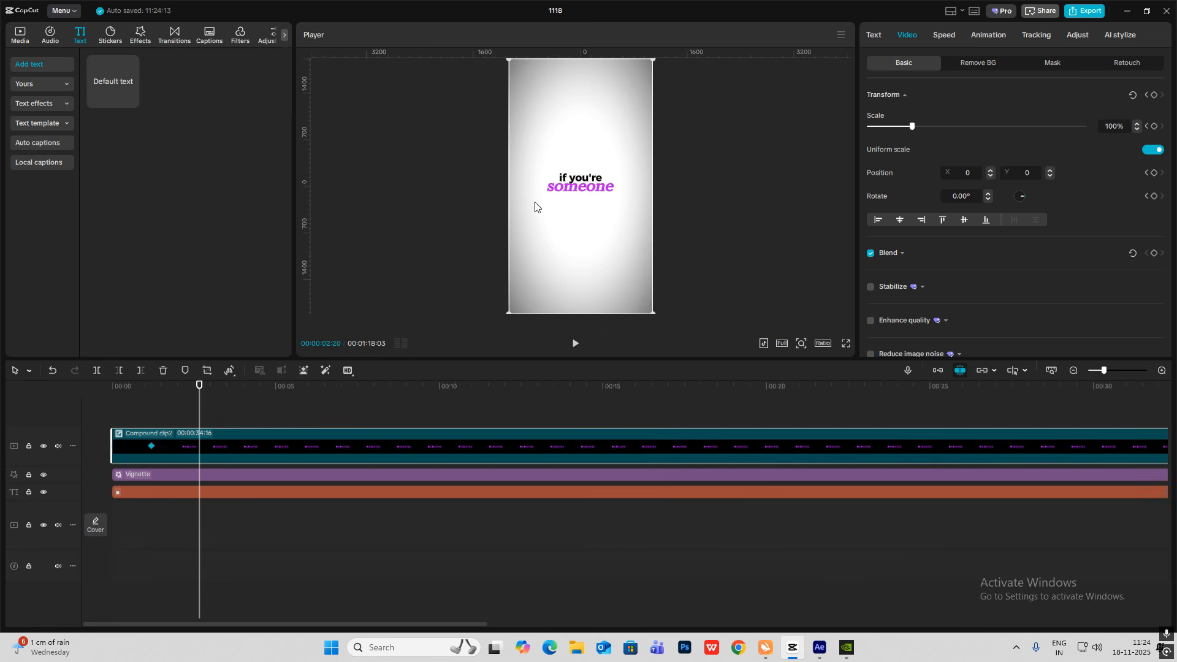
pyautogui.moveTo(586, 191); pyautogui.dragTo(590, 43)
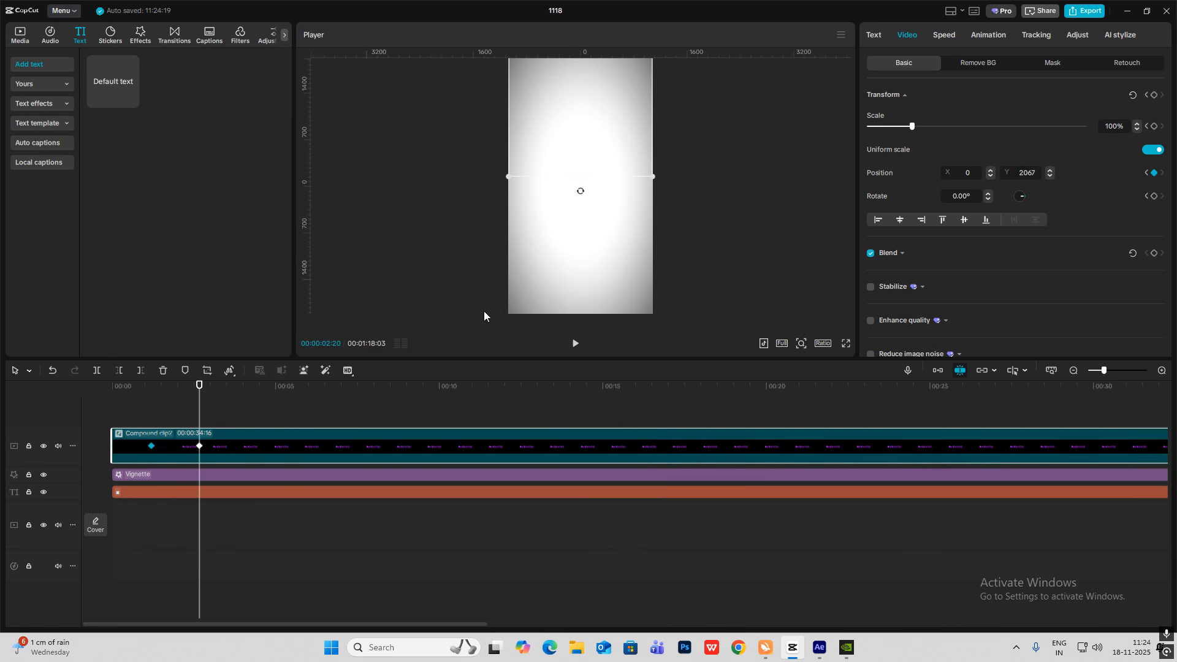
# Show the compound clip's keyframe graph, apply an ease curve between its Y-position keyframes and preview the movement.
pyautogui.hotkey('alt', 'k')
pyautogui.scroll(2, 288, 463)
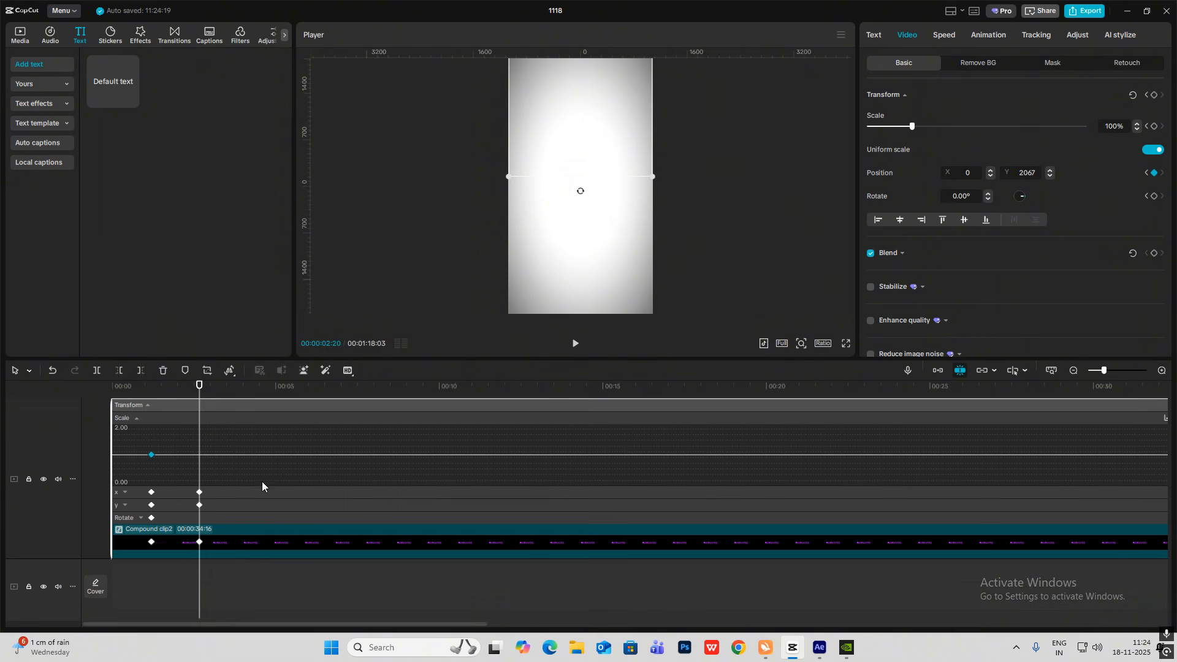
pyautogui.click(178, 496)
pyautogui.click(174, 506)
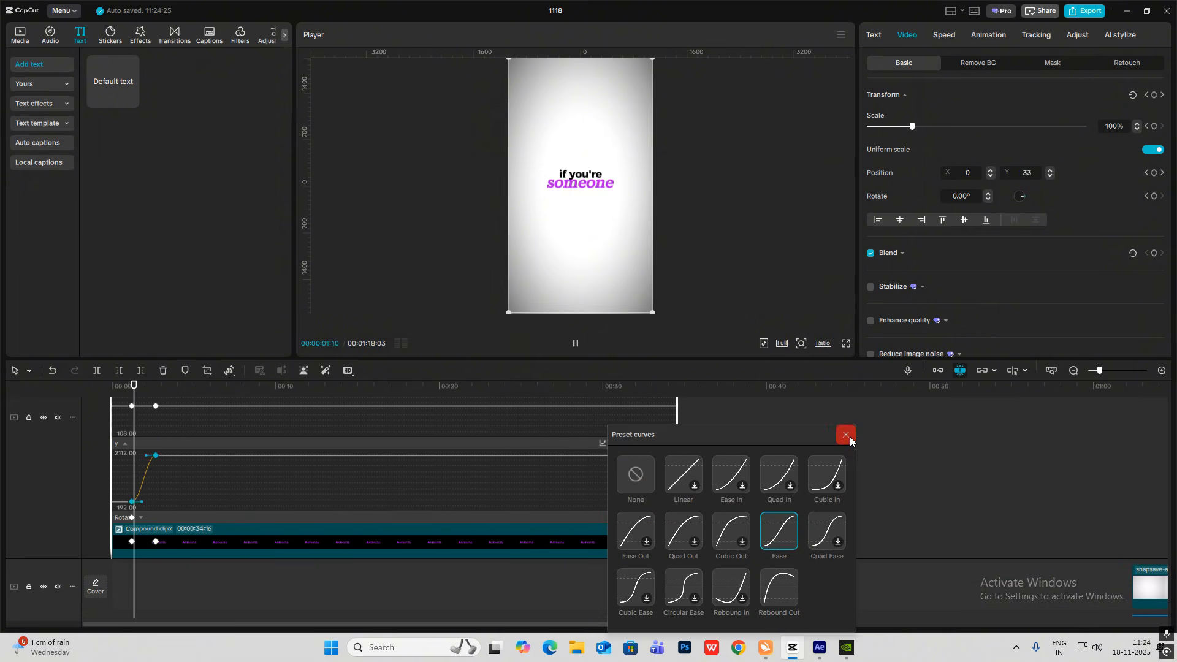
pyautogui.click(848, 437)
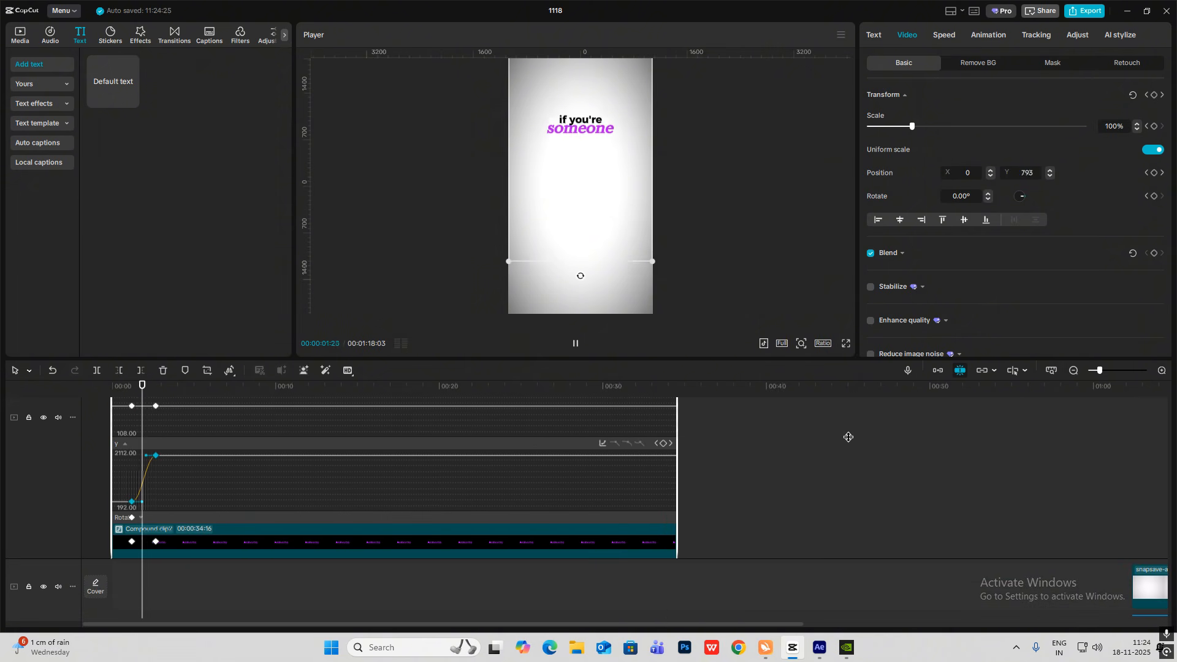
pyautogui.press('space')
# Reshape the Y-position curve's two handles so the upward move starts fast and slows toward the end, and preview it.
pyautogui.click(1162, 370)
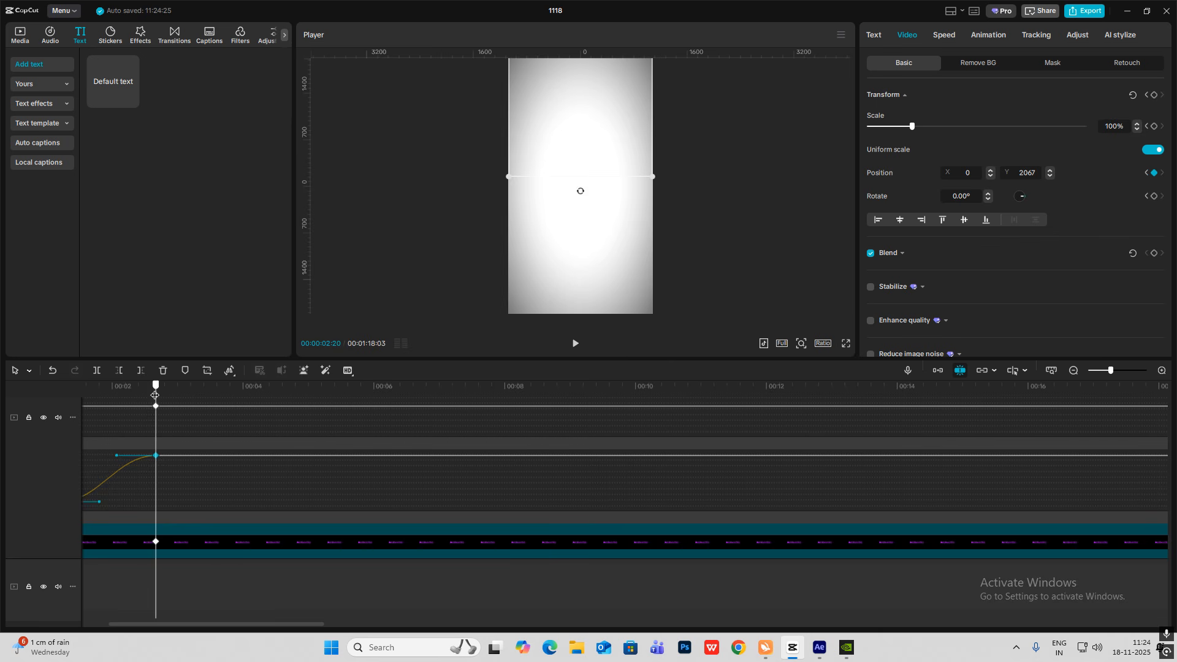
pyautogui.moveTo(155, 395); pyautogui.dragTo(189, 401)
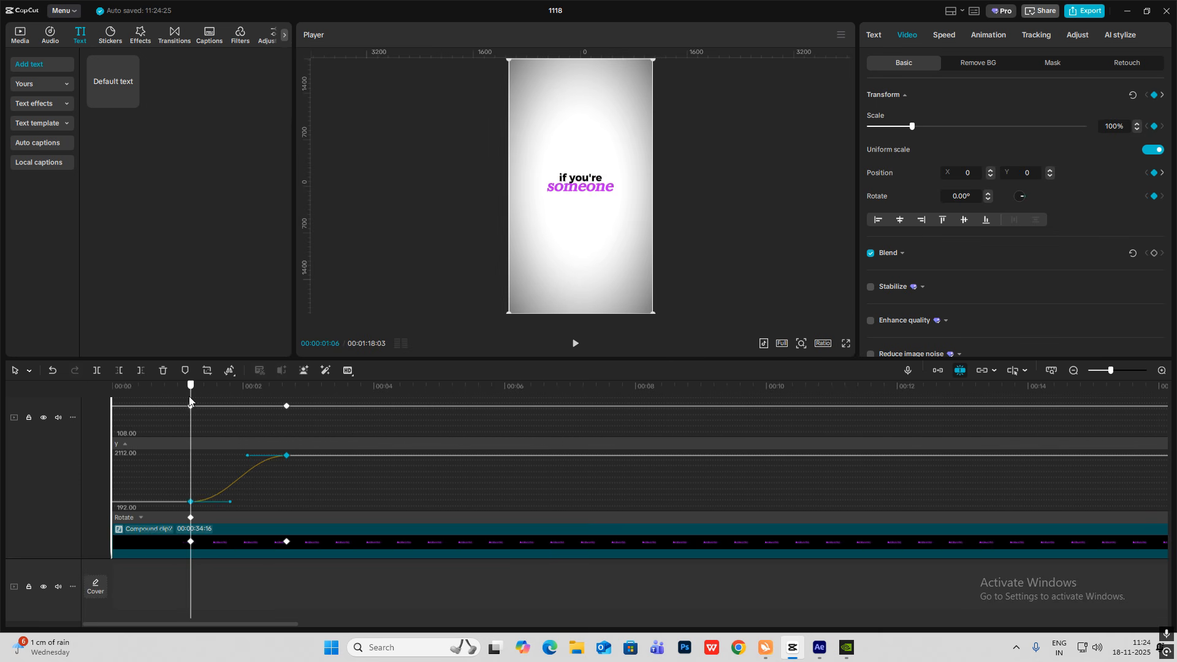
pyautogui.click(230, 502)
pyautogui.moveTo(257, 501); pyautogui.dragTo(207, 499)
pyautogui.moveTo(263, 456); pyautogui.dragTo(206, 463)
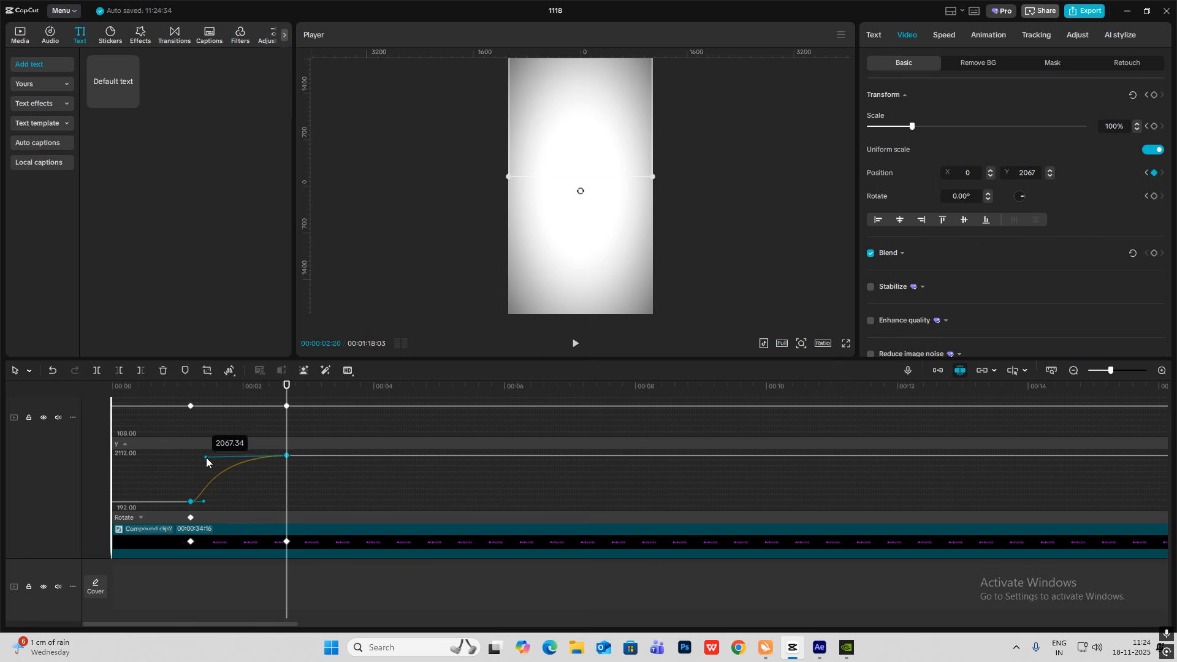
pyautogui.click(219, 410)
pyautogui.click(197, 410)
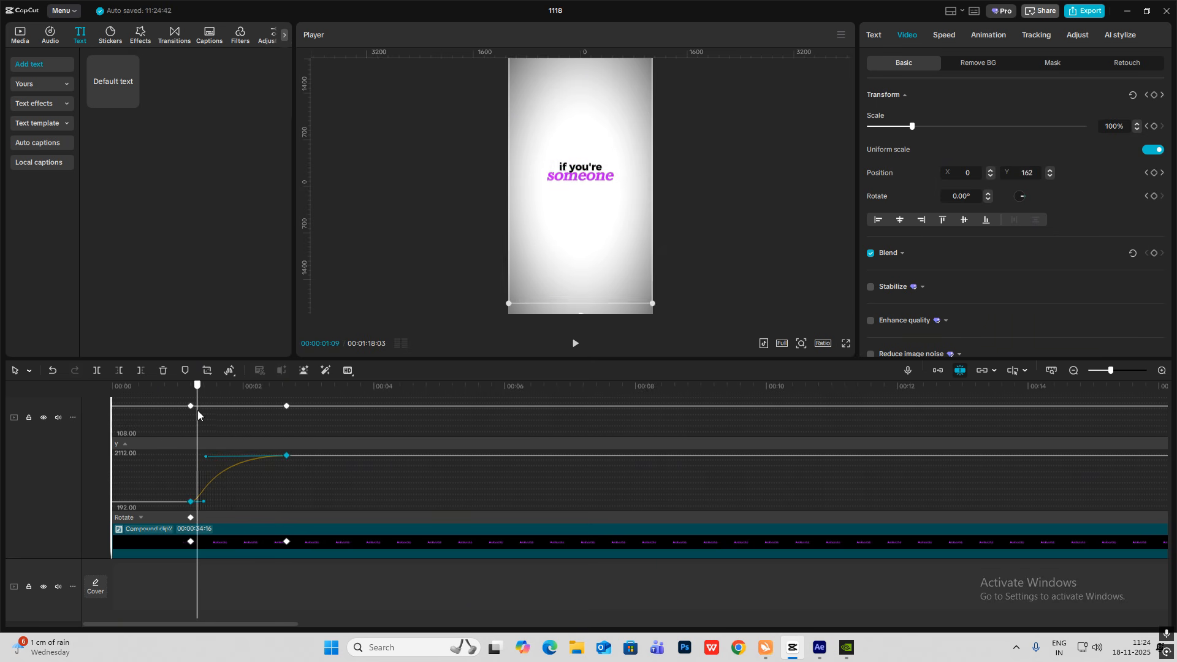
pyautogui.press('space')
# Close the keyframe graph, move the compound clip's second keyframe earlier to shorten the upward move, and preview it.
pyautogui.press('space')
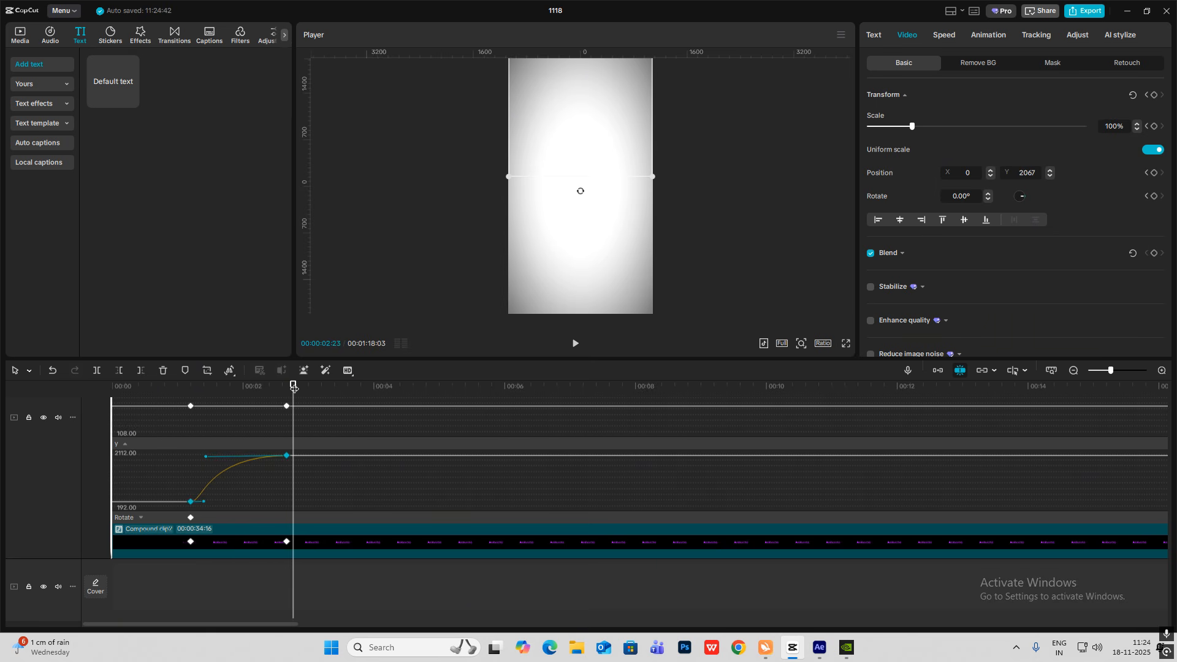
pyautogui.hotkey('alt', 'k')
pyautogui.moveTo(285, 447); pyautogui.dragTo(278, 452)
pyautogui.click(191, 414)
pyautogui.press('space')
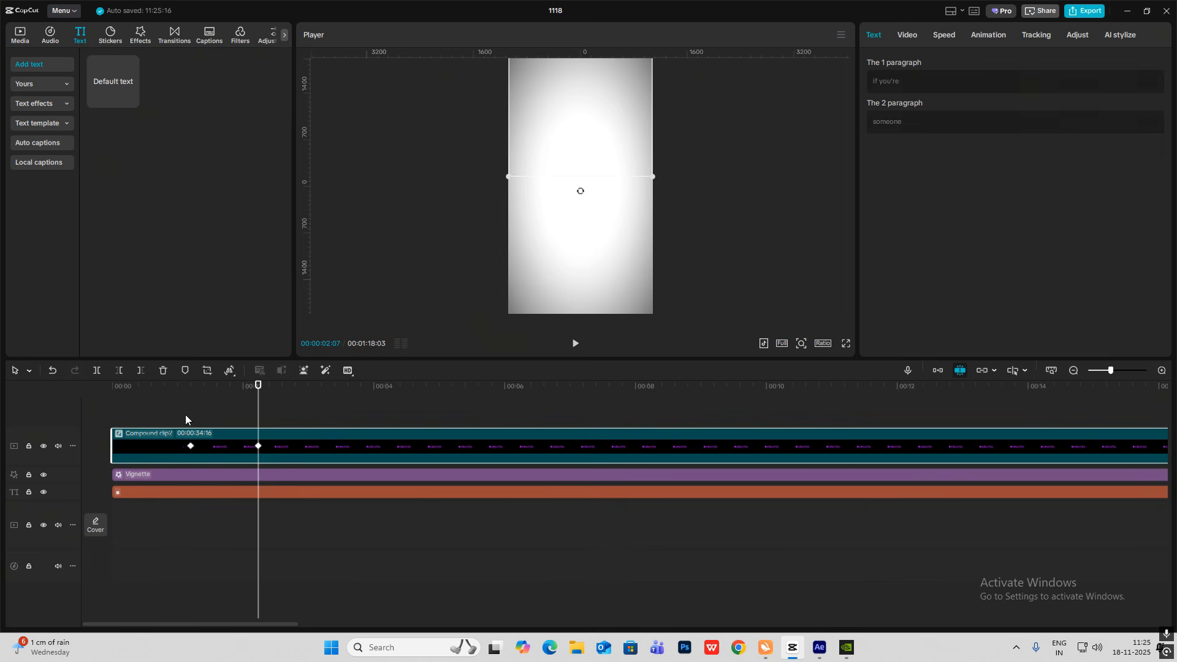
pyautogui.click(185, 415)
pyautogui.moveTo(185, 416); pyautogui.dragTo(188, 422)
pyautogui.click(188, 424)
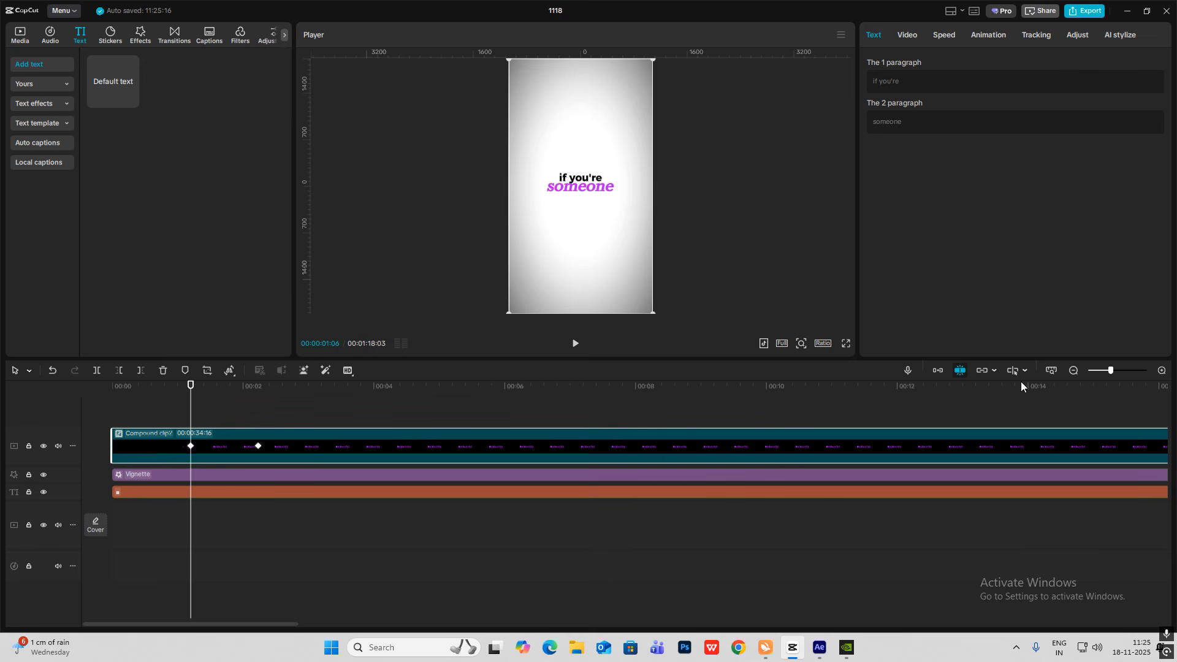
# Trim the end of the compound clip to its second keyframe, for a duration of 00:00:02:07.
pyautogui.click(1074, 370)
pyautogui.click(1074, 371)
pyautogui.click(1074, 370)
pyautogui.moveTo(395, 437); pyautogui.dragTo(132, 438)
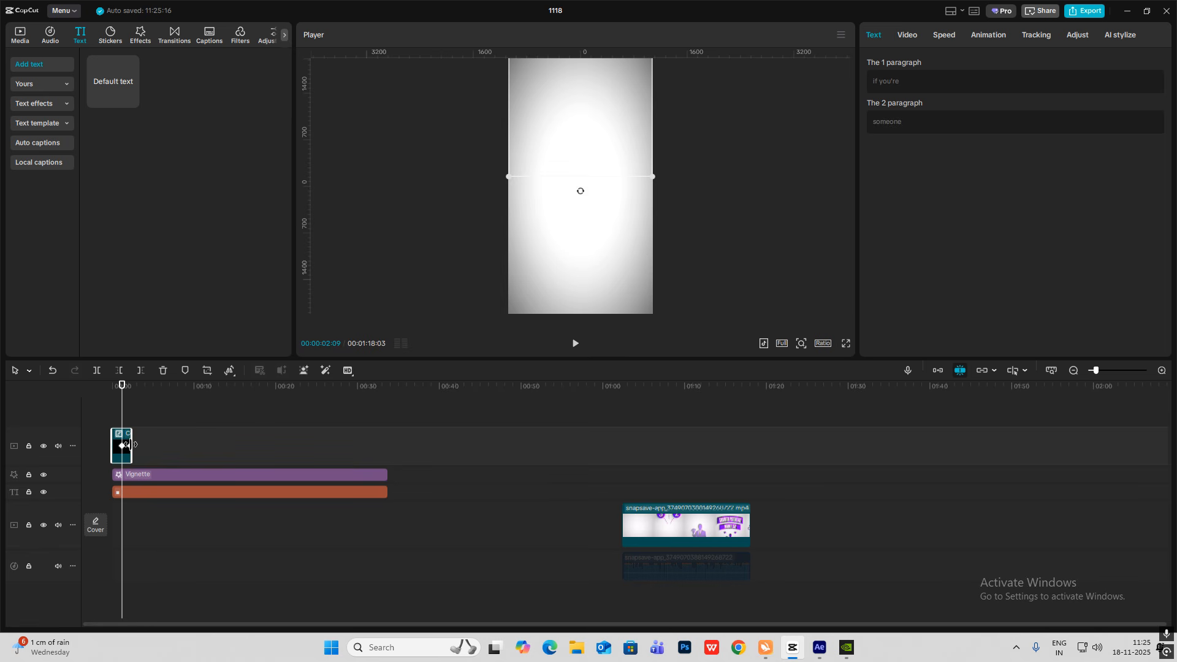
pyautogui.click(1162, 371)
pyautogui.click(1162, 371)
pyautogui.click(1162, 371)
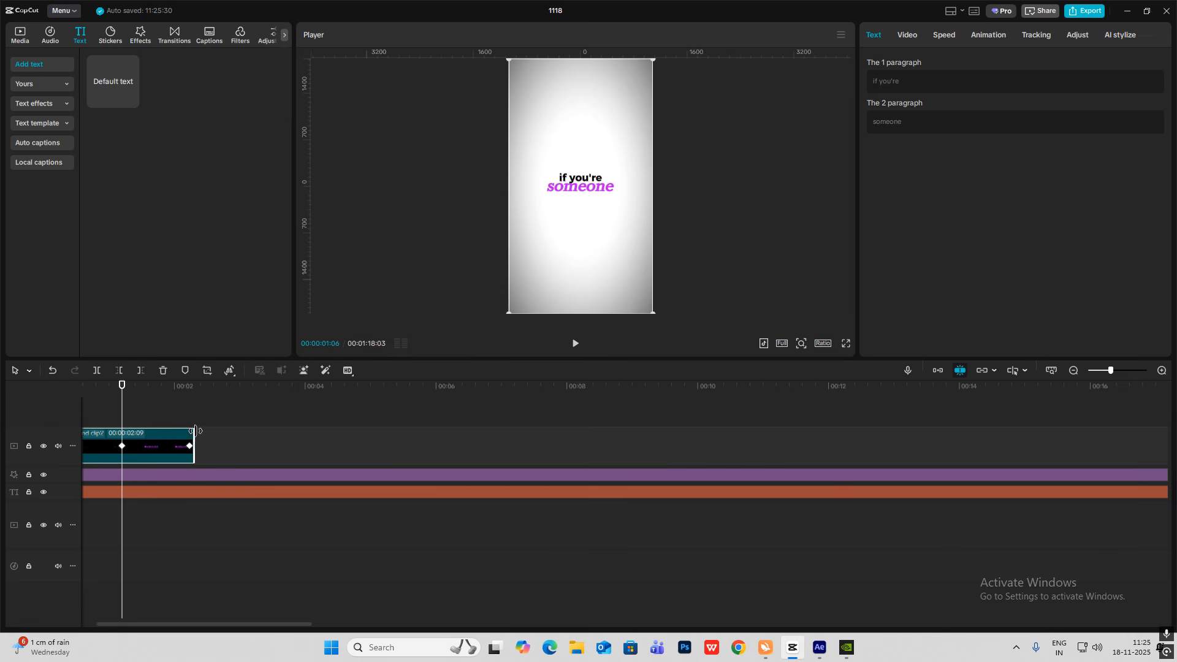
pyautogui.moveTo(195, 431); pyautogui.dragTo(190, 431)
# Apply the Fade Out exit animation to the compound clip and lengthen its duration beyond 0.5 s.
pyautogui.click(975, 34)
pyautogui.click(1015, 63)
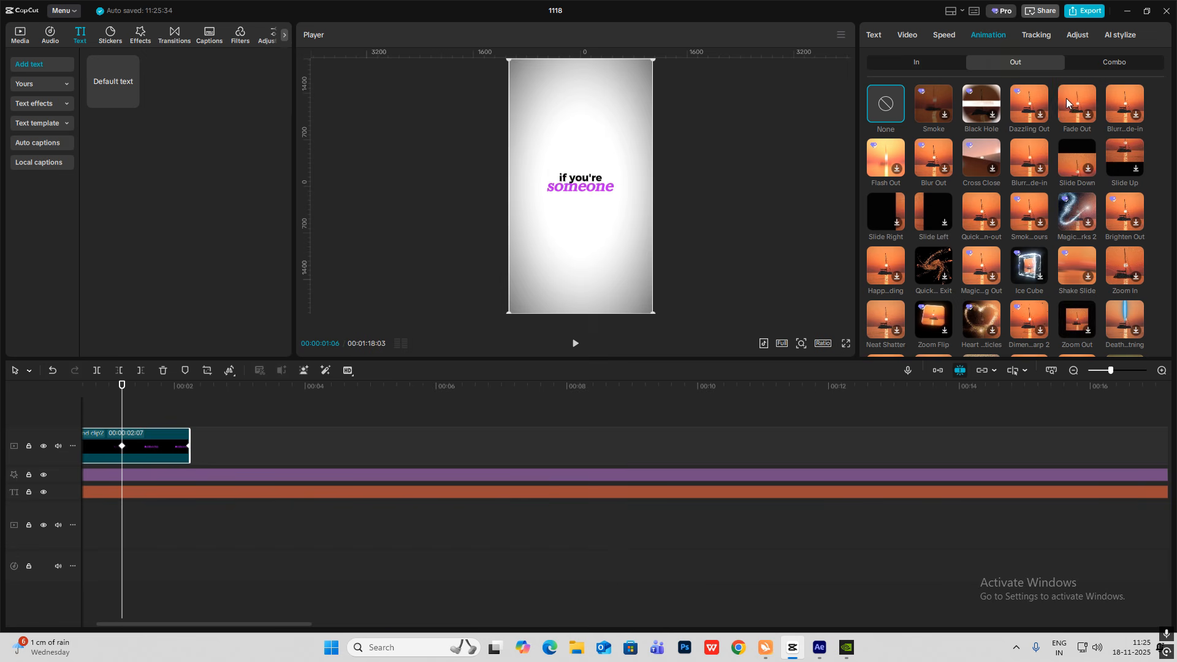
pyautogui.click(1067, 100)
pyautogui.moveTo(158, 403); pyautogui.dragTo(187, 416)
pyautogui.click(209, 433)
pyautogui.click(988, 35)
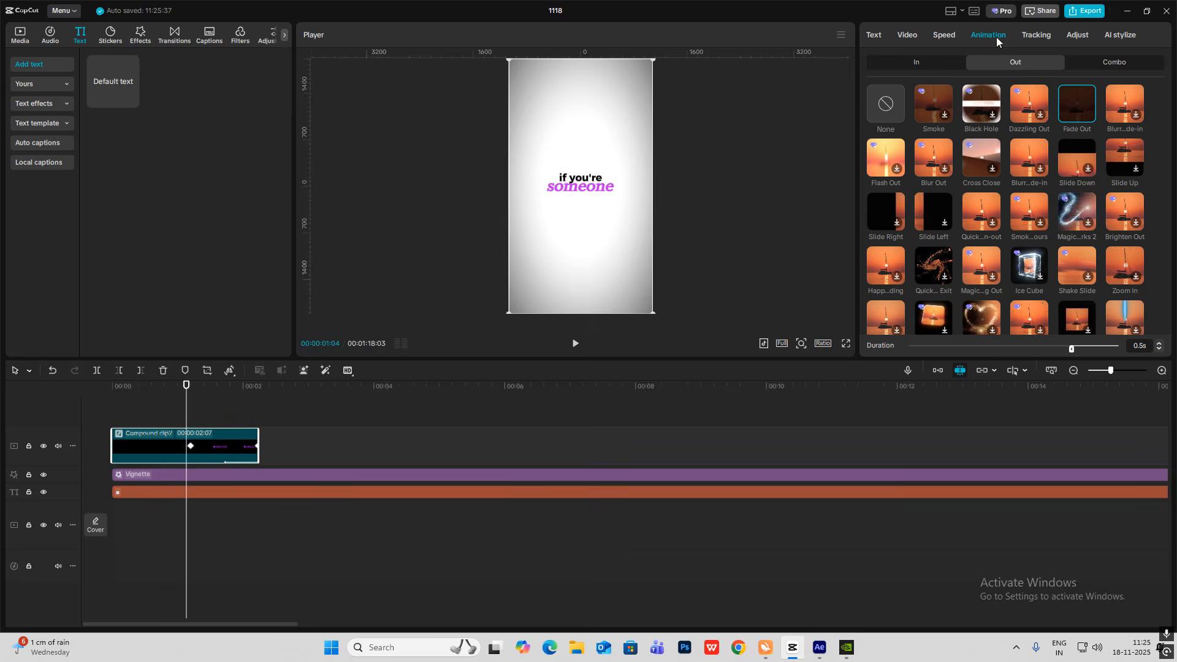
pyautogui.moveTo(1072, 350); pyautogui.dragTo(1038, 350)
# Play back the finished text animation and examine the next scene in the reference video at about 00:01:04:14.
pyautogui.click(119, 402)
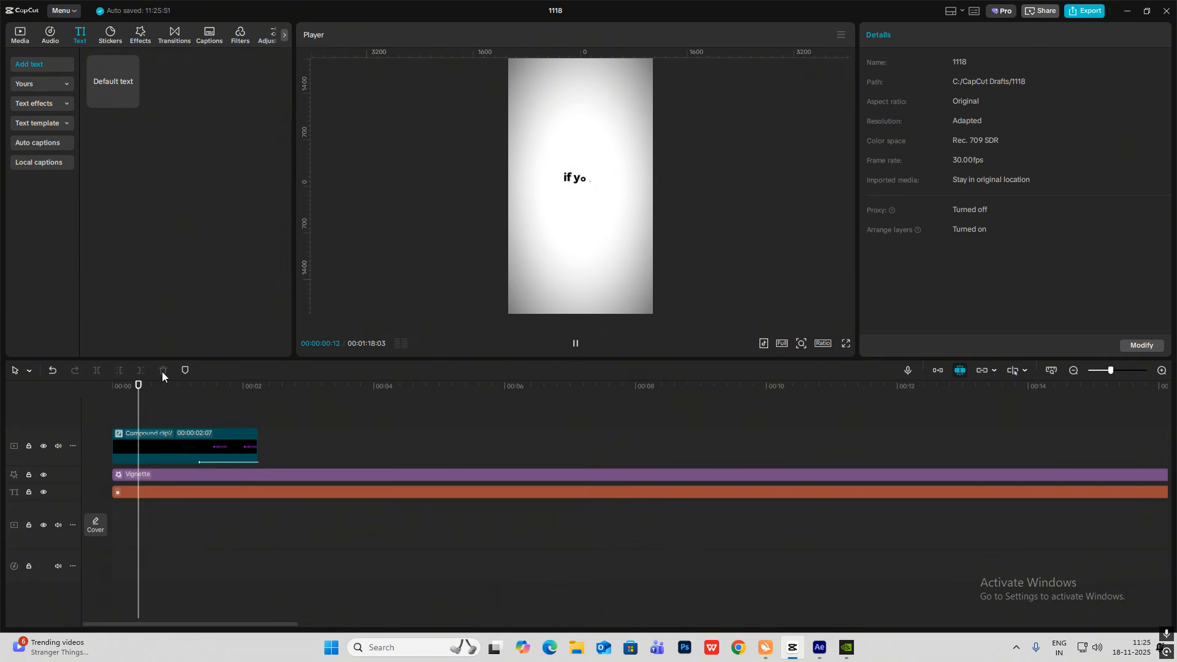
pyautogui.press('space')
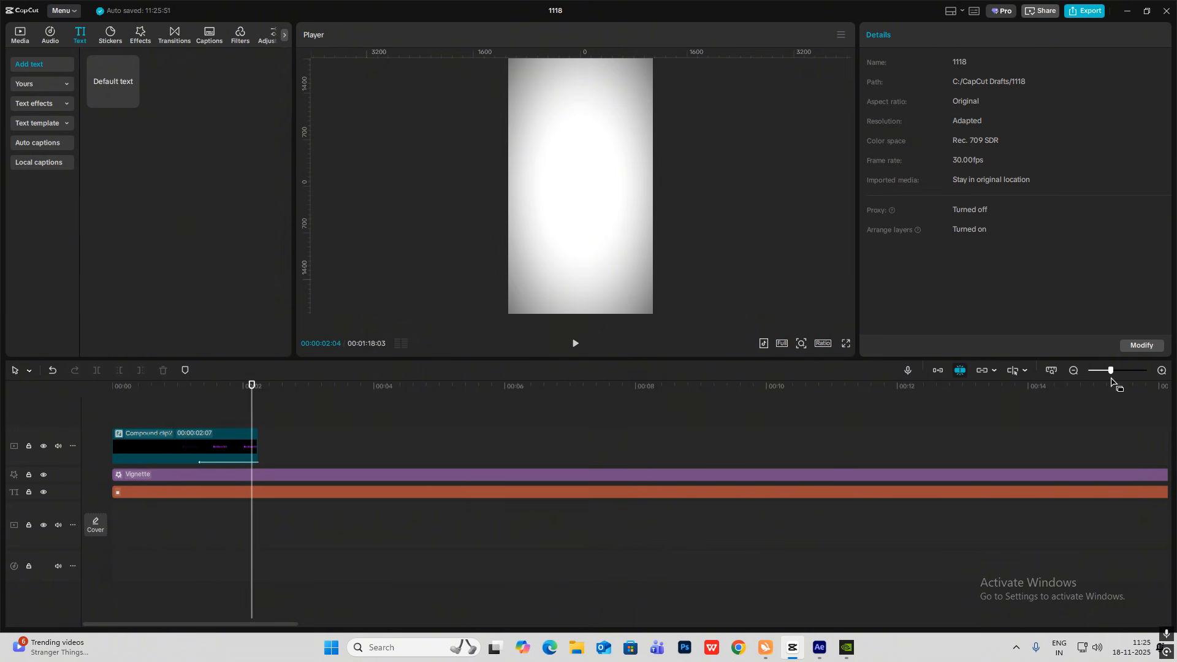
pyautogui.click(1074, 371)
pyautogui.moveTo(620, 460); pyautogui.dragTo(639, 464)
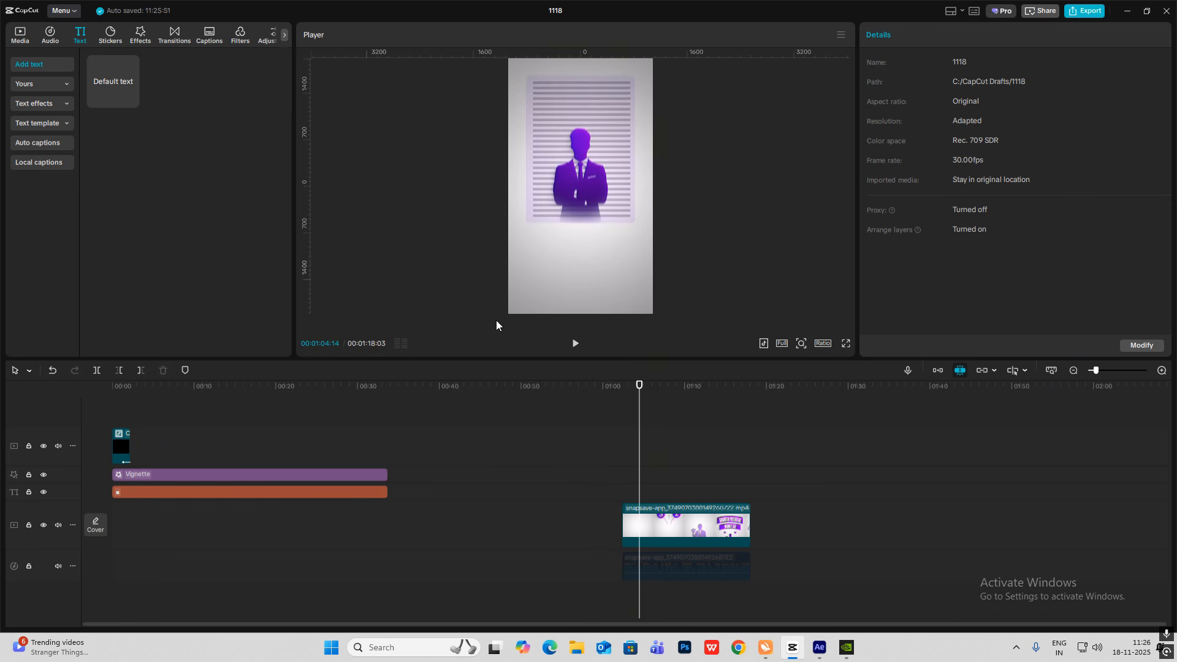
# Add a default text clip right after the first compound clip and replace its text with the black square symbol ■.
pyautogui.moveTo(101, 85); pyautogui.dragTo(135, 429)
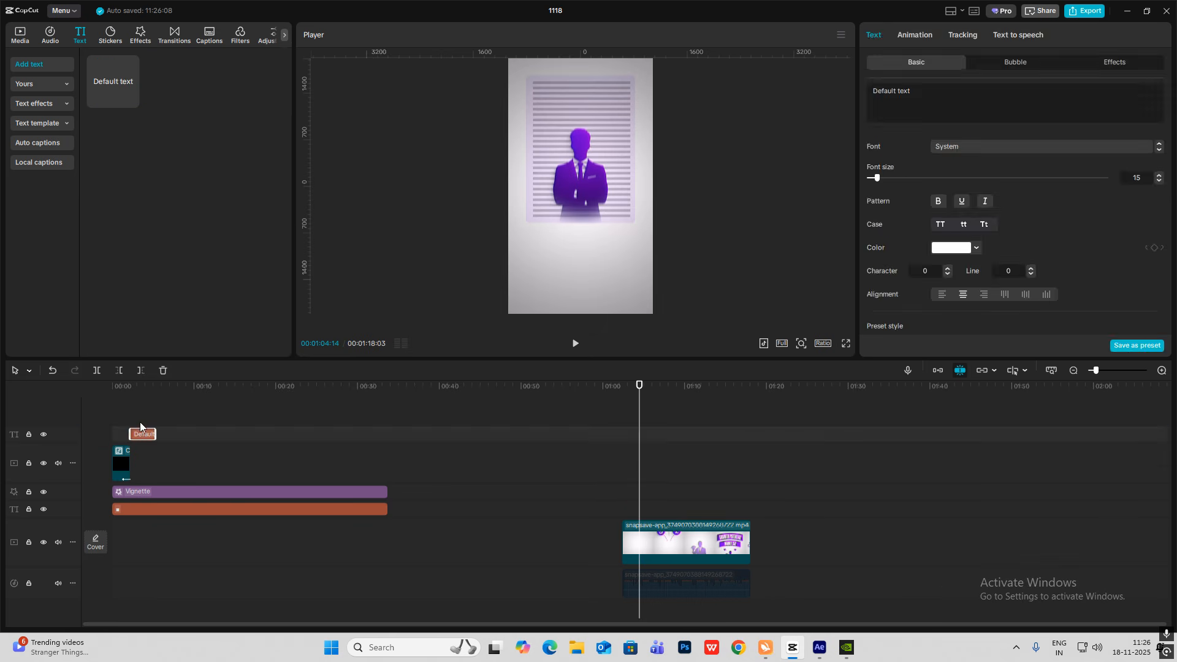
pyautogui.click(136, 420)
pyautogui.doubleClick(139, 433)
pyautogui.press('super+period')
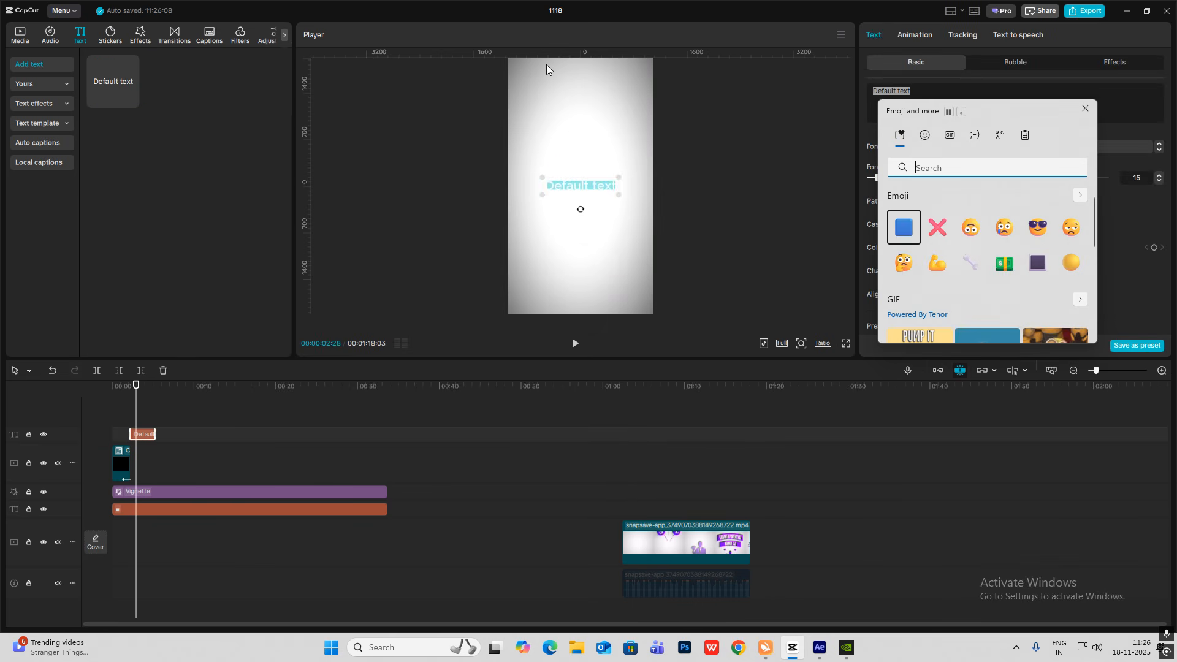
pyautogui.click(1003, 133)
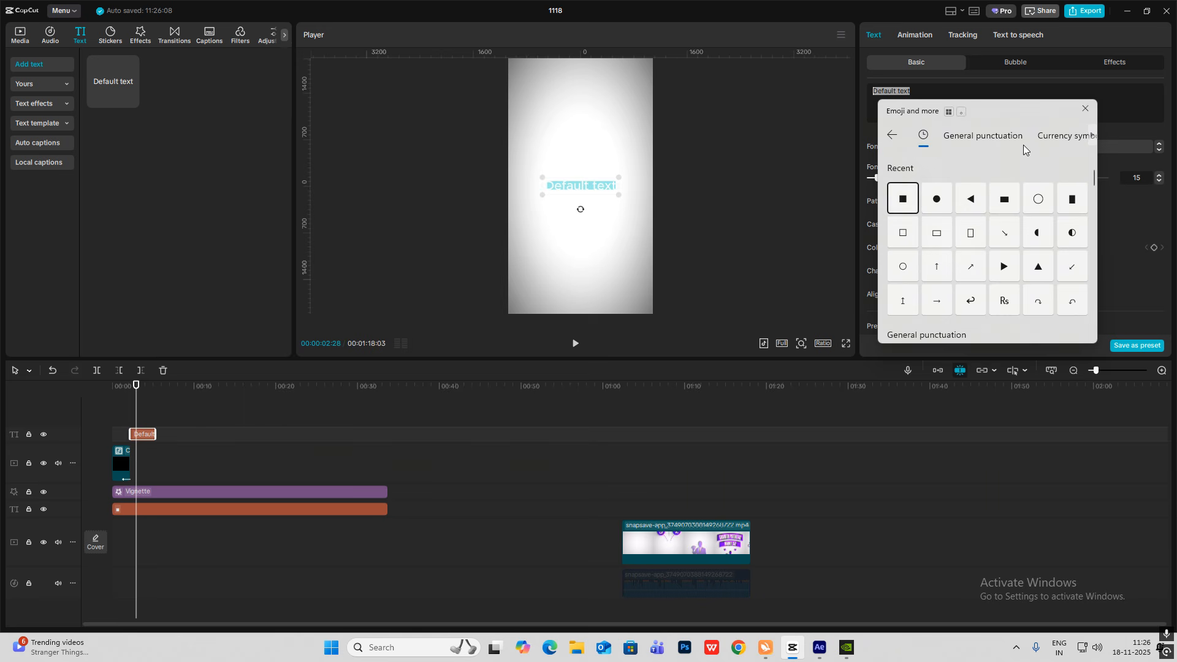
pyautogui.click(913, 204)
pyautogui.click(1053, 83)
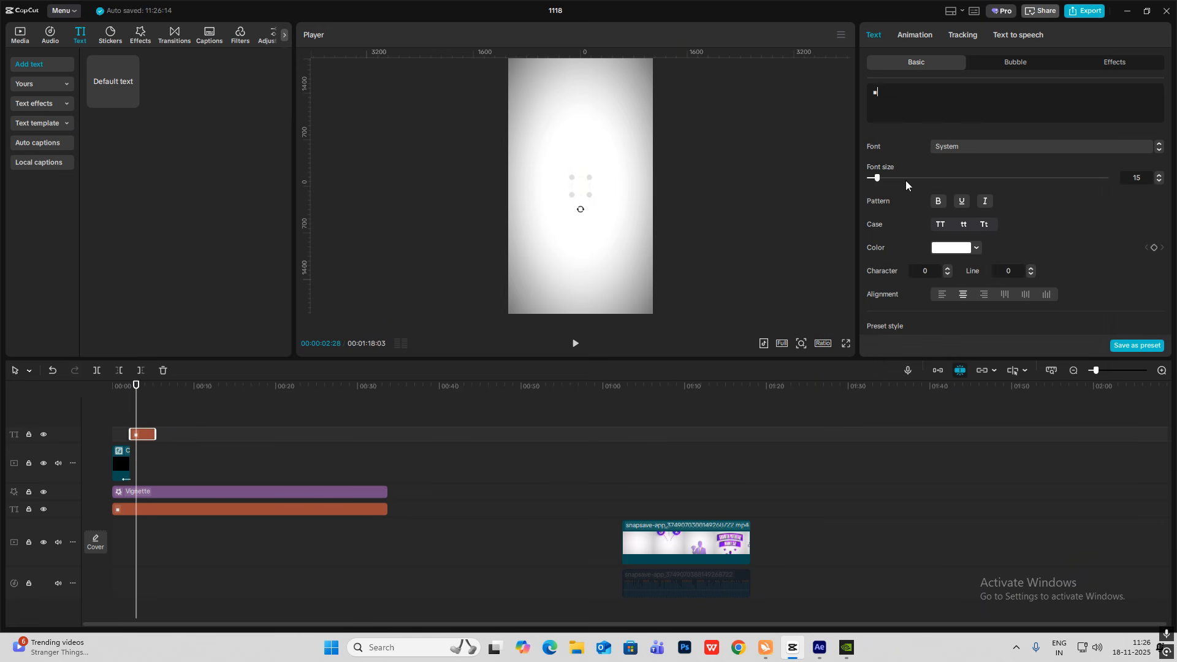
# Set the square's font size to 112 and reduce only its width scale to 80%, then re-enable uniform scale.
pyautogui.moveTo(883, 177); pyautogui.dragTo(956, 183)
pyautogui.scroll(-3, 955, 182)
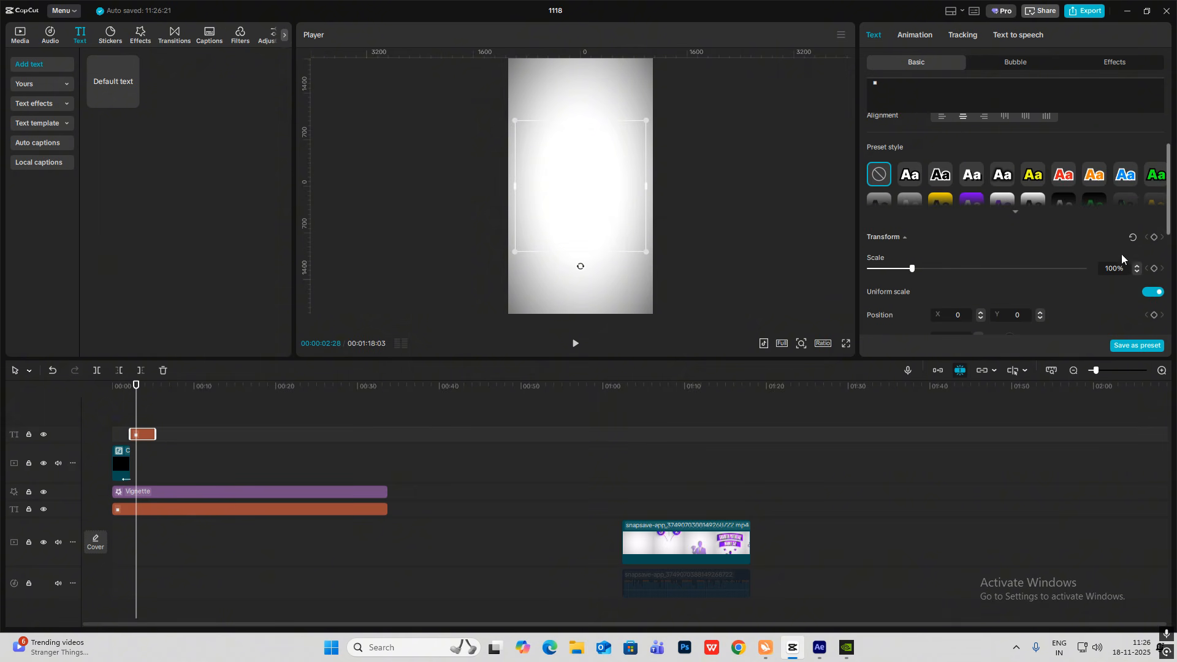
pyautogui.click(1155, 294)
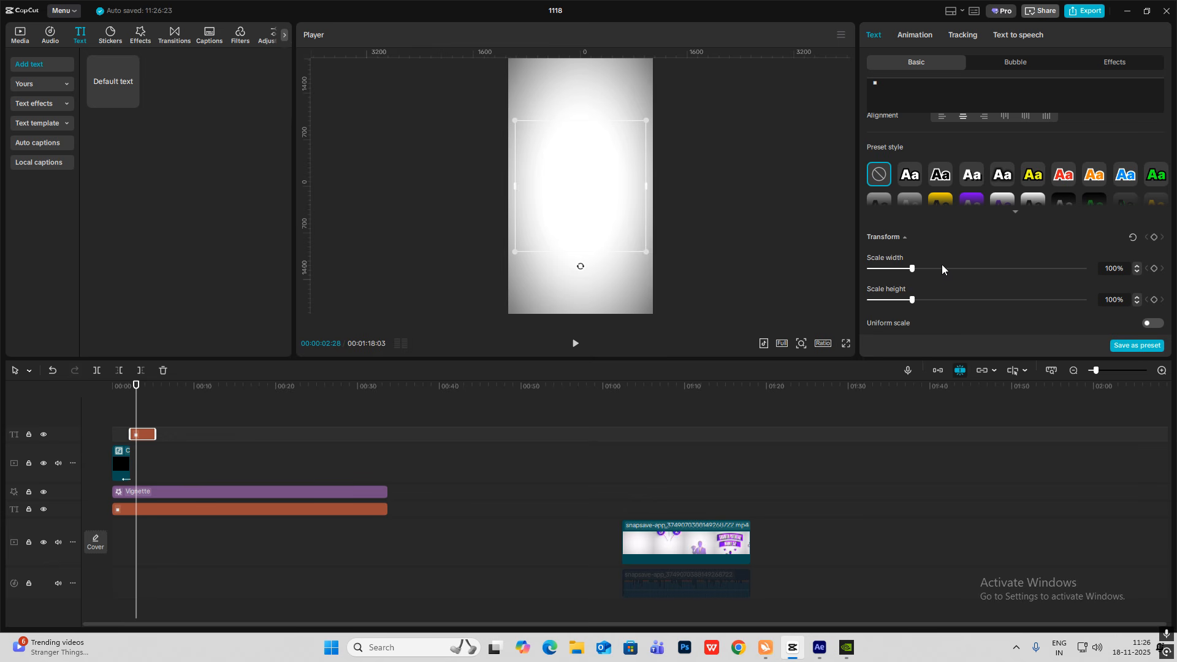
pyautogui.moveTo(913, 272); pyautogui.dragTo(905, 271)
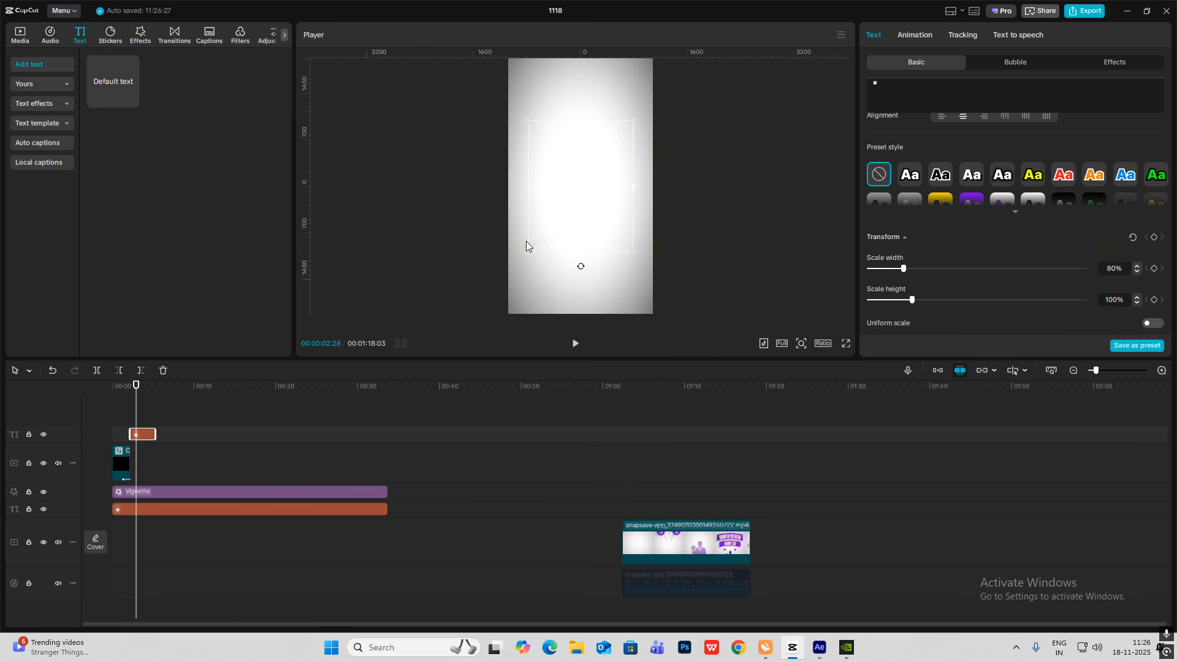
pyautogui.click(1154, 323)
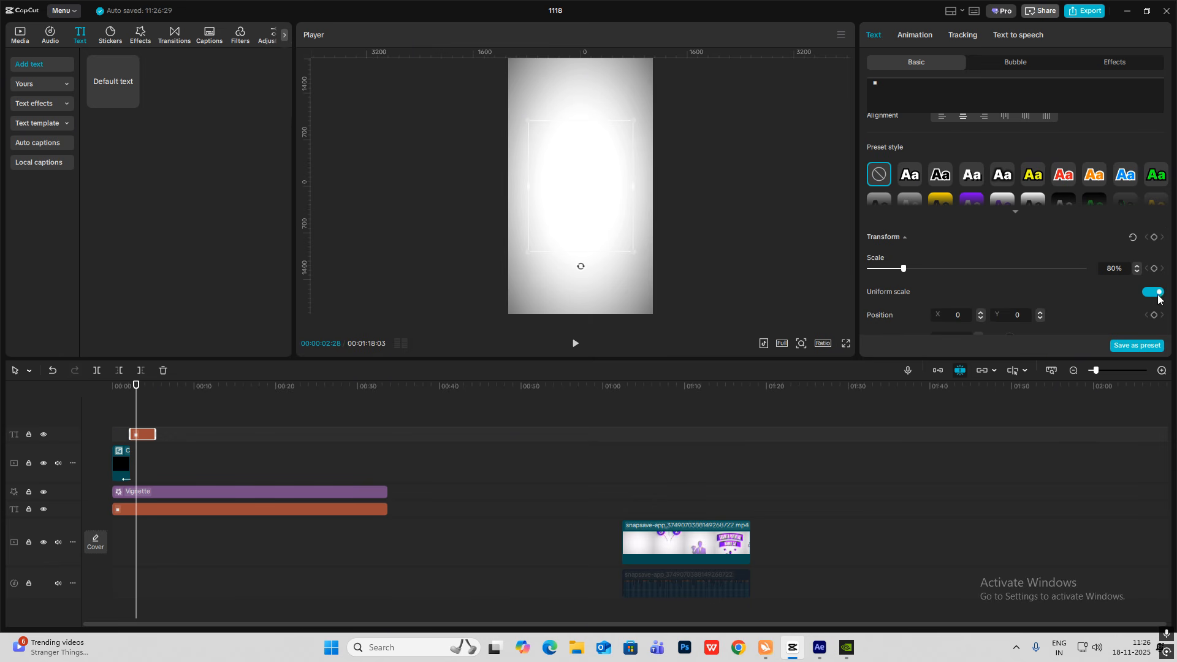
pyautogui.scroll(3, 959, 240)
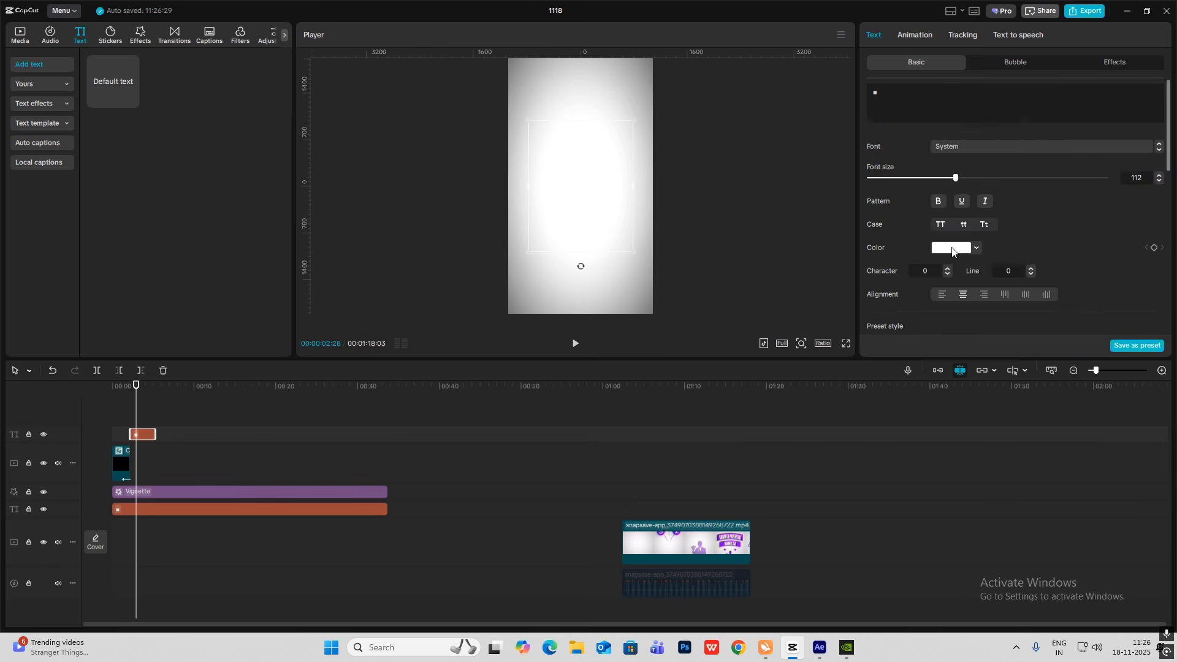
# Change the square's color to the light purple E2ADFF.
pyautogui.click(955, 248)
pyautogui.moveTo(965, 273); pyautogui.dragTo(948, 238)
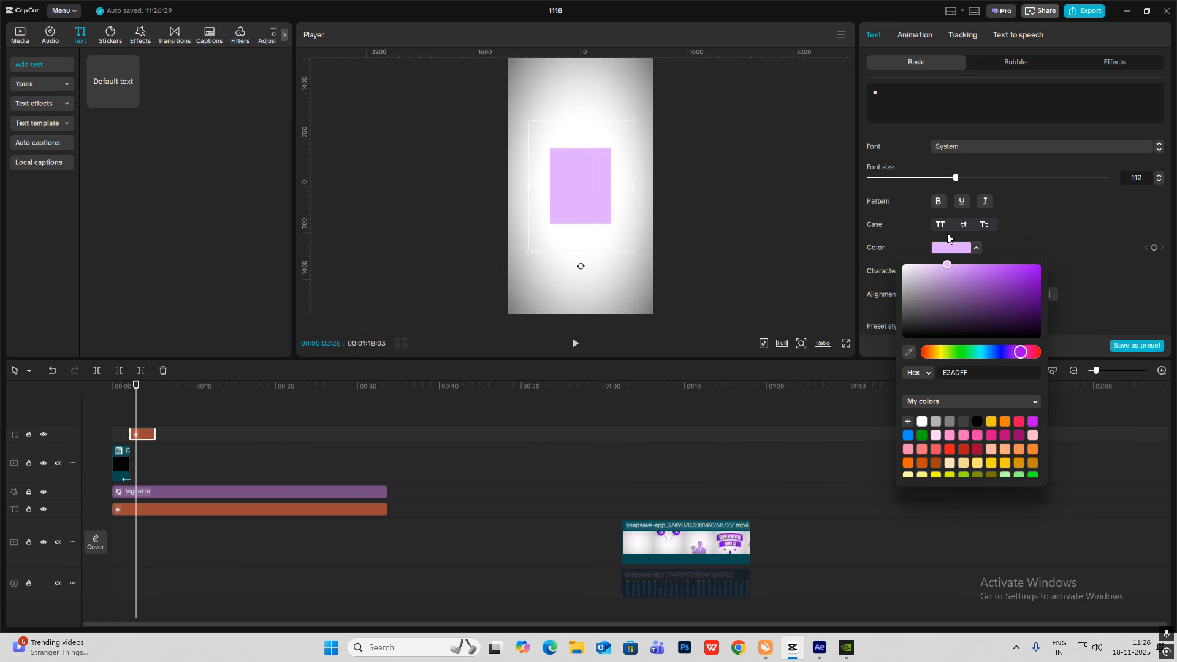
pyautogui.click(1016, 216)
pyautogui.click(726, 179)
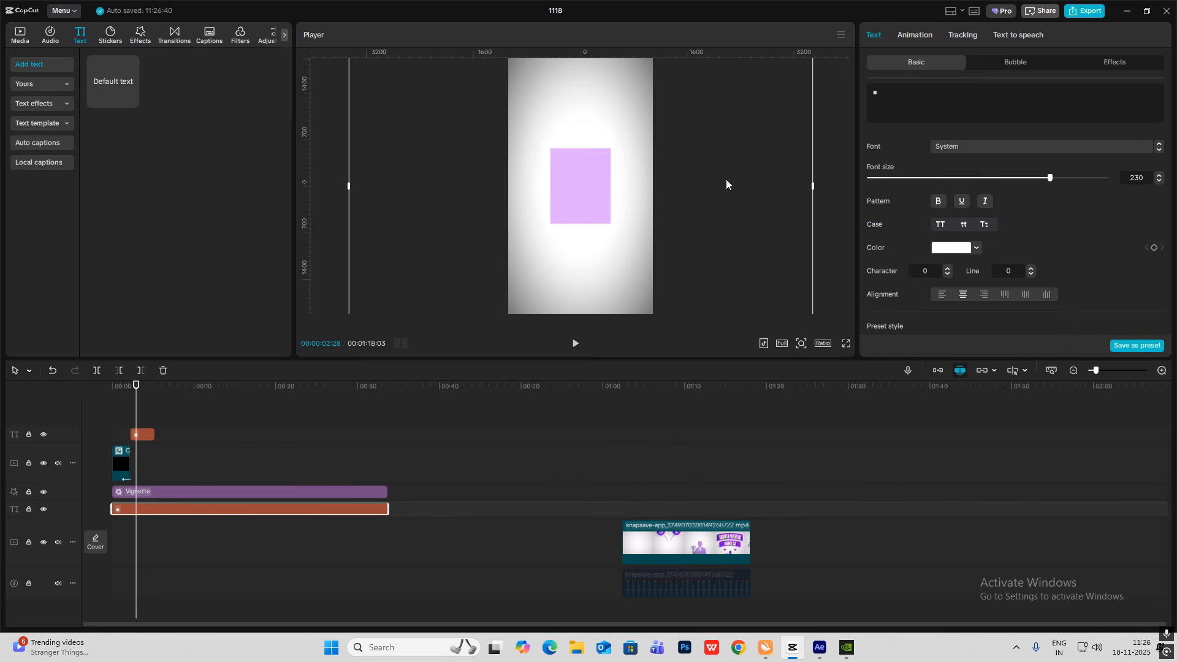
# Increase the purple square's font size to 162 and extend its clip to the end of the vignette layer.
pyautogui.click(123, 450)
pyautogui.click(146, 435)
pyautogui.moveTo(959, 178); pyautogui.dragTo(994, 185)
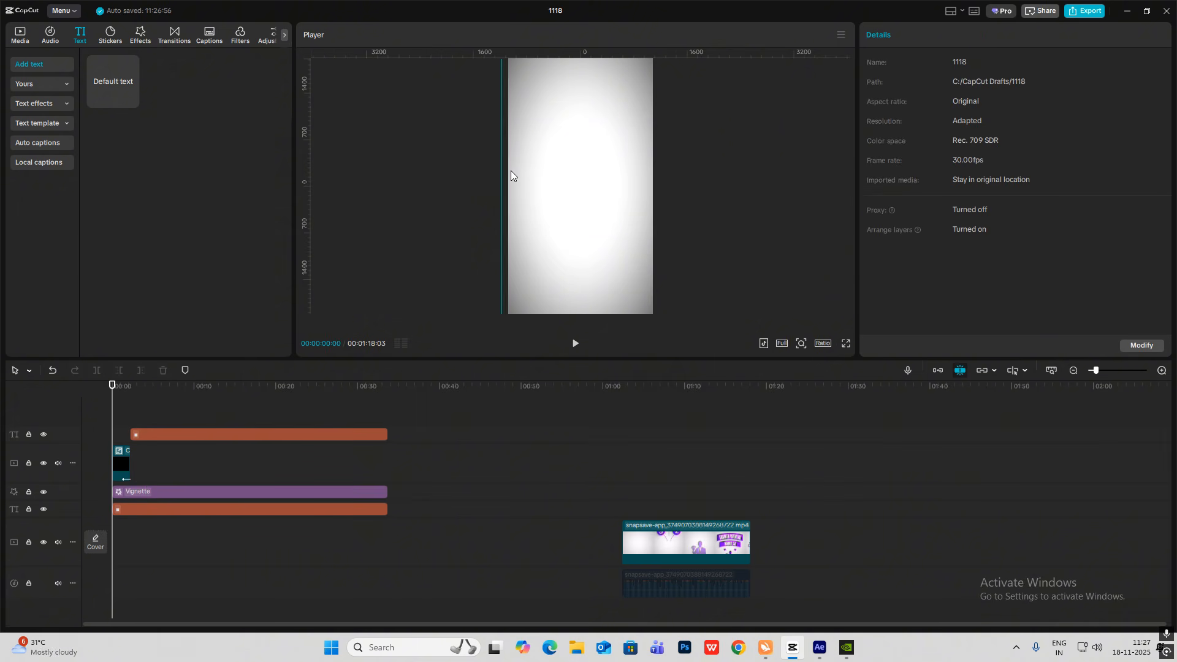
# Place a vertical and a horizontal guide crossing at the canvas center, and check the guides and rulers options.
pyautogui.moveTo(510, 171); pyautogui.dragTo(581, 181)
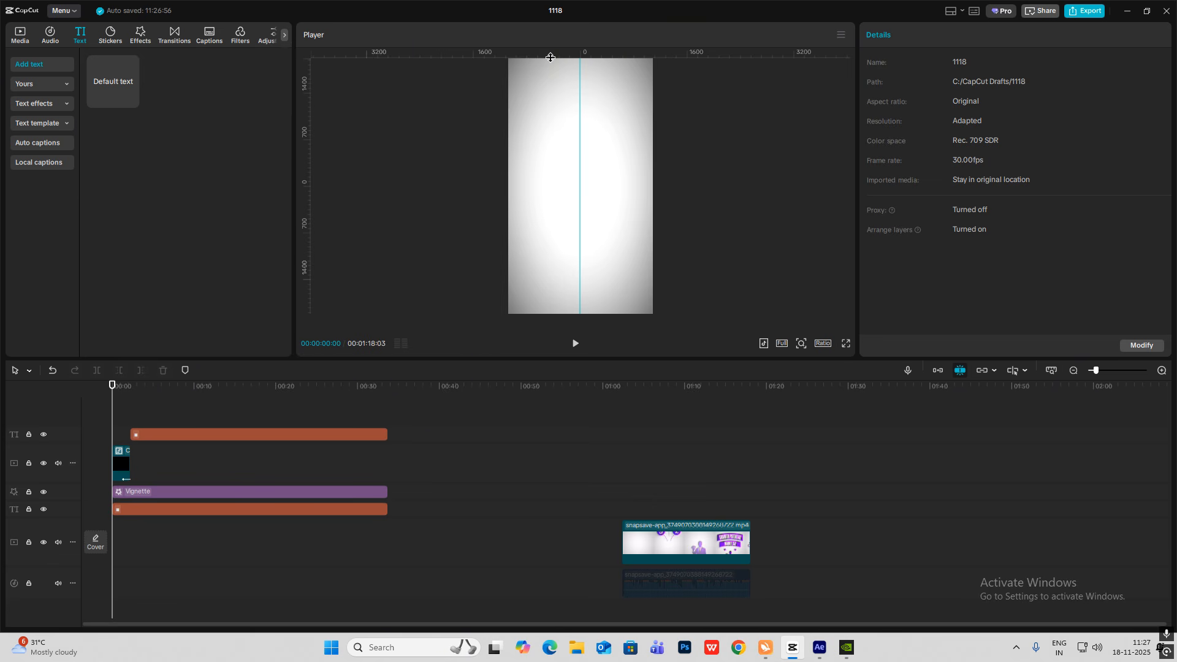
pyautogui.moveTo(550, 61); pyautogui.dragTo(549, 190)
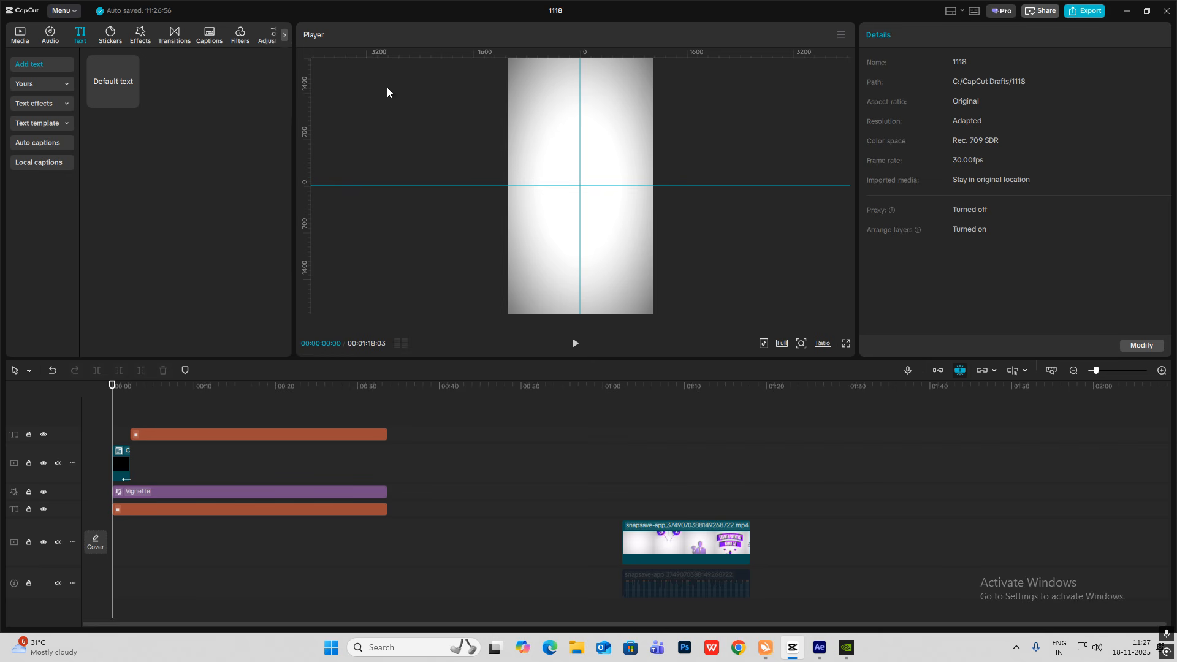
pyautogui.click(841, 35)
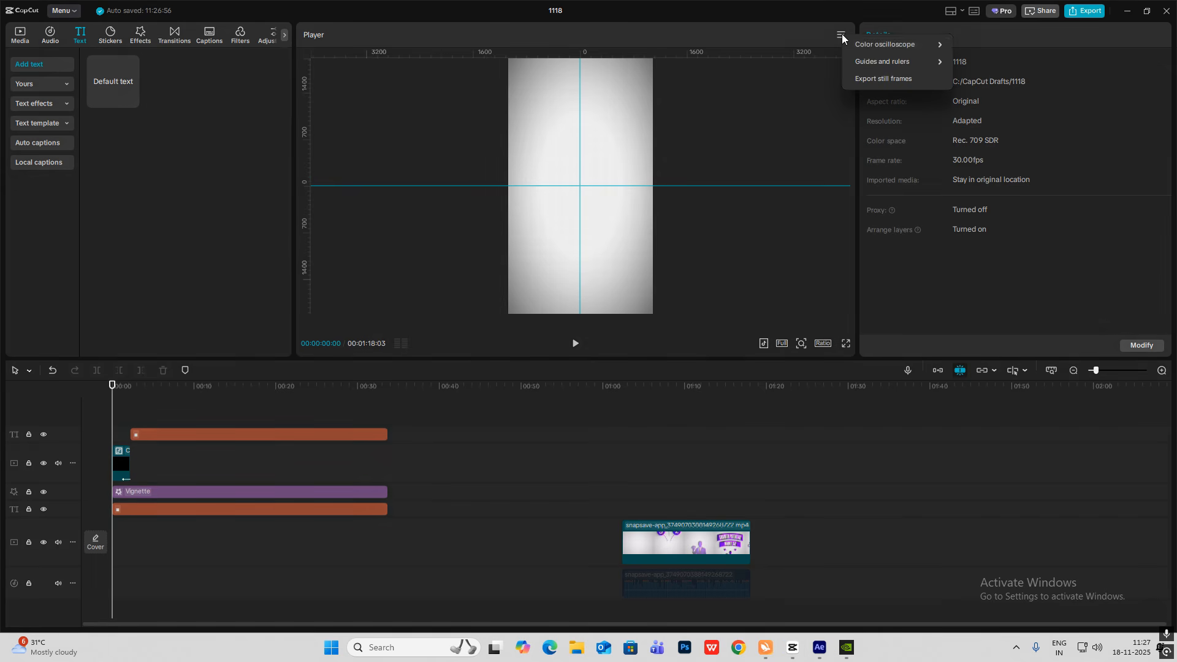
pyautogui.moveTo(890, 65)
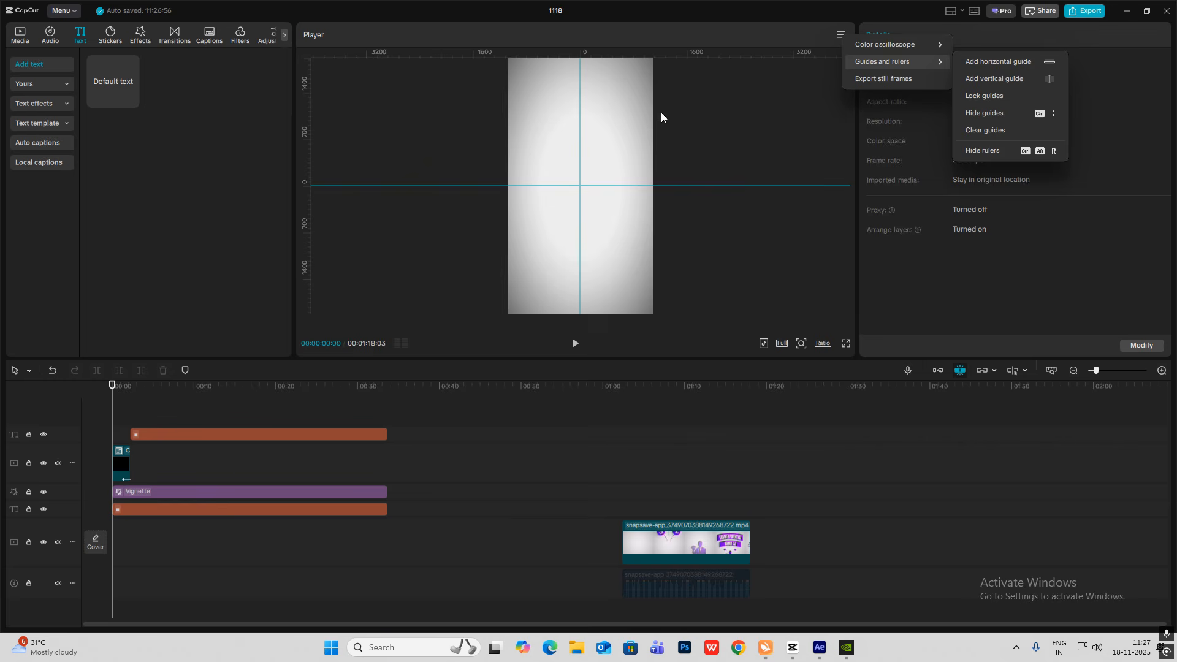
pyautogui.click(634, 38)
# Set the square's font size to 112, enlarge it slightly, and align its top-left corner with the intersection of the guides.
pyautogui.moveTo(140, 420); pyautogui.dragTo(155, 422)
pyautogui.click(185, 433)
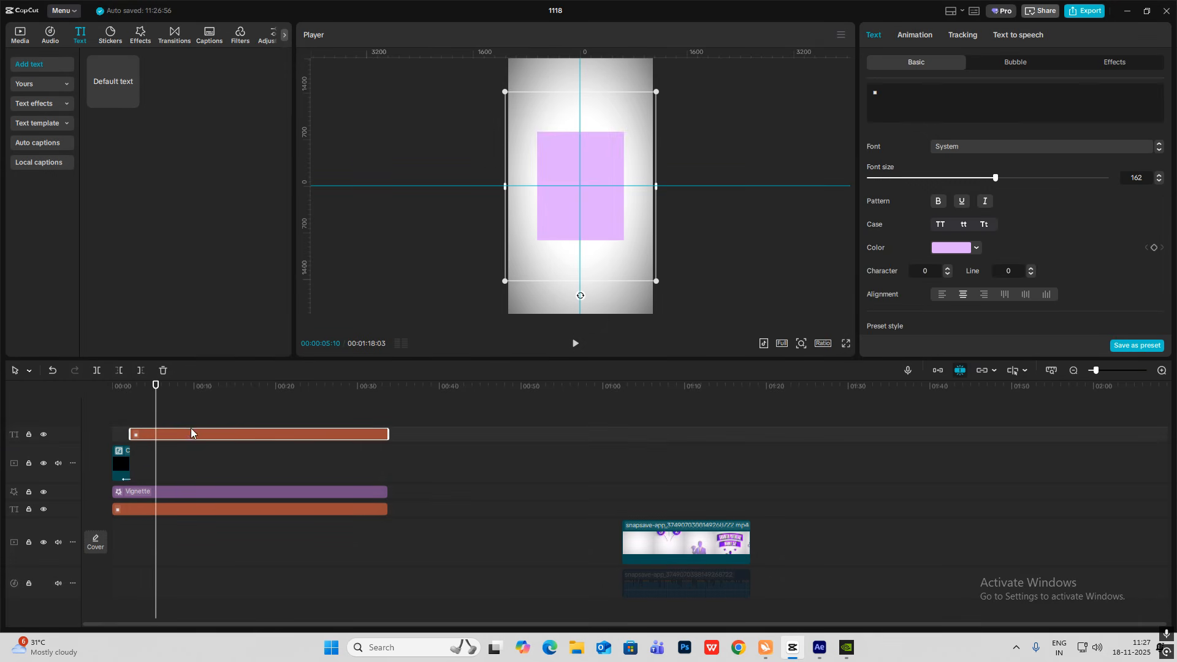
pyautogui.moveTo(561, 147); pyautogui.dragTo(601, 197)
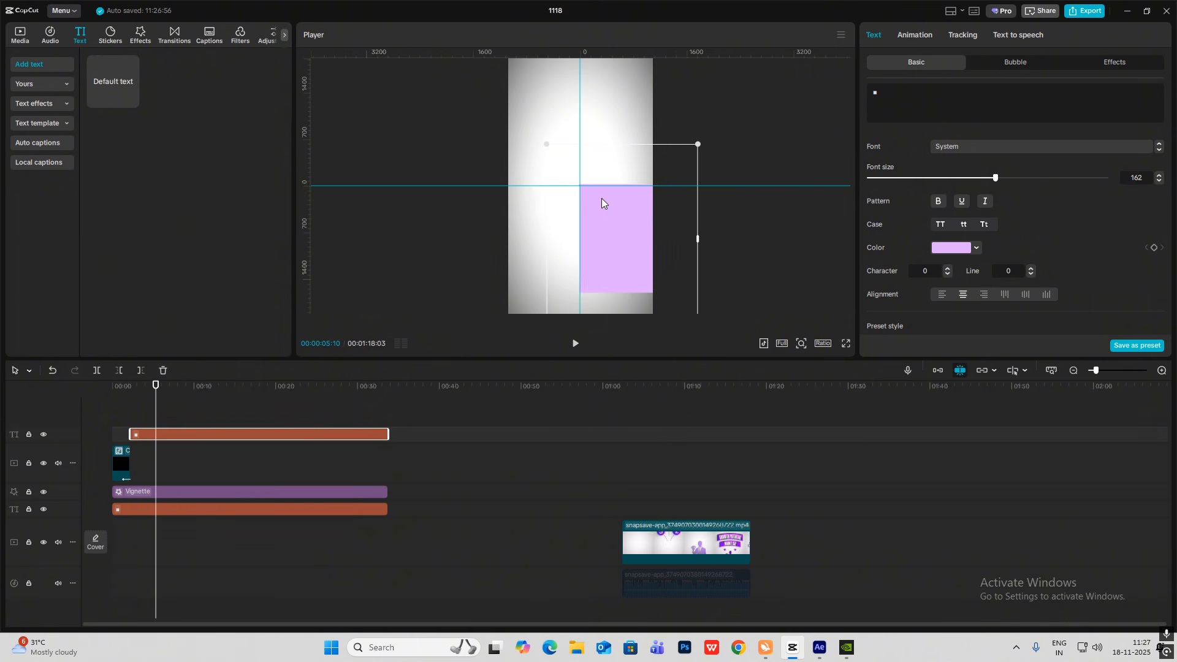
pyautogui.moveTo(995, 177); pyautogui.dragTo(956, 179)
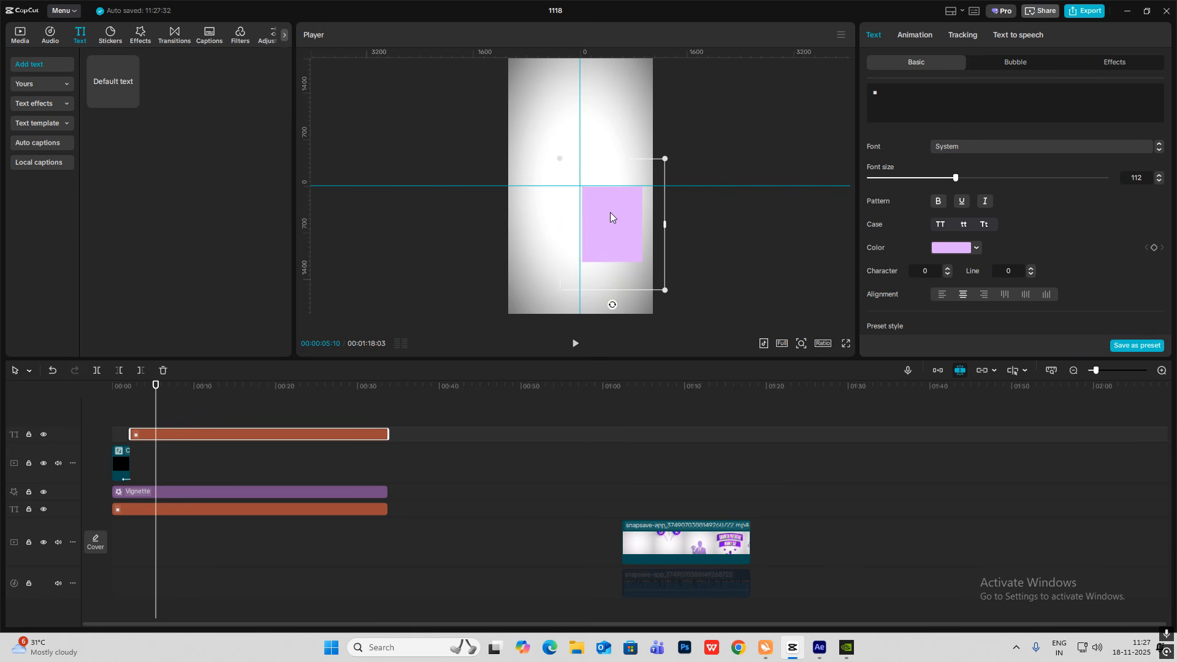
pyautogui.moveTo(665, 161); pyautogui.dragTo(676, 154)
pyautogui.moveTo(610, 225); pyautogui.dragTo(610, 223)
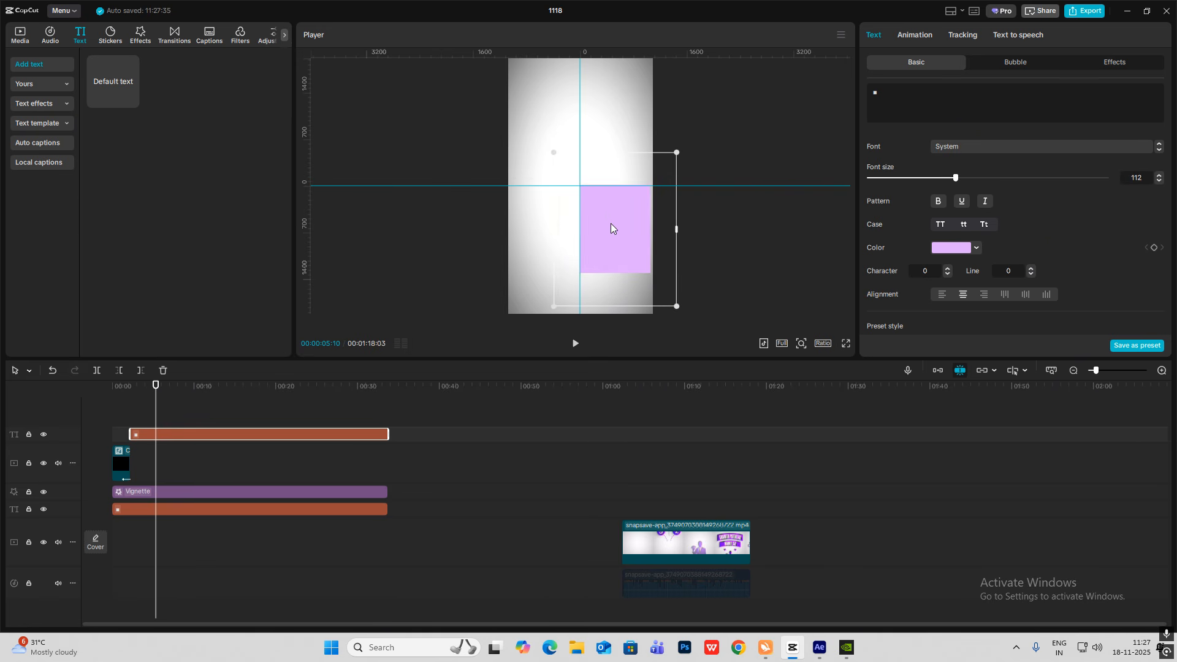
# Convert the aligned square into a compound clip and remove both guides from the canvas.
pyautogui.hotkey('alt', 'g')
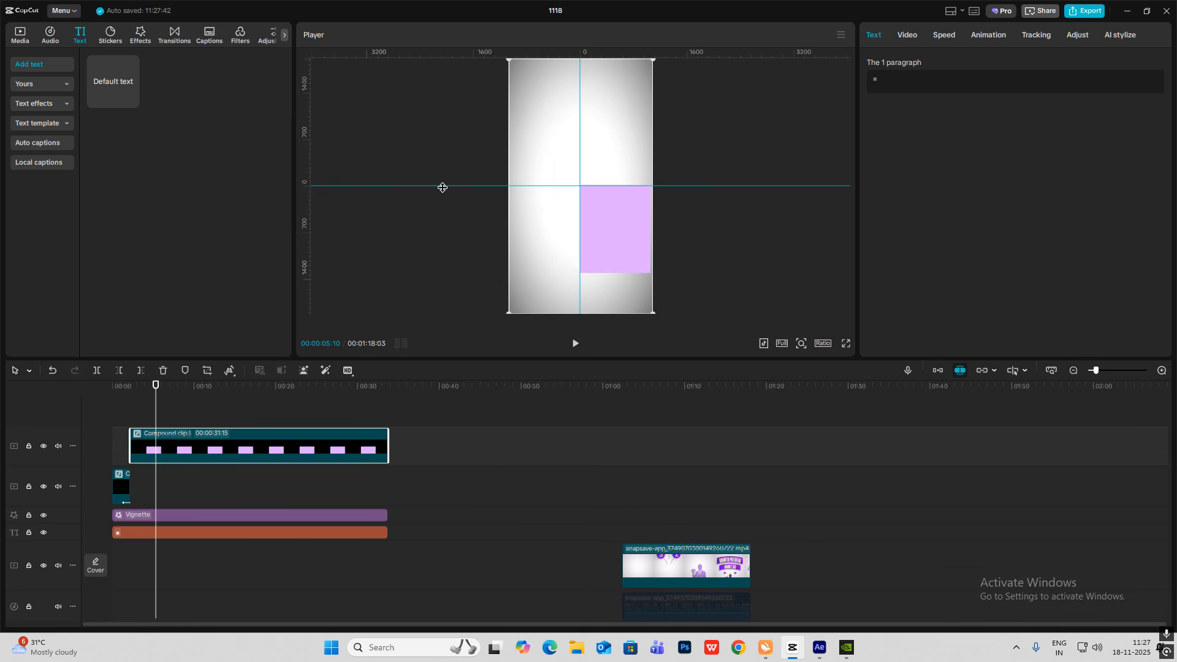
pyautogui.moveTo(441, 186); pyautogui.dragTo(468, 56)
pyautogui.moveTo(580, 155); pyautogui.dragTo(320, 184)
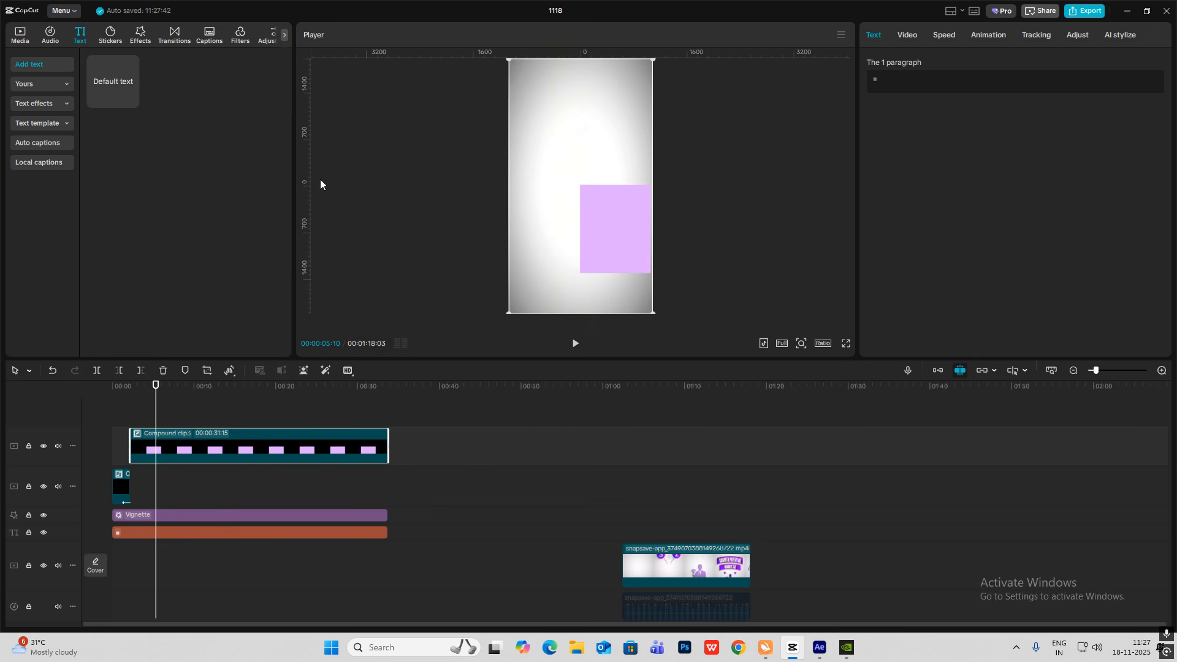
# Reposition the square's compound clip to X -620, Y 760 and scale it to 129%, comparing it with the reference at 00:01:03:19.
pyautogui.moveTo(617, 224); pyautogui.dragTo(584, 178)
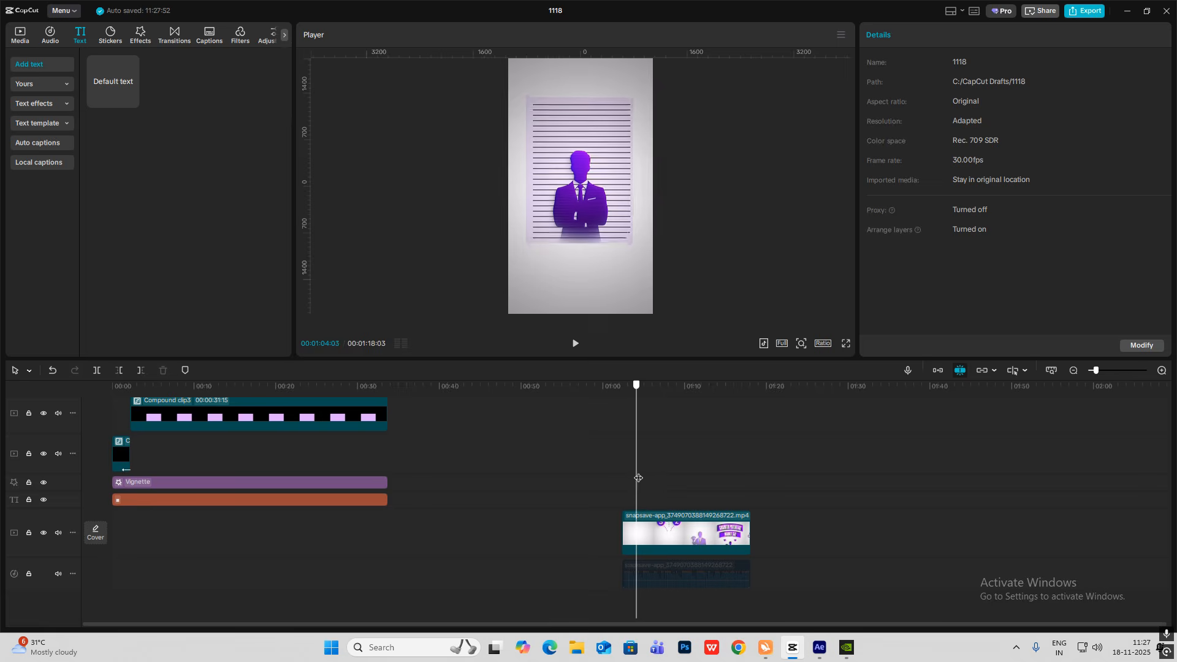
pyautogui.moveTo(637, 479); pyautogui.dragTo(632, 452)
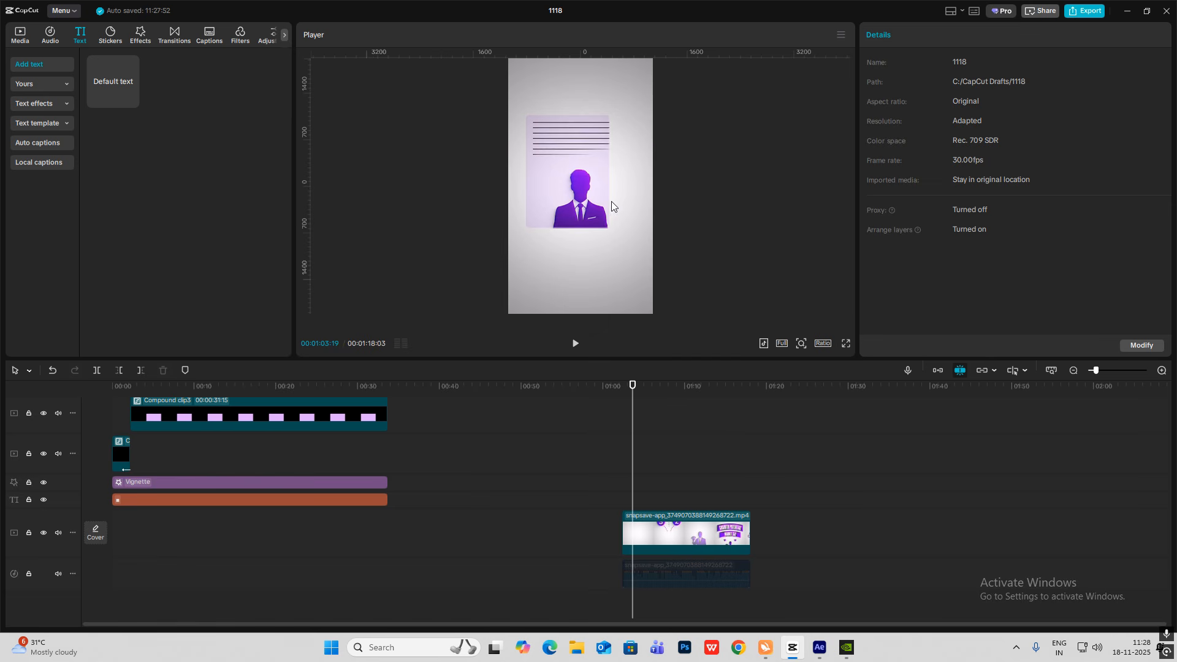
pyautogui.click(231, 452)
pyautogui.moveTo(232, 452); pyautogui.dragTo(129, 437)
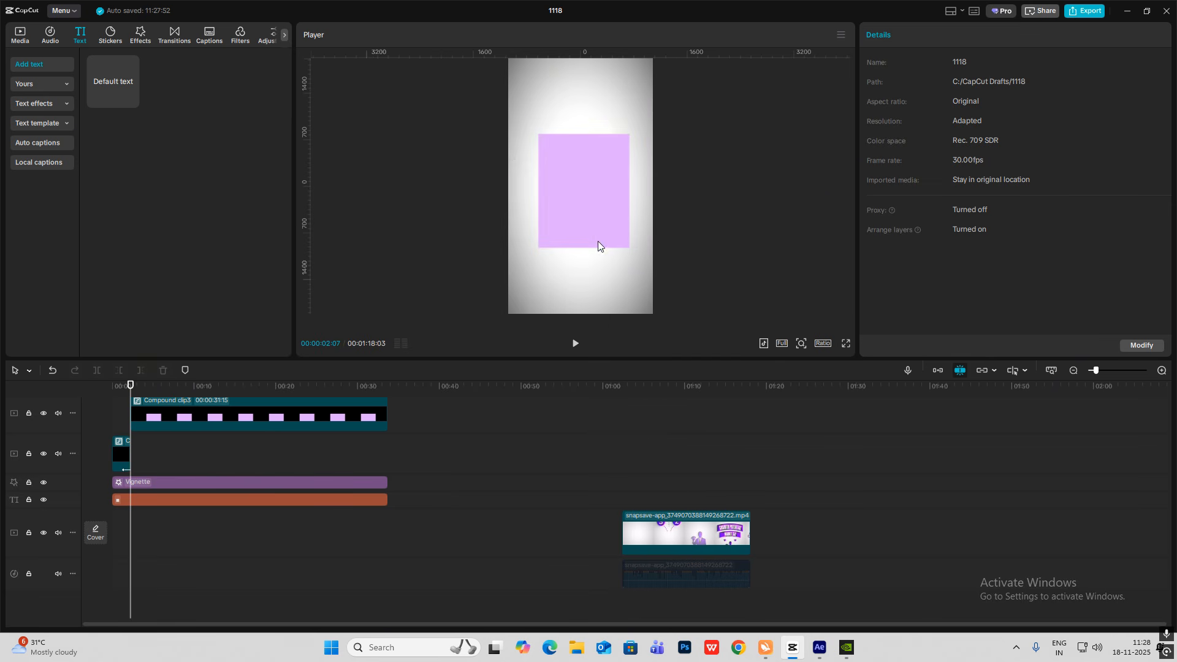
pyautogui.scroll(1, 219, 424)
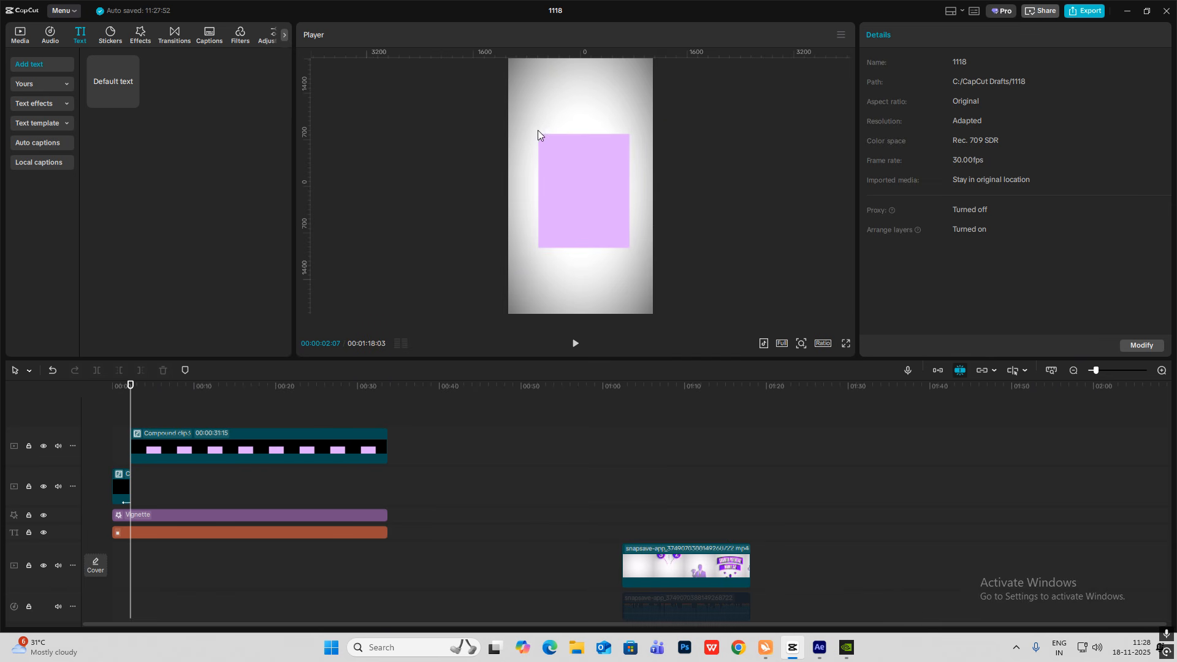
# Test shrinking the square's compound clip to 20% scale to check its corner anchor, and undo the change.
pyautogui.click(189, 462)
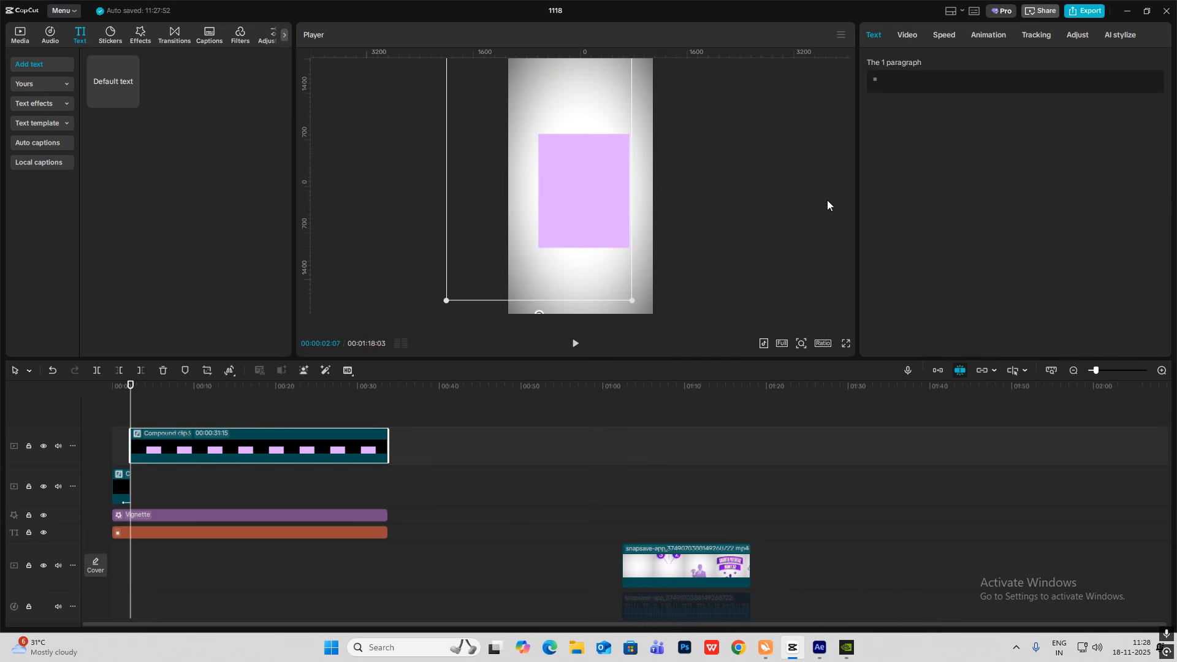
pyautogui.click(910, 37)
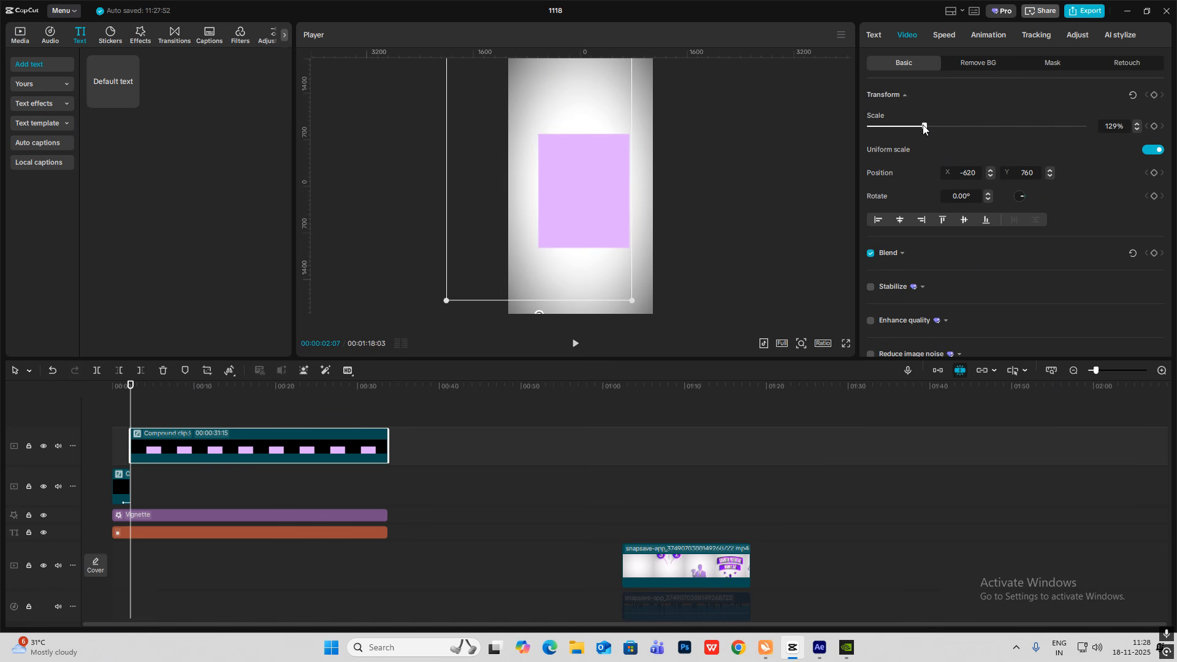
pyautogui.moveTo(924, 127); pyautogui.dragTo(876, 118)
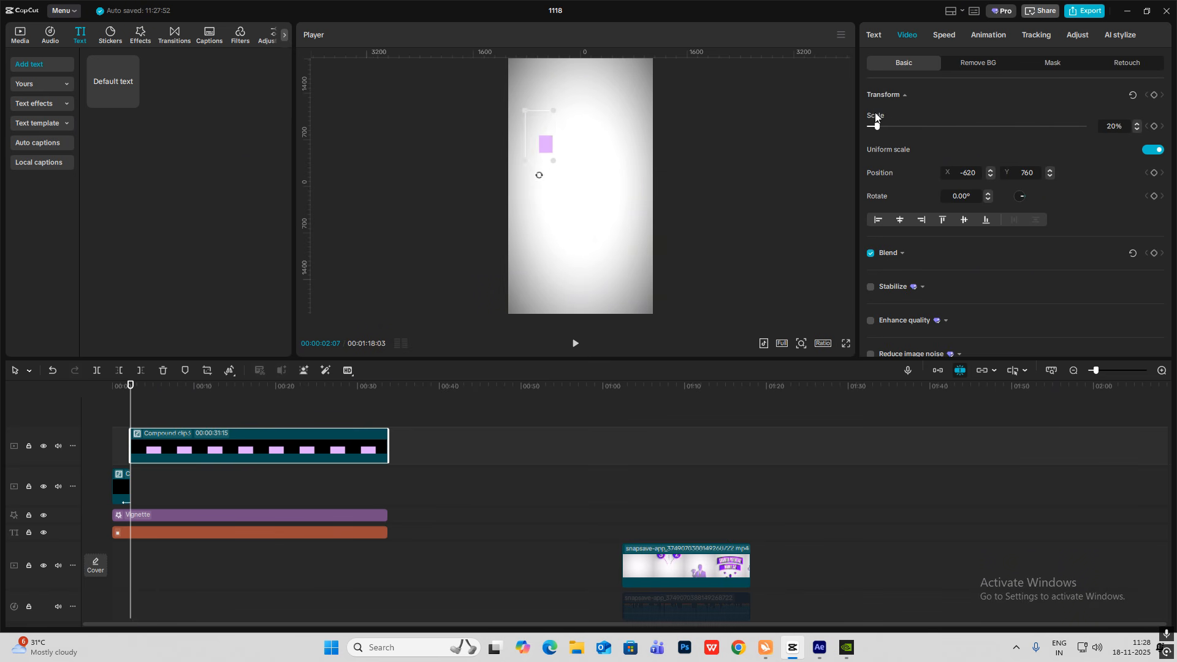
pyautogui.hotkey('ctrl', 'z')
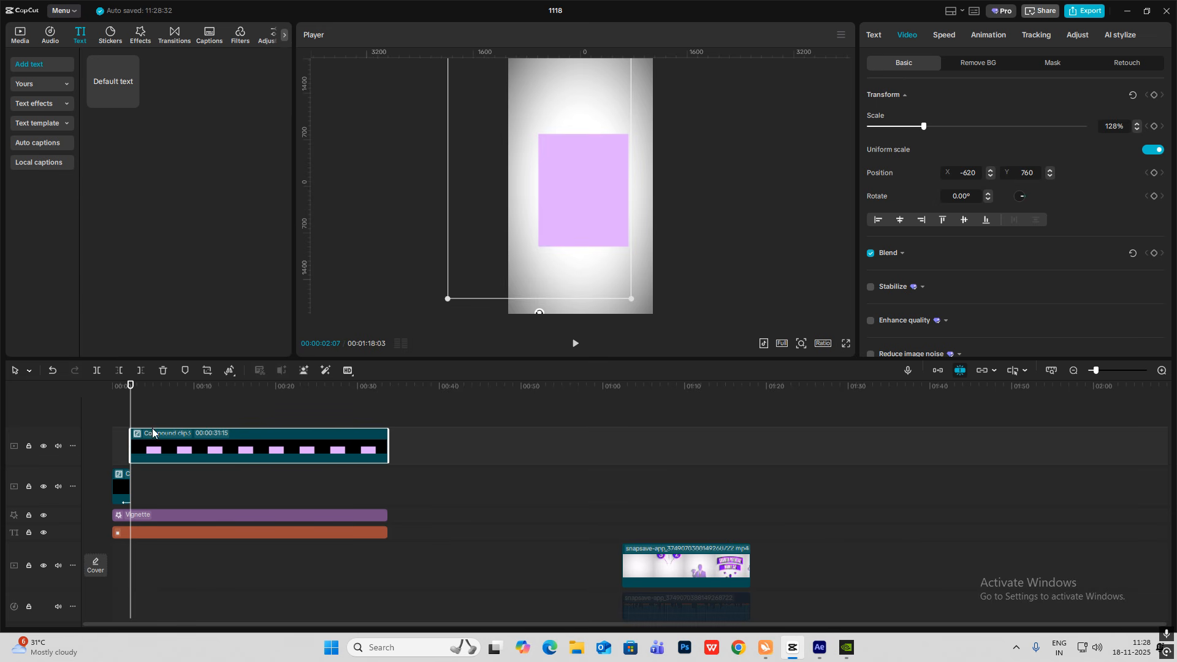
# Copy the square text from inside its compound clip and paste it into the main timeline at 00:00:03:16.
pyautogui.doubleClick(181, 446)
pyautogui.click(154, 480)
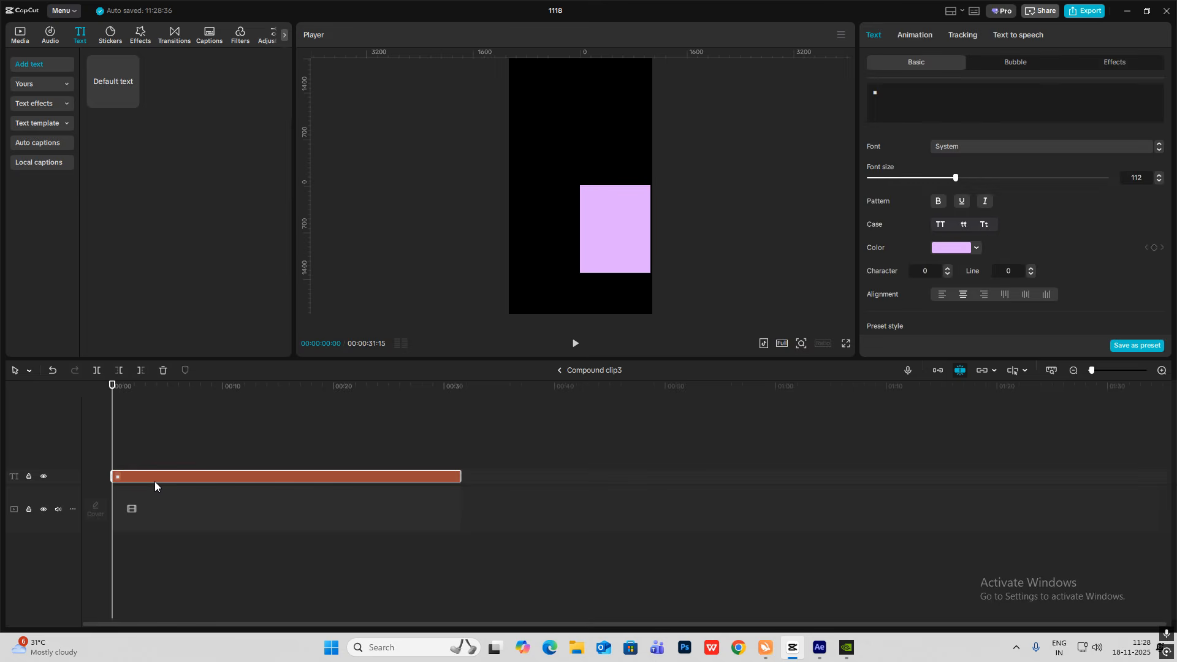
pyautogui.click(560, 371)
pyautogui.click(141, 408)
pyautogui.hotkey('ctrl', 'v')
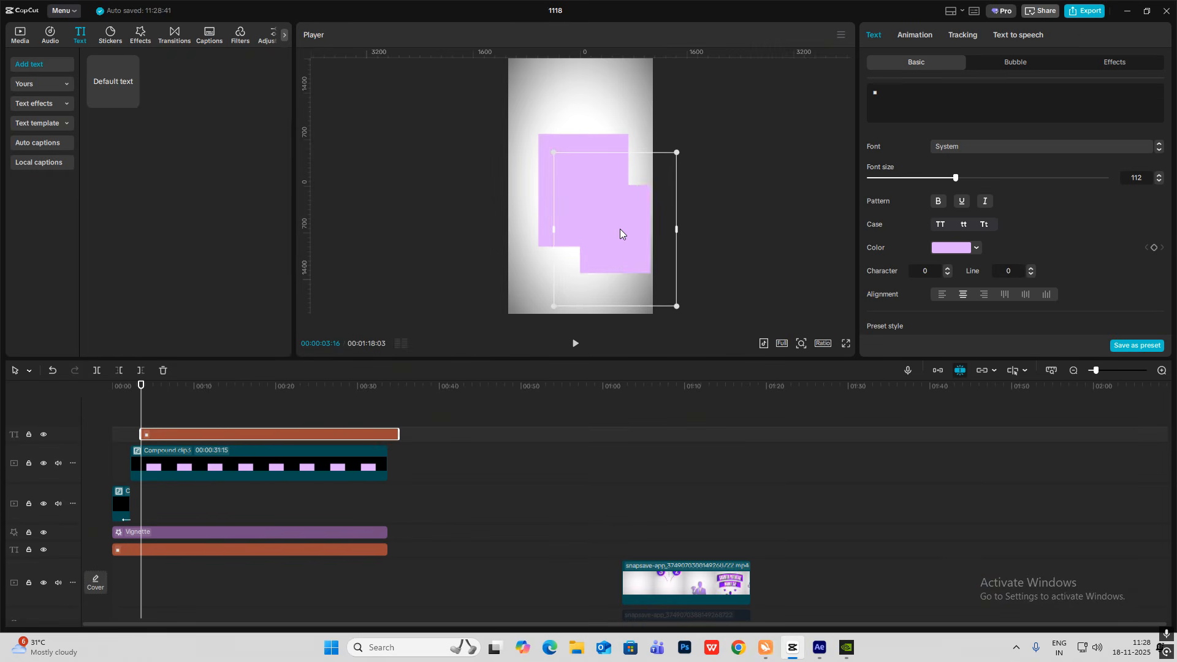
# Disable the square's compound clip and center the pasted square horizontally, slightly above the middle of the canvas.
pyautogui.moveTo(620, 230); pyautogui.dragTo(580, 241)
pyautogui.click(176, 466)
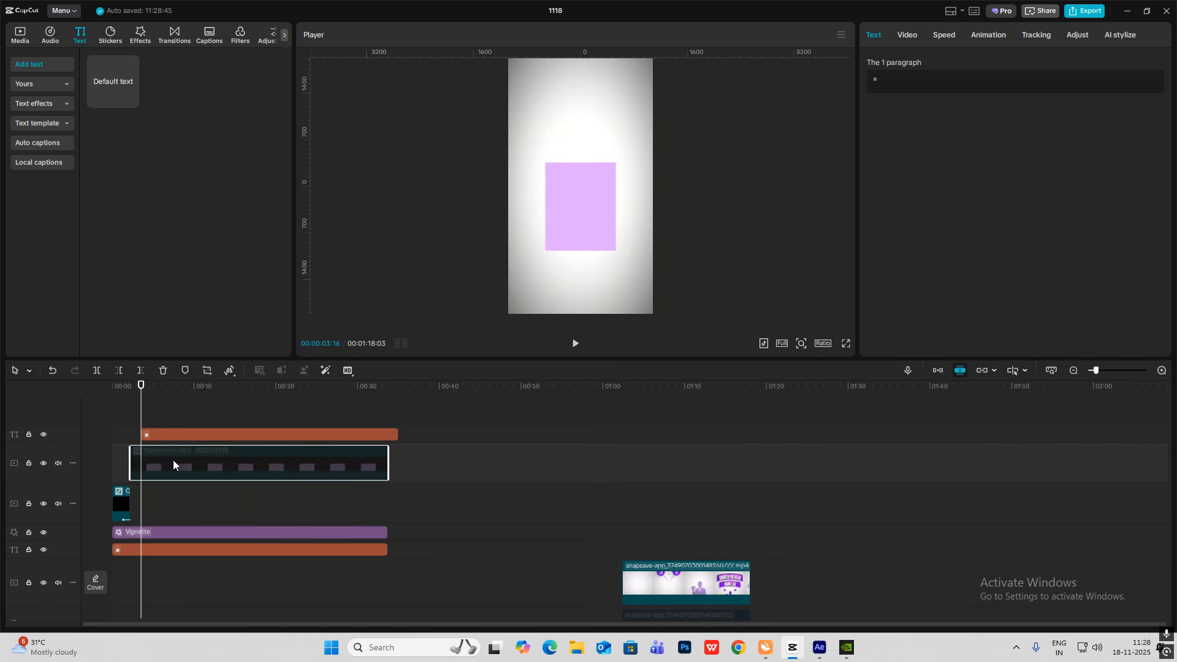
pyautogui.click(248, 437)
pyautogui.moveTo(594, 211); pyautogui.dragTo(594, 175)
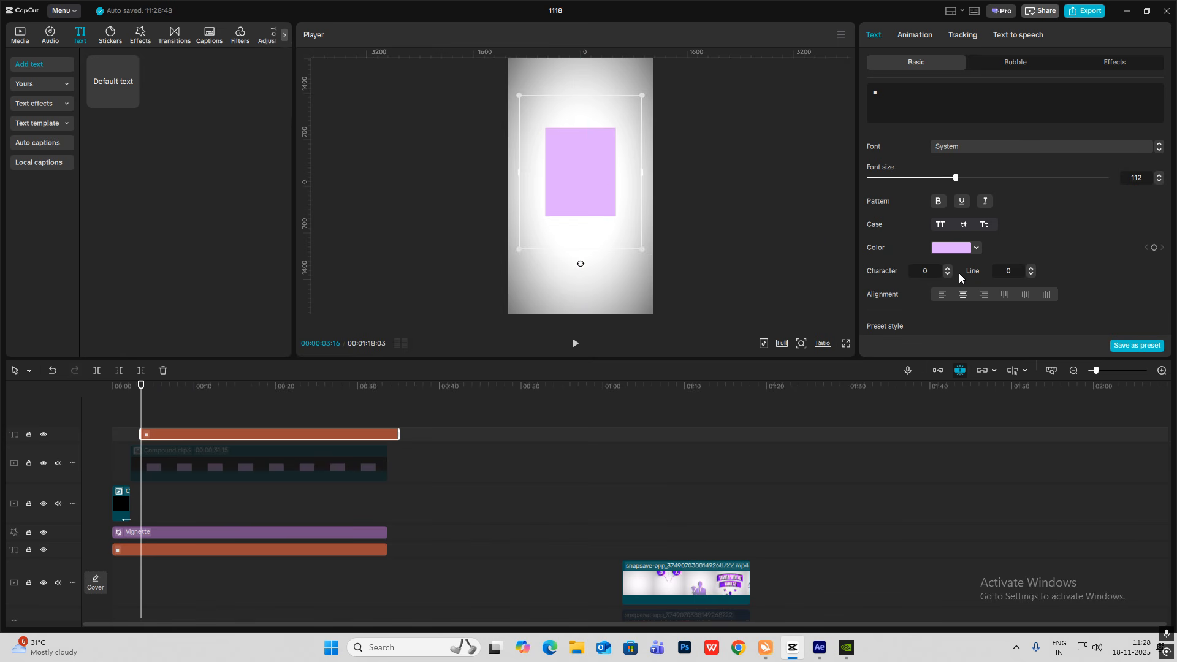
# Test scaling the pasted square about its own center, delete it, and re-enable and select the compound clip.
pyautogui.scroll(-5, 959, 274)
pyautogui.moveTo(915, 255)
pyautogui.mouseDown()
pyautogui.moveTo(881, 265)
pyautogui.moveTo(921, 273)
pyautogui.moveTo(882, 274)
pyautogui.moveTo(910, 274)
pyautogui.mouseUp()
pyautogui.press('Delete')
pyautogui.click(211, 437)
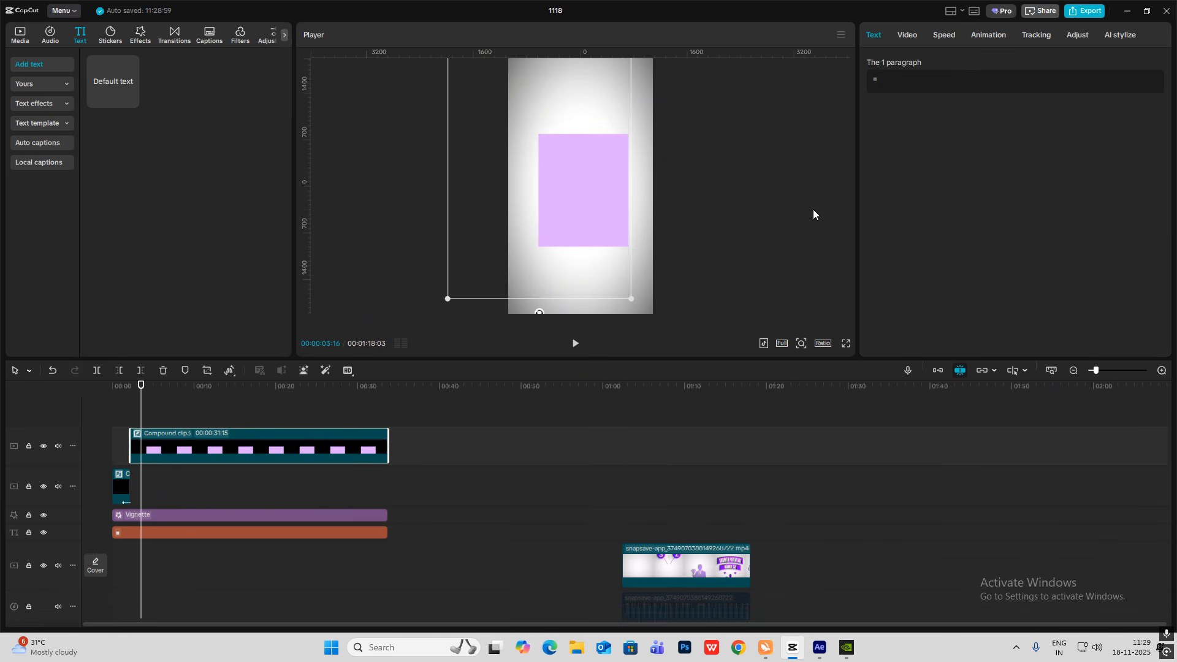
# Try shrinking the square's compound clip to 85% scale from its corner, and undo the change.
pyautogui.click(907, 36)
pyautogui.moveTo(924, 128)
pyautogui.mouseDown()
pyautogui.moveTo(885, 125)
pyautogui.moveTo(905, 126)
pyautogui.mouseUp()
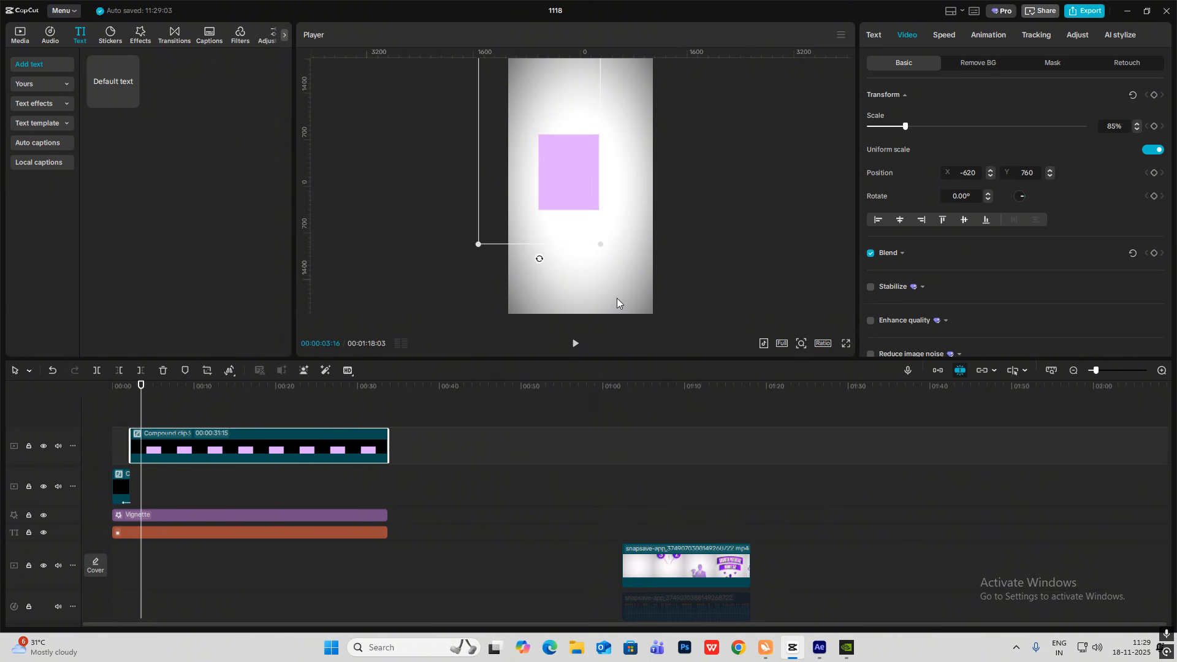
pyautogui.hotkey('ctrl', 'z')
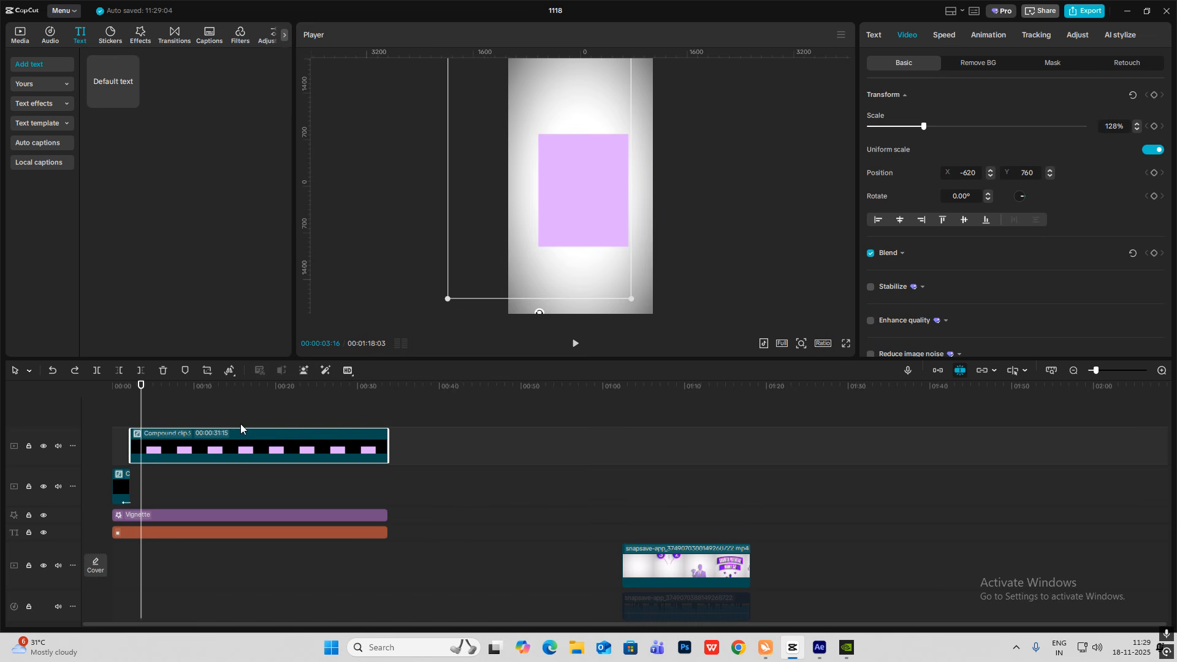
# Add a default text above the square's clip near its start and replace its content with a row of underscores.
pyautogui.moveTo(142, 425)
pyautogui.mouseDown()
pyautogui.moveTo(120, 427)
pyautogui.moveTo(147, 430)
pyautogui.moveTo(135, 434)
pyautogui.mouseUp()
pyautogui.moveTo(120, 71); pyautogui.dragTo(131, 415)
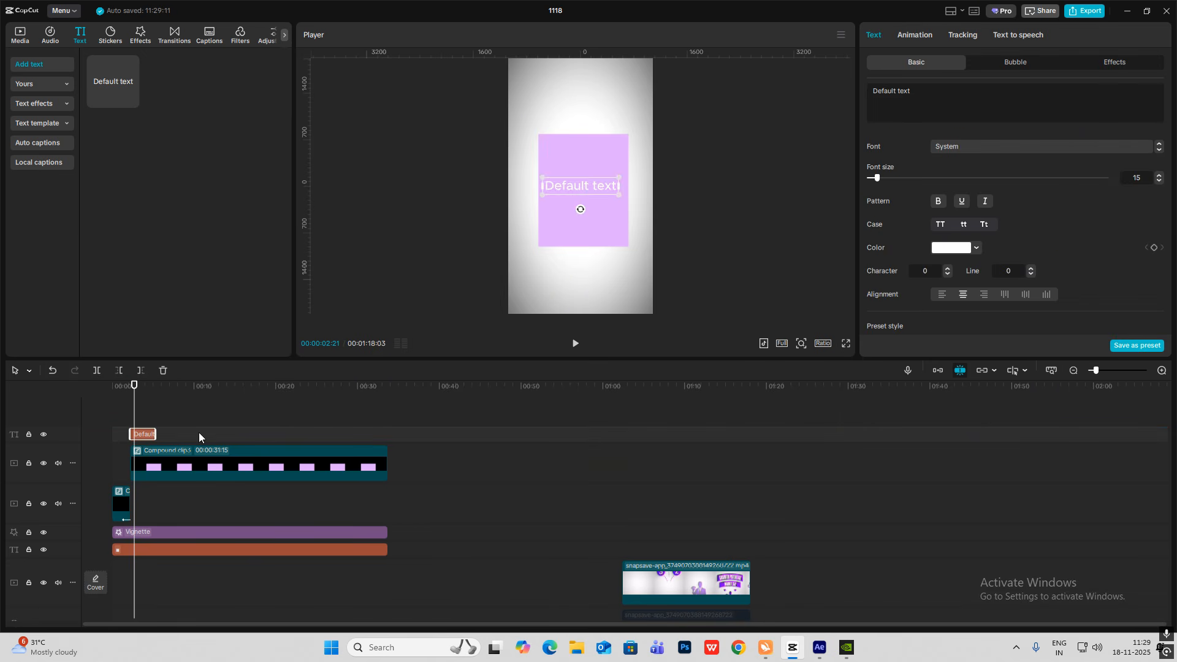
pyautogui.click(955, 104)
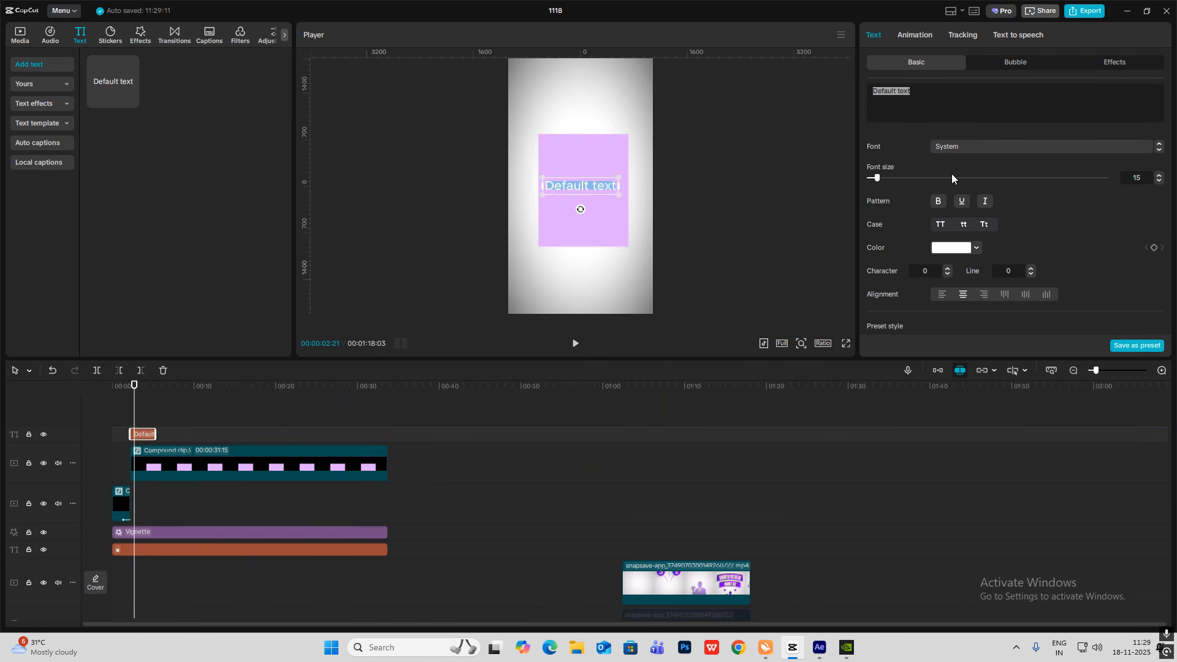
pyautogui.write('____________')
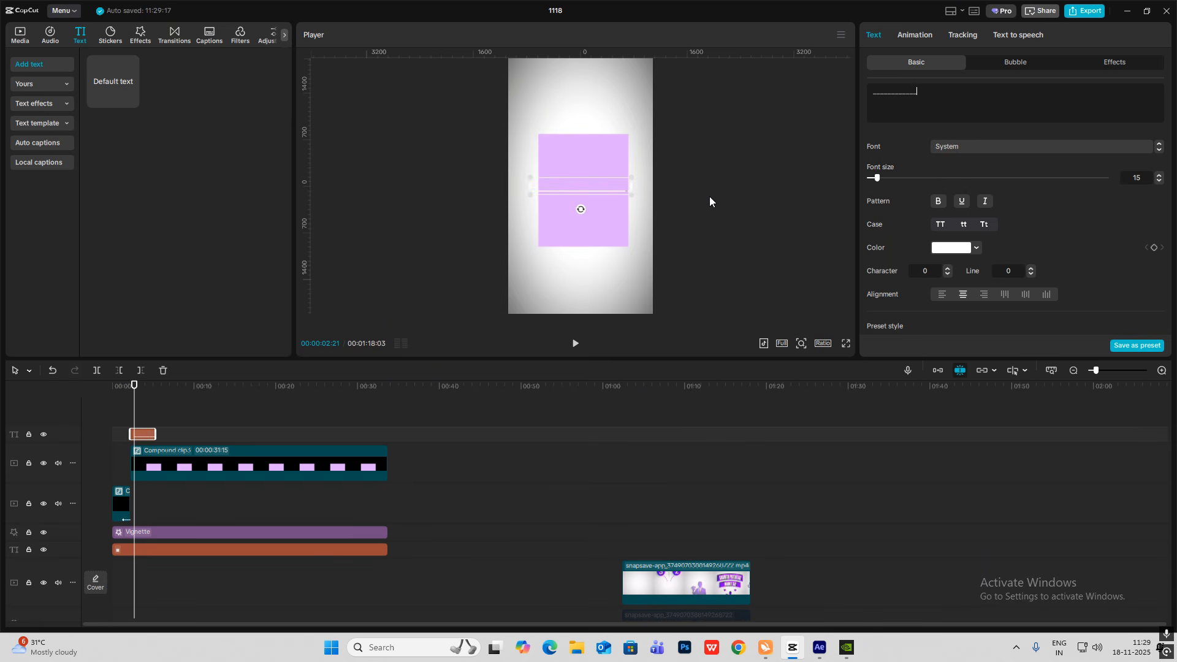
# Place the underscore line near the upper edge of the purple square and colour it black.
pyautogui.moveTo(603, 201); pyautogui.dragTo(594, 153)
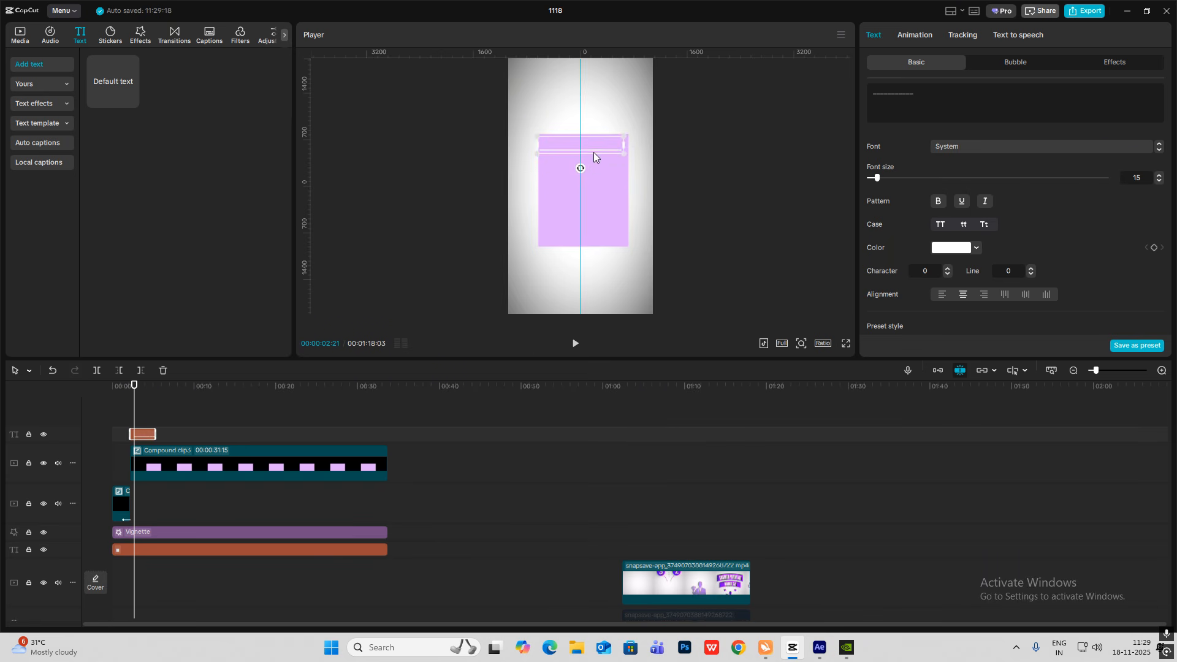
pyautogui.click(948, 244)
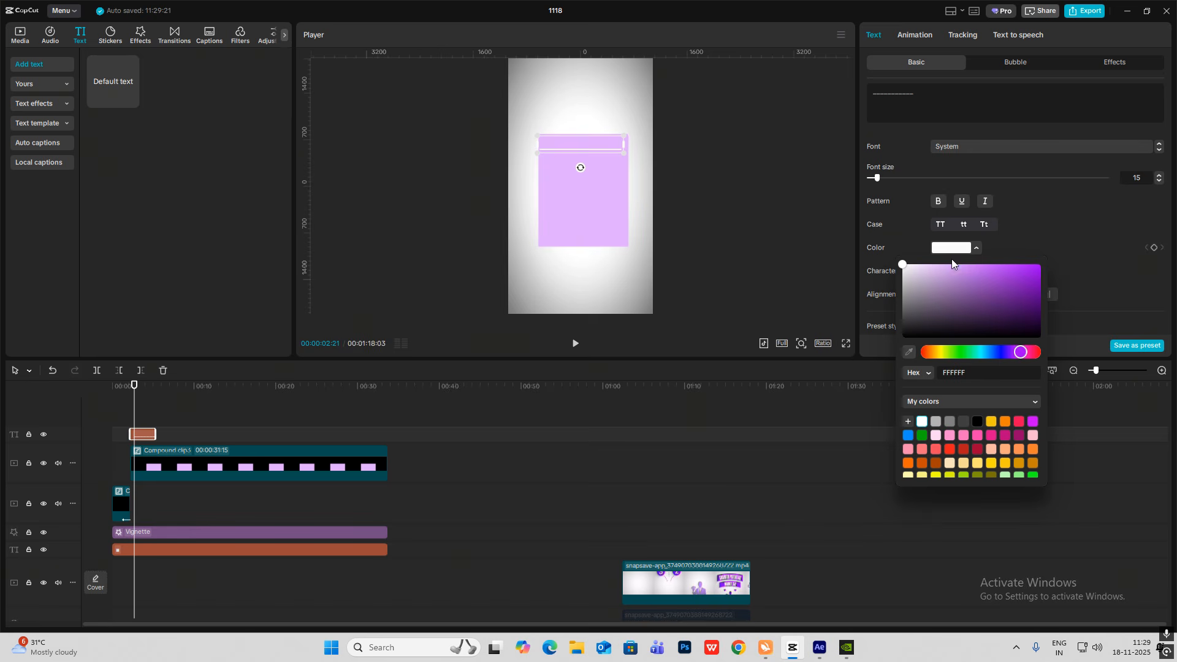
pyautogui.moveTo(954, 273); pyautogui.dragTo(747, 590)
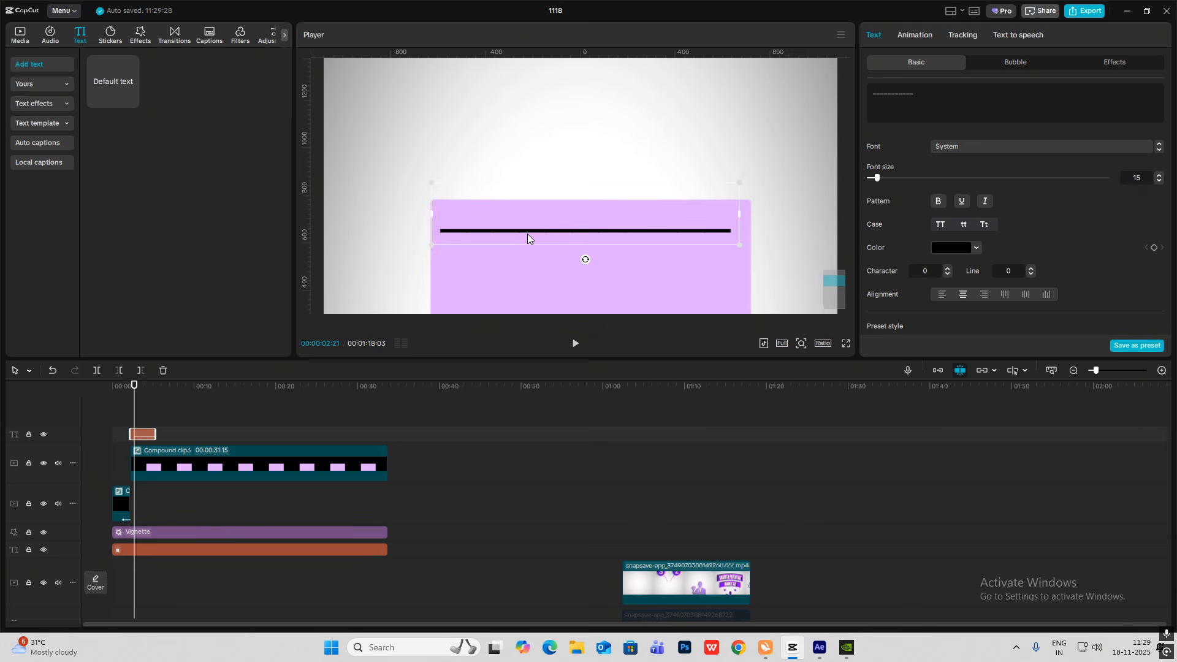
pyautogui.moveTo(527, 233); pyautogui.dragTo(528, 237)
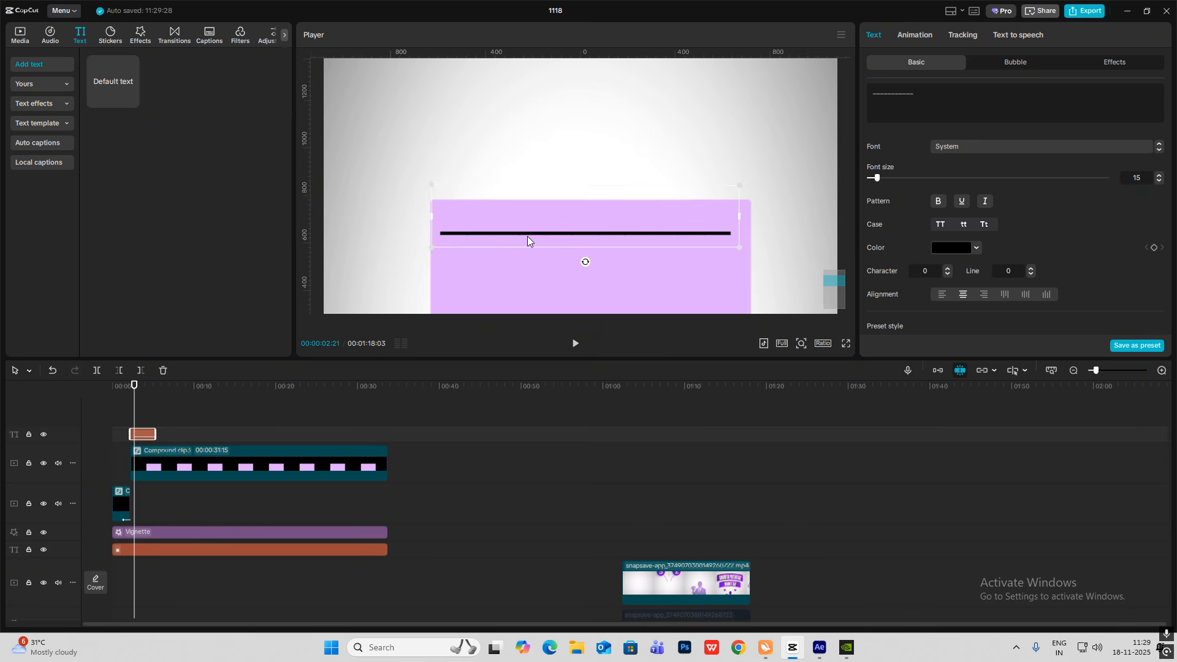
pyautogui.click(801, 343)
pyautogui.click(796, 362)
pyautogui.click(720, 308)
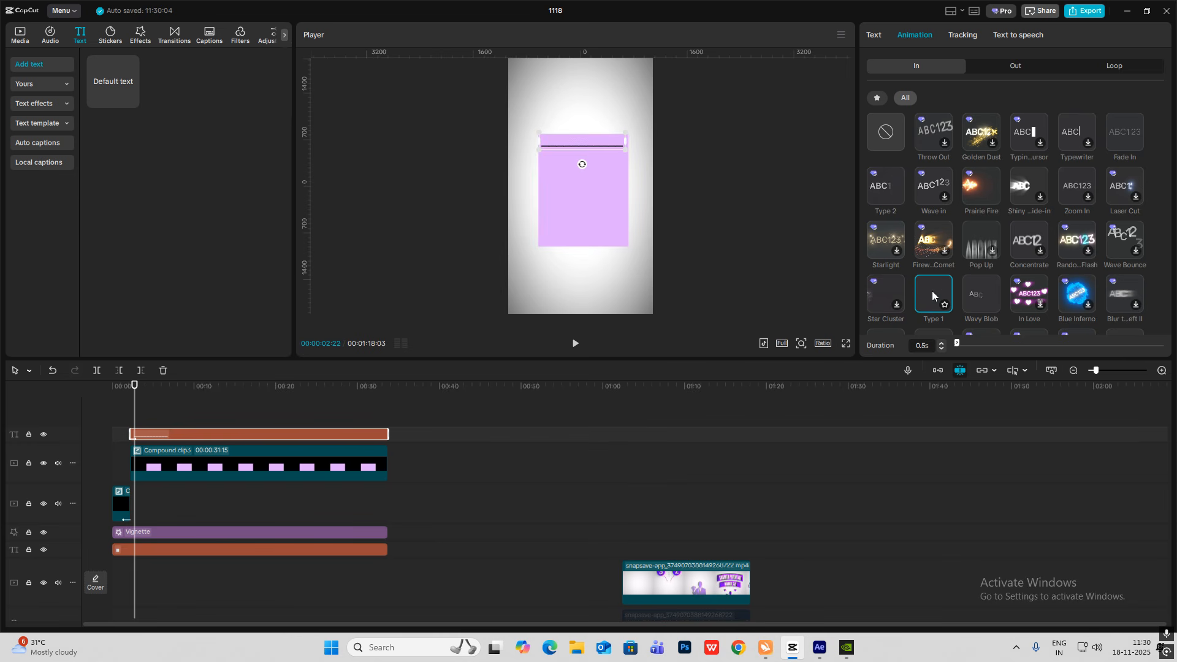
# Apply the Type 1 entrance animation to the line text with a duration of 0.3 s.
pyautogui.click(932, 291)
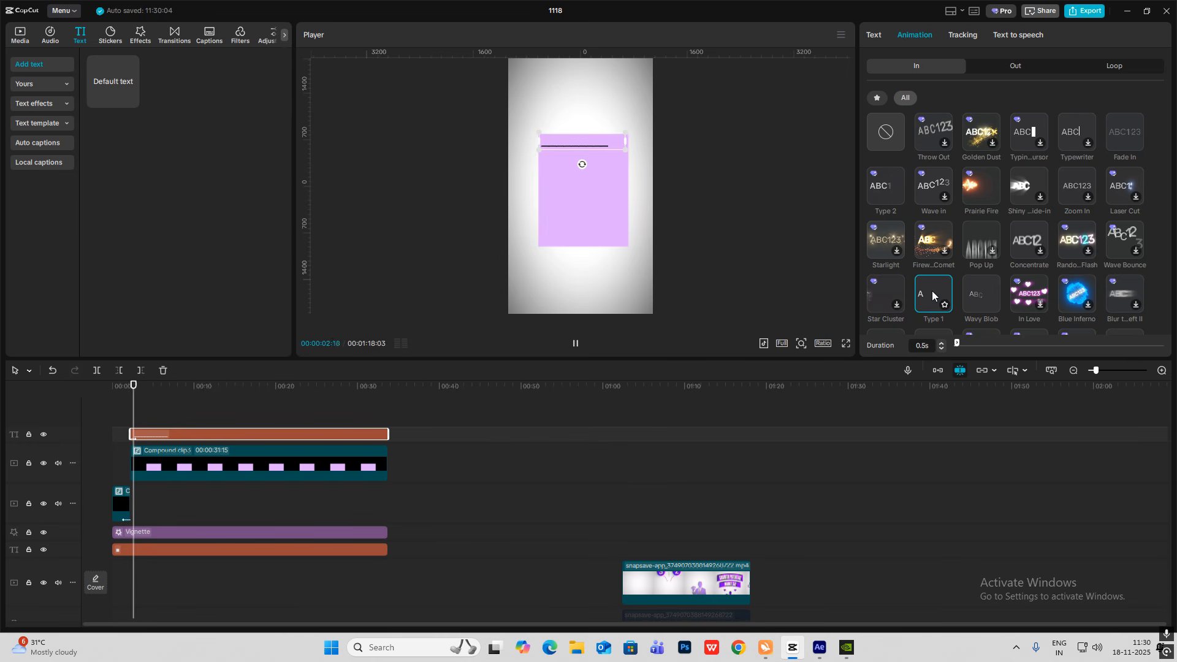
pyautogui.moveTo(958, 345); pyautogui.dragTo(942, 351)
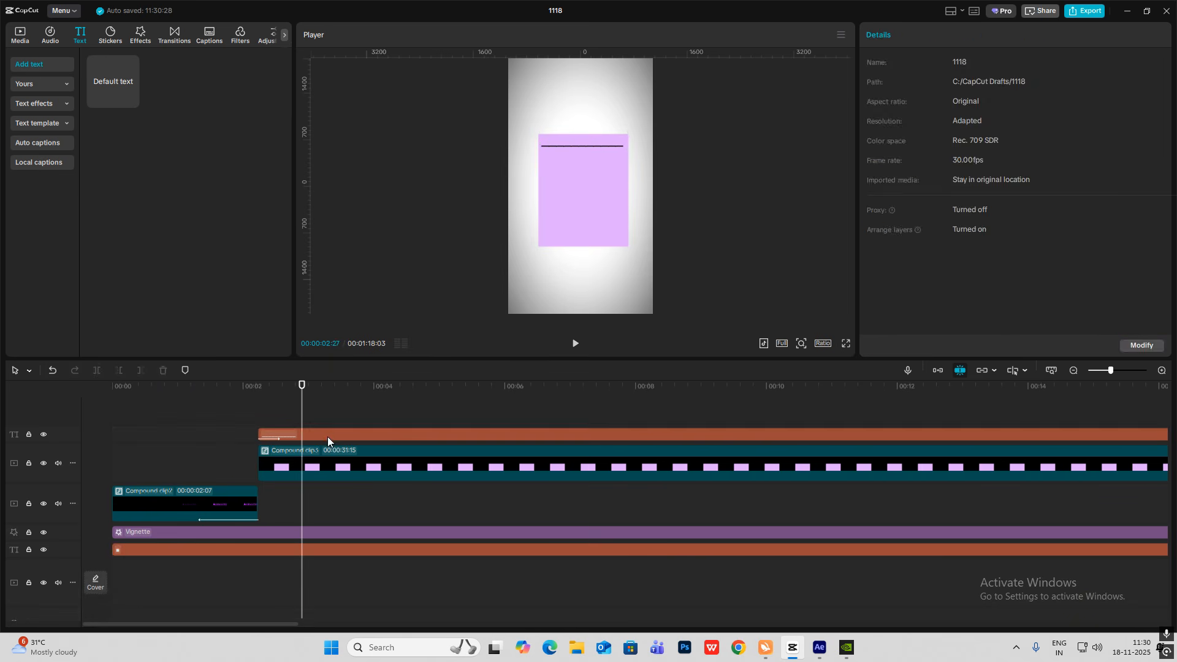
# Duplicate the animated black line twice and place the copies evenly spaced below the first one.
pyautogui.moveTo(327, 437); pyautogui.dragTo(331, 420)
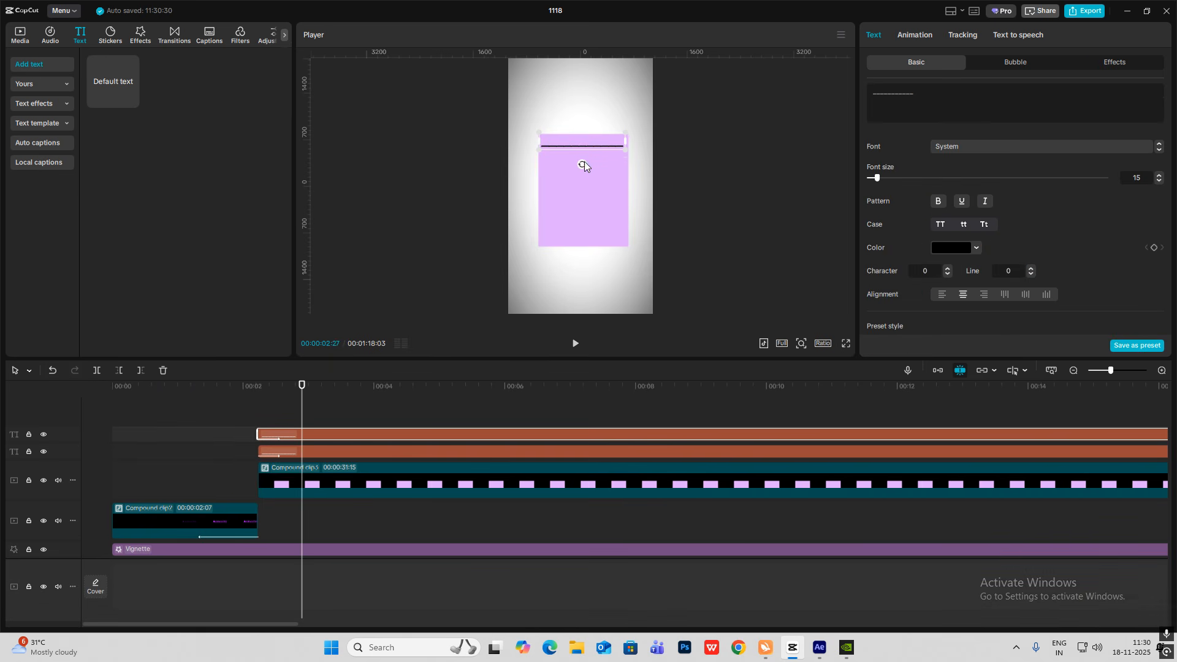
pyautogui.moveTo(583, 148); pyautogui.dragTo(583, 161)
pyautogui.click(801, 344)
pyautogui.click(811, 370)
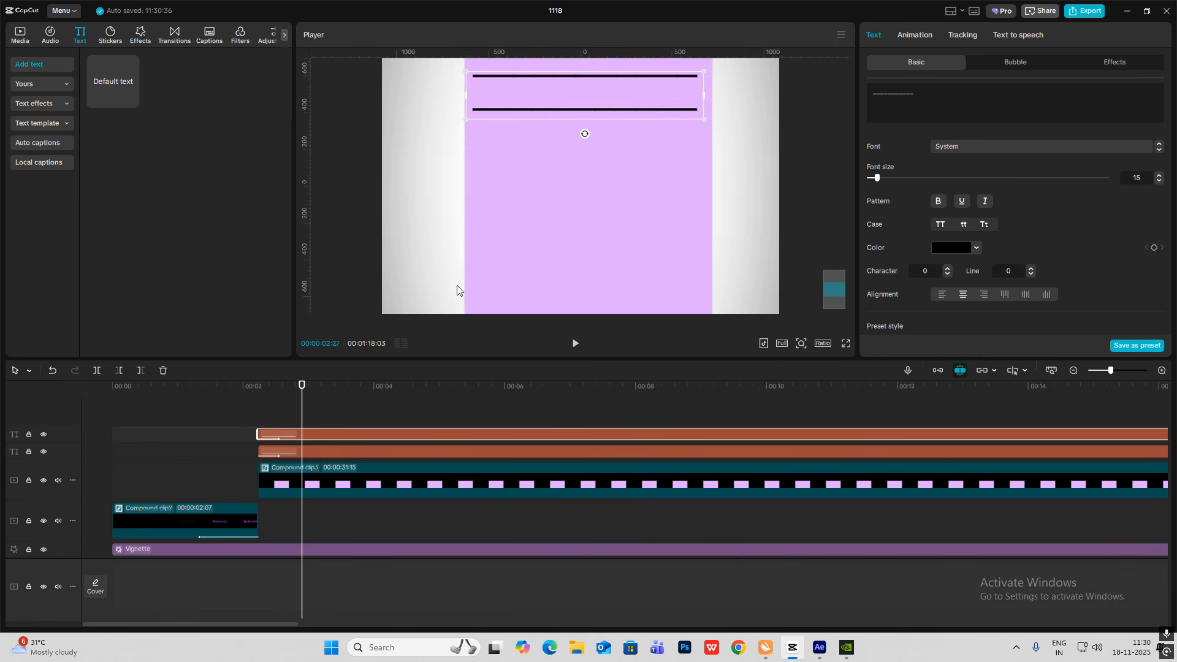
pyautogui.hotkey('ctrl', 'v')
pyautogui.moveTo(557, 111); pyautogui.dragTo(552, 149)
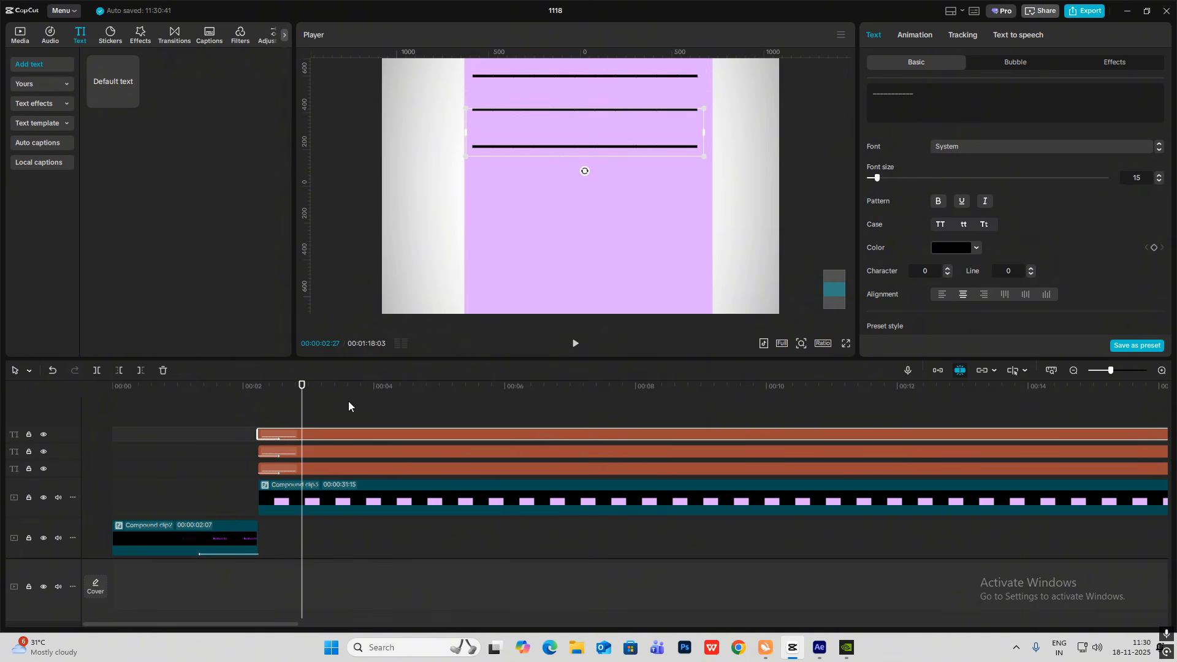
# Duplicate the three lines together and place the copies below them on the square with the same spacing.
pyautogui.moveTo(349, 401)
pyautogui.mouseDown()
pyautogui.moveTo(328, 472)
pyautogui.moveTo(340, 396)
pyautogui.mouseUp()
pyautogui.moveTo(592, 113); pyautogui.dragTo(582, 218)
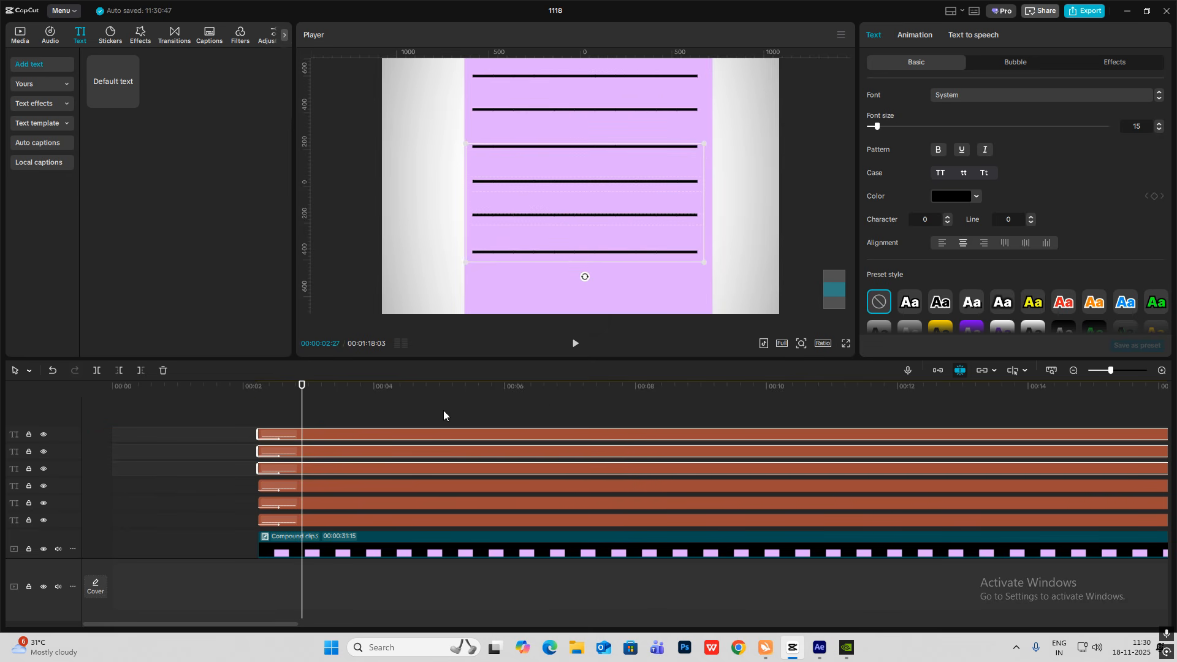
pyautogui.scroll(-4, 628, 268)
pyautogui.scroll(1, 628, 268)
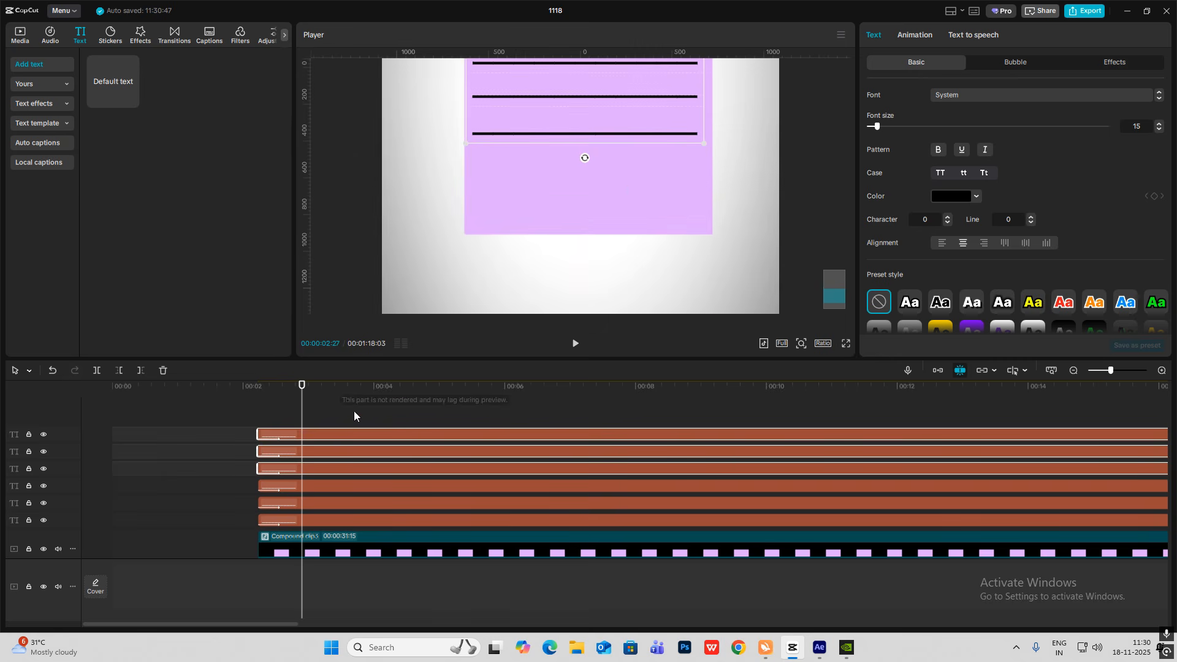
# Copy two of the lines and place them near the lower edge of the square, completing eight ruled lines.
pyautogui.moveTo(344, 407)
pyautogui.mouseDown()
pyautogui.moveTo(334, 452)
pyautogui.moveTo(337, 410)
pyautogui.mouseUp()
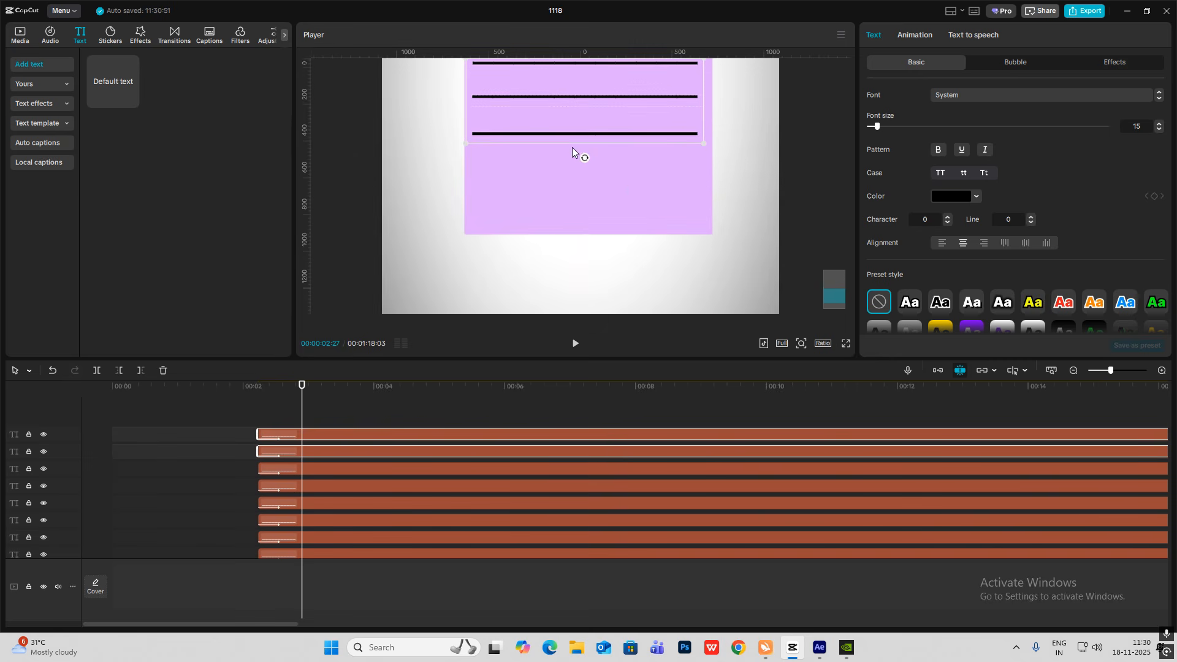
pyautogui.moveTo(594, 107); pyautogui.dragTo(586, 175)
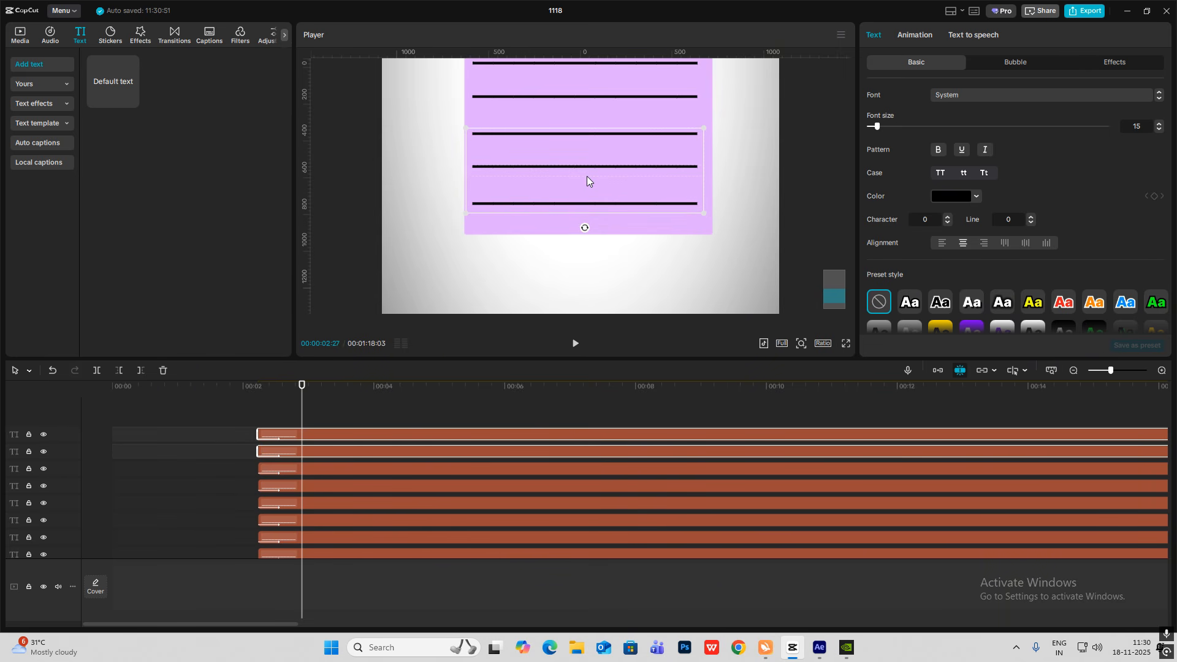
pyautogui.scroll(-2, 644, 191)
pyautogui.scroll(3, 691, 207)
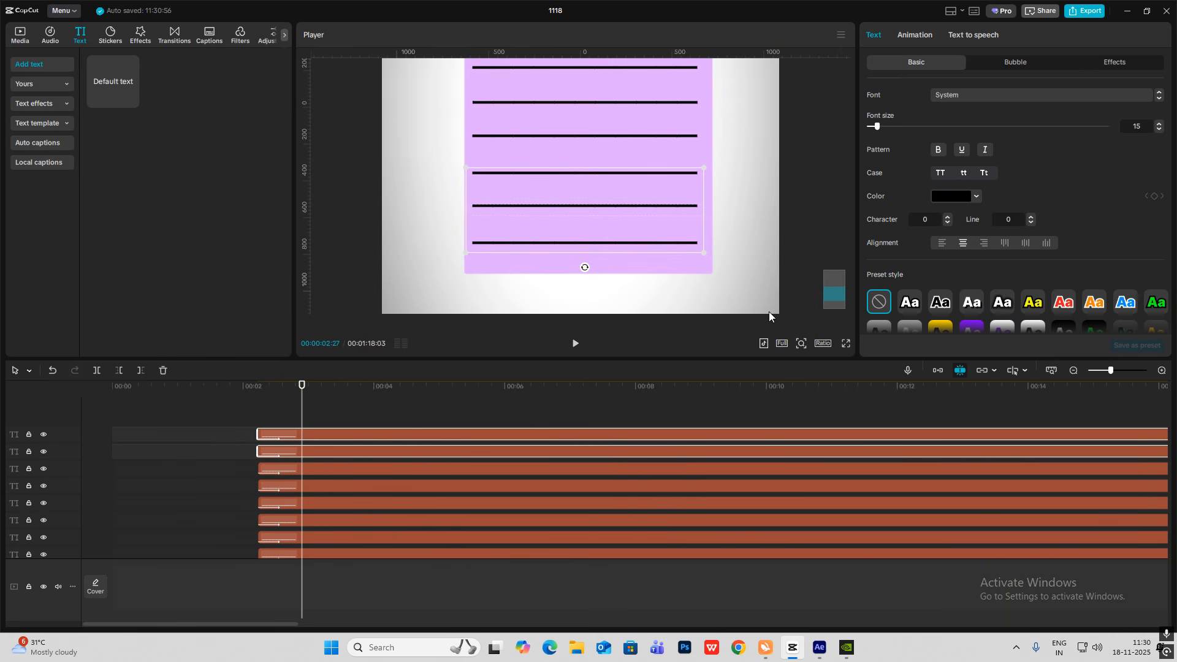
pyautogui.click(801, 344)
pyautogui.moveTo(797, 364); pyautogui.dragTo(780, 365)
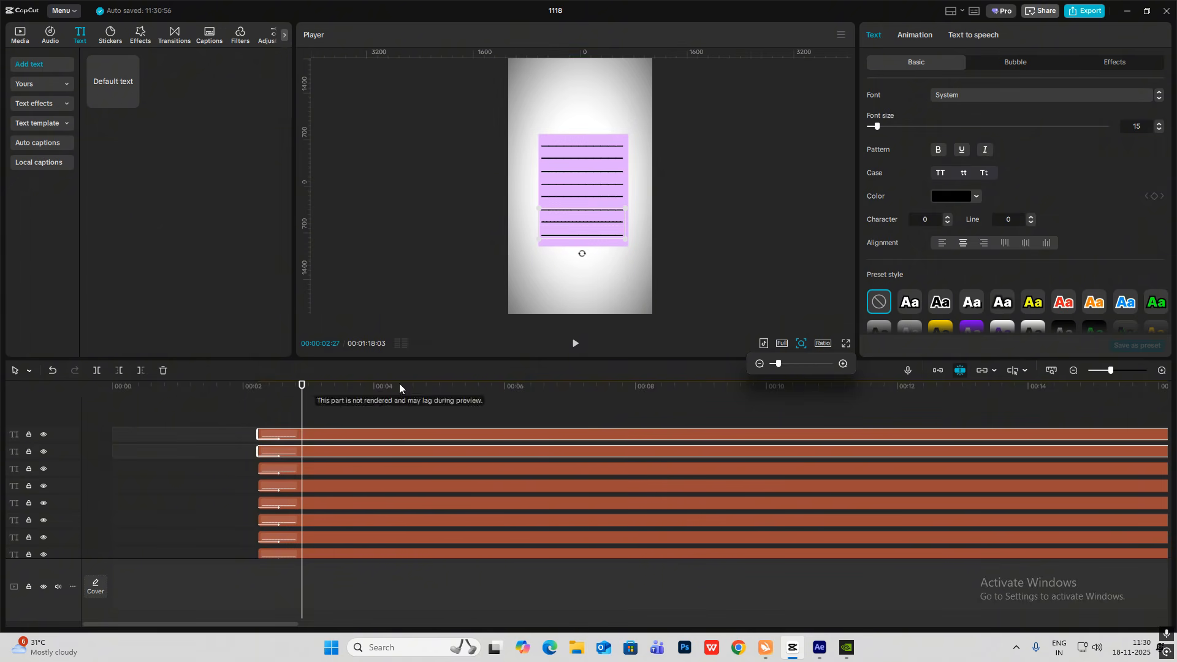
# Stagger the eight line clips so each starts one frame after the one beneath it, and play back the animation.
pyautogui.moveTo(299, 412); pyautogui.dragTo(258, 426)
pyautogui.scroll(-2, 305, 430)
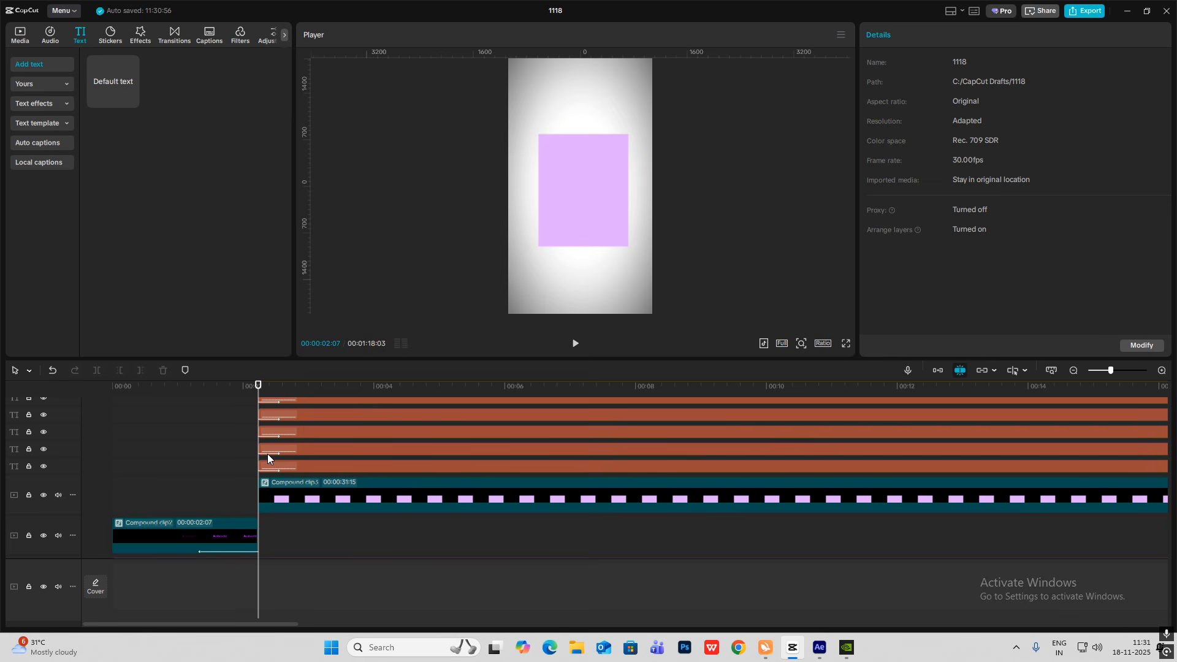
pyautogui.scroll(3, 269, 460)
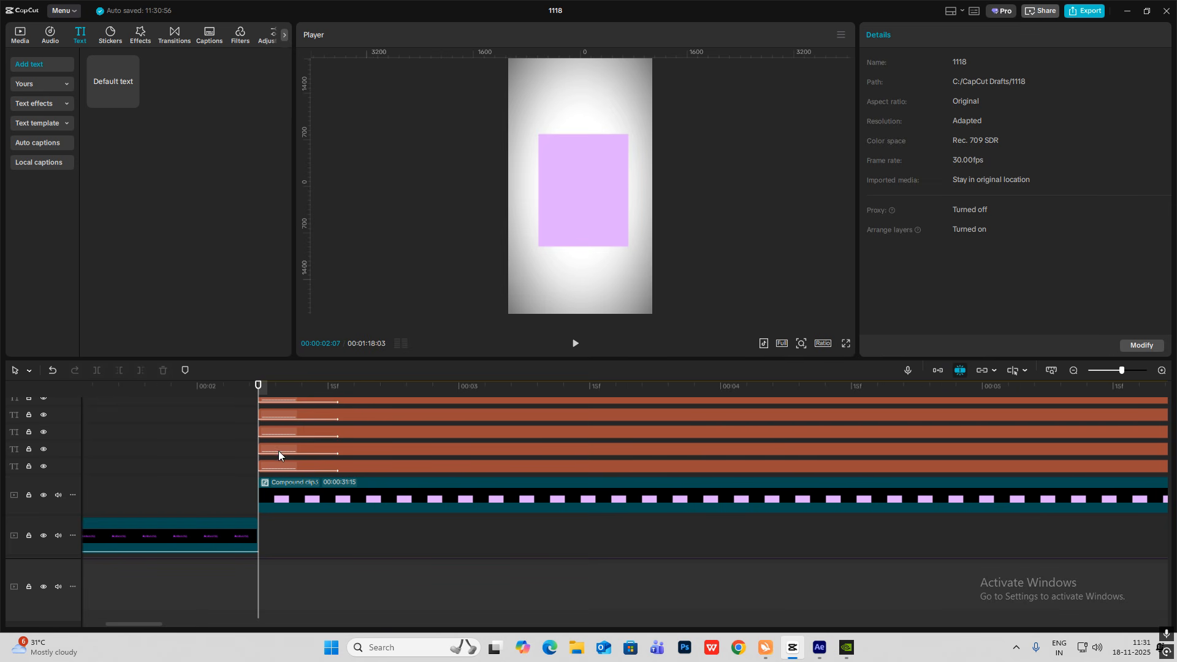
pyautogui.moveTo(281, 452); pyautogui.dragTo(375, 425)
pyautogui.scroll(2, 323, 422)
pyautogui.scroll(3, 301, 427)
pyautogui.click(433, 392)
pyautogui.press('space')
pyautogui.press('space')
pyautogui.click(251, 420)
pyautogui.press('space')
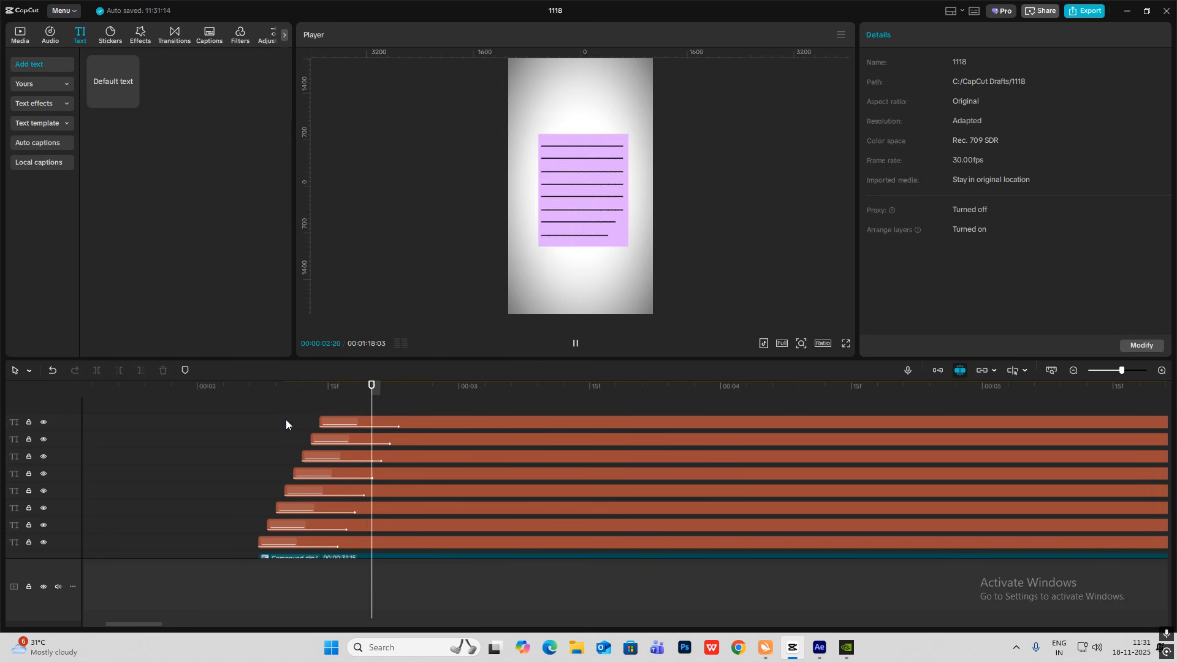
pyautogui.press('space')
# Add man 1.png above the line clips, starting at 00:00:02:14, and shift it horizontally to X 60.
pyautogui.scroll(-2, 260, 421)
pyautogui.click(19, 38)
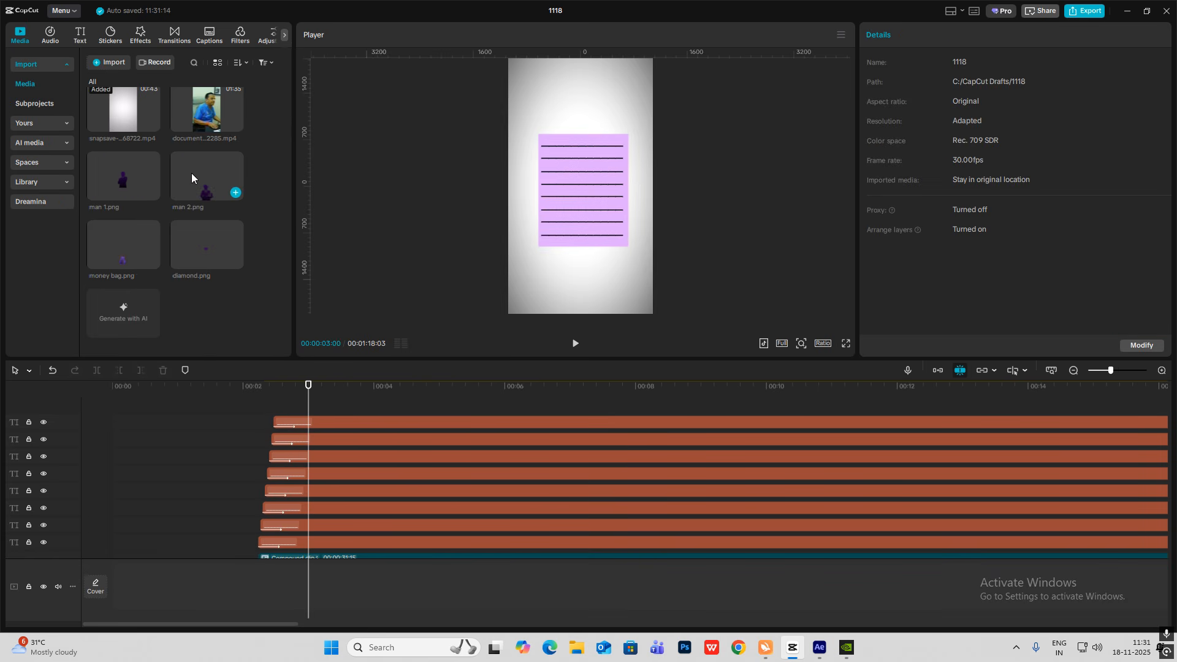
pyautogui.moveTo(117, 183); pyautogui.dragTo(287, 397)
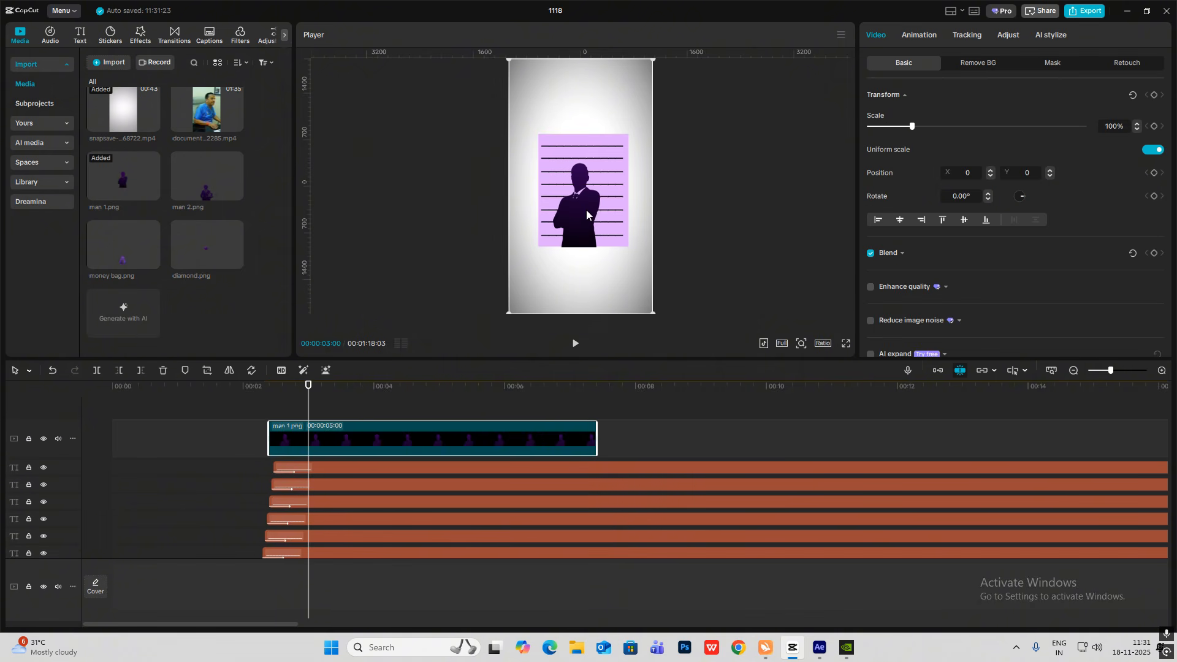
pyautogui.moveTo(589, 207); pyautogui.dragTo(587, 204)
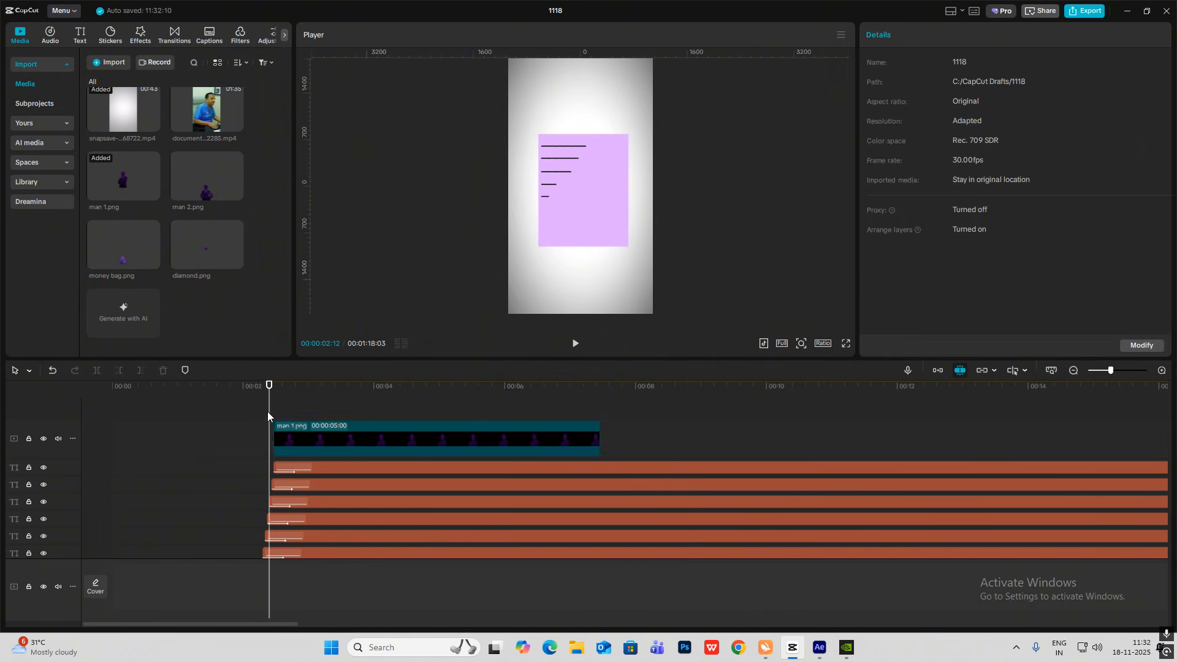
pyautogui.click(275, 417)
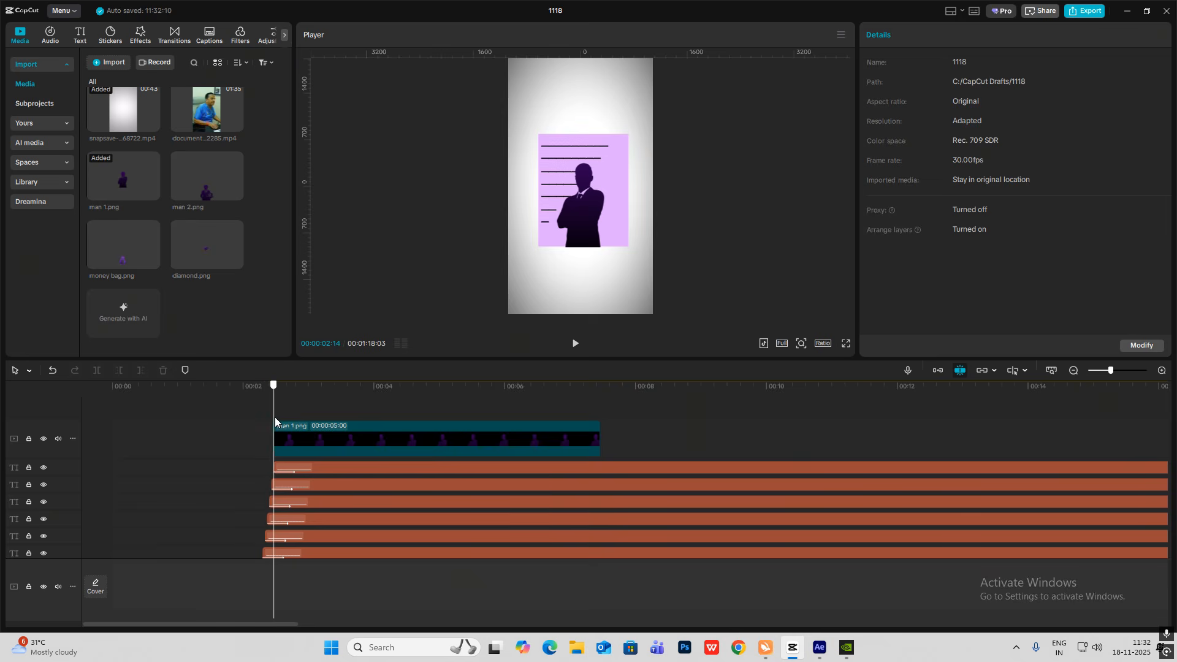
# Keyframe the man image's transform at 00:00:02:14 and 00:00:03:12, moving it down to Y -2288 at the first keyframe.
pyautogui.click(276, 423)
pyautogui.scroll(-1, 316, 469)
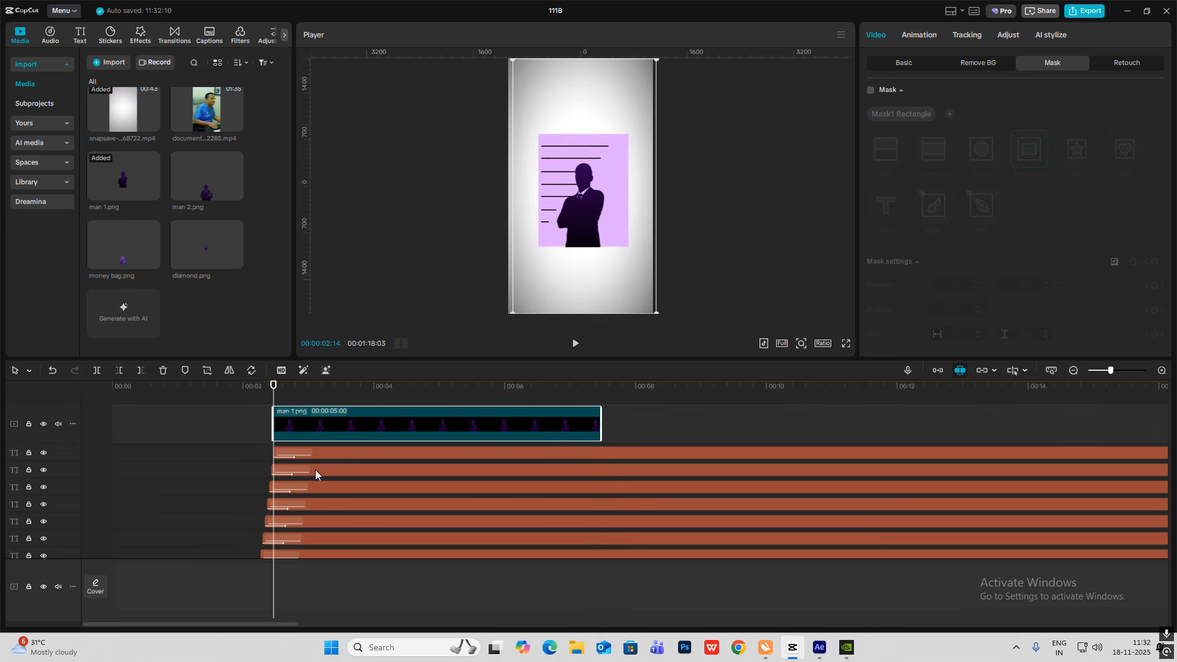
pyautogui.scroll(1, 294, 454)
pyautogui.click(250, 449)
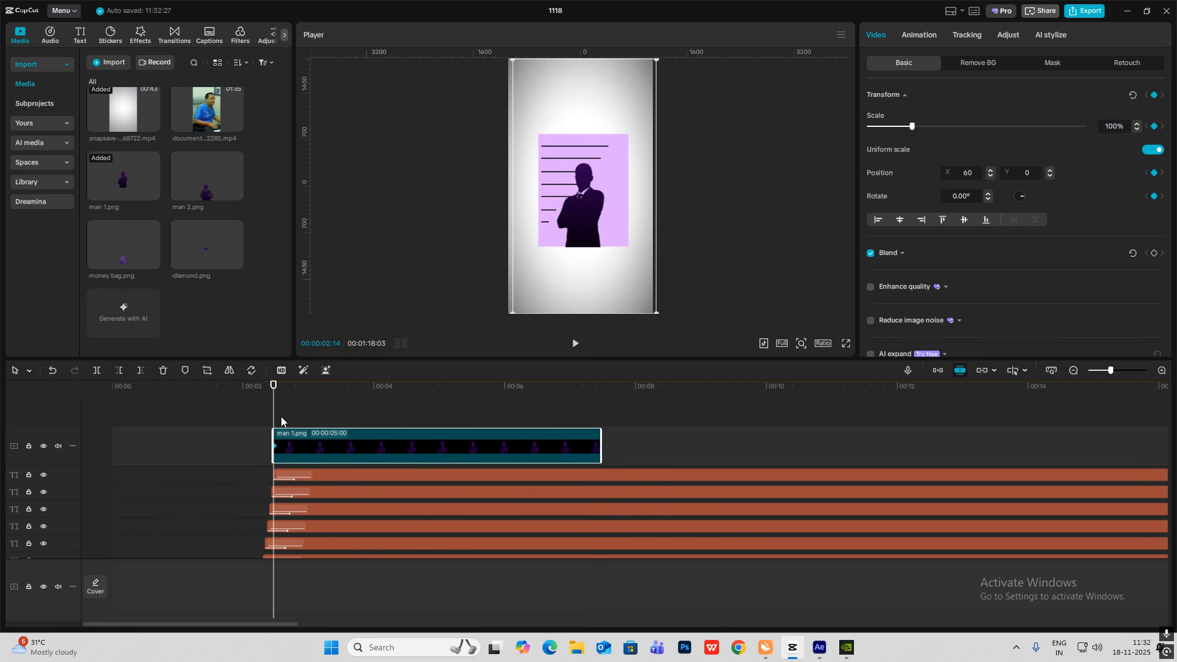
pyautogui.moveTo(275, 416); pyautogui.dragTo(335, 423)
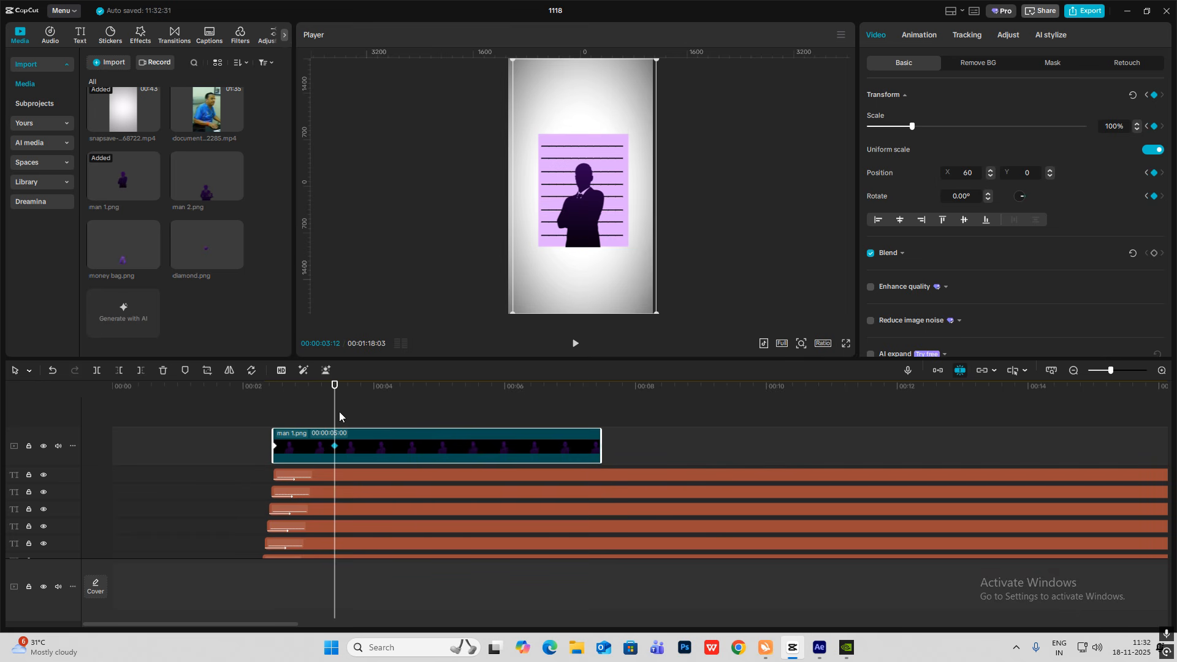
pyautogui.moveTo(337, 419); pyautogui.dragTo(274, 422)
pyautogui.moveTo(569, 225); pyautogui.dragTo(562, 377)
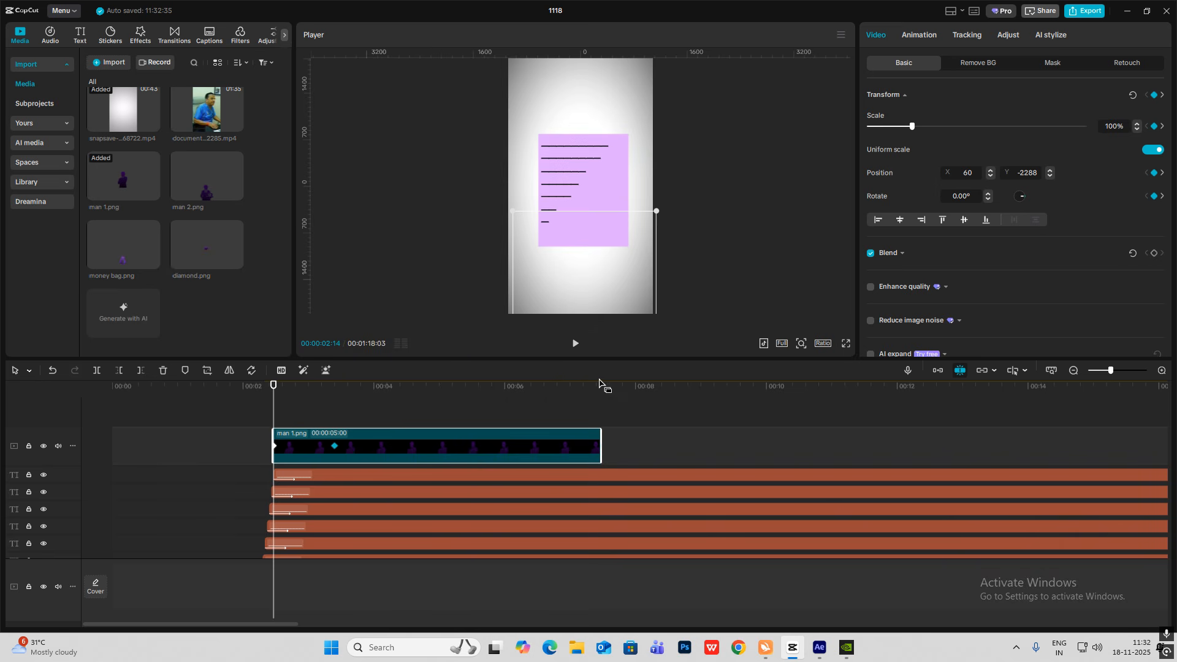
# Apply the Ease preset curve to the man image's Y position keyframes in the keyframe graph.
pyautogui.hotkey('alt', 'k')
pyautogui.scroll(1, 392, 454)
pyautogui.click(287, 470)
pyautogui.click(306, 484)
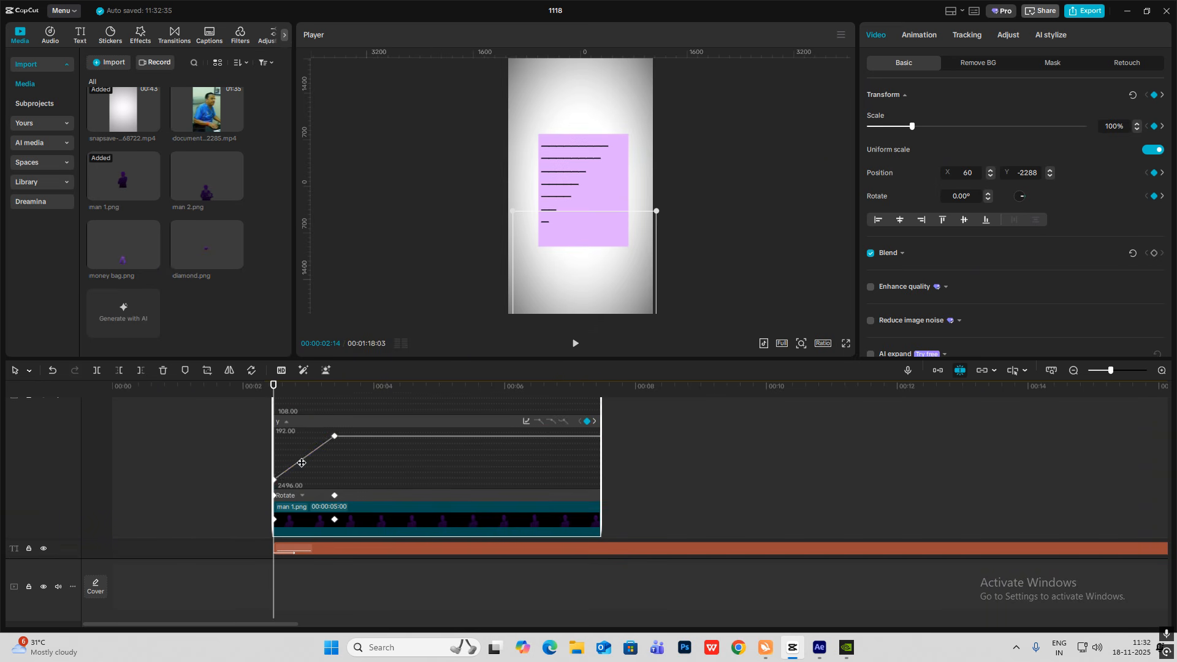
pyautogui.click(526, 421)
pyautogui.click(703, 524)
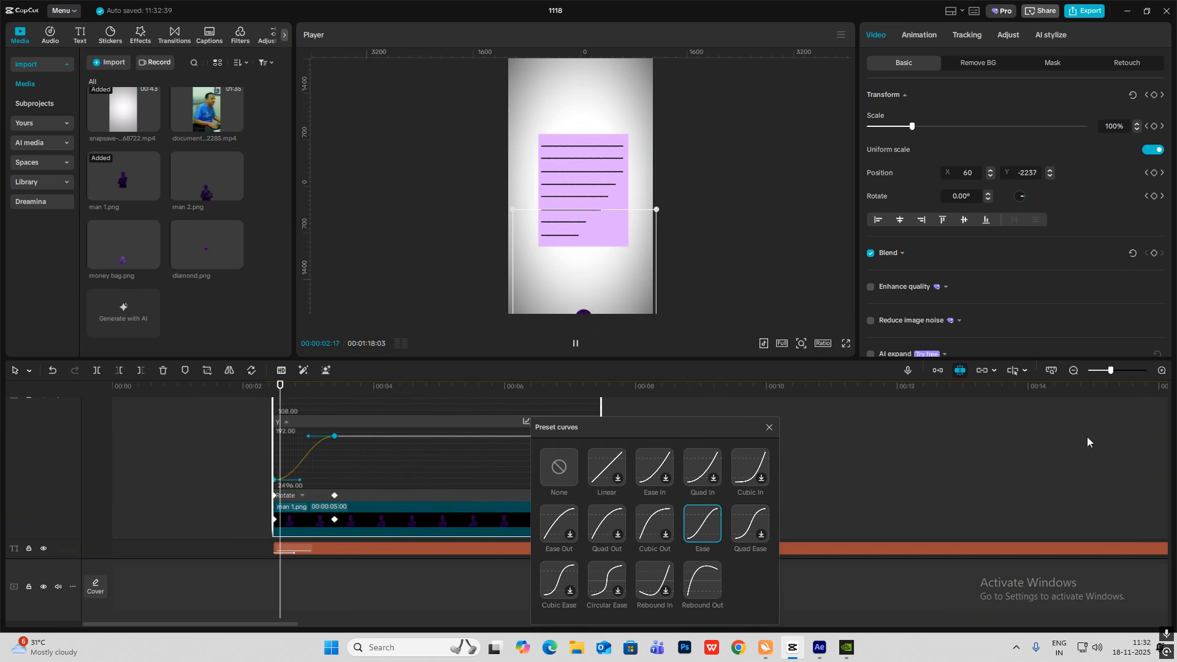
pyautogui.click(1162, 371)
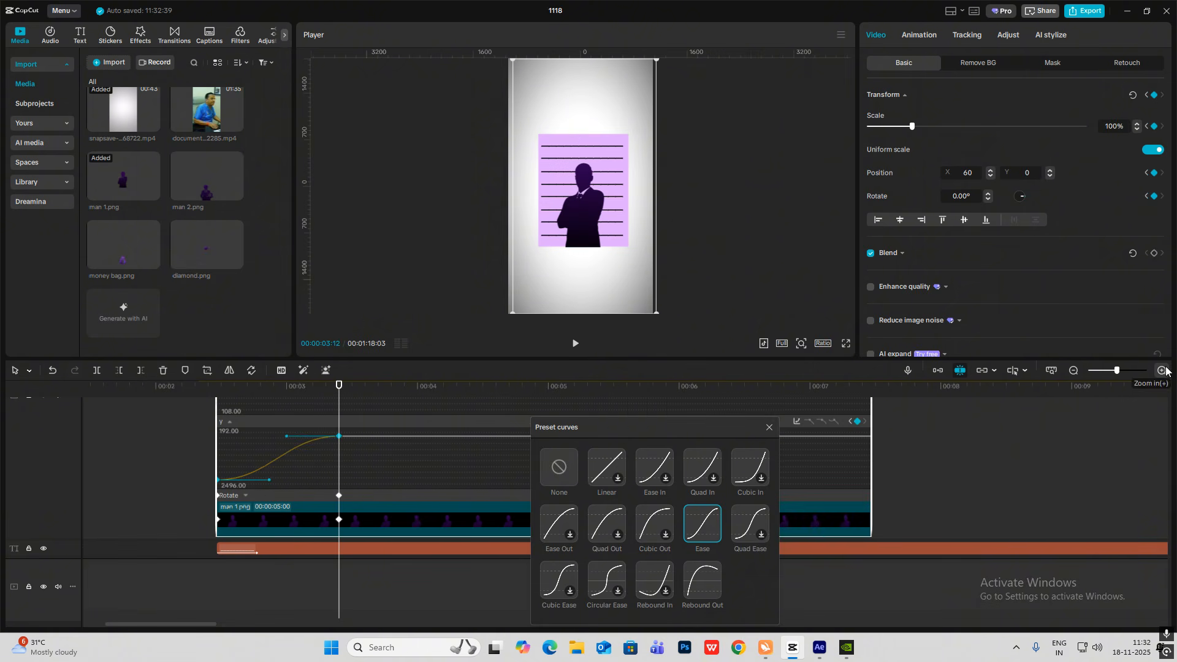
pyautogui.click(770, 427)
# Reshape the Y position curve by shortening the first keyframe's handle and lengthening the second's for a slower finish.
pyautogui.click(220, 481)
pyautogui.moveTo(269, 481); pyautogui.dragTo(247, 480)
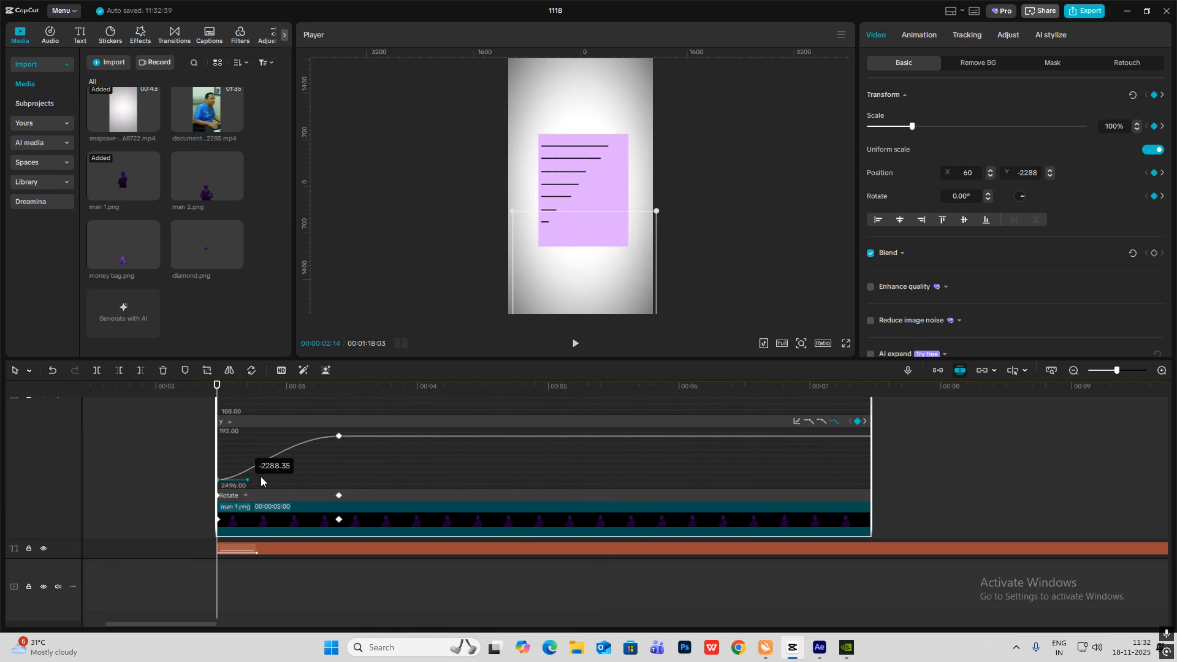
pyautogui.click(338, 436)
pyautogui.moveTo(288, 436); pyautogui.dragTo(257, 437)
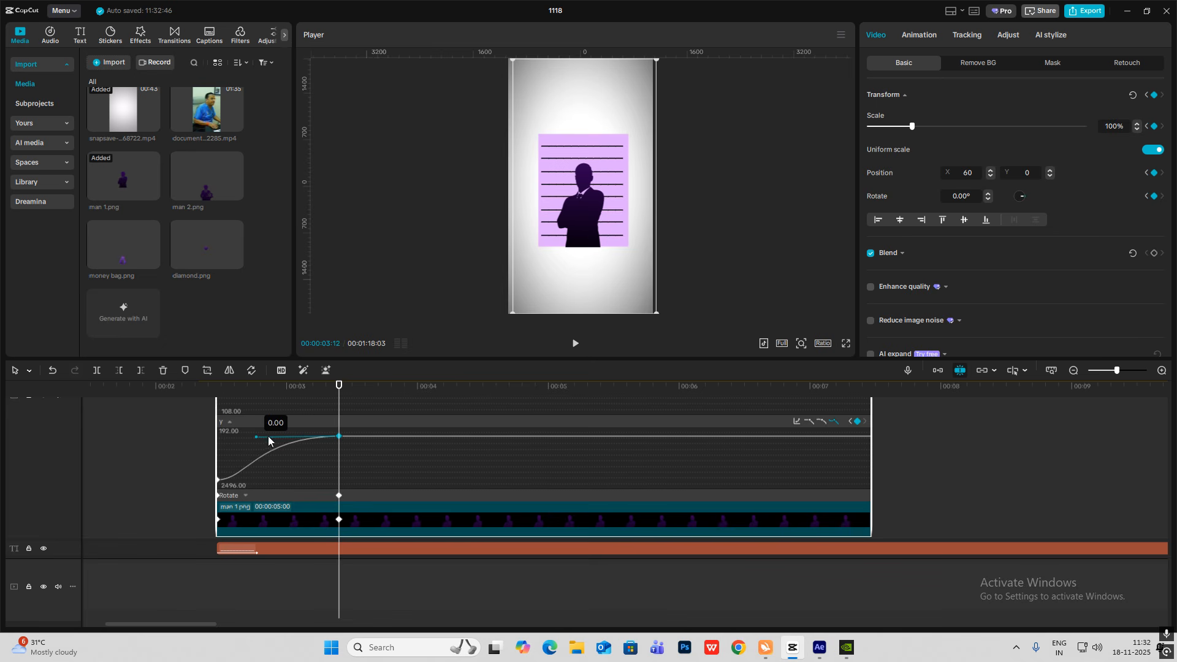
# Scrub past the man's last keyframe, close the keyframe graph and play back his entrance.
pyautogui.moveTo(241, 389); pyautogui.dragTo(377, 399)
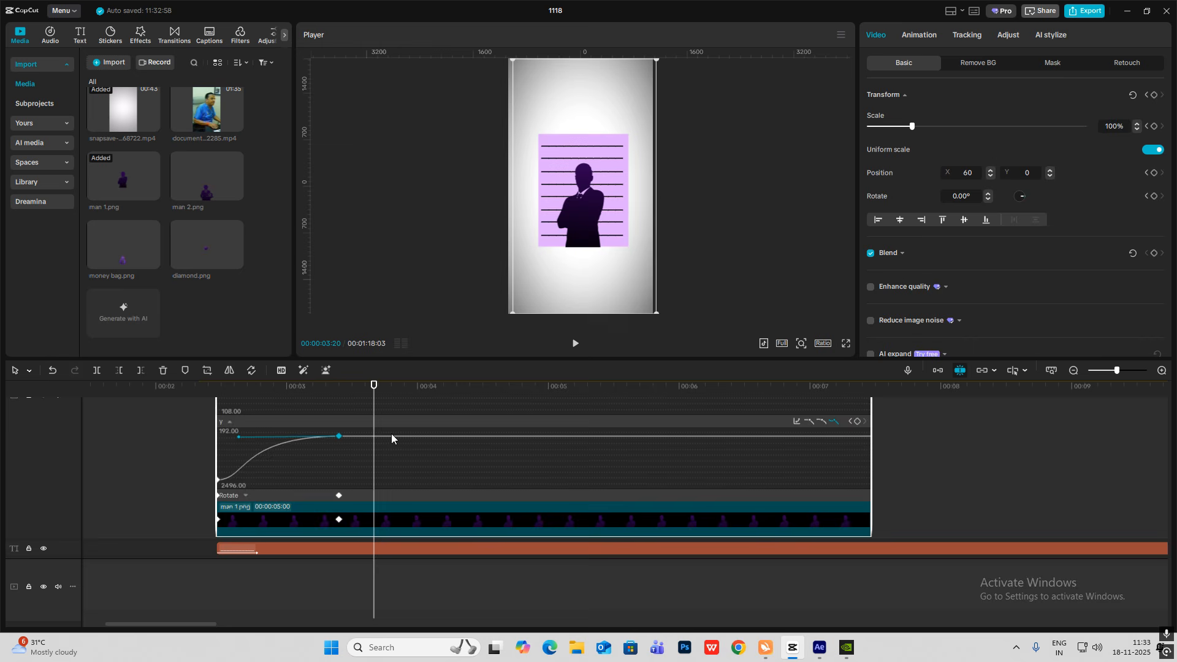
pyautogui.hotkey('alt', 'k')
pyautogui.click(188, 419)
pyautogui.press('space')
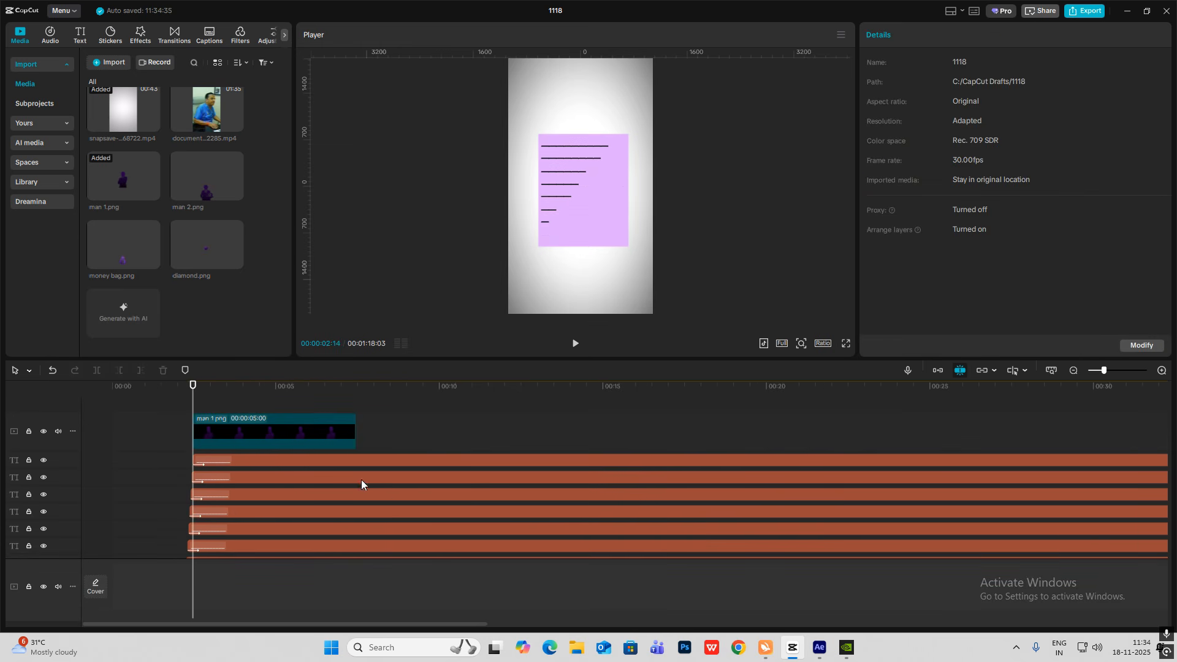
pyautogui.click(305, 437)
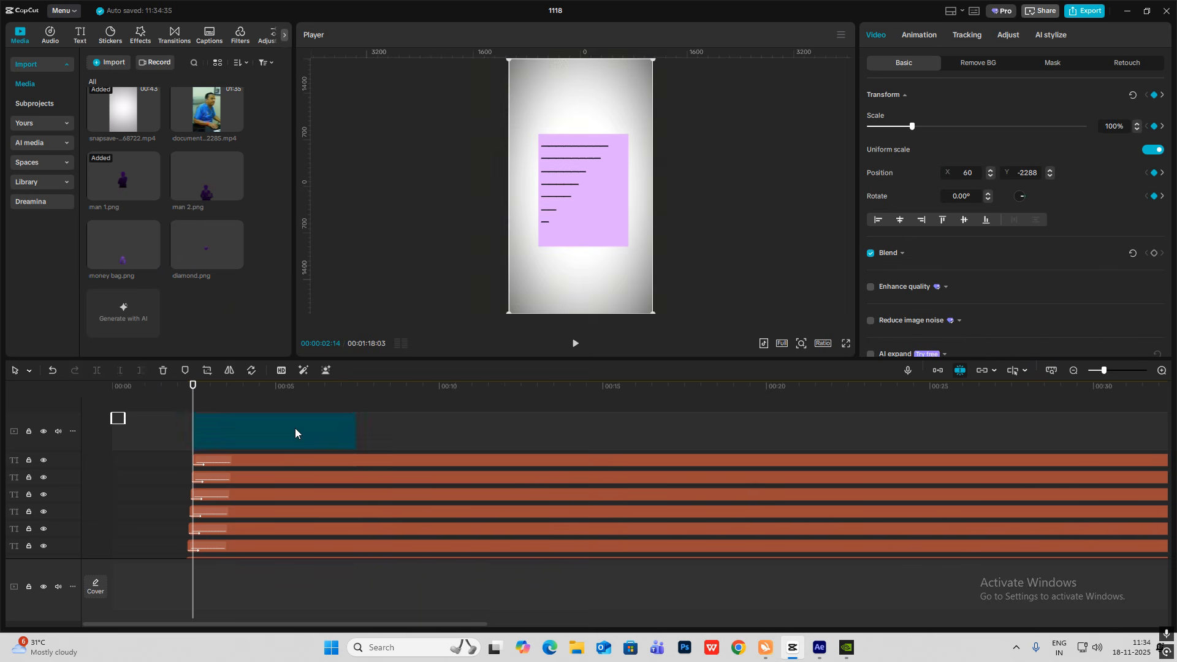
pyautogui.moveTo(174, 428); pyautogui.dragTo(430, 504)
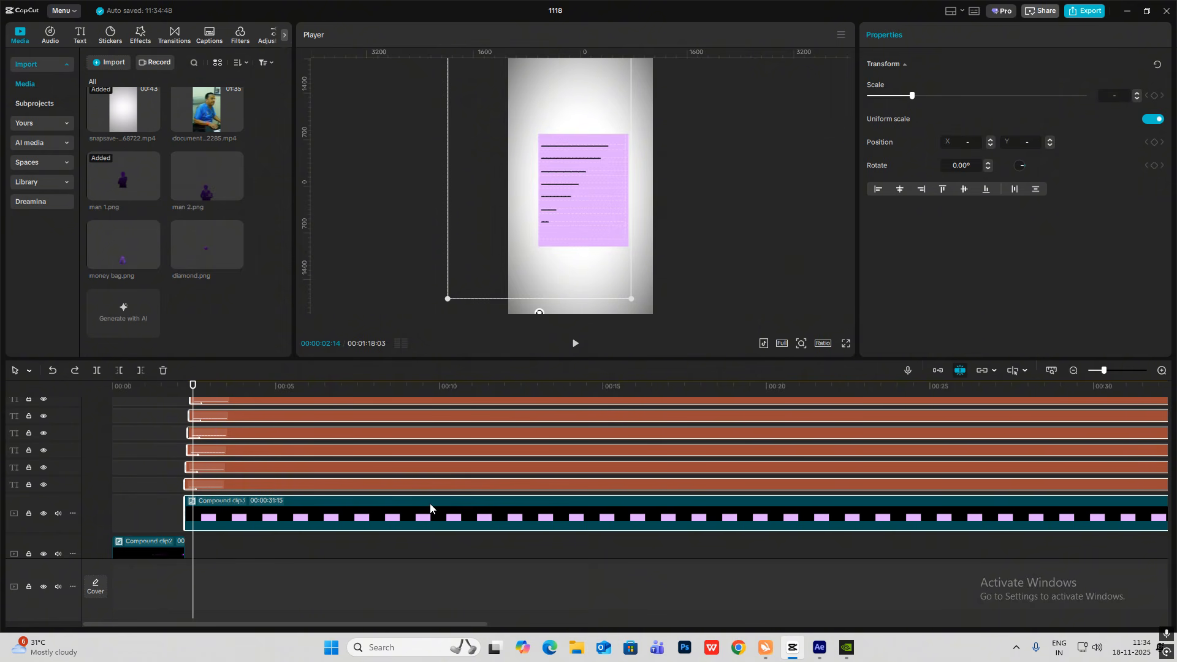
pyautogui.hotkey('alt', 'g')
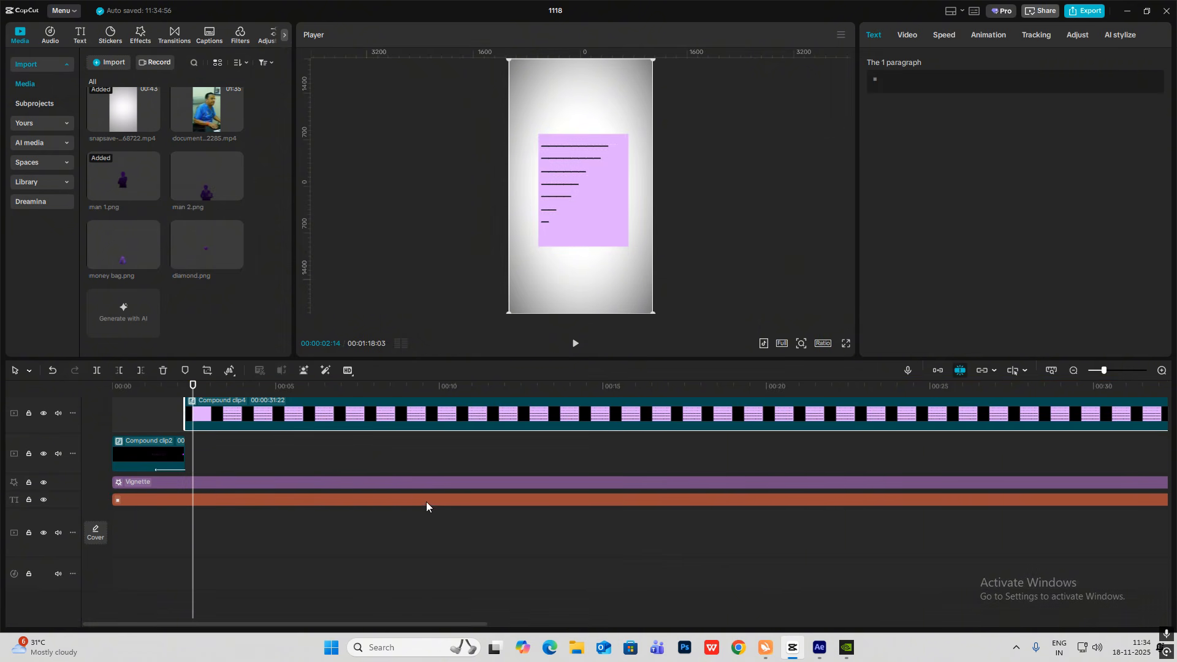
pyautogui.click(186, 417)
pyautogui.click(218, 417)
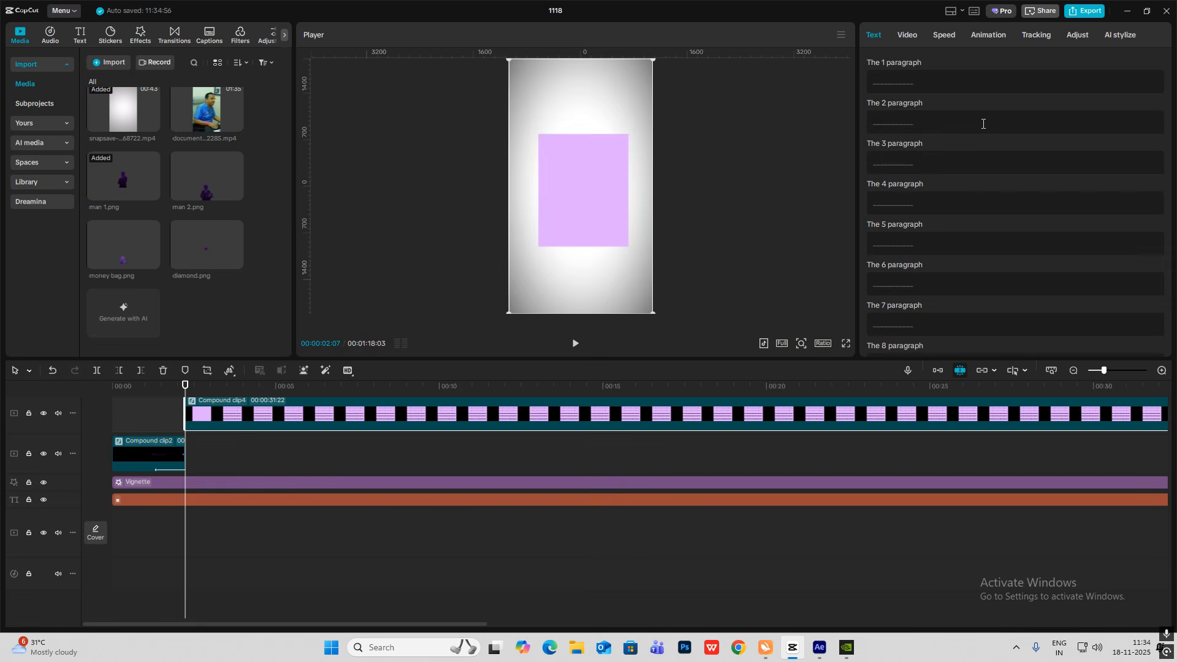
pyautogui.hotkey('ctrl', 'z')
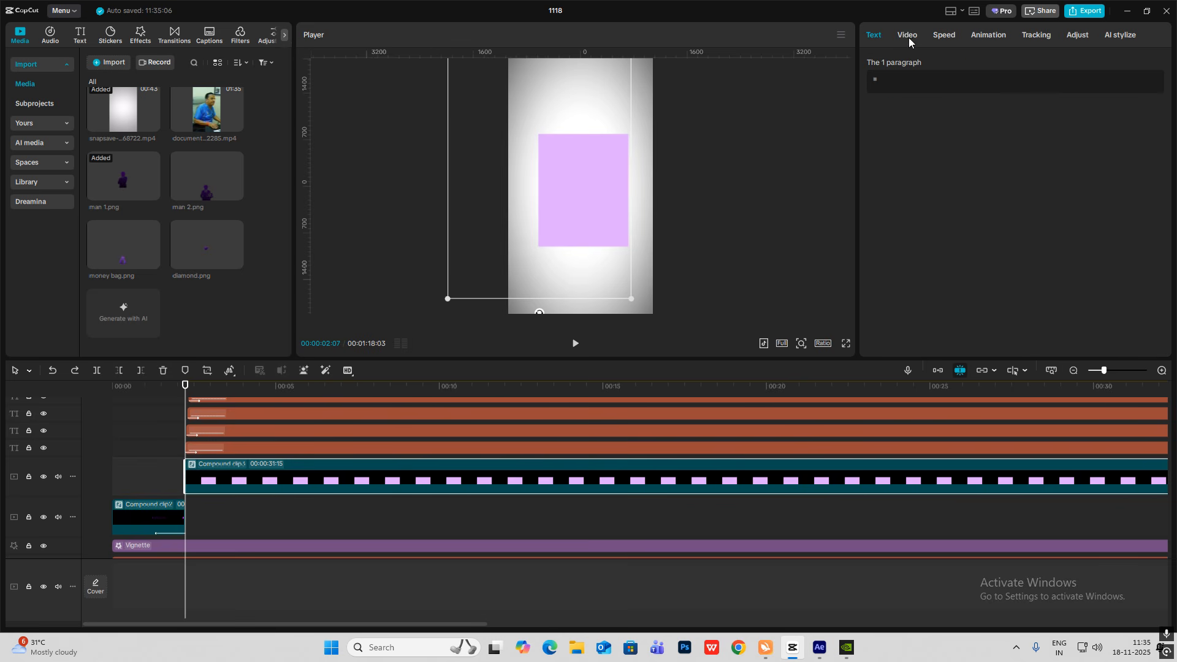
# Keyframe the purple panel's scale at 1% at 00:00:02:07 and 129% at 00:00:03:14.
pyautogui.click(908, 37)
pyautogui.moveTo(923, 129); pyautogui.dragTo(862, 128)
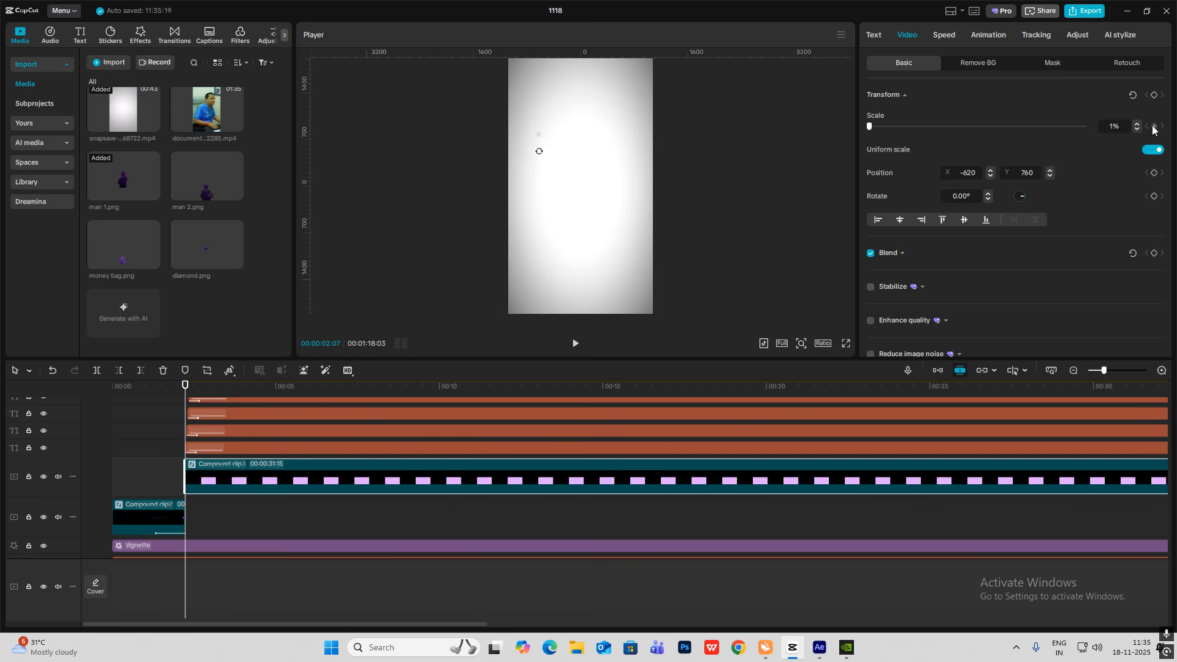
pyautogui.moveTo(185, 400); pyautogui.dragTo(227, 407)
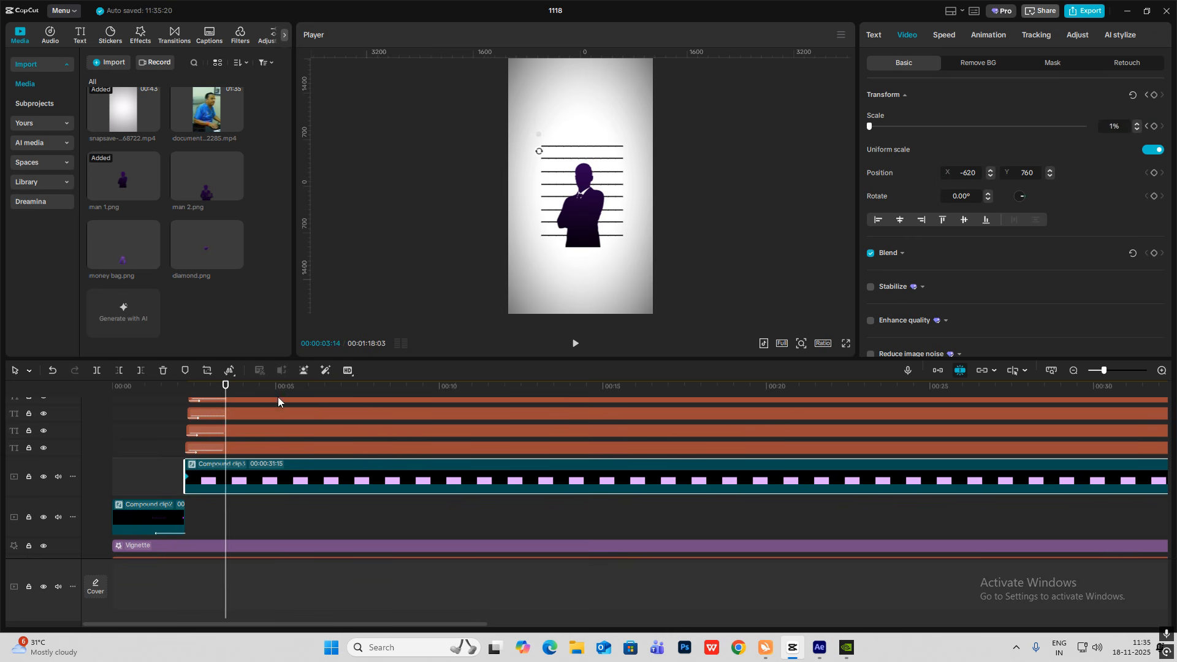
pyautogui.click(1154, 127)
pyautogui.moveTo(869, 127); pyautogui.dragTo(923, 167)
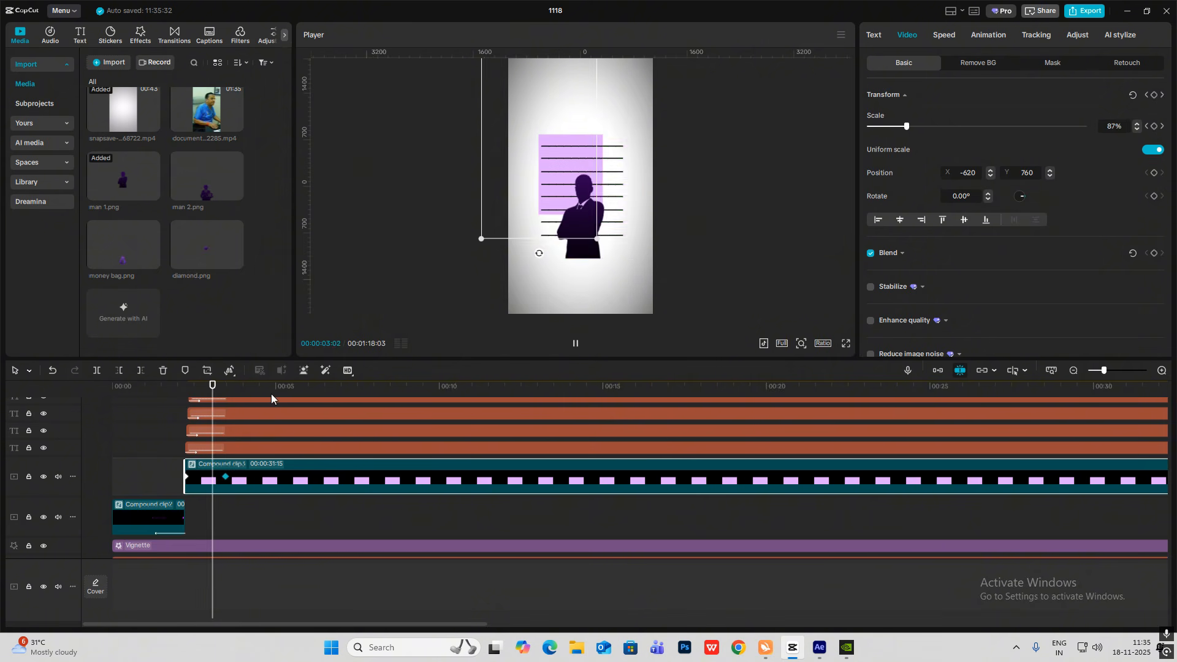
# Preview the panel's growth and apply the Cubic Out preset curve to its scale keyframes.
pyautogui.press('space')
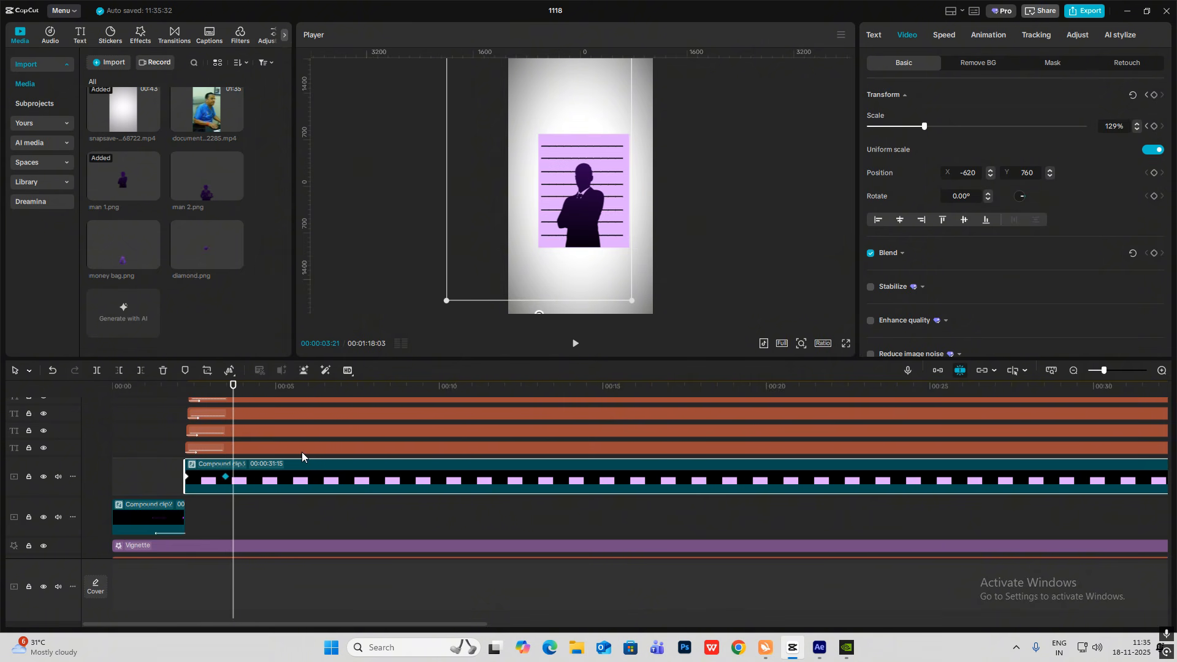
pyautogui.hotkey('alt', 'k')
pyautogui.click(210, 508)
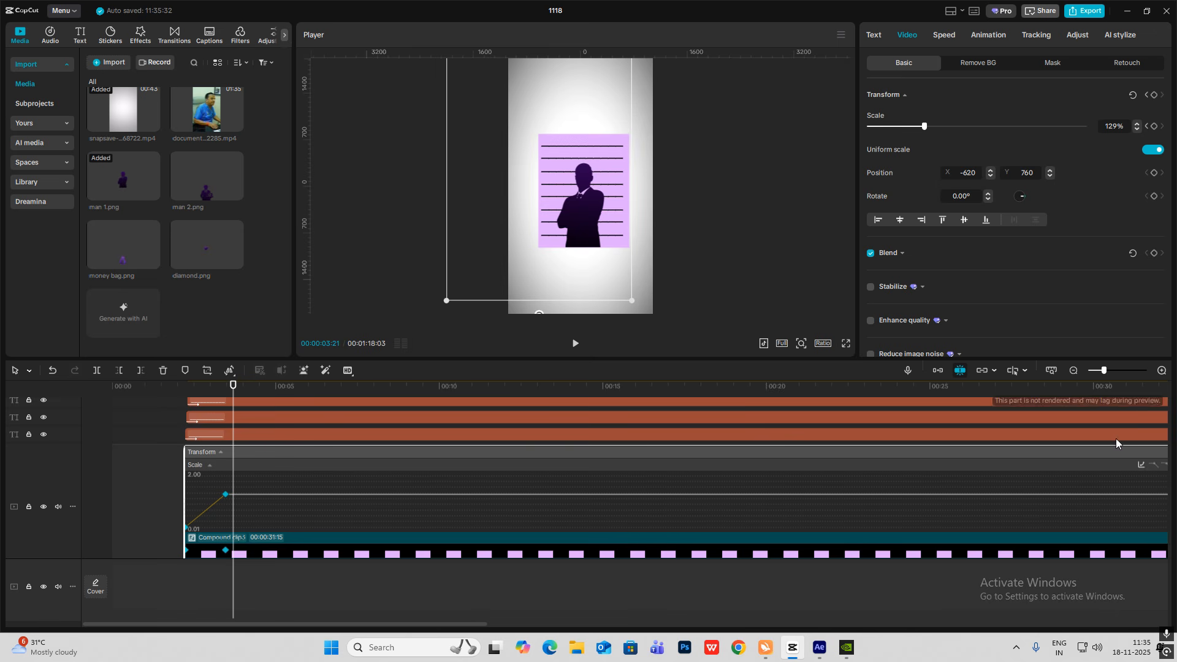
pyautogui.click(1142, 465)
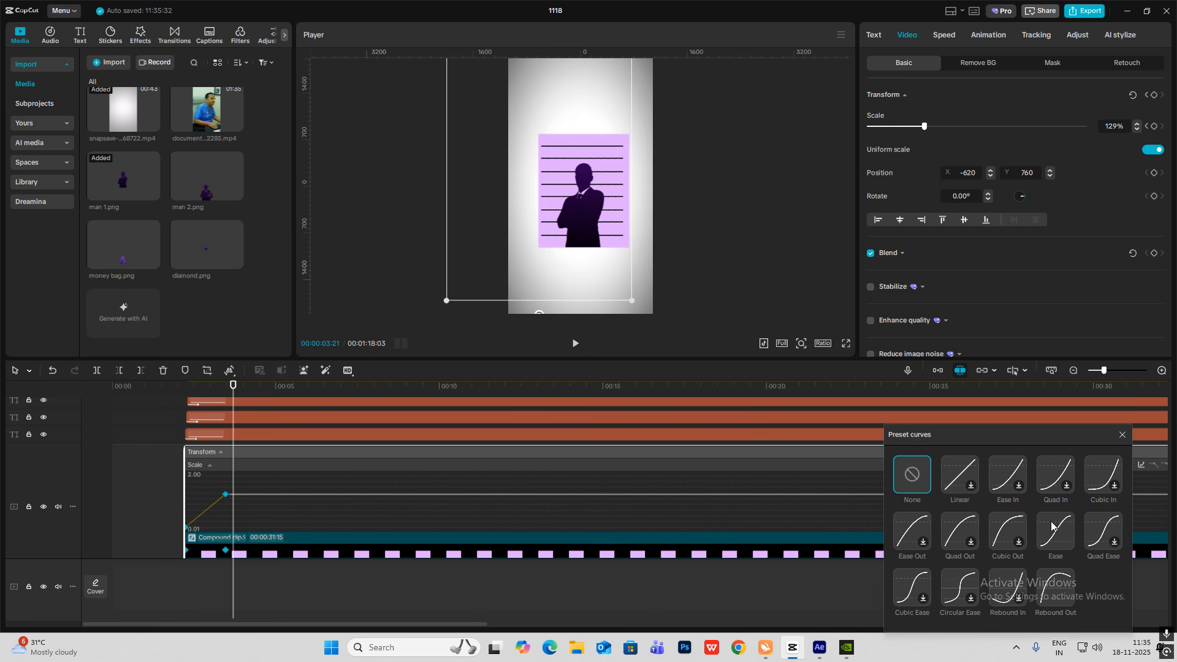
pyautogui.click(1007, 531)
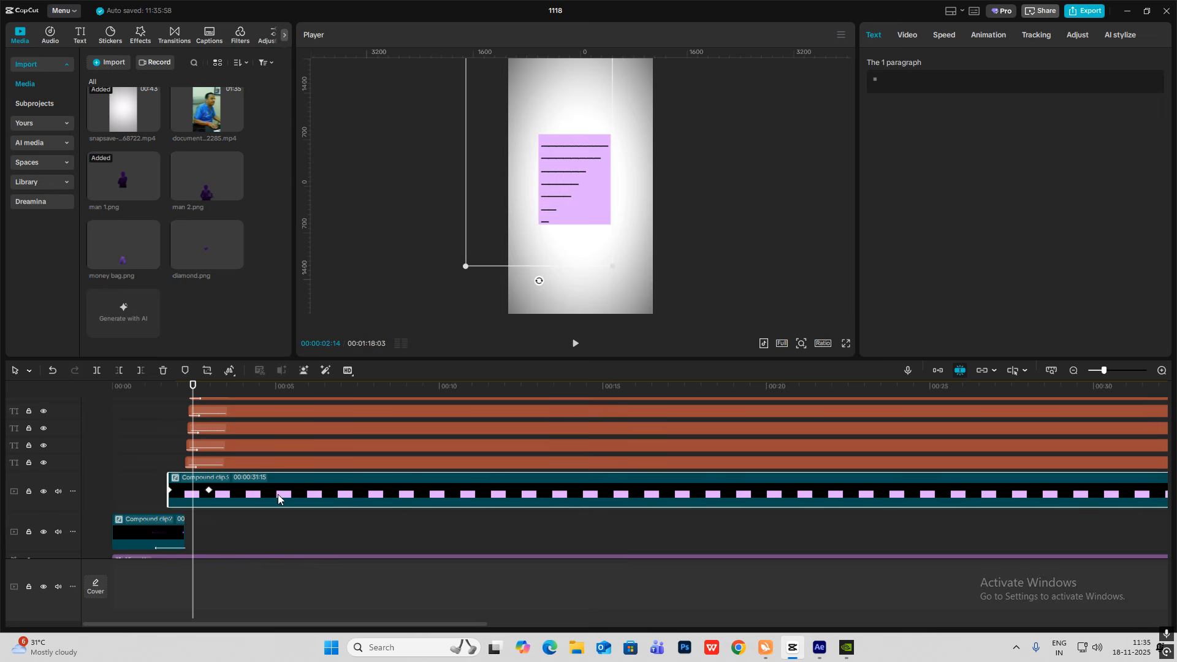
# Shift the purple panel clip slightly earlier than the line clips and play back the result.
pyautogui.click(157, 464)
pyautogui.press('space')
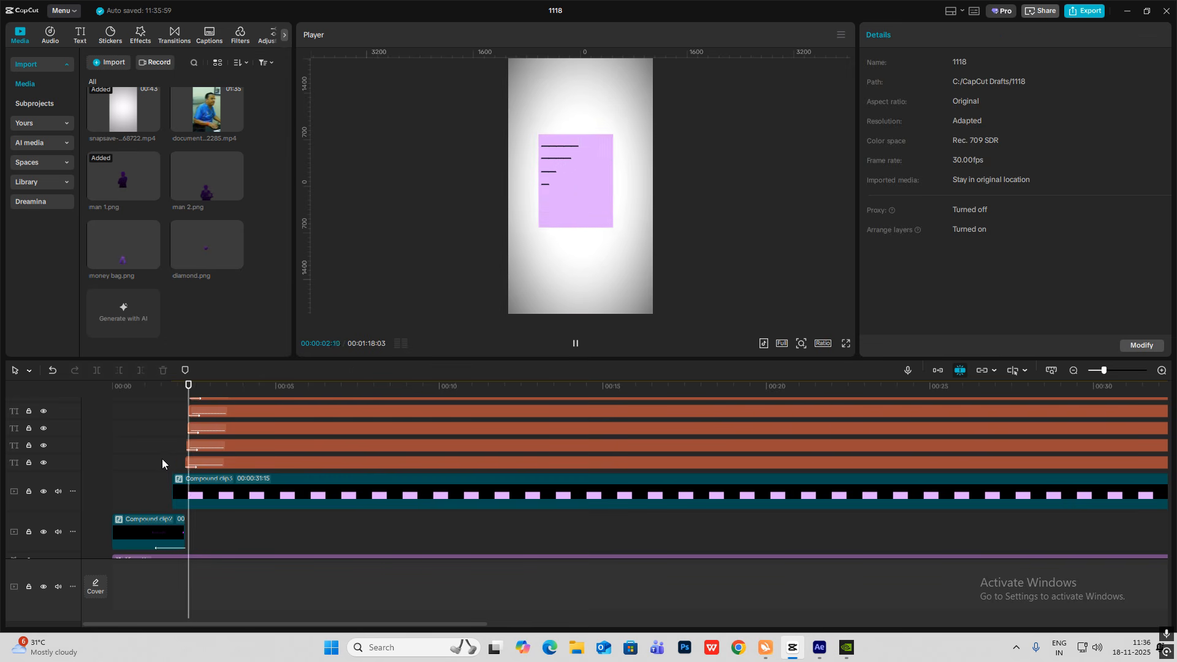
pyautogui.press('space')
# Turn the man image into a compound clip and add a 540 by 538 Rectangle mask just below the purple panel at X 32, Y -736.
pyautogui.scroll(2, 262, 444)
pyautogui.click(263, 449)
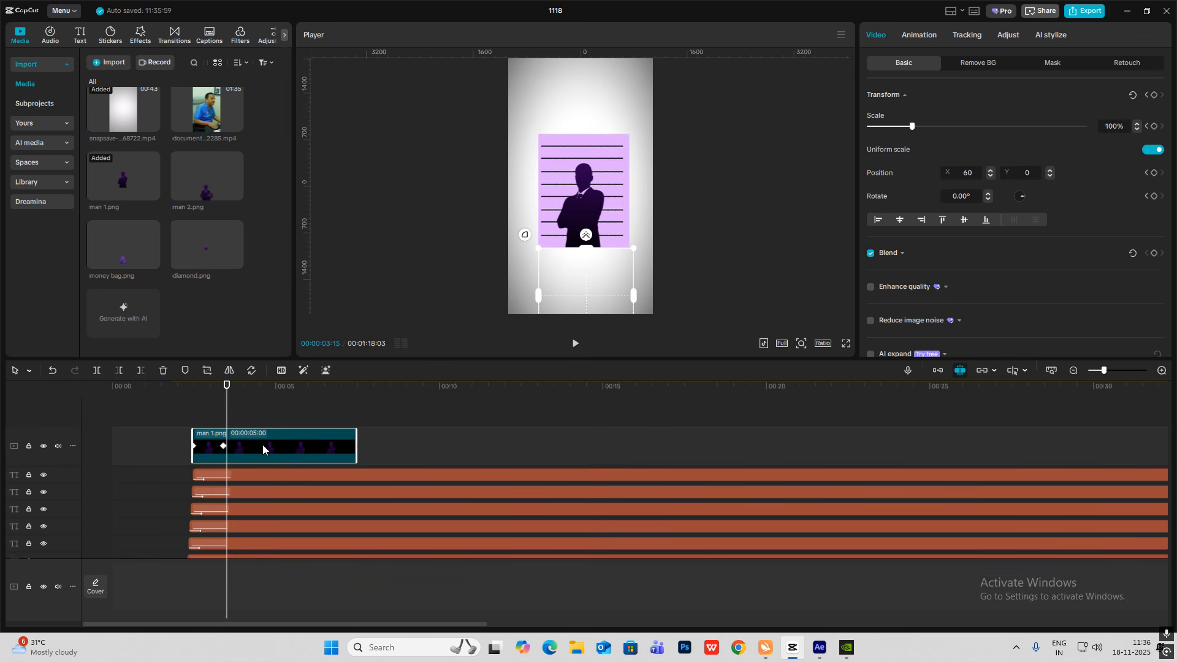
pyautogui.hotkey('alt', 'g')
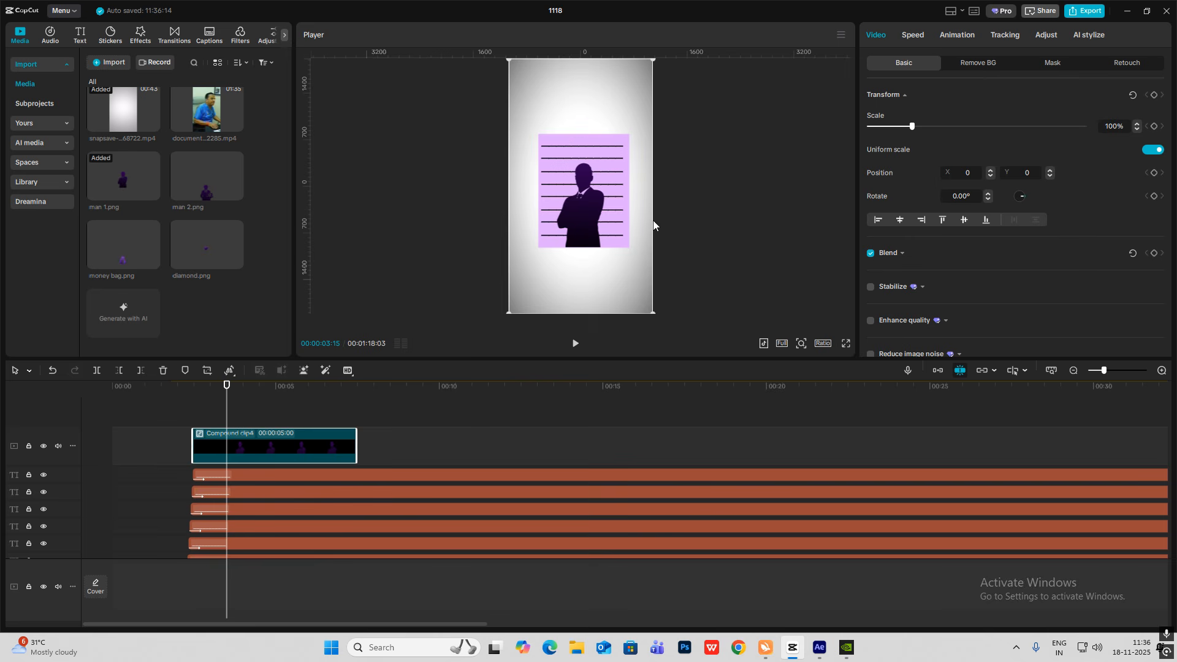
pyautogui.click(1055, 65)
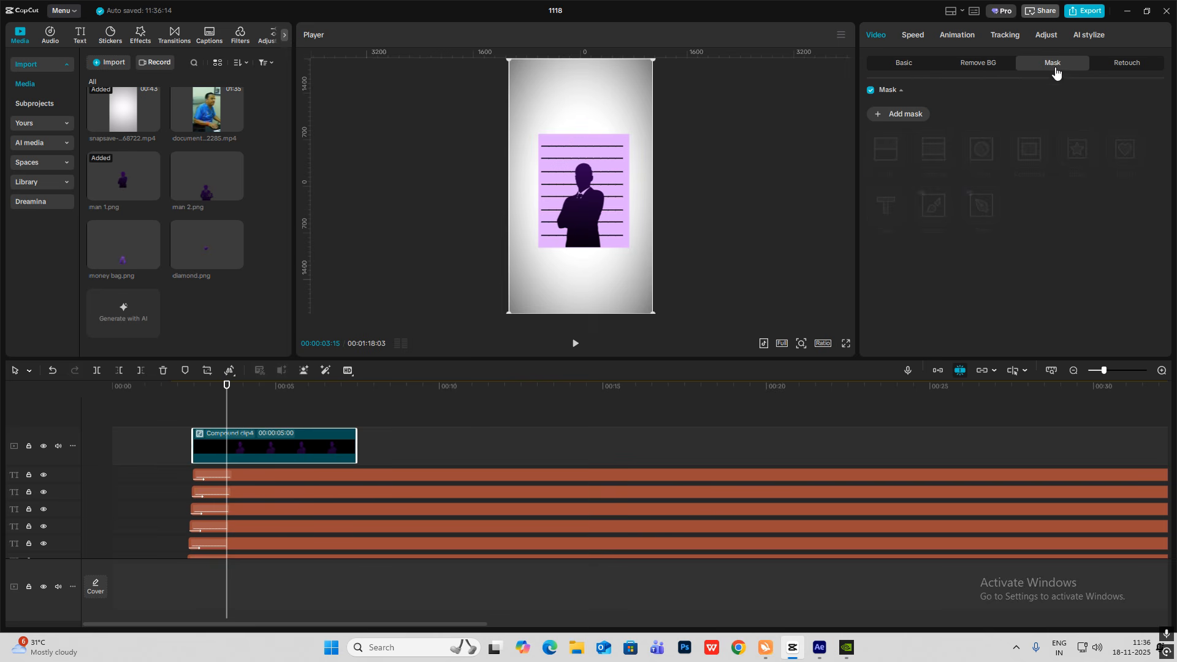
pyautogui.click(919, 117)
pyautogui.moveTo(589, 211); pyautogui.dragTo(607, 303)
pyautogui.click(234, 422)
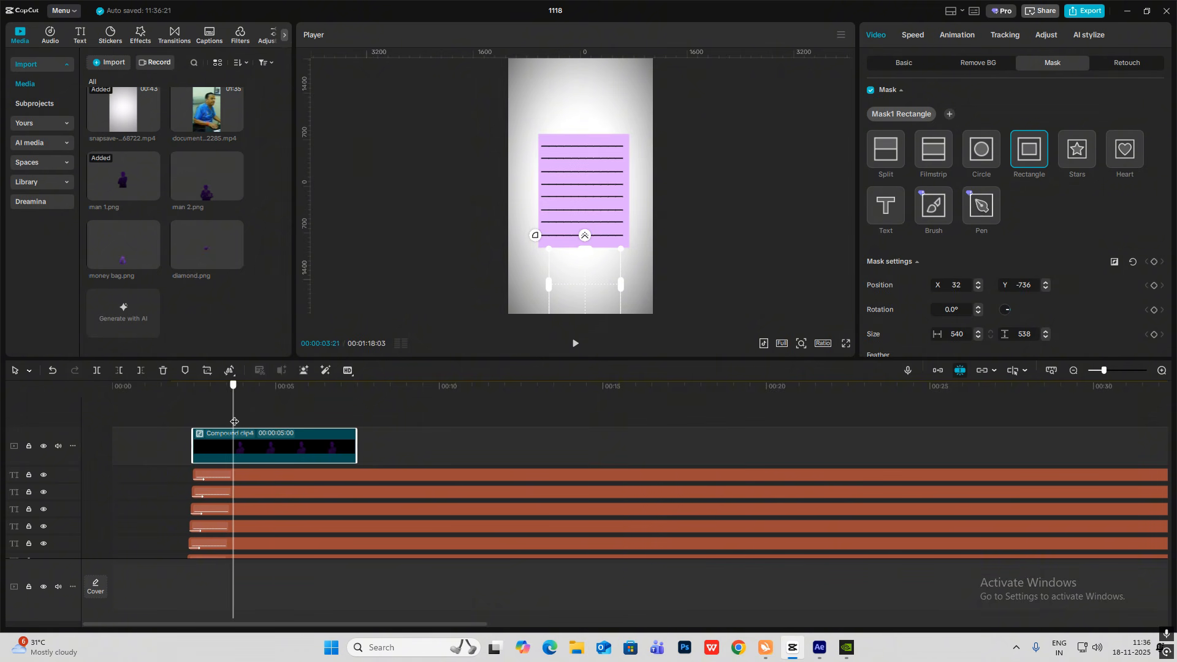
# Invert the rectangle mask to hide the man only below the panel, and play back his entrance.
pyautogui.moveTo(234, 422)
pyautogui.mouseDown()
pyautogui.moveTo(276, 423)
pyautogui.moveTo(205, 425)
pyautogui.moveTo(221, 426)
pyautogui.mouseUp()
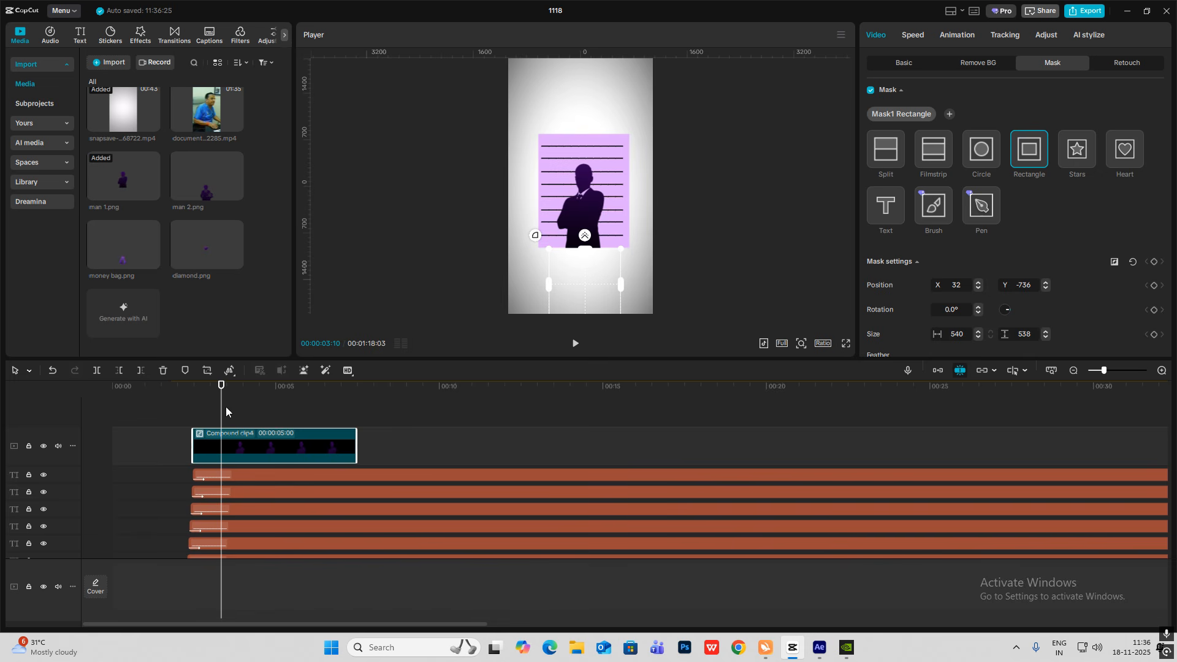
pyautogui.moveTo(222, 409)
pyautogui.mouseDown()
pyautogui.moveTo(190, 419)
pyautogui.moveTo(216, 423)
pyautogui.mouseUp()
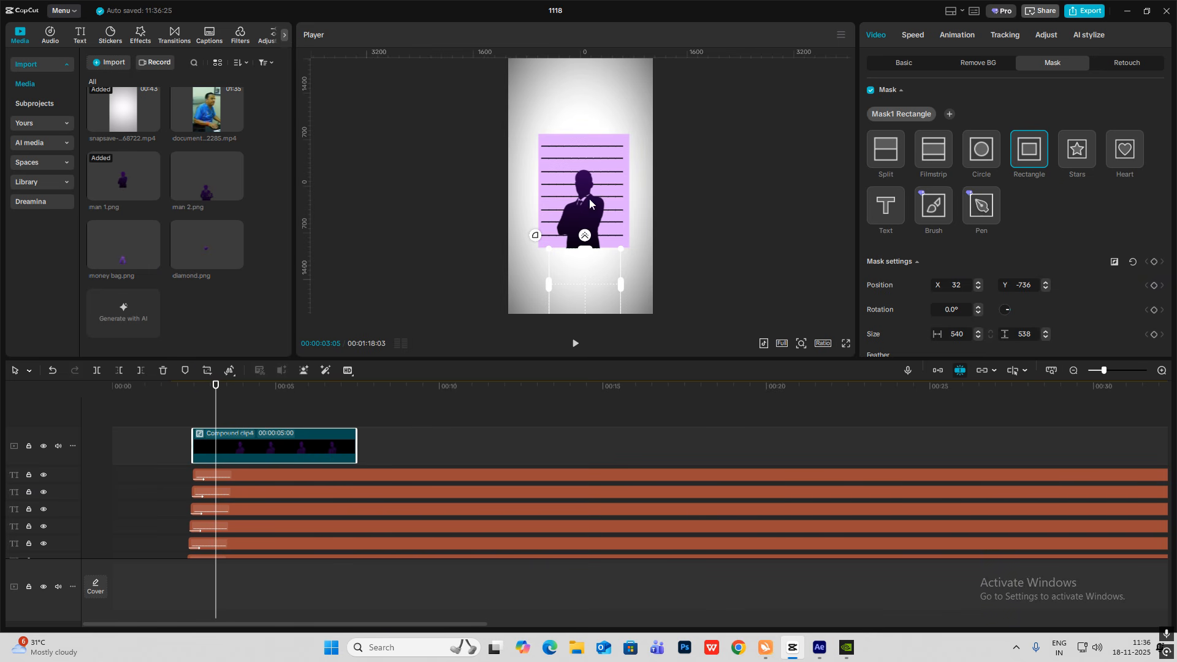
pyautogui.click(192, 418)
pyautogui.press('space')
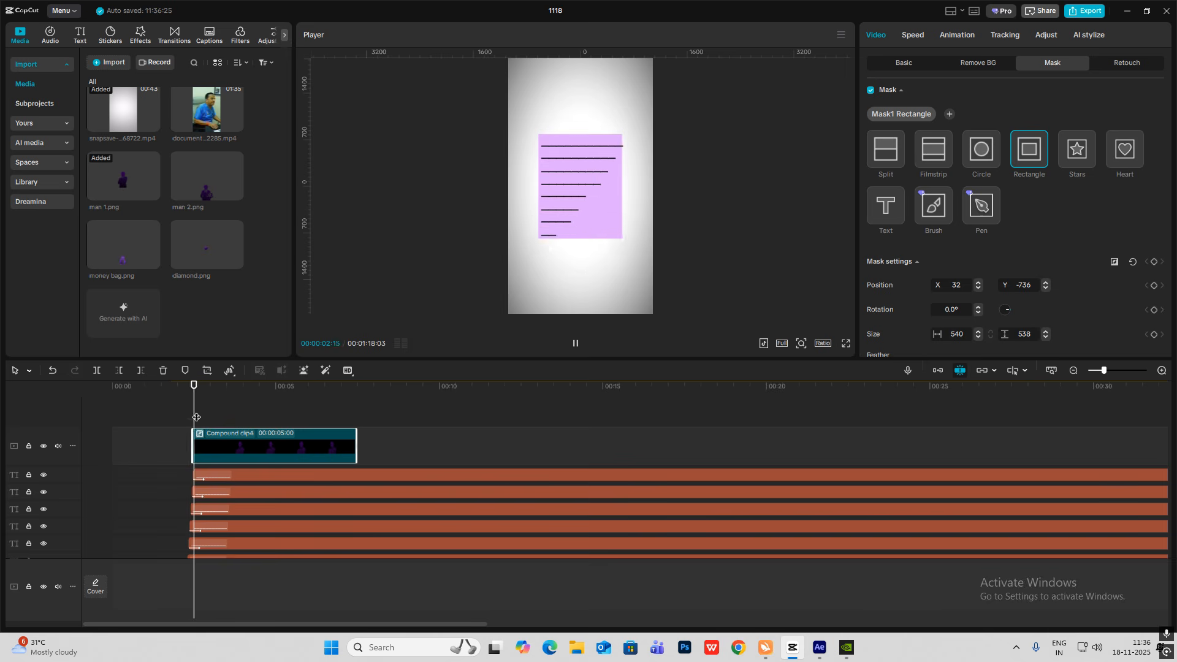
pyautogui.press('space')
# Combine the man, line and panel clips into one compound clip and play the animation from the beginning.
pyautogui.scroll(-2, 250, 471)
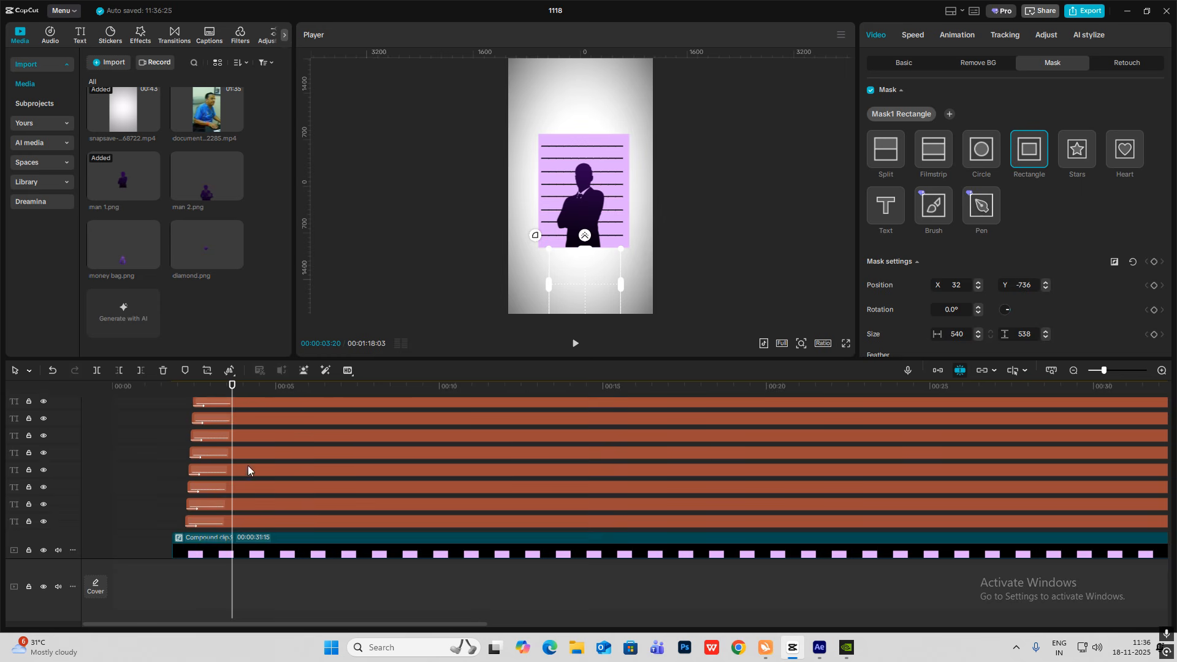
pyautogui.scroll(2, 250, 471)
pyautogui.moveTo(147, 406); pyautogui.dragTo(454, 544)
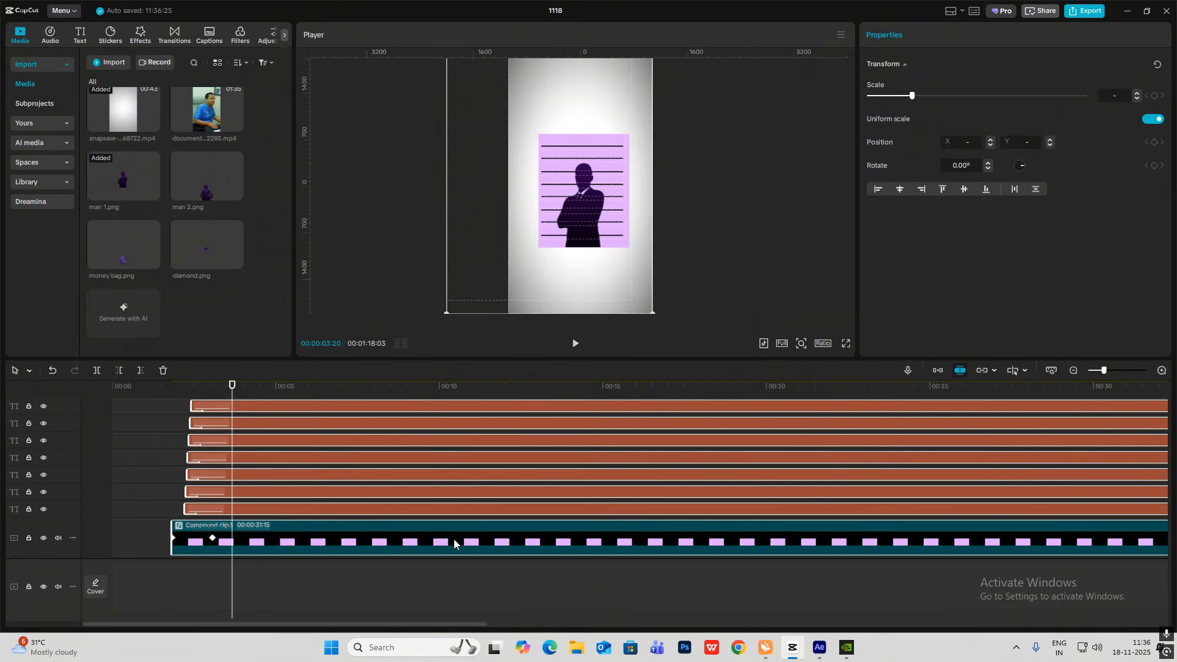
pyautogui.hotkey('alt', 'g')
pyautogui.click(150, 424)
pyautogui.moveTo(149, 423); pyautogui.dragTo(89, 411)
pyautogui.press('space')
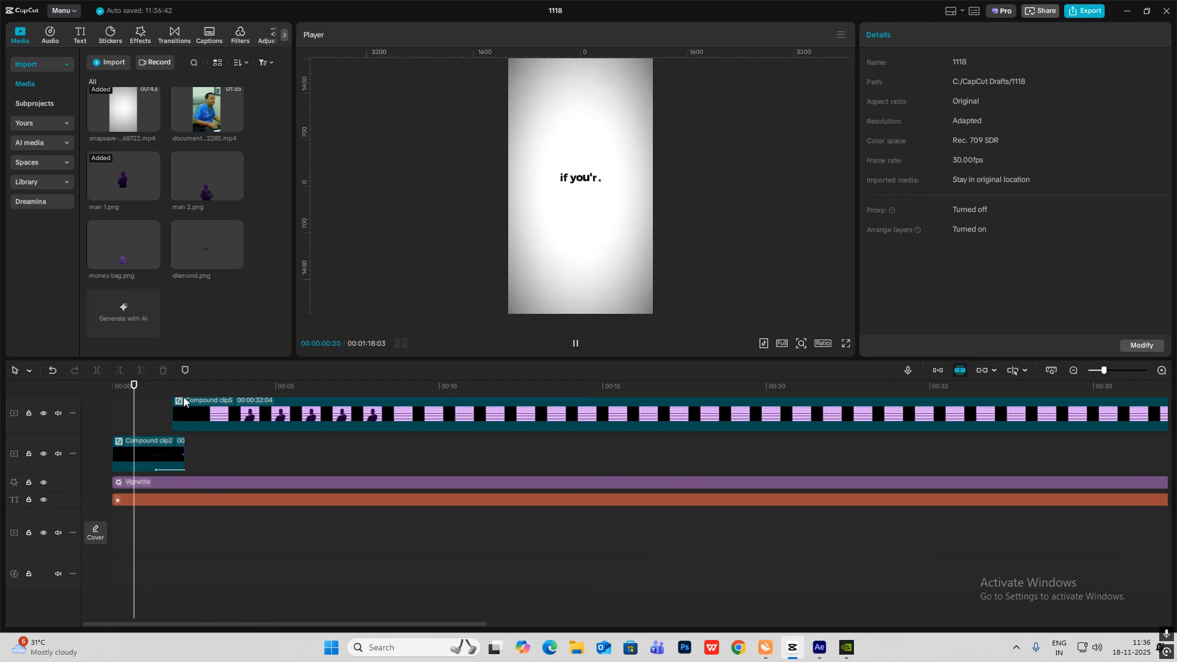
pyautogui.press('space')
# Move the panel compound clip to start at the text clip's first keyframe, 00:00:01:06, and add transform keyframes there.
pyautogui.click(151, 445)
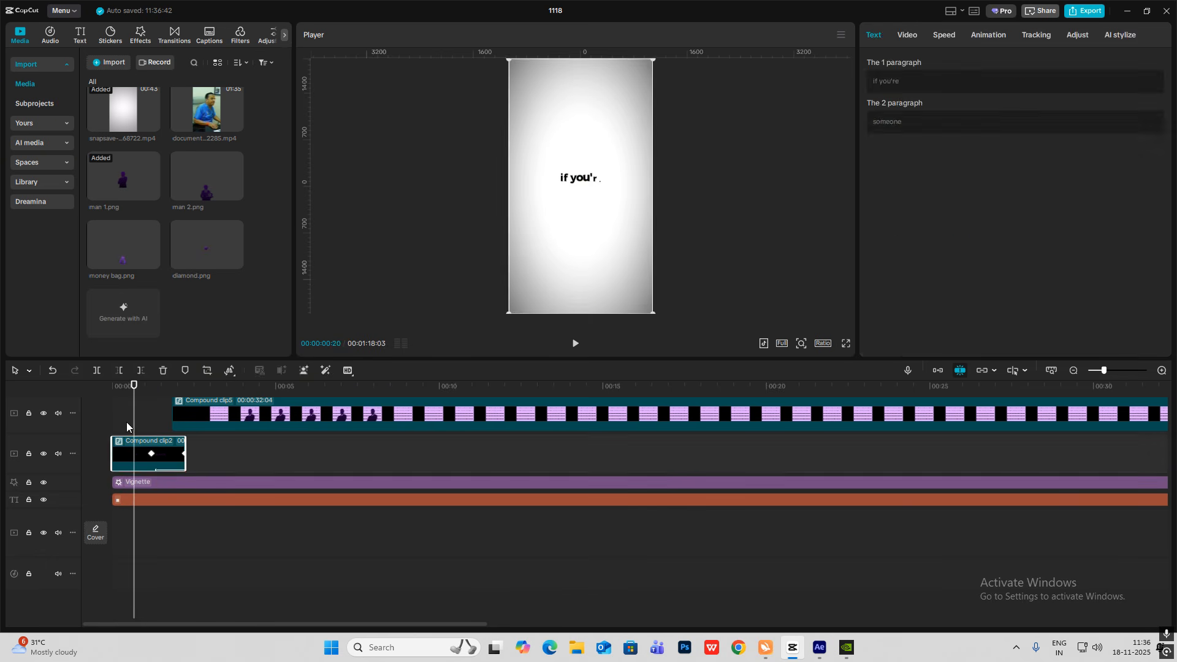
pyautogui.click(127, 427)
pyautogui.moveTo(134, 430); pyautogui.dragTo(195, 422)
pyautogui.click(151, 455)
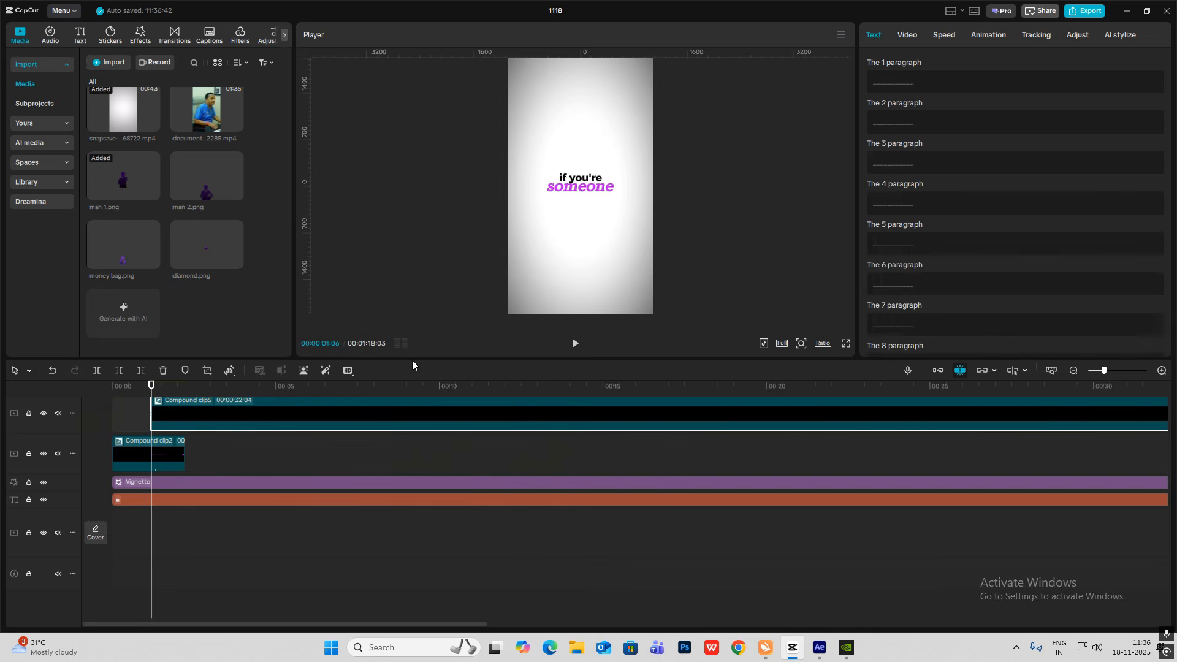
pyautogui.click(907, 35)
pyautogui.click(1154, 94)
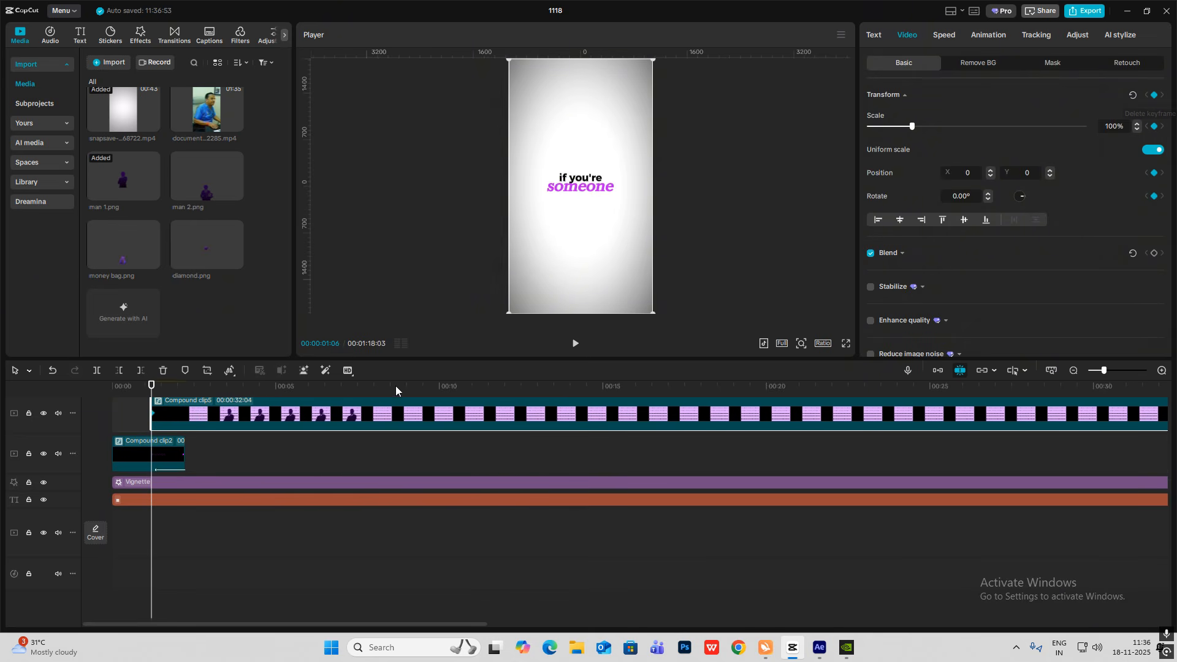
# Add a second transform keyframe to the panel compound clip at 00:00:02:07, aligned with the text clip's last keyframe.
pyautogui.scroll(1, 146, 452)
pyautogui.moveTo(152, 417); pyautogui.dragTo(179, 418)
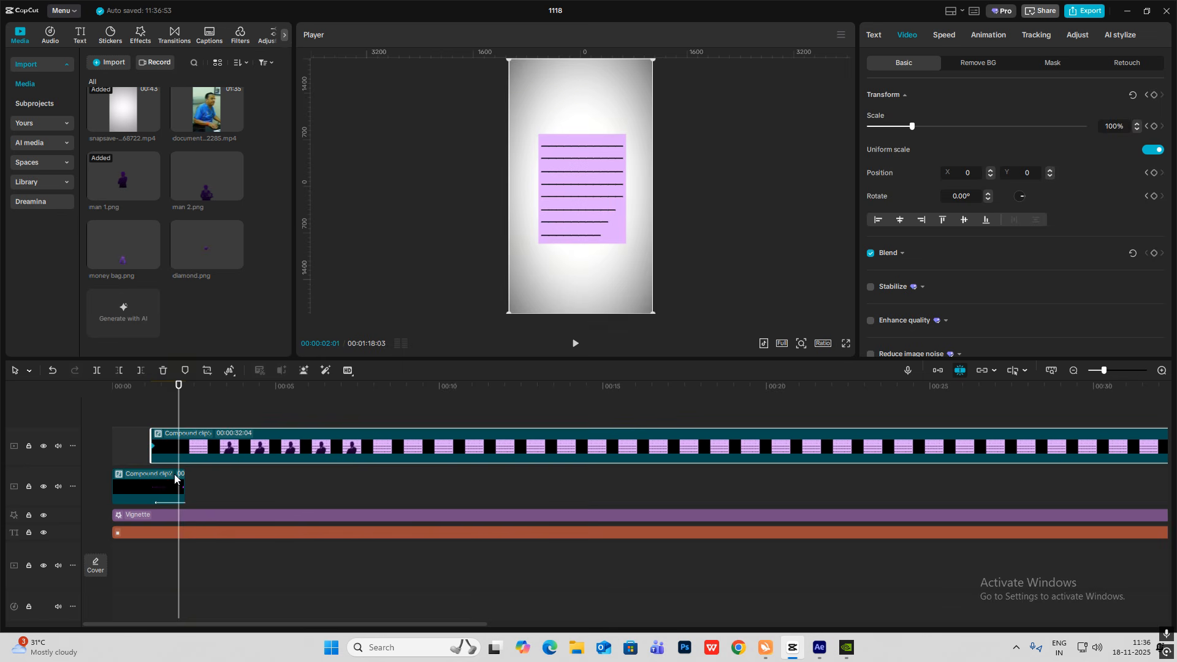
pyautogui.click(175, 478)
pyautogui.click(184, 417)
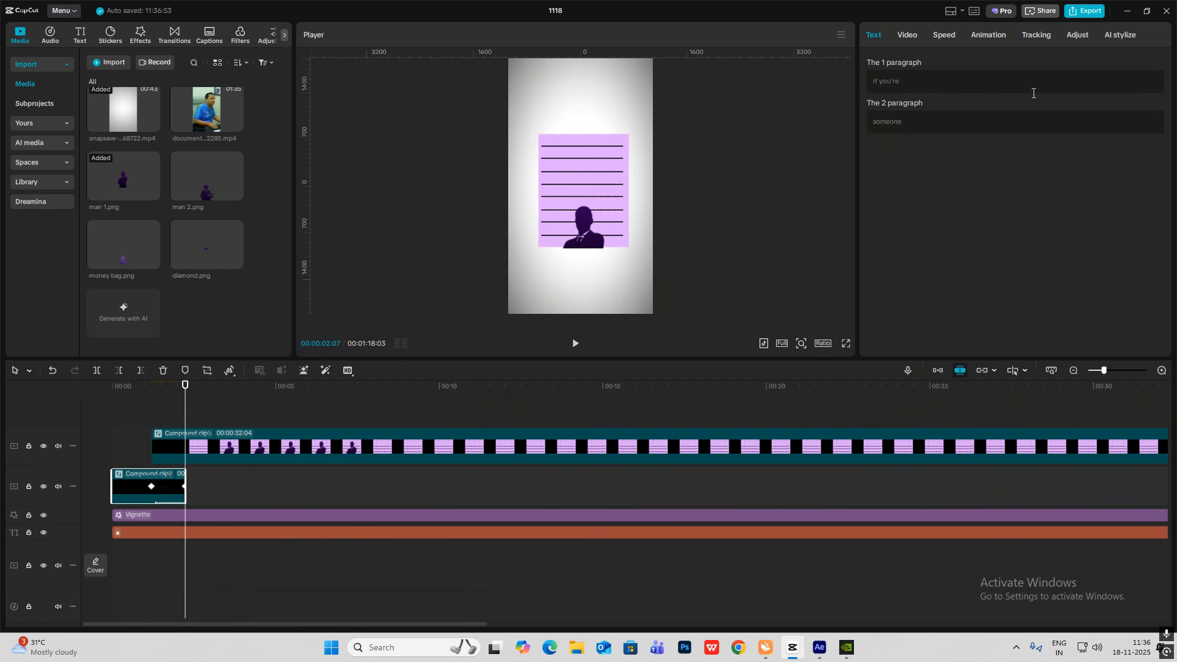
pyautogui.click(917, 35)
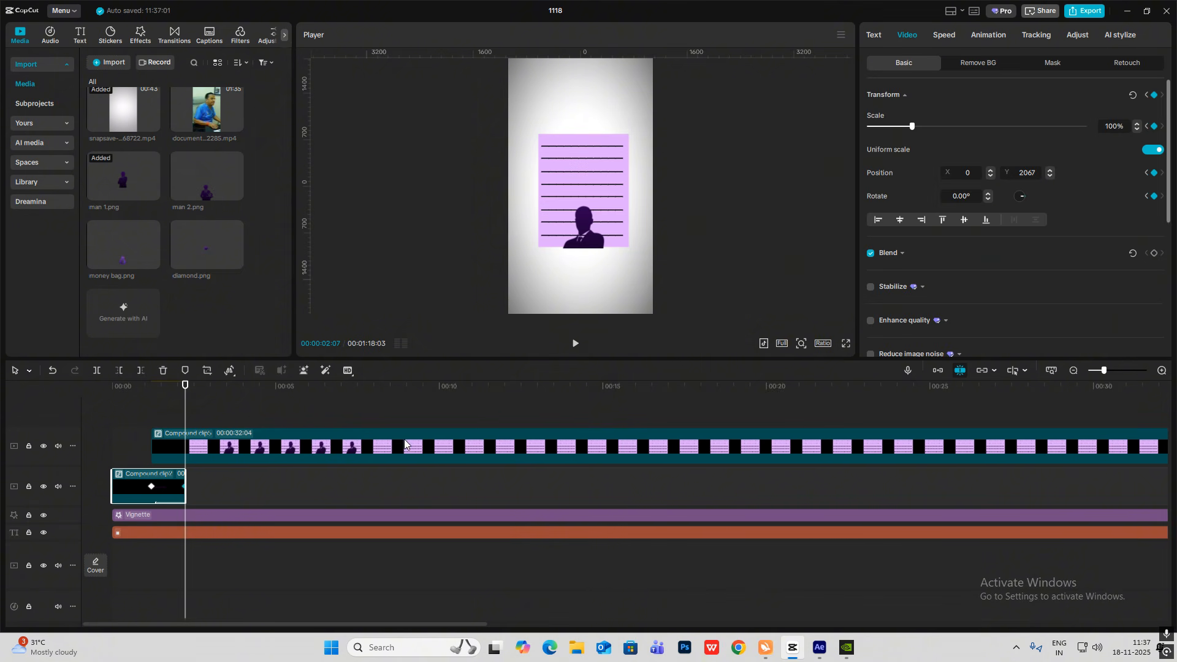
pyautogui.click(196, 429)
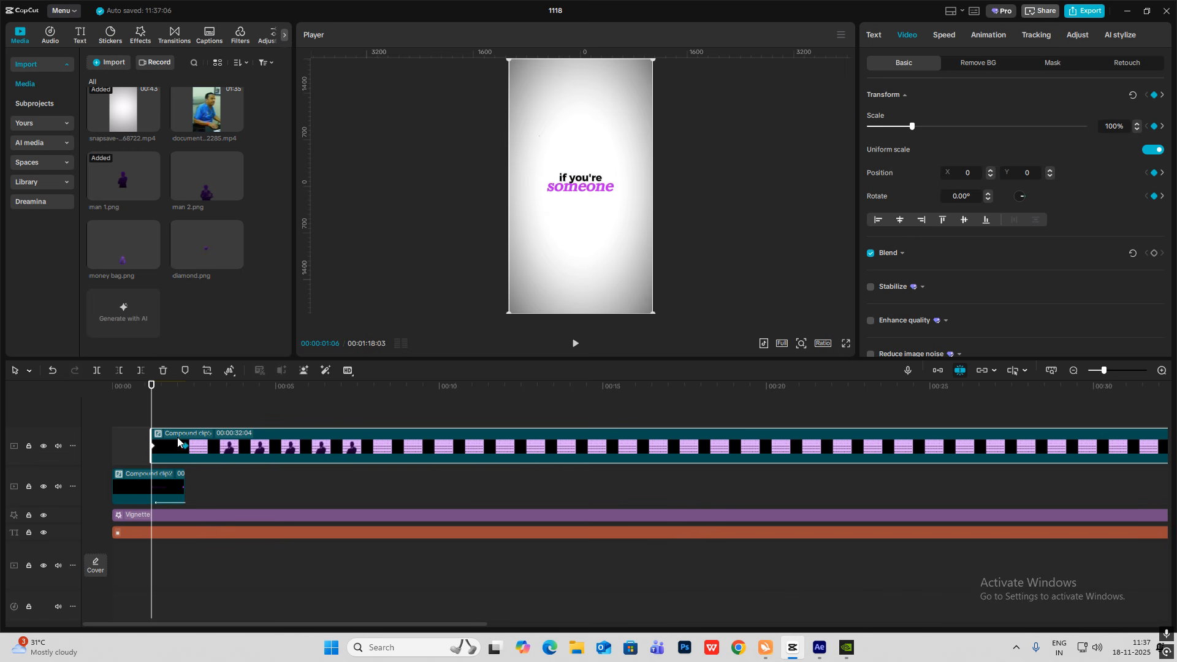
# Move the panel compound clip straight down out of the frame at its 00:00:01:06 keyframe and scrub through the slide-in.
pyautogui.press('Right')
pyautogui.press('Left')
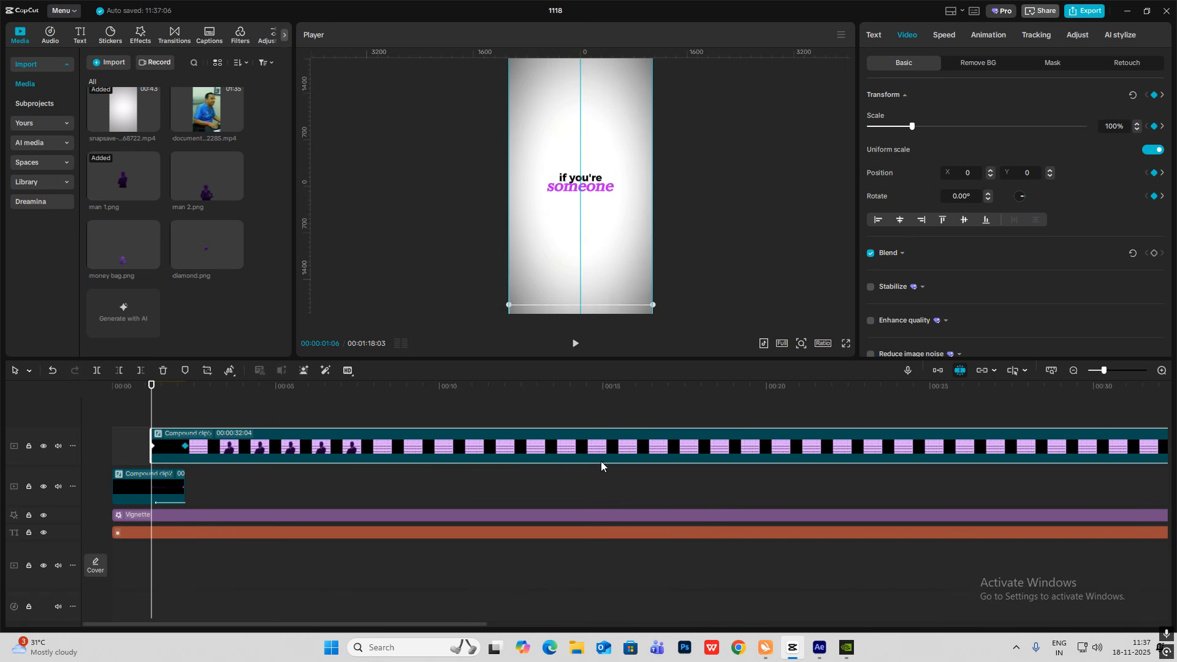
pyautogui.moveTo(151, 417); pyautogui.dragTo(175, 423)
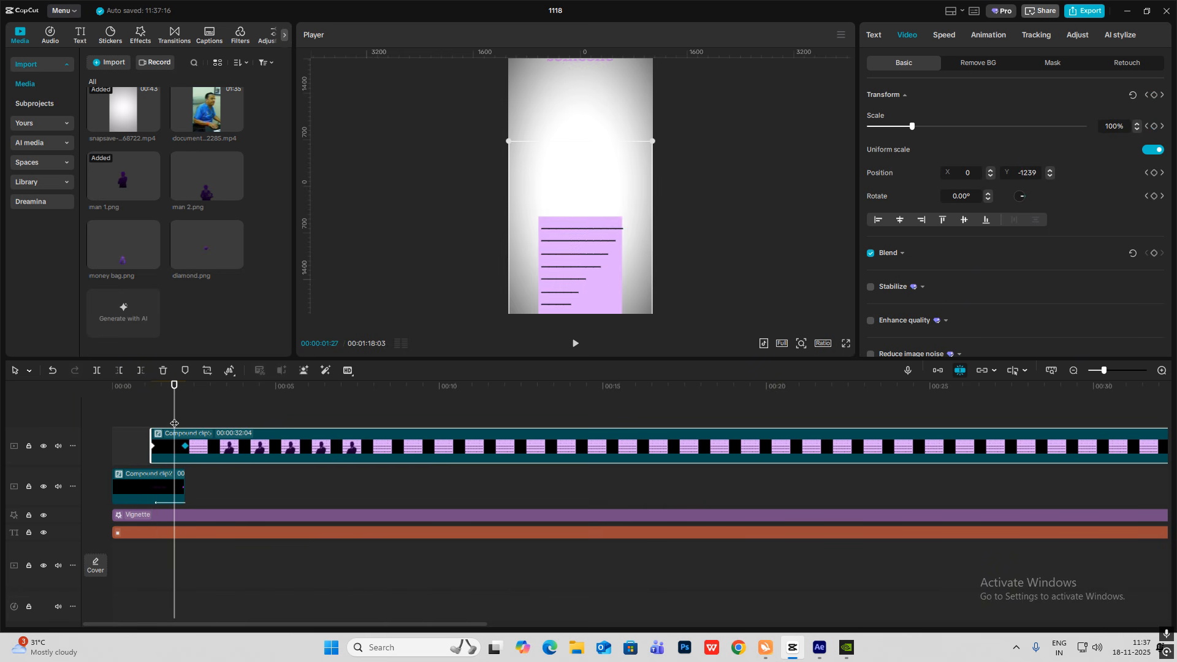
# Open the panel compound clip's keyframe curves and apply the Ease preset curve to its vertical slide-in movement.
pyautogui.hotkey('alt', 'k')
pyautogui.scroll(2, 246, 461)
pyautogui.click(1162, 370)
pyautogui.click(159, 481)
pyautogui.click(154, 464)
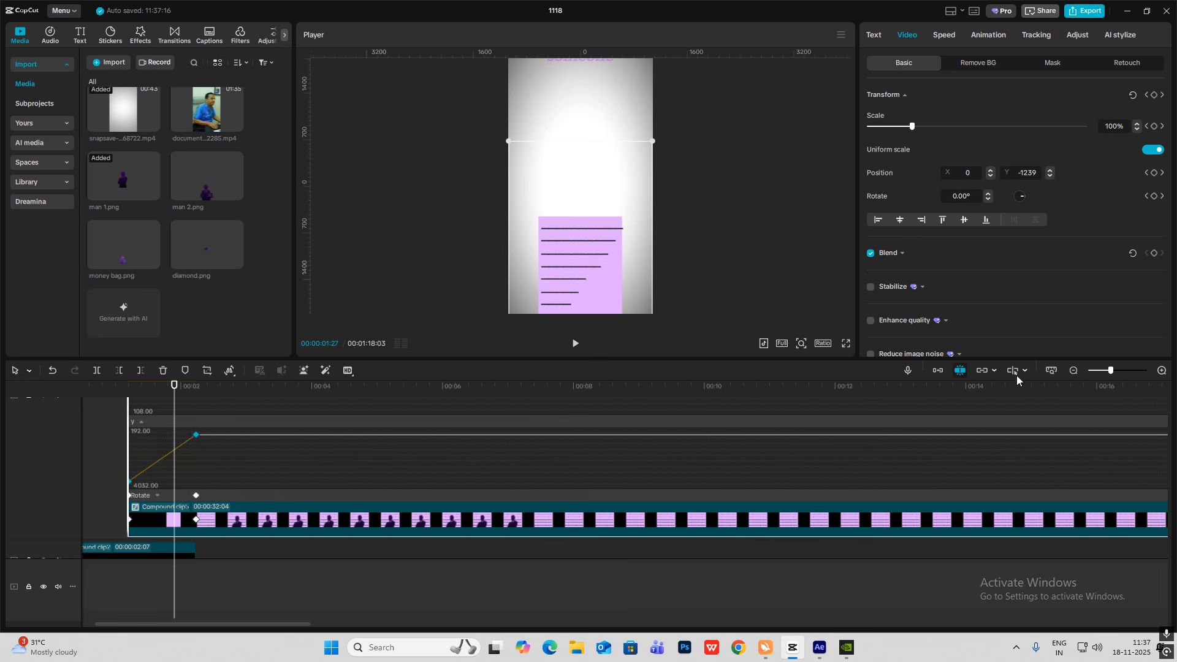
pyautogui.click(1074, 371)
pyautogui.click(1128, 425)
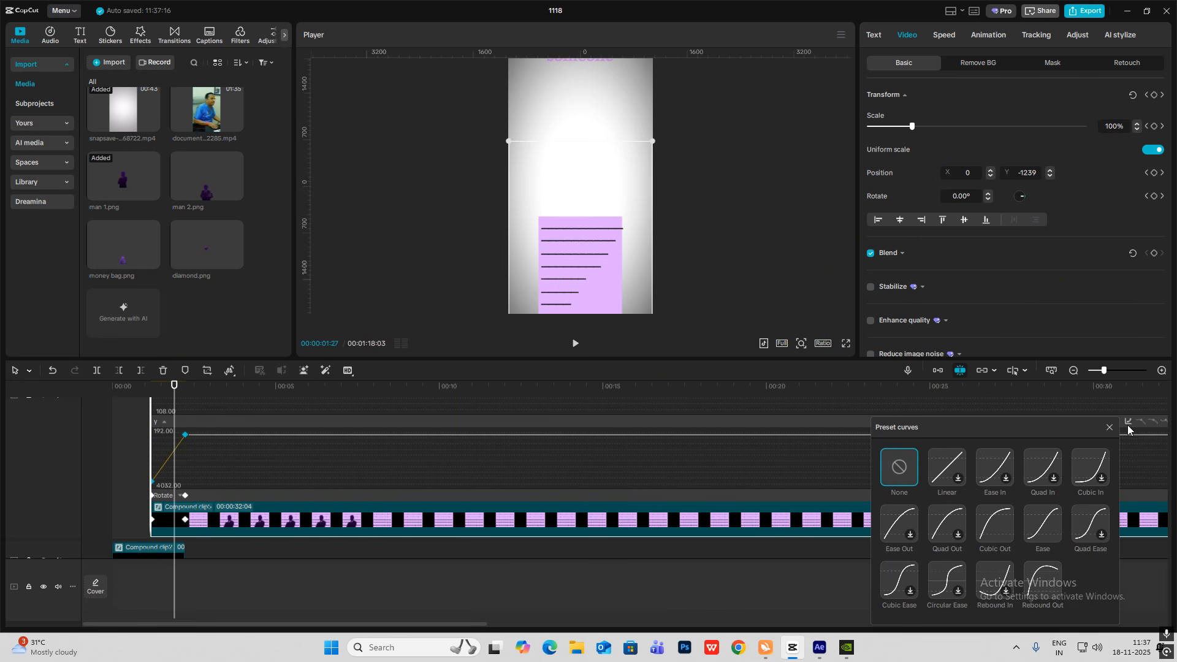
pyautogui.click(1040, 526)
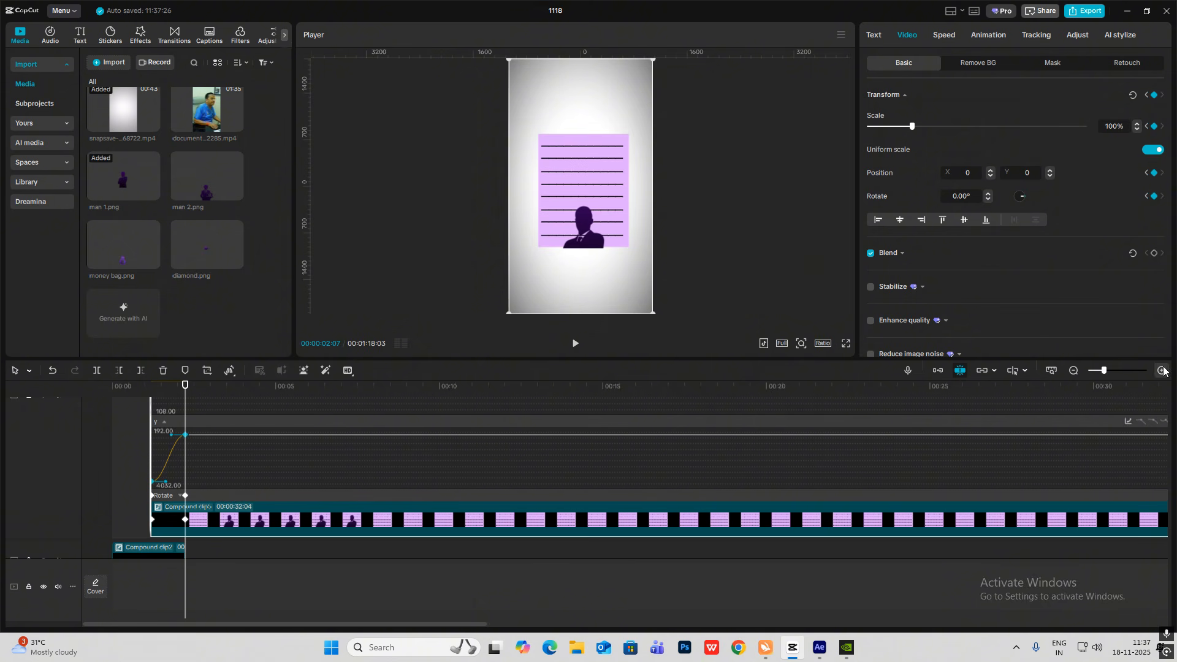
# Stretch the end keyframe's curve handle back toward the first keyframe so the slide-in decelerates gently, close the curves and play it.
pyautogui.scroll(5, 196, 501)
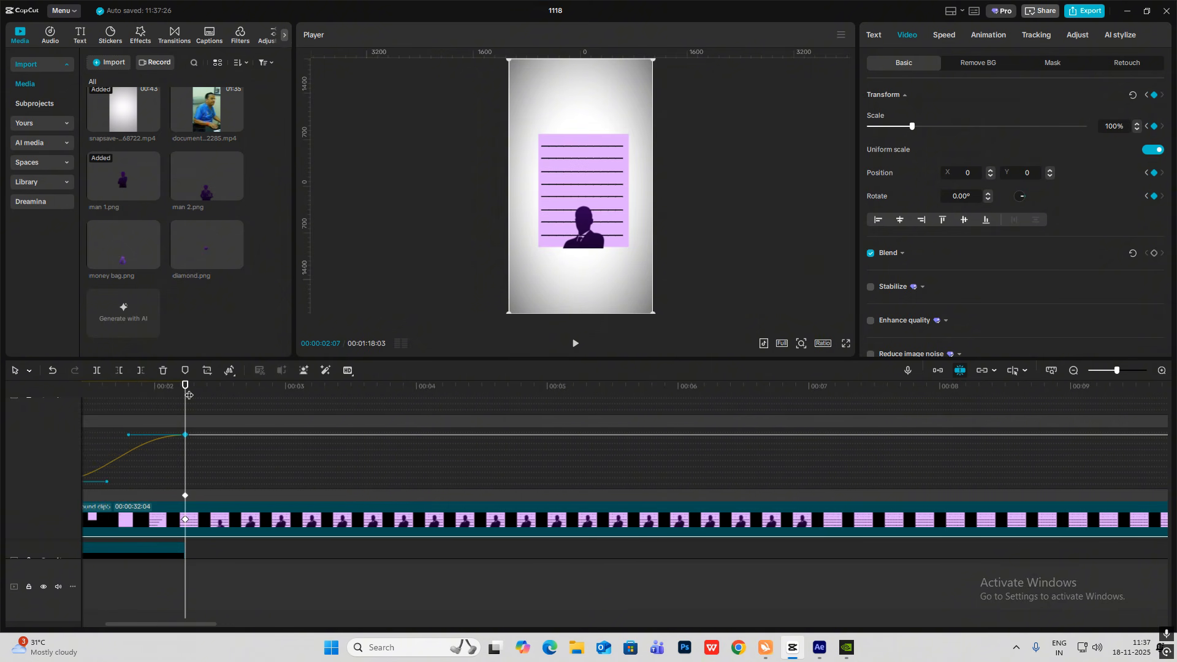
pyautogui.moveTo(185, 390); pyautogui.dragTo(79, 391)
pyautogui.moveTo(325, 482); pyautogui.dragTo(347, 433)
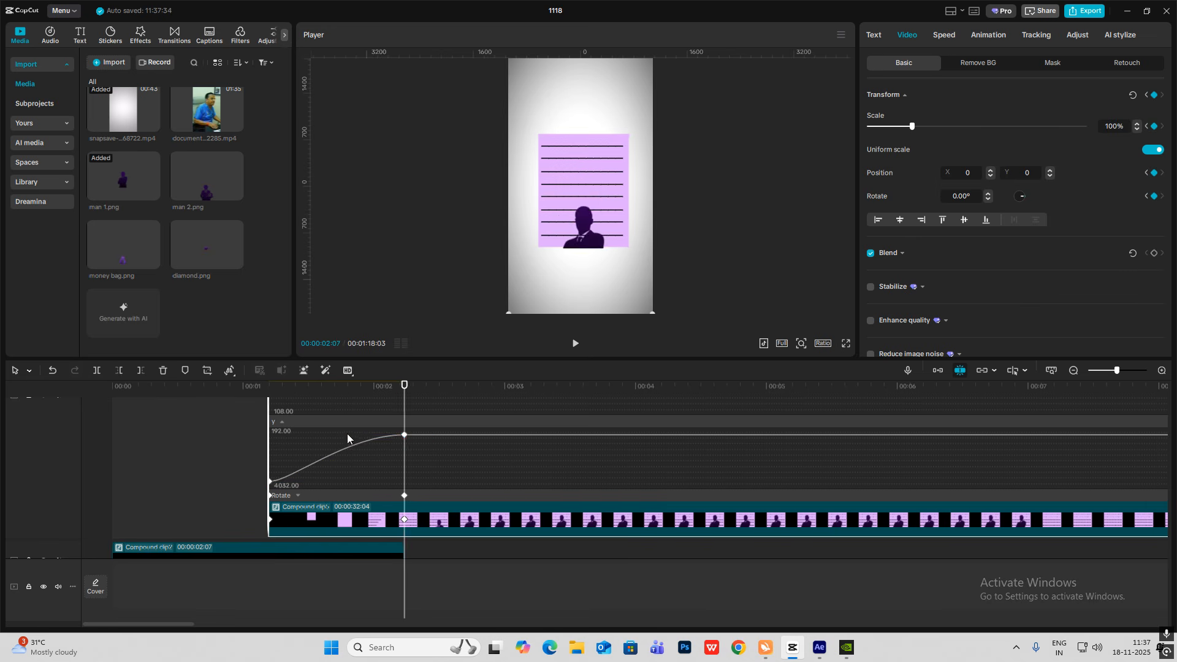
pyautogui.moveTo(395, 384); pyautogui.dragTo(466, 395)
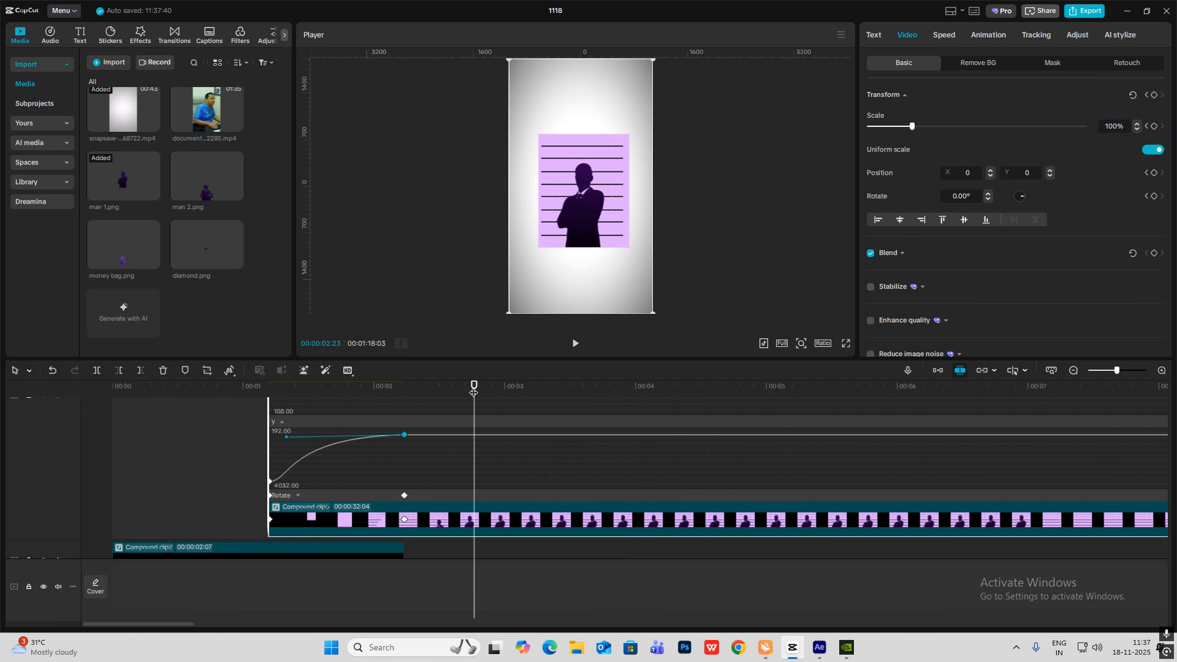
pyautogui.hotkey('alt', 'k')
pyautogui.click(70, 416)
pyautogui.press('space')
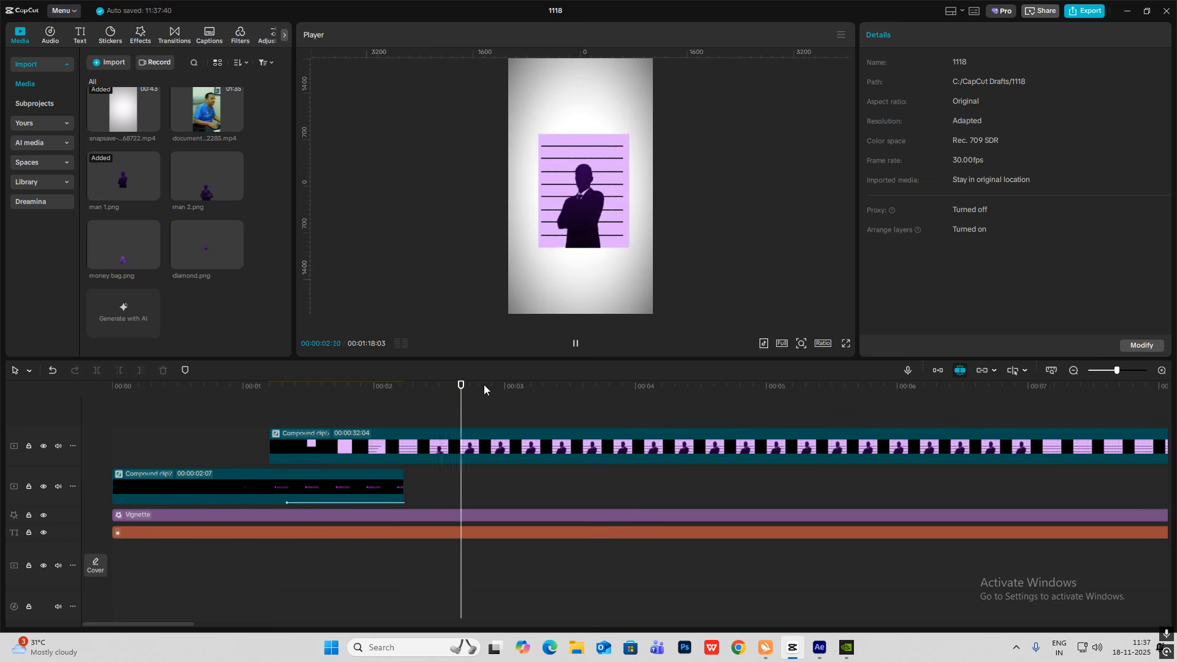
# Duplicate the panel compound clip onto the track above and remove both transform keyframes from the copy.
pyautogui.keyDown('alt'); pyautogui.moveTo(302, 455); pyautogui.dragTo(305, 420); pyautogui.keyUp('alt')
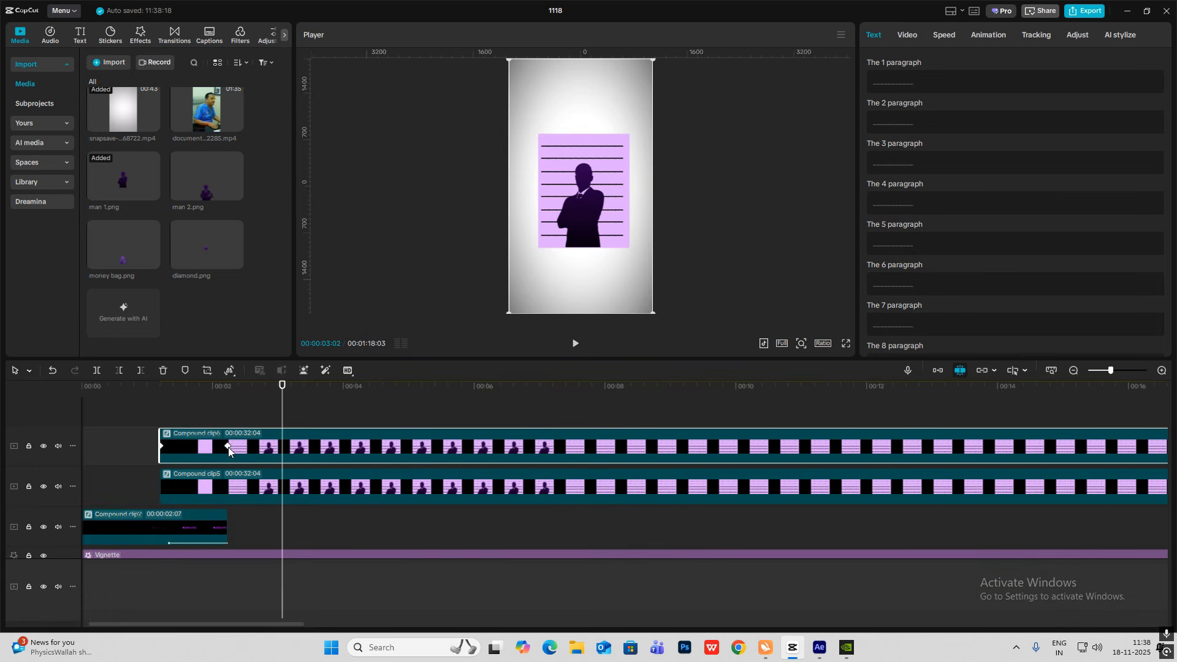
pyautogui.click(161, 446)
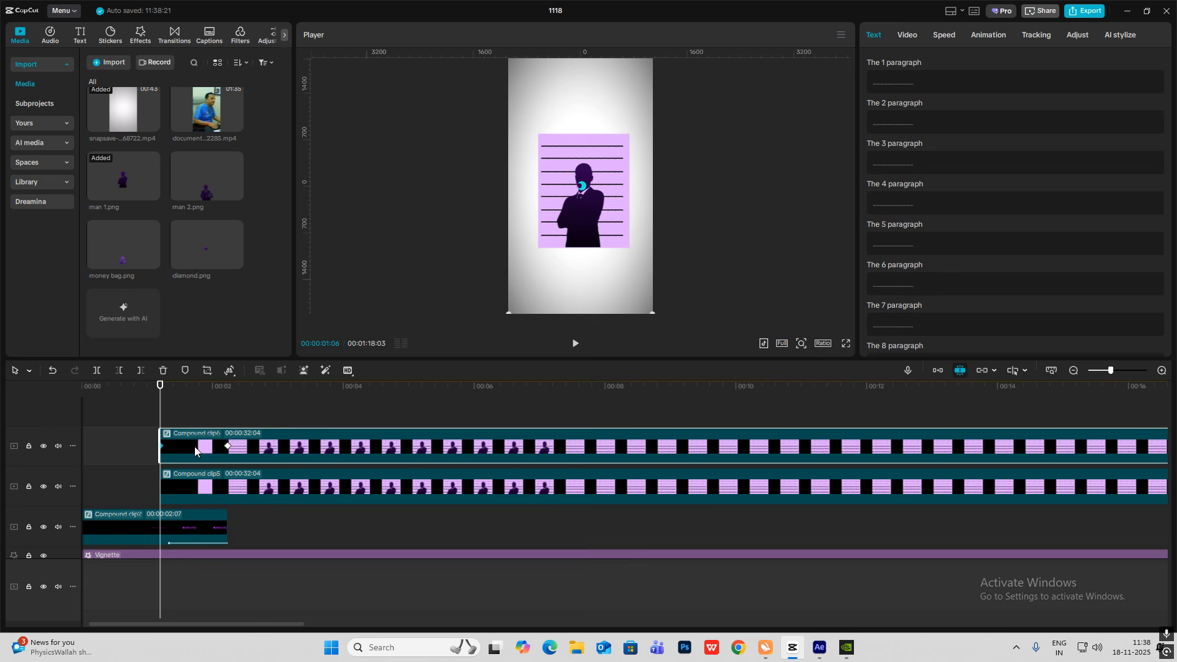
pyautogui.click(228, 446)
# Trim the copy's start to 00:00:02:07, the lower clip's last keyframe, and play the slide-in from 00:00:01:06.
pyautogui.moveTo(211, 421); pyautogui.dragTo(168, 421)
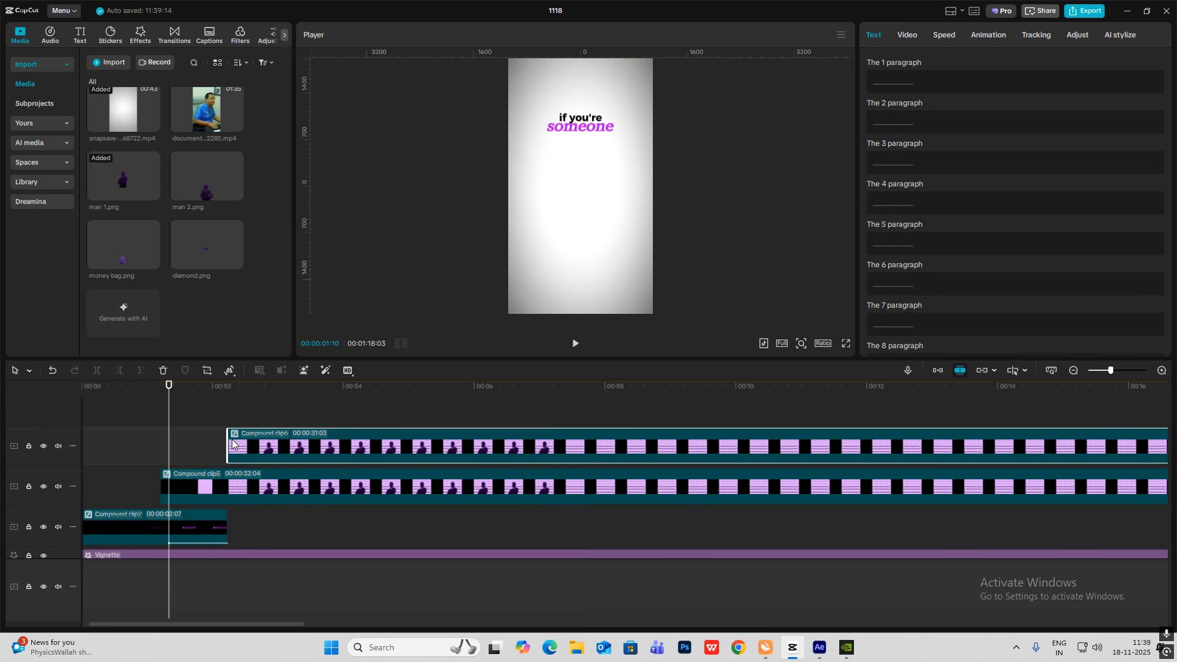
pyautogui.moveTo(171, 455); pyautogui.dragTo(227, 464)
pyautogui.click(228, 490)
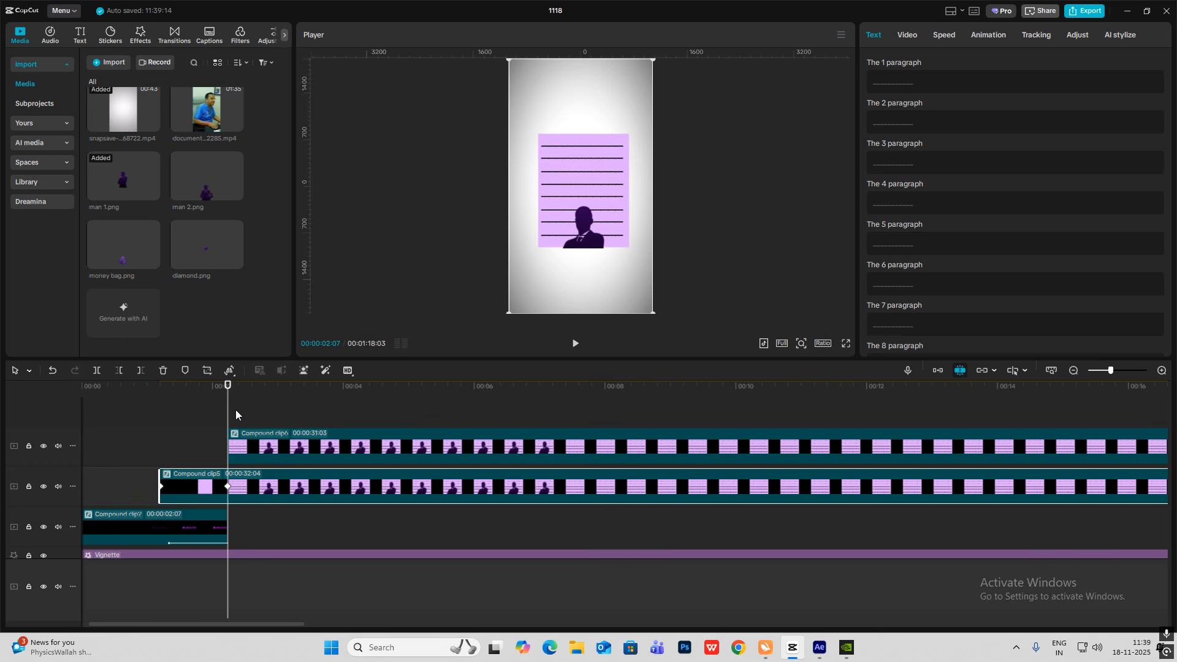
pyautogui.moveTo(228, 413); pyautogui.dragTo(159, 415)
pyautogui.press('space')
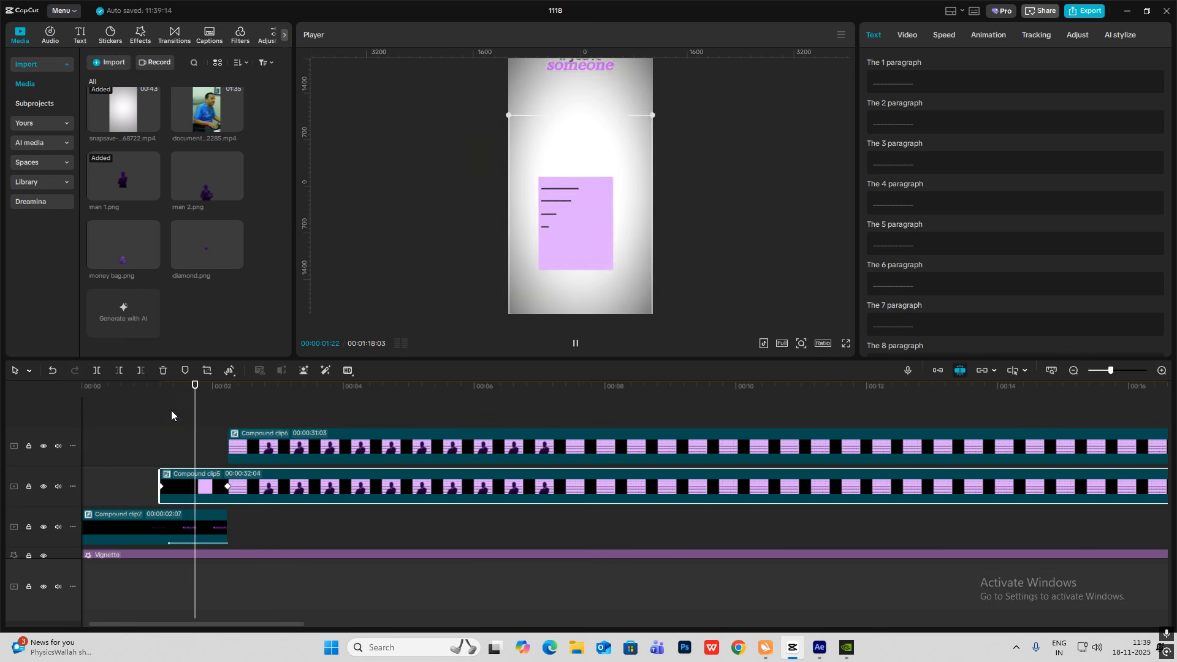
pyautogui.press('space')
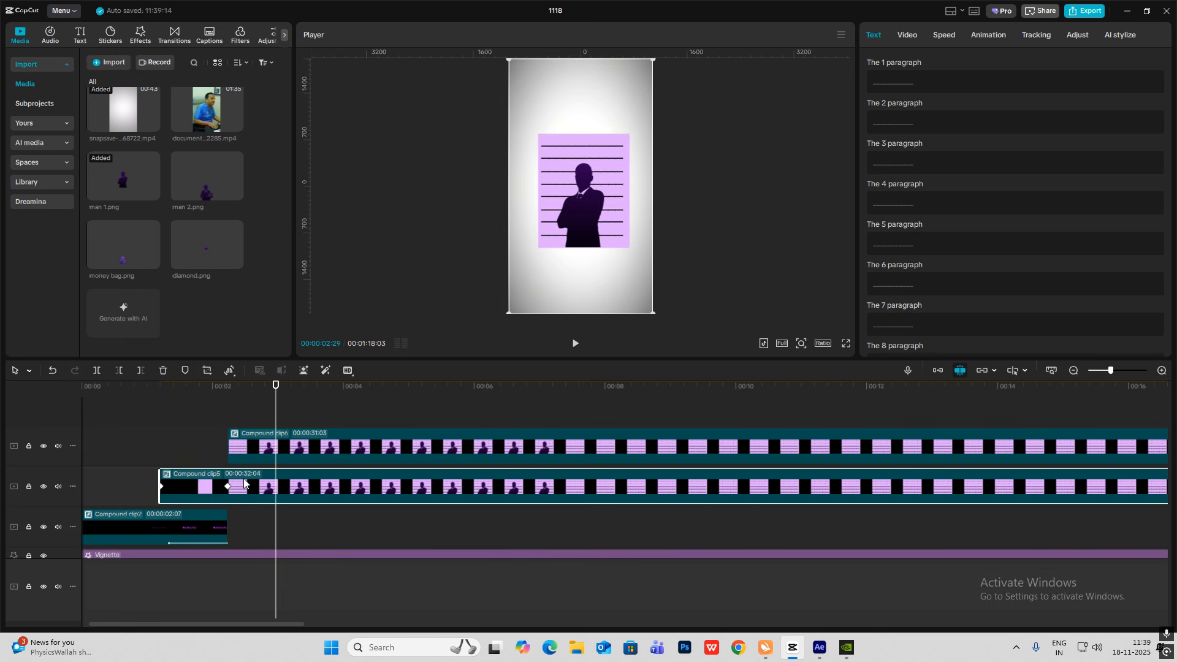
# Add transform keyframes to the upper panel copy at 00:00:02:07 and move it upward at 00:00:02:18.
pyautogui.moveTo(277, 428); pyautogui.dragTo(228, 428)
pyautogui.click(263, 439)
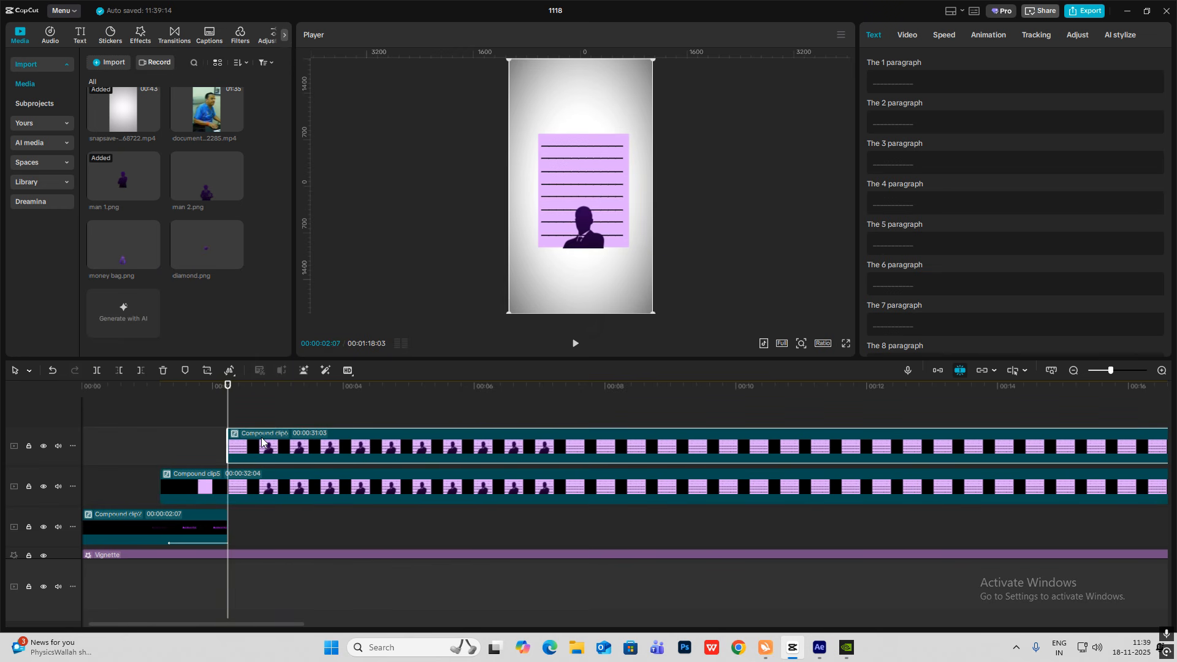
pyautogui.click(915, 35)
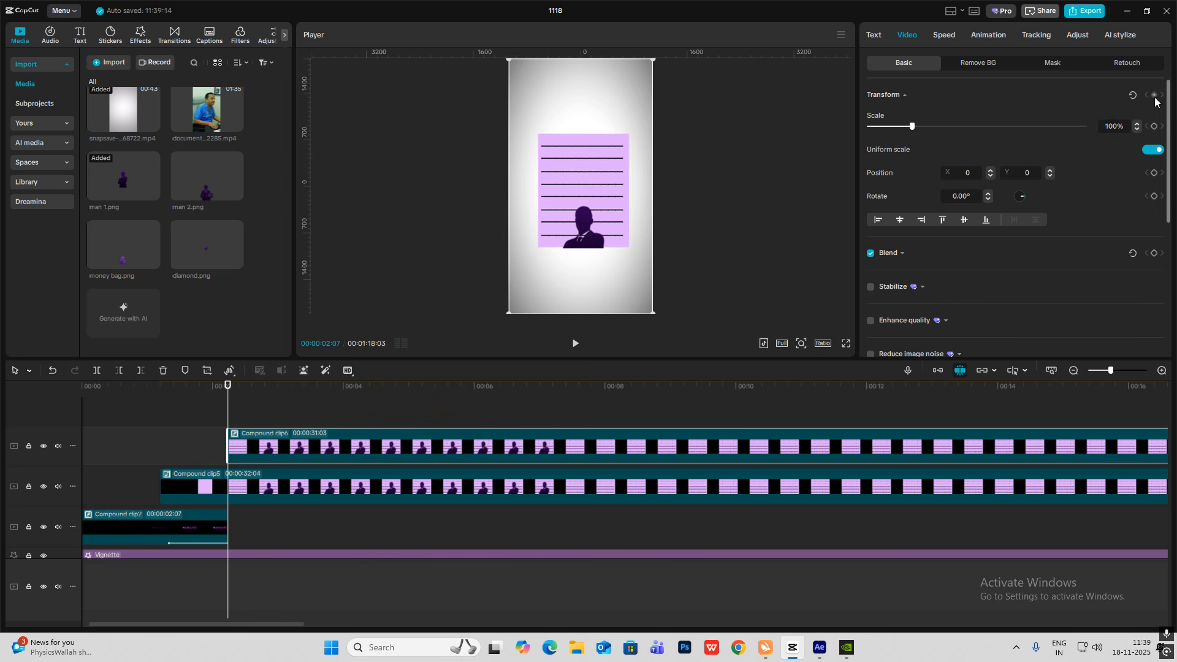
pyautogui.click(252, 424)
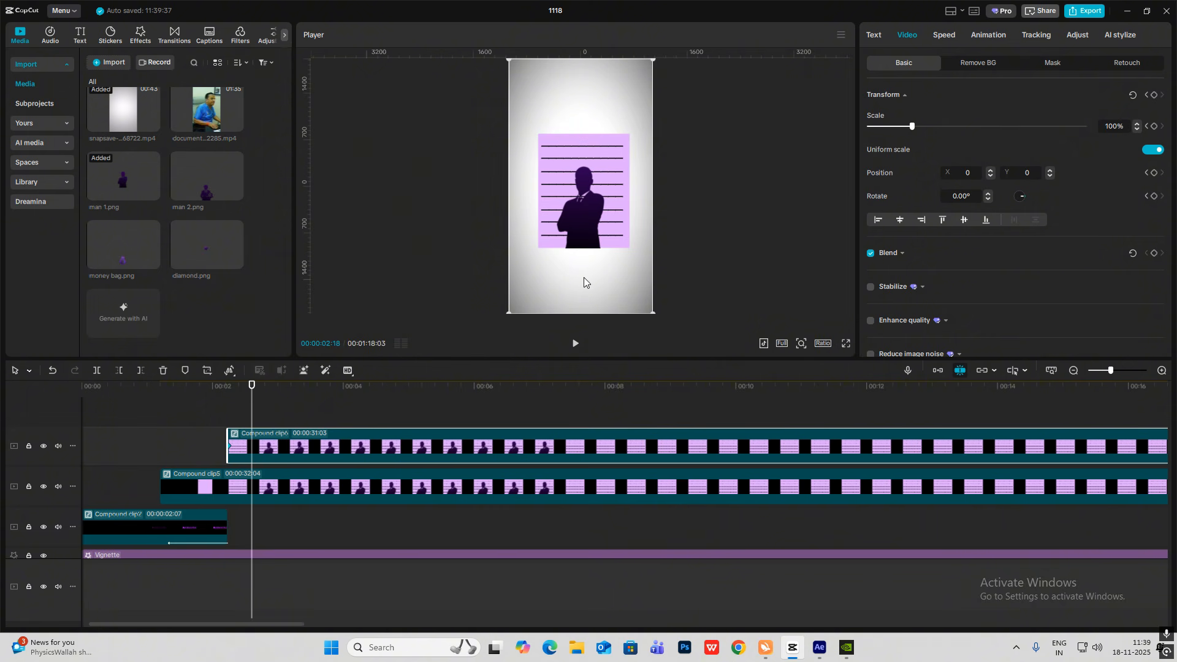
pyautogui.moveTo(584, 277); pyautogui.dragTo(604, 205)
# Split the lower panel compound clip at 00:00:02:07 and delete the part after the cut.
pyautogui.click(281, 489)
pyautogui.click(237, 414)
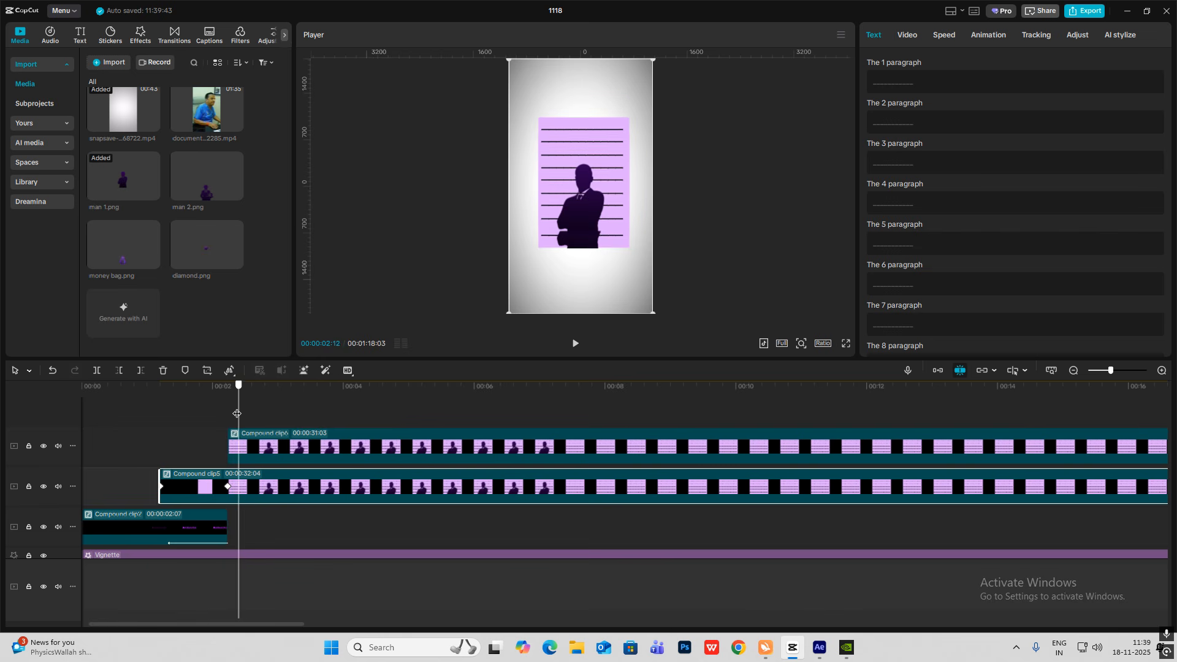
pyautogui.click(232, 425)
pyautogui.hotkey('ctrl', 'b')
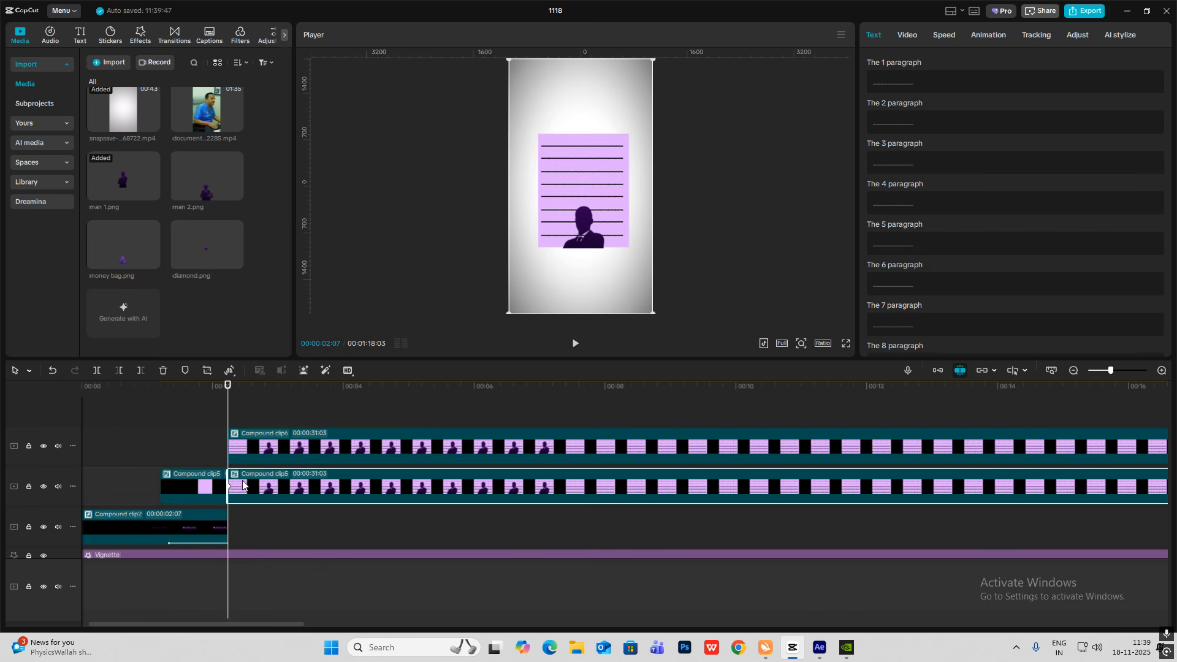
pyautogui.press('Delete')
# Move the upper panel clip straight up out of the frame at its 00:00:03:04 keyframe.
pyautogui.click(155, 450)
pyautogui.moveTo(155, 450); pyautogui.dragTo(254, 476)
pyautogui.click(287, 424)
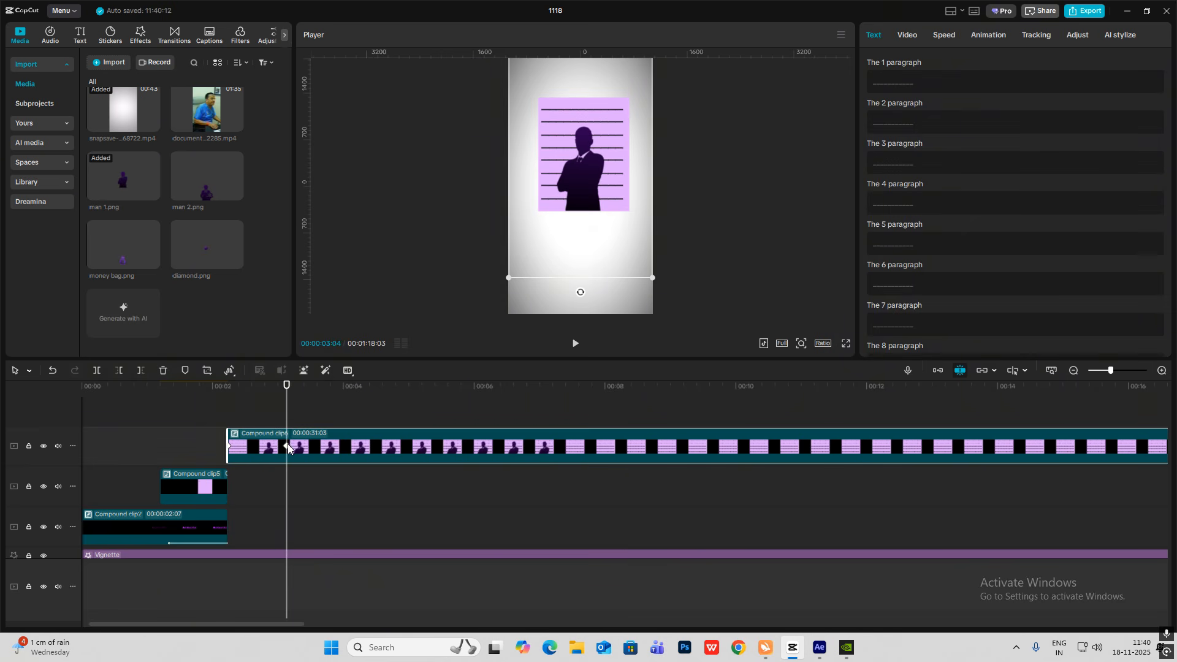
pyautogui.moveTo(564, 204); pyautogui.dragTo(595, 30)
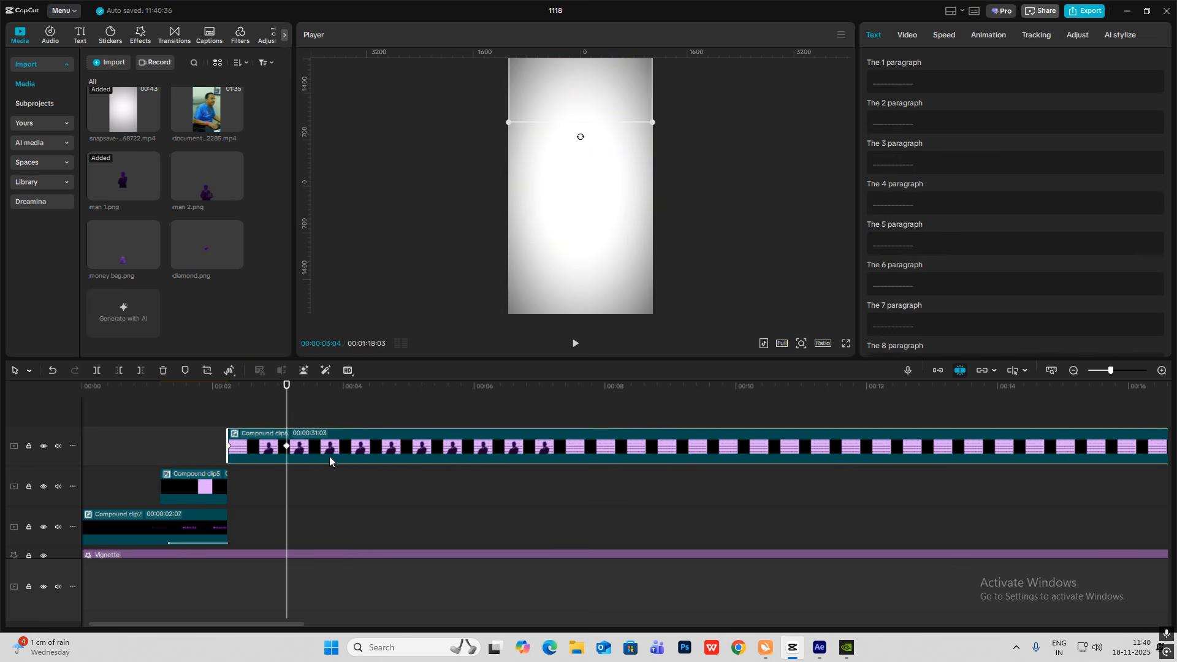
# Open the upper panel clip's keyframe curves and apply the Ease preset curve to its vertical slide-out movement.
pyautogui.hotkey('alt', 'k')
pyautogui.scroll(2, 300, 478)
pyautogui.click(289, 481)
pyautogui.click(1074, 370)
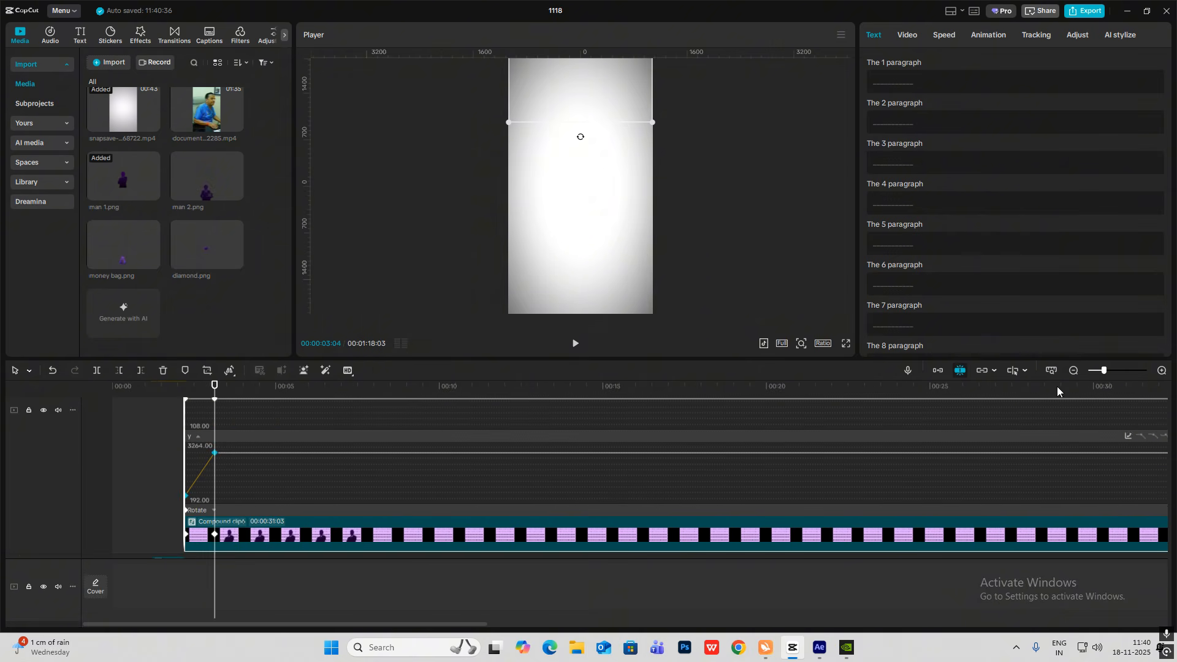
pyautogui.click(1127, 436)
pyautogui.click(1034, 531)
pyautogui.click(1110, 435)
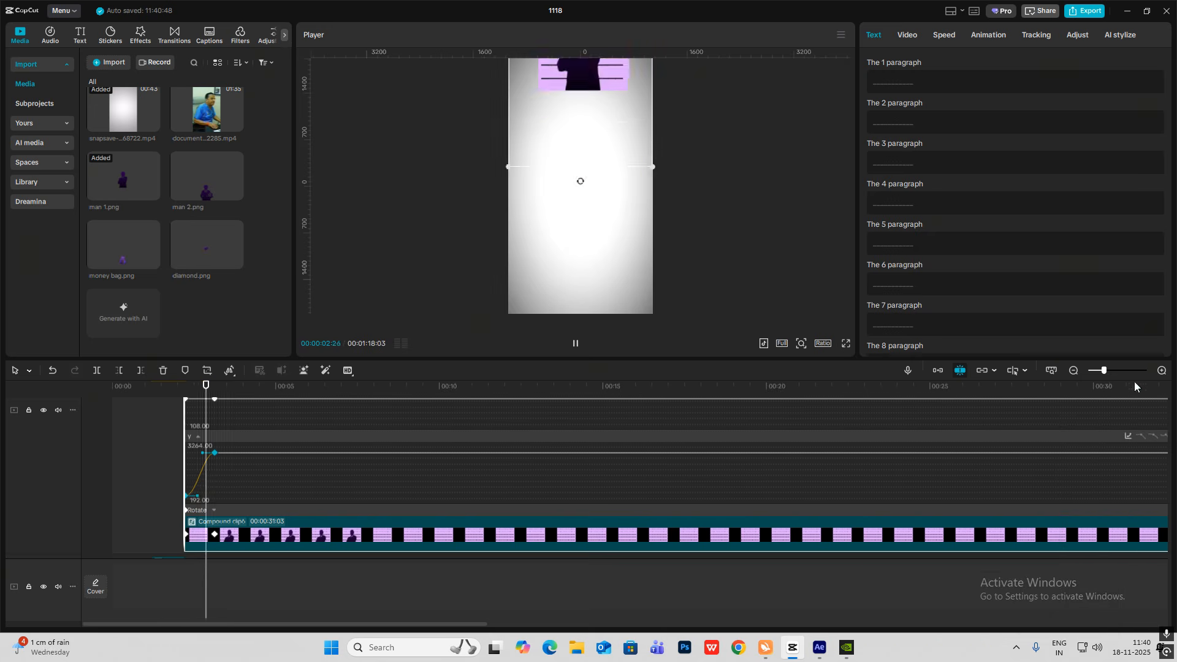
# Try a slow-starting slide-out by lengthening the start handle and shortening the end handle of the vertical curve, and play it.
pyautogui.click(1162, 371)
pyautogui.moveTo(353, 495); pyautogui.dragTo(369, 494)
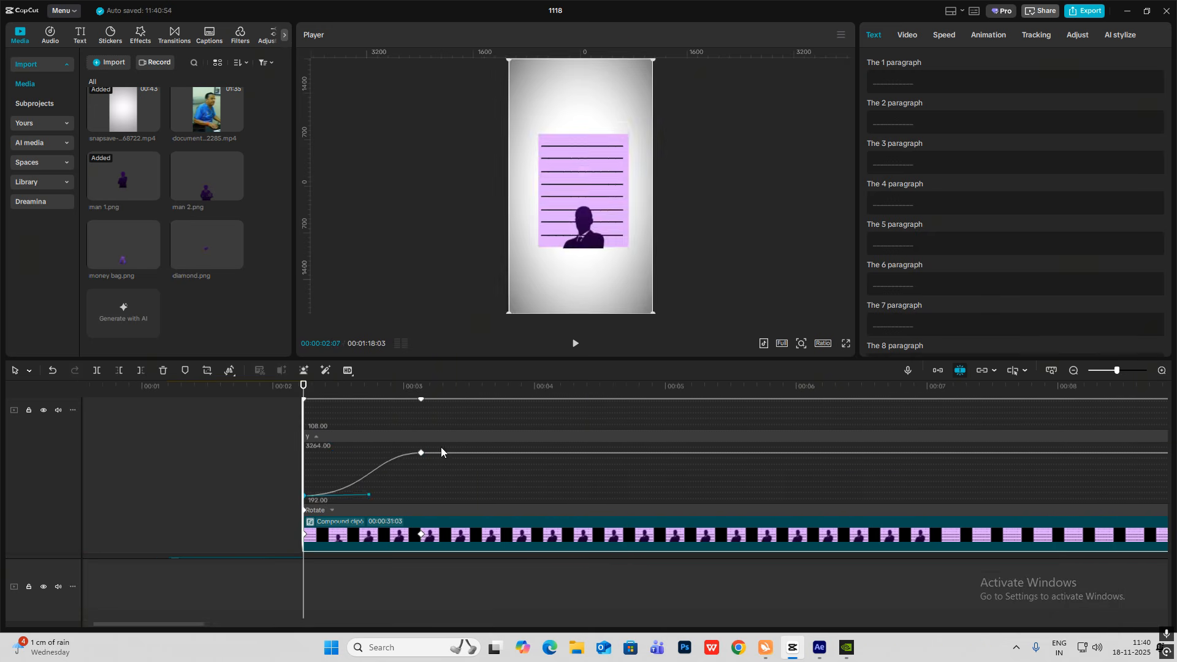
pyautogui.click(422, 453)
pyautogui.moveTo(372, 453); pyautogui.dragTo(404, 454)
pyautogui.click(288, 386)
pyautogui.press('space')
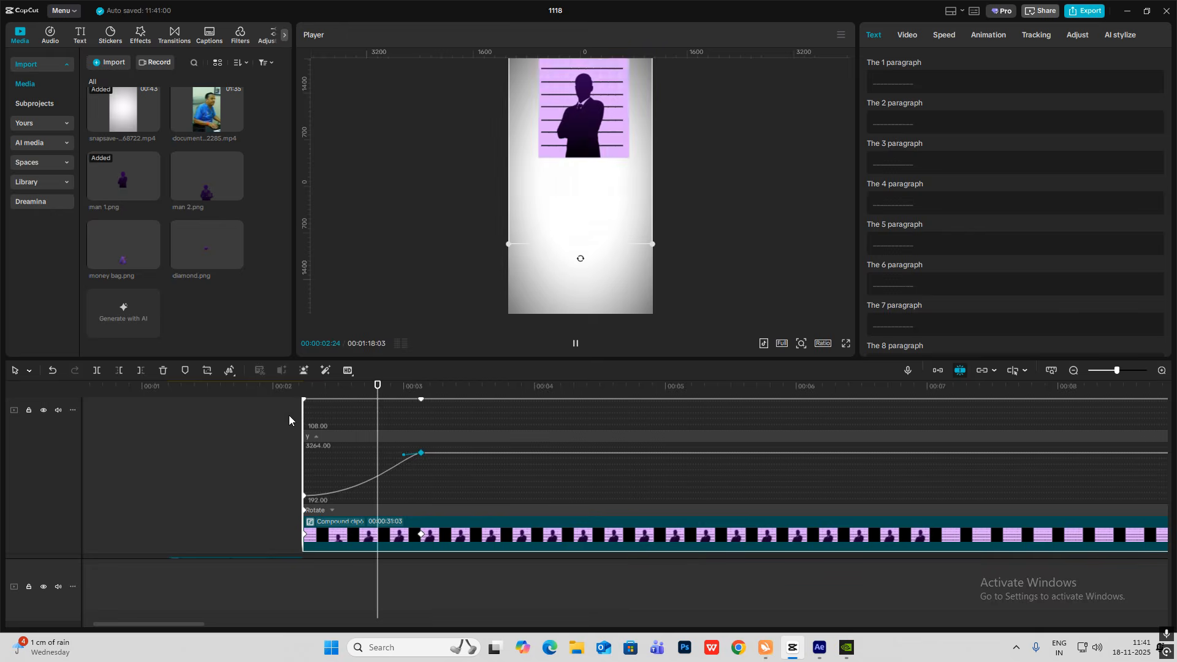
# Shorten the vertical curve's start handle and stretch its end handle far back so the slide-out decelerates gently, and play it.
pyautogui.scroll(-1, 289, 466)
pyautogui.moveTo(343, 505); pyautogui.dragTo(326, 505)
pyautogui.click(304, 466)
pyautogui.moveTo(368, 465); pyautogui.dragTo(347, 473)
pyautogui.click(421, 423)
pyautogui.moveTo(404, 424); pyautogui.dragTo(333, 425)
pyautogui.click(289, 392)
pyautogui.press('space')
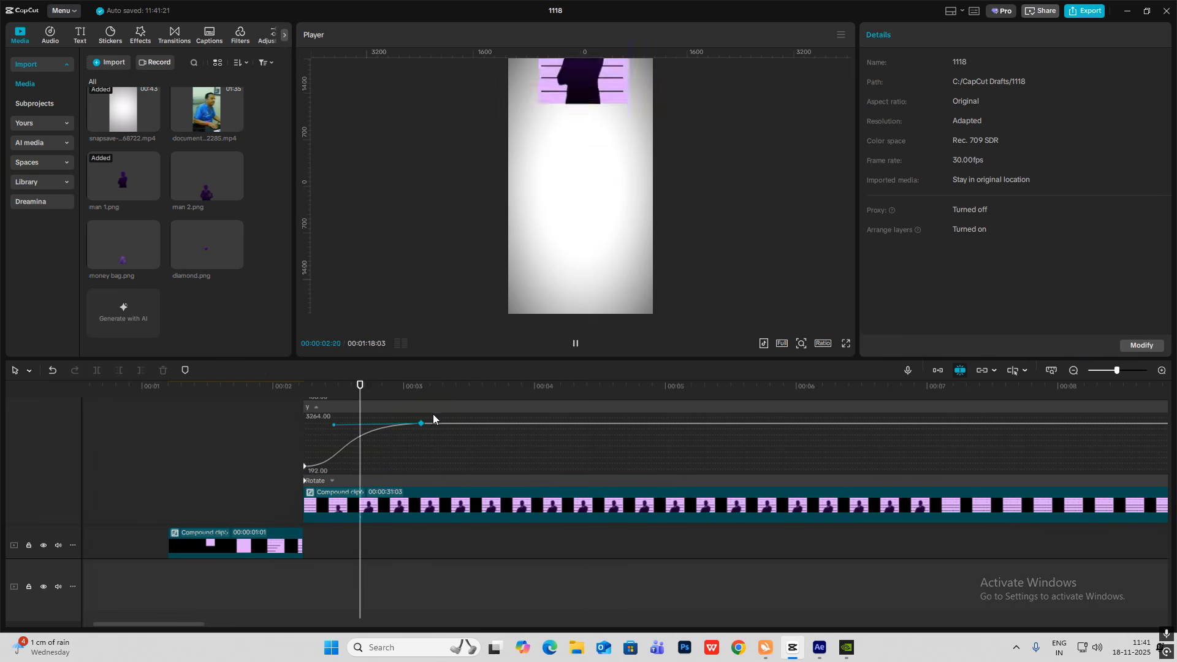
# Replay the panel's slide-out, close the keyframe curves and play the combined slide-in and slide-out on the timeline.
pyautogui.click(237, 397)
pyautogui.press('space')
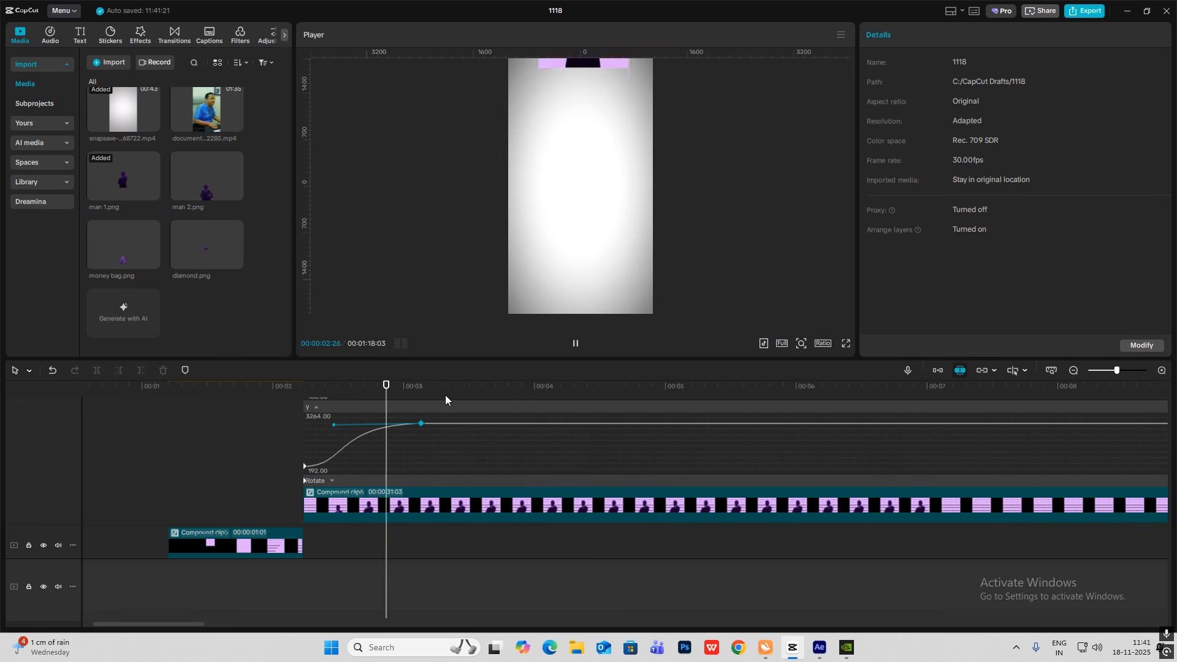
pyautogui.press('space')
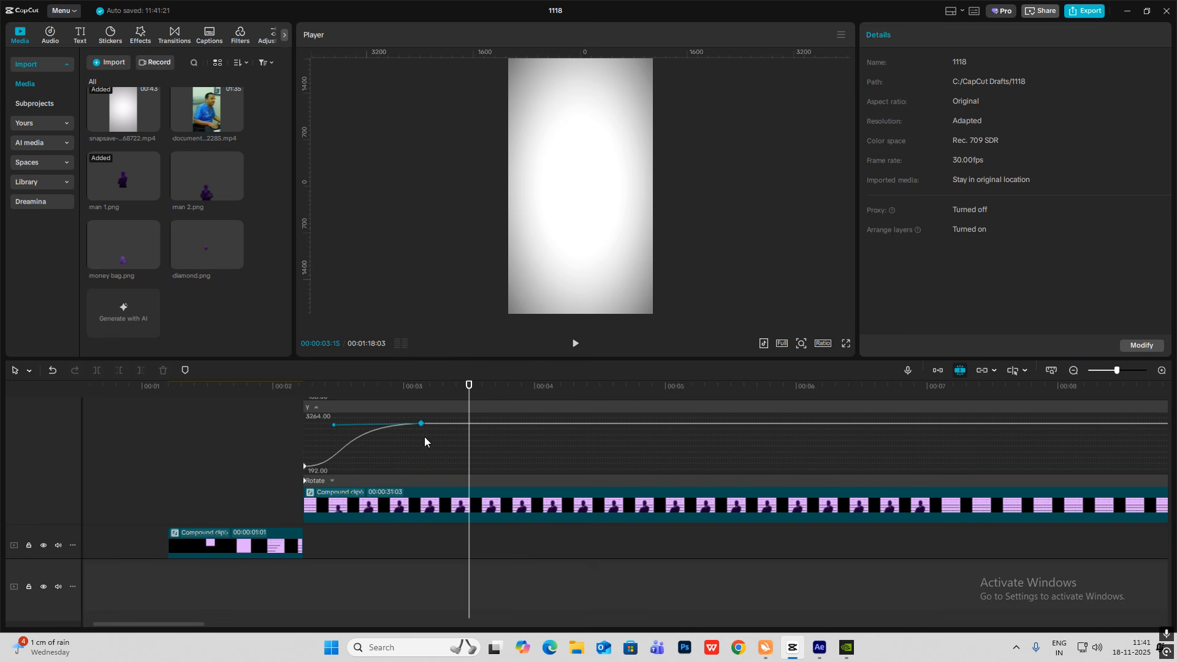
pyautogui.click(484, 506)
pyautogui.hotkey('alt', 'k')
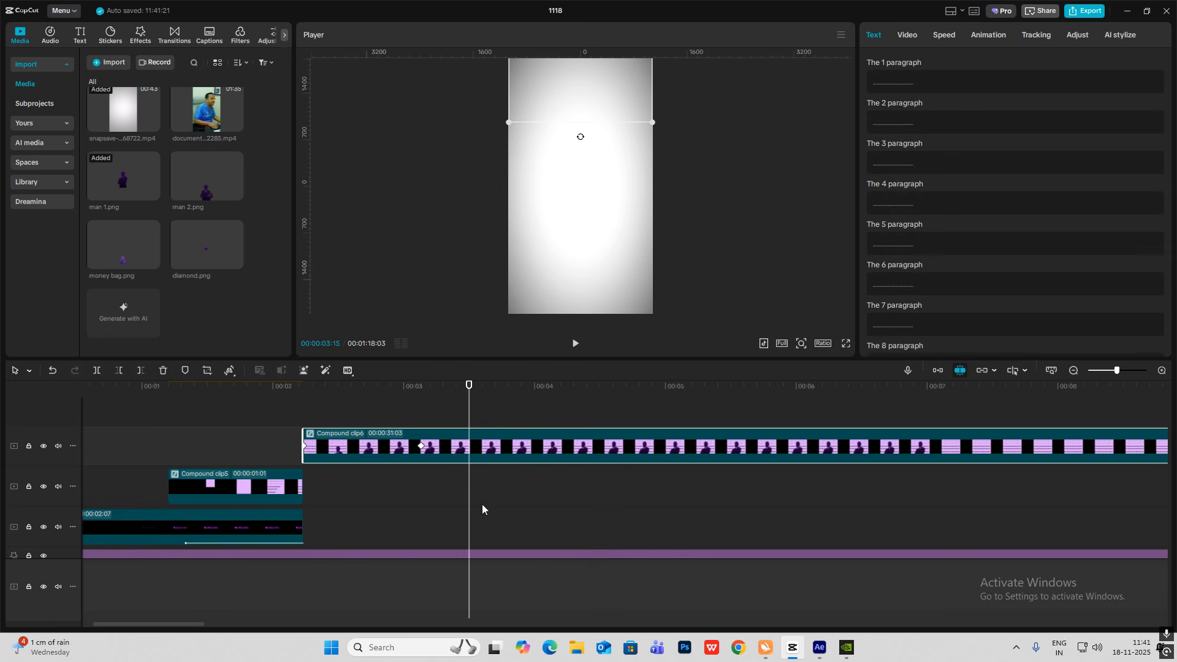
pyautogui.click(155, 447)
pyautogui.press('space')
pyautogui.press('space')
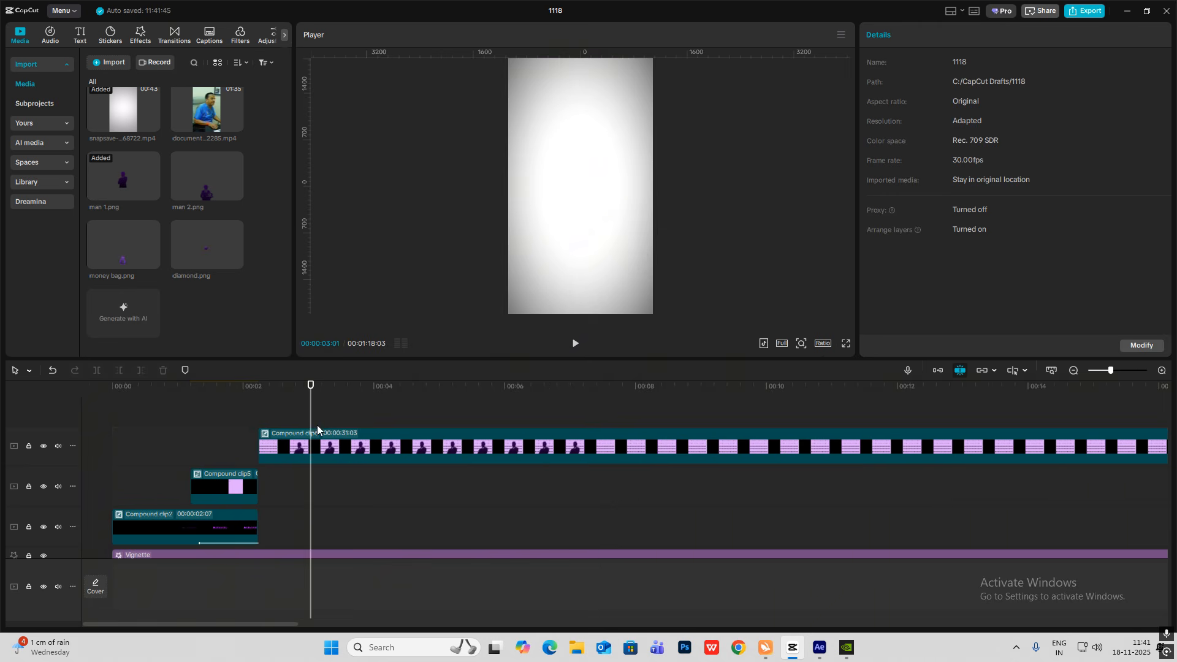
# Cut the upper panel clip at 00:00:03:00 and delete everything after the cut.
pyautogui.click(335, 447)
pyautogui.moveTo(311, 423)
pyautogui.mouseDown()
pyautogui.moveTo(292, 423)
pyautogui.moveTo(308, 424)
pyautogui.mouseUp()
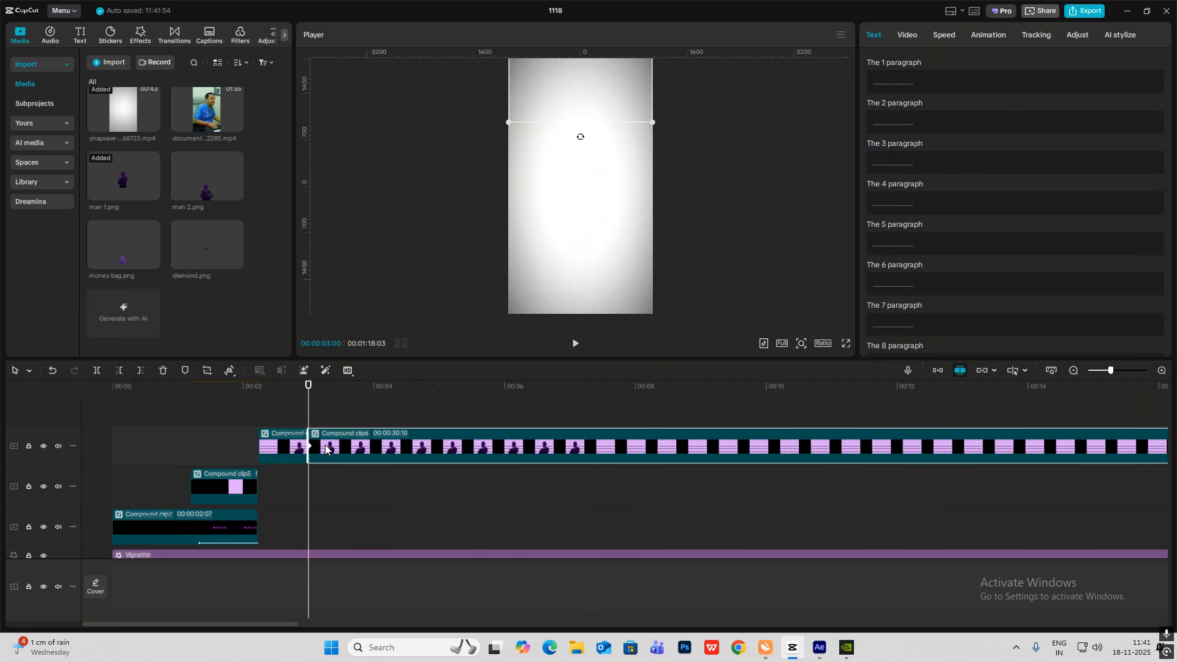
pyautogui.press('w')
# Apply the Fade Out exit animation to the trimmed upper panel clip.
pyautogui.click(299, 443)
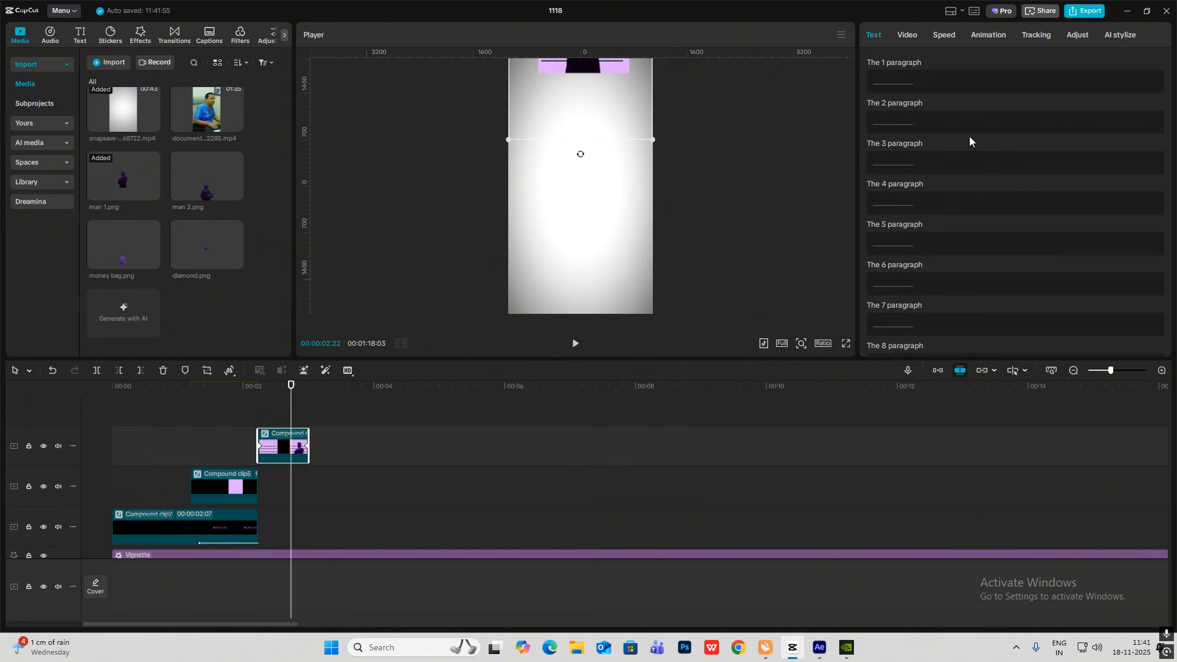
pyautogui.click(989, 35)
pyautogui.click(1073, 94)
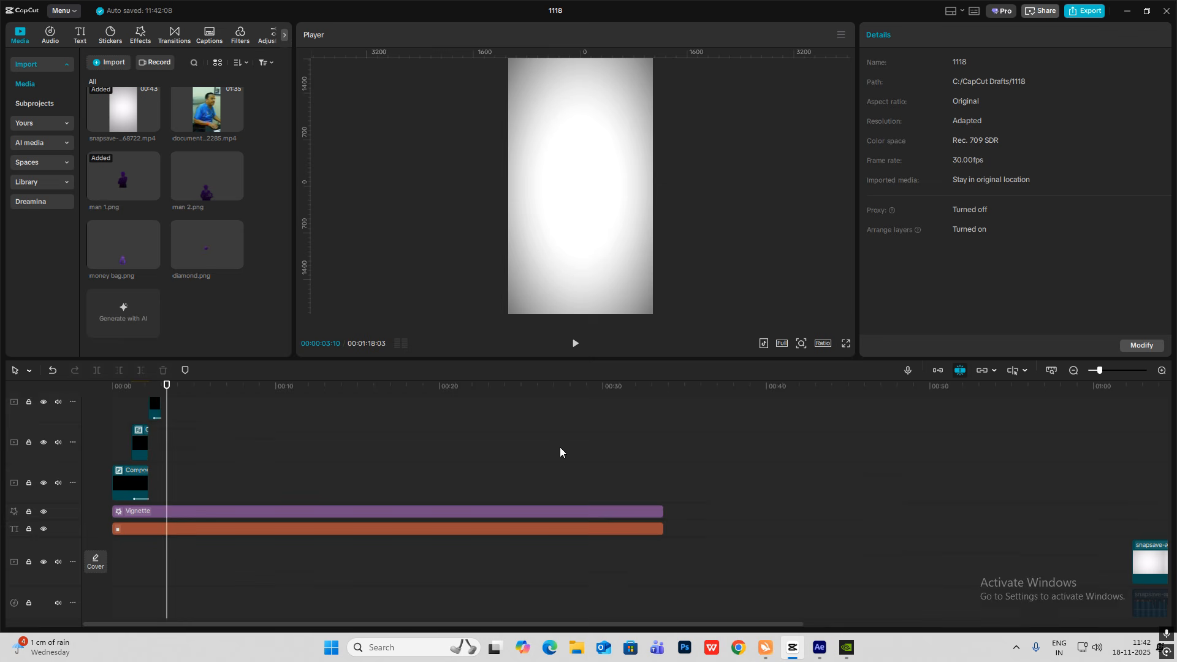
# Check the numbered circles in the reference clip around 00:01:05:04 and add a default text clip to the timeline after the panel clips.
pyautogui.scroll(-1, 562, 452)
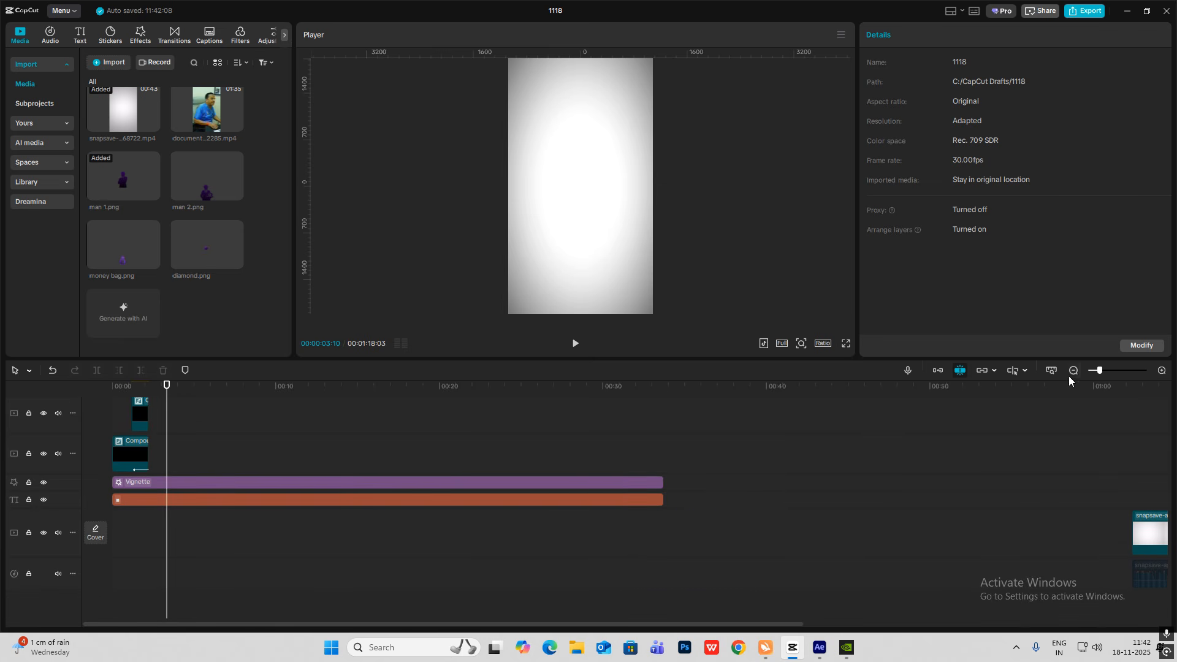
pyautogui.click(1073, 371)
pyautogui.click(657, 486)
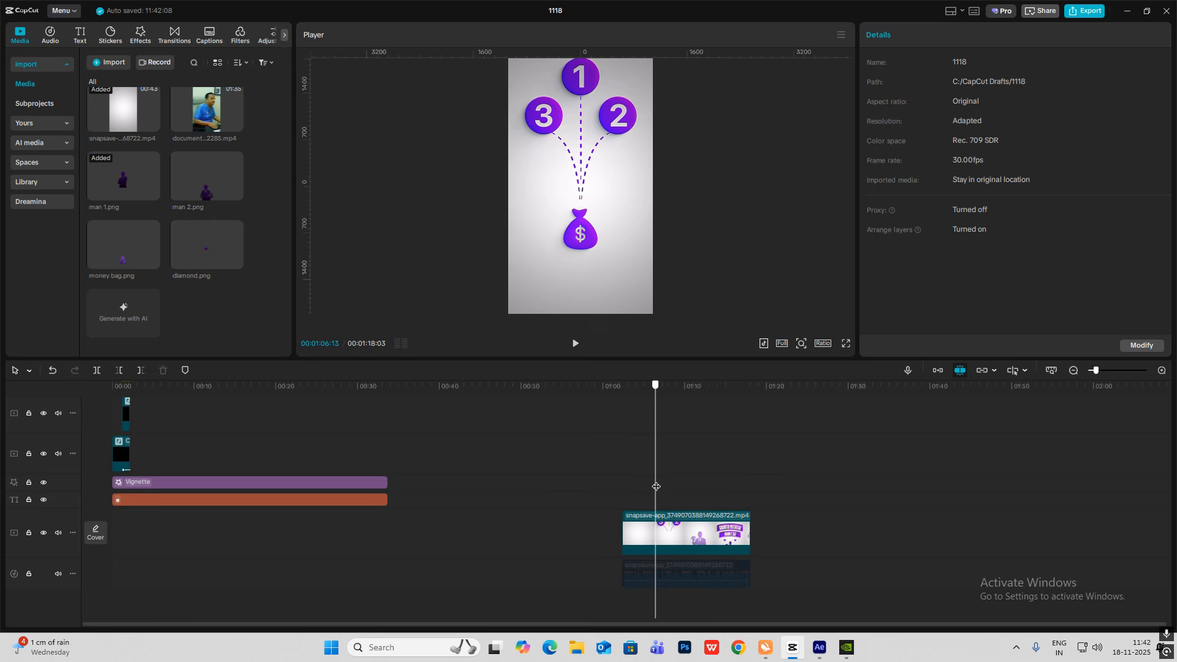
pyautogui.moveTo(656, 486); pyautogui.dragTo(644, 486)
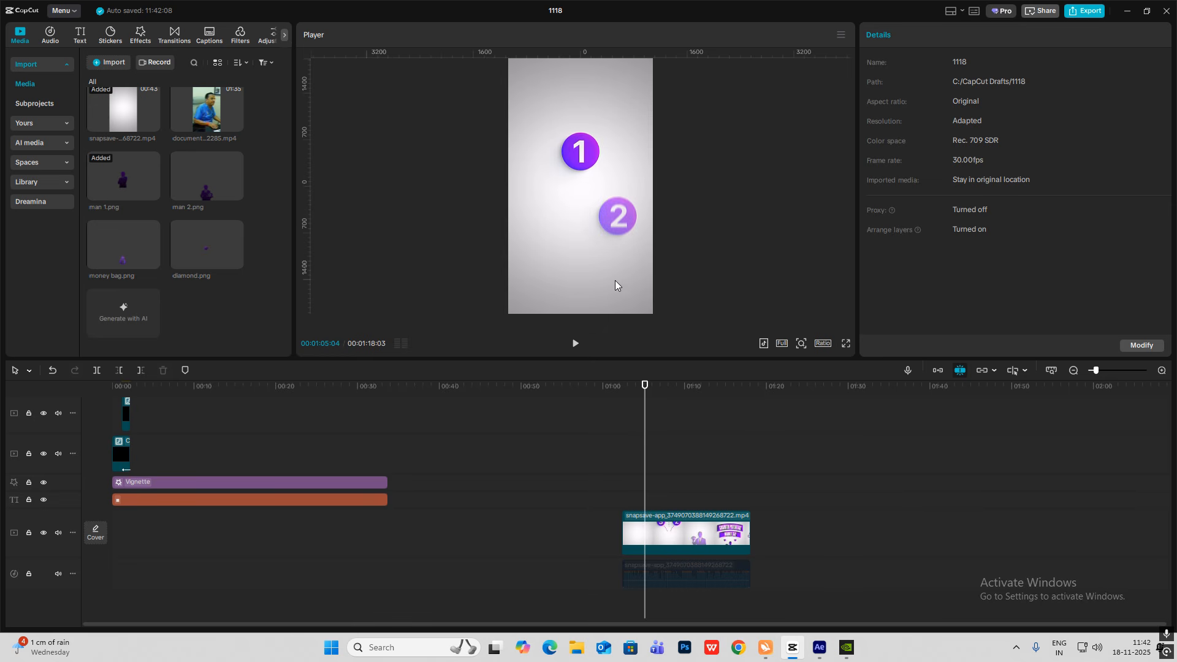
pyautogui.click(86, 39)
pyautogui.moveTo(113, 81); pyautogui.dragTo(160, 418)
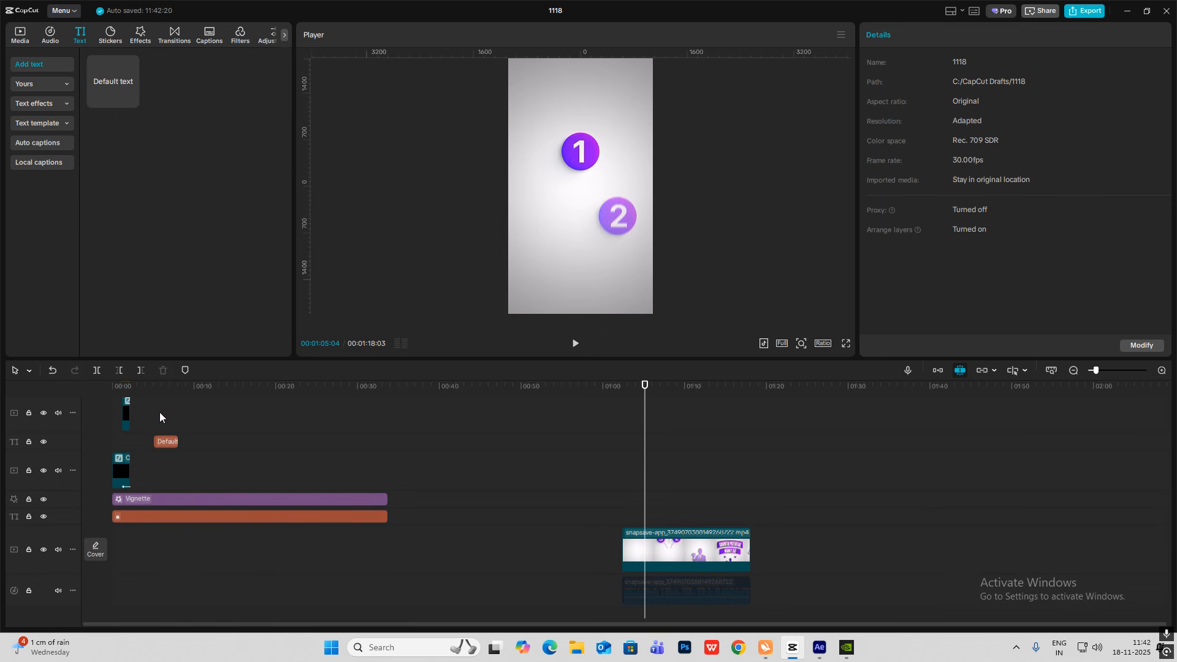
# Replace the wording of the default text clip after the panel clips with a filled circle symbol.
pyautogui.click(167, 442)
pyautogui.moveTo(1005, 103); pyautogui.dragTo(601, 68)
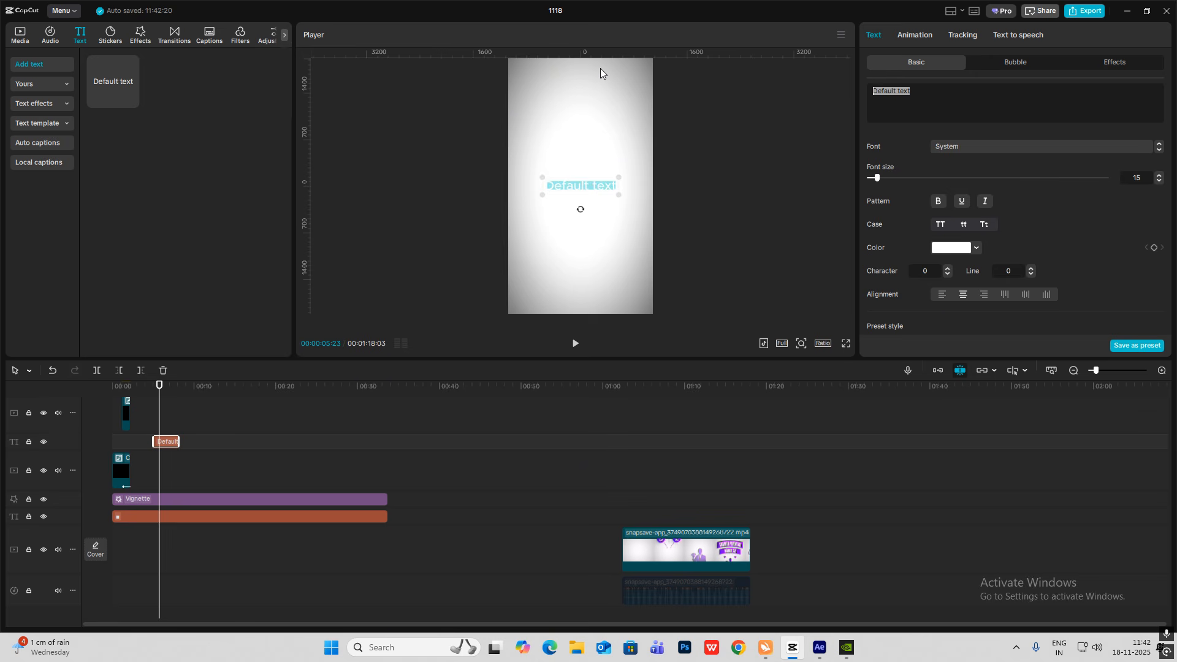
pyautogui.press('super+period')
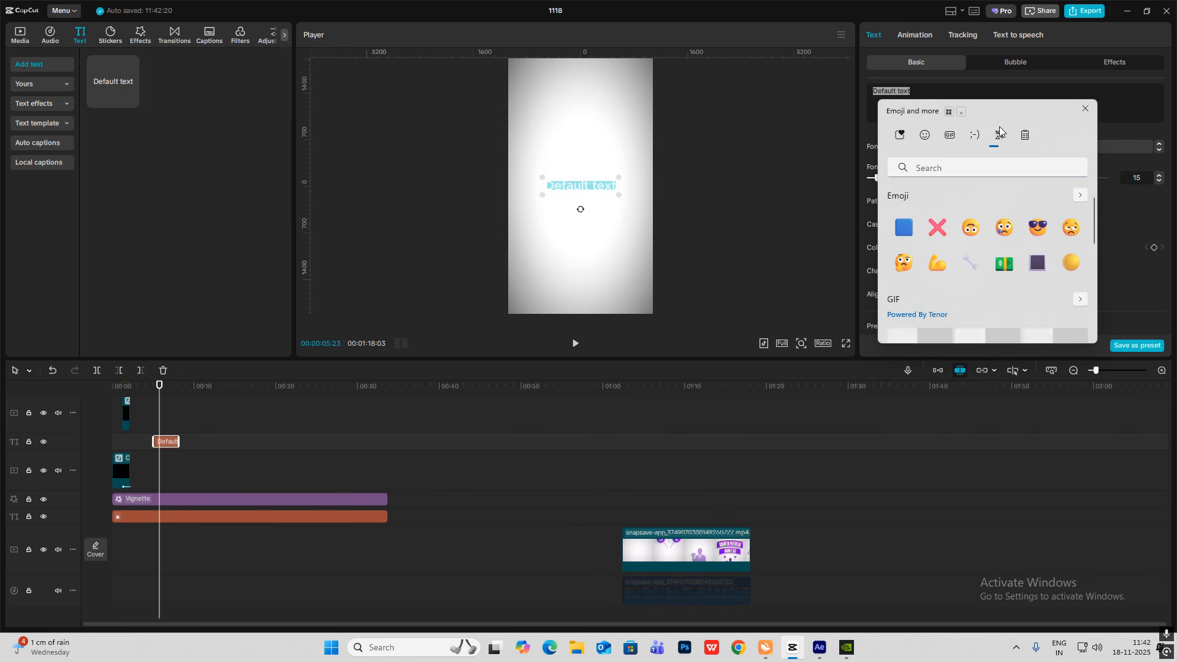
pyautogui.click(999, 126)
pyautogui.click(936, 199)
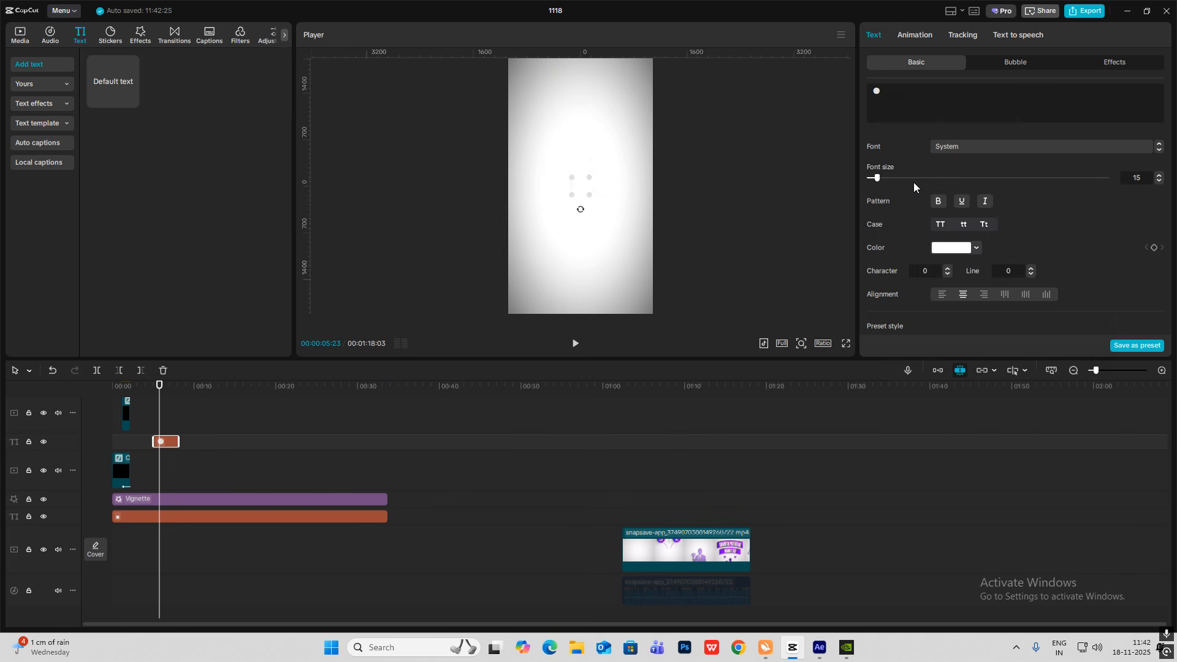
# Set the circle symbol's font size to 56 and its color to purple 922EFF.
pyautogui.moveTo(899, 182); pyautogui.dragTo(911, 184)
pyautogui.click(977, 248)
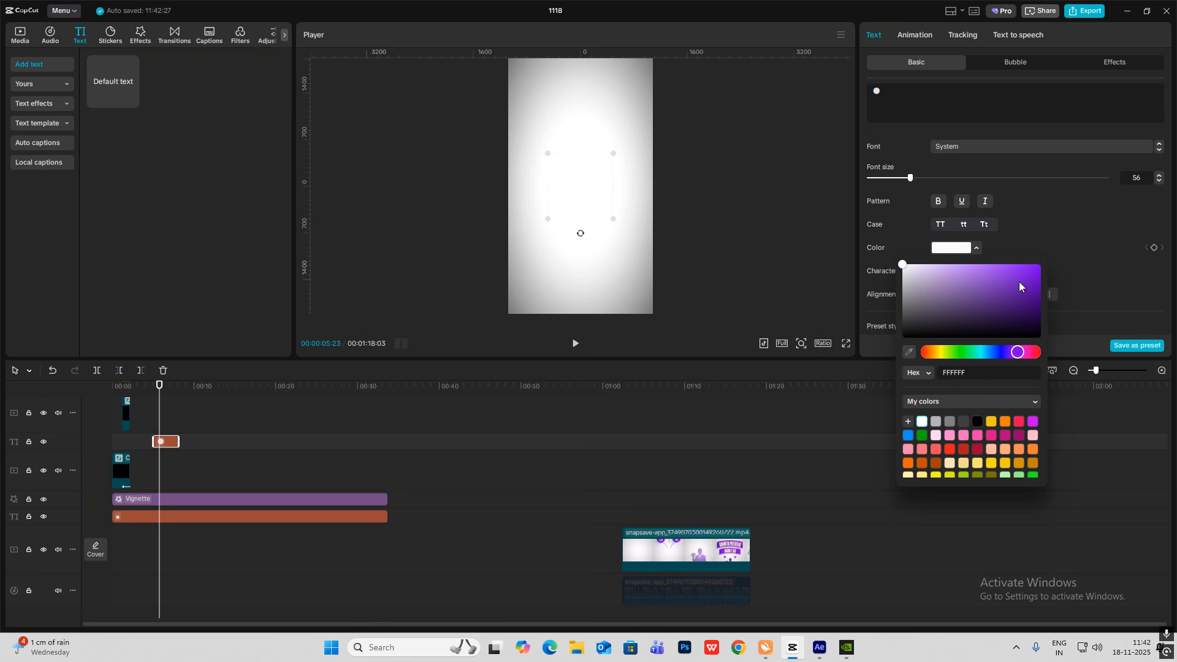
pyautogui.moveTo(1019, 282); pyautogui.dragTo(1017, 255)
pyautogui.click(1105, 253)
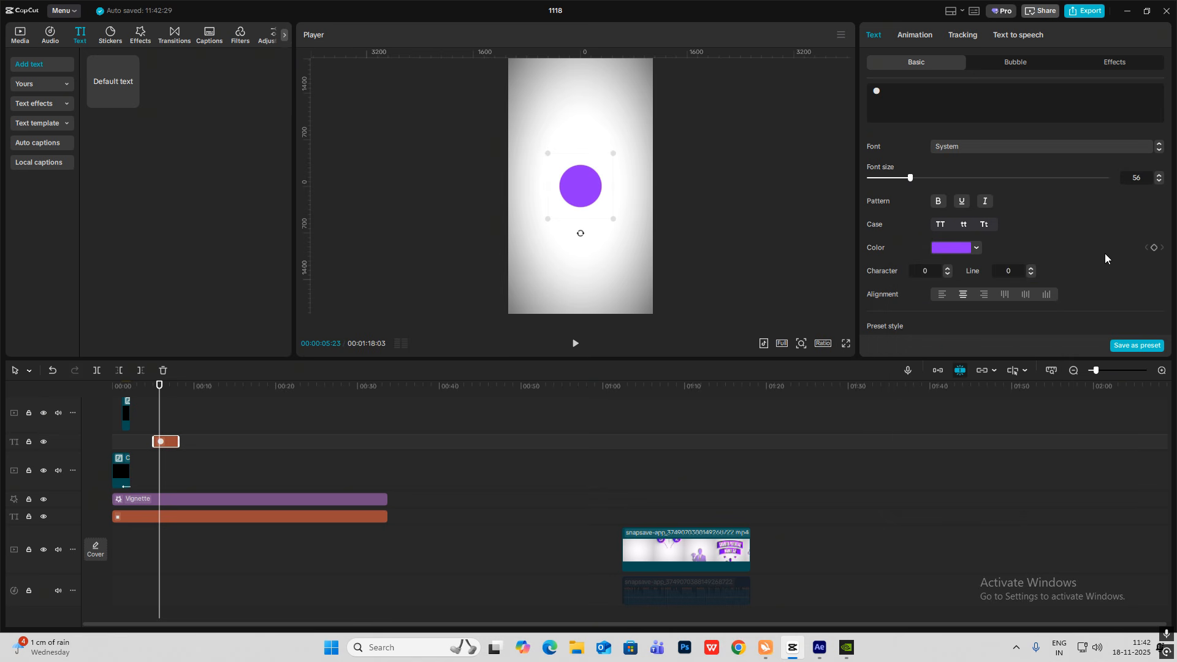
# Duplicate the purple circle text clip and recolor the upper copy to a brighter magenta-purple.
pyautogui.hotkey('ctrl', 'c')
pyautogui.hotkey('ctrl', 'v')
pyautogui.click(960, 249)
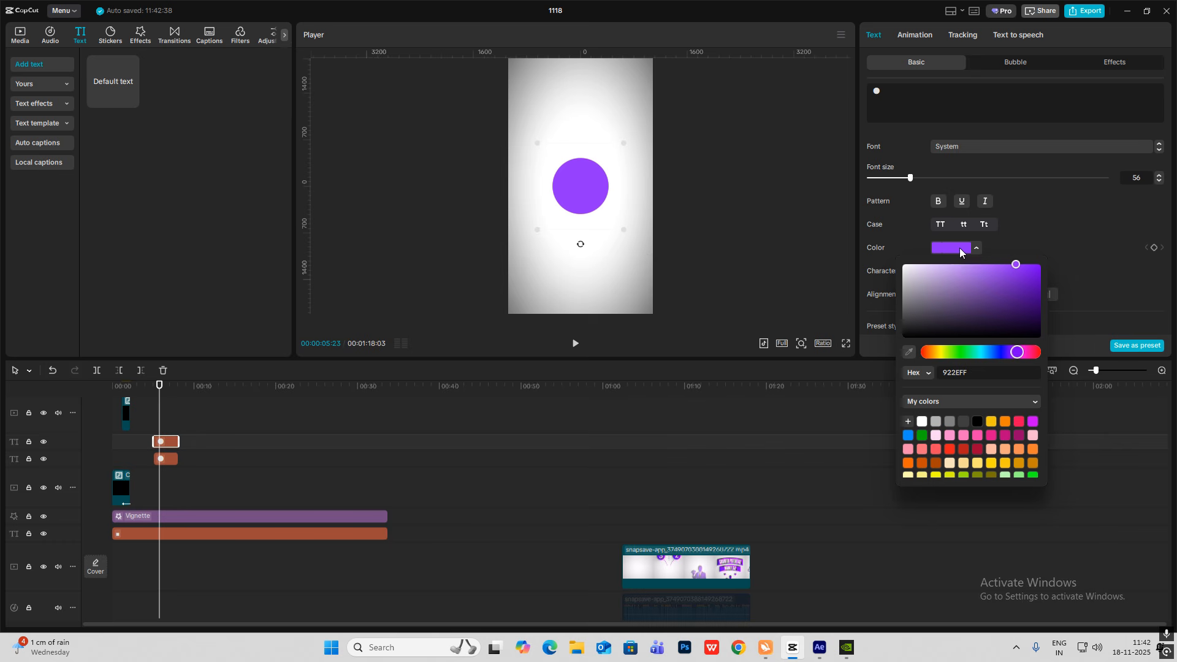
pyautogui.moveTo(1015, 359); pyautogui.dragTo(1014, 359)
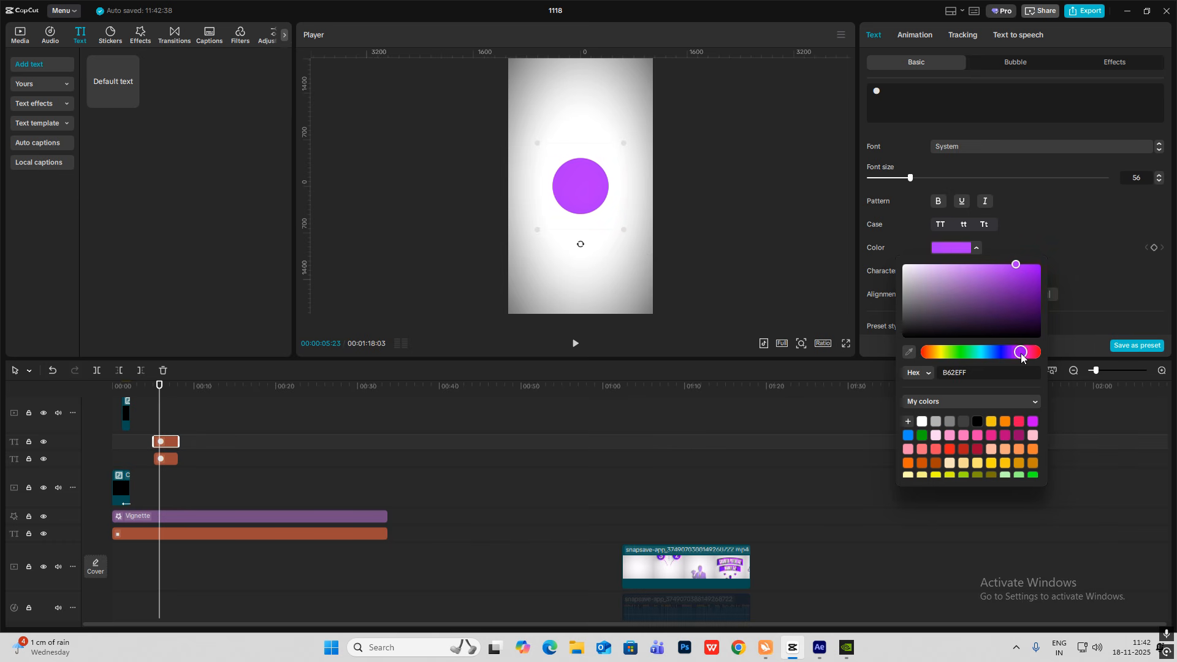
pyautogui.moveTo(1022, 272); pyautogui.dragTo(1029, 264)
pyautogui.moveTo(603, 197)
pyautogui.mouseDown()
pyautogui.moveTo(613, 208)
pyautogui.moveTo(590, 189)
pyautogui.mouseUp()
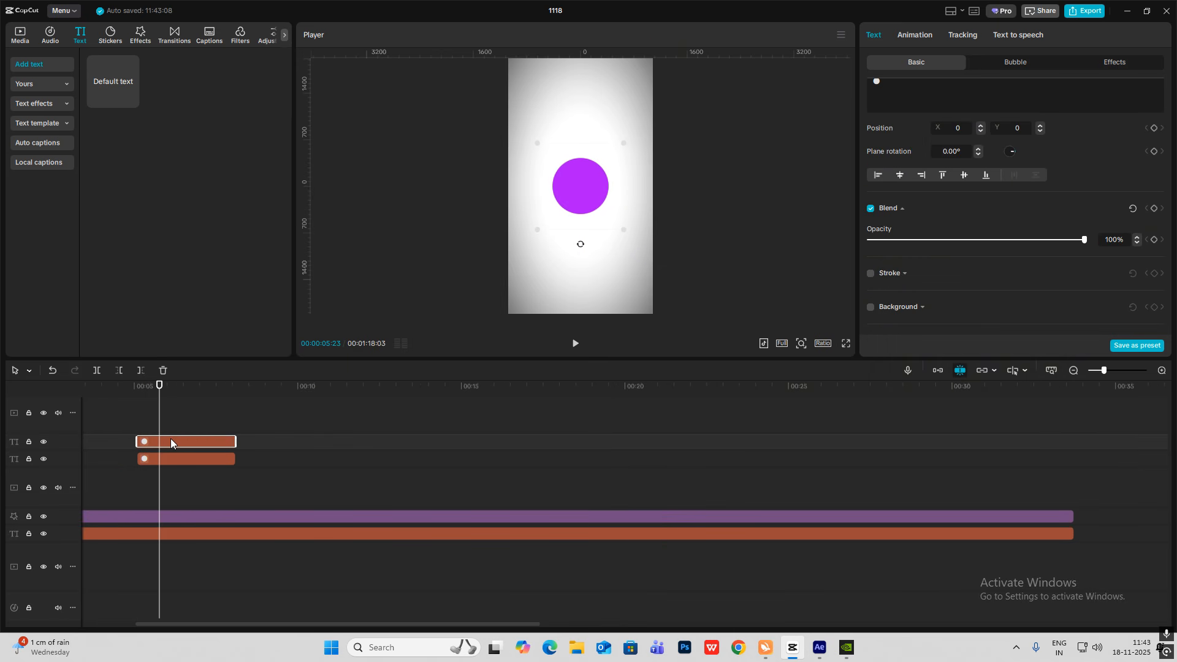
# Turn the upper circle into a compound clip and apply a Split mask that blends diagonally into the circle beneath.
pyautogui.hotkey('alt', 'g')
pyautogui.click(908, 35)
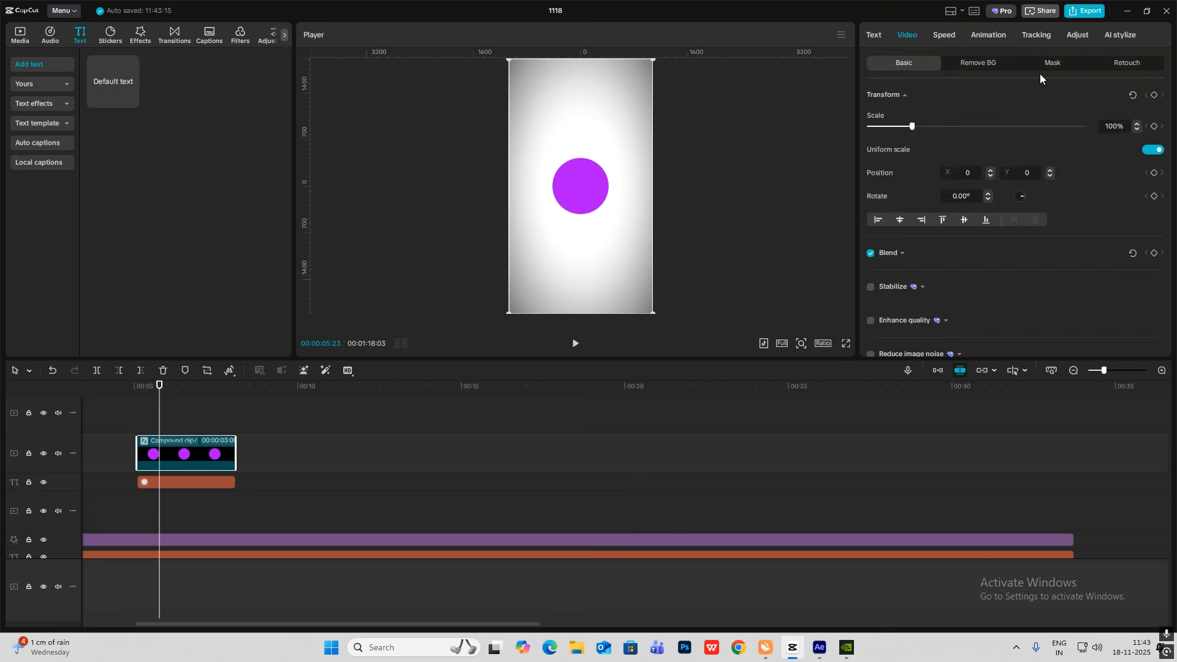
pyautogui.click(1042, 64)
pyautogui.click(883, 115)
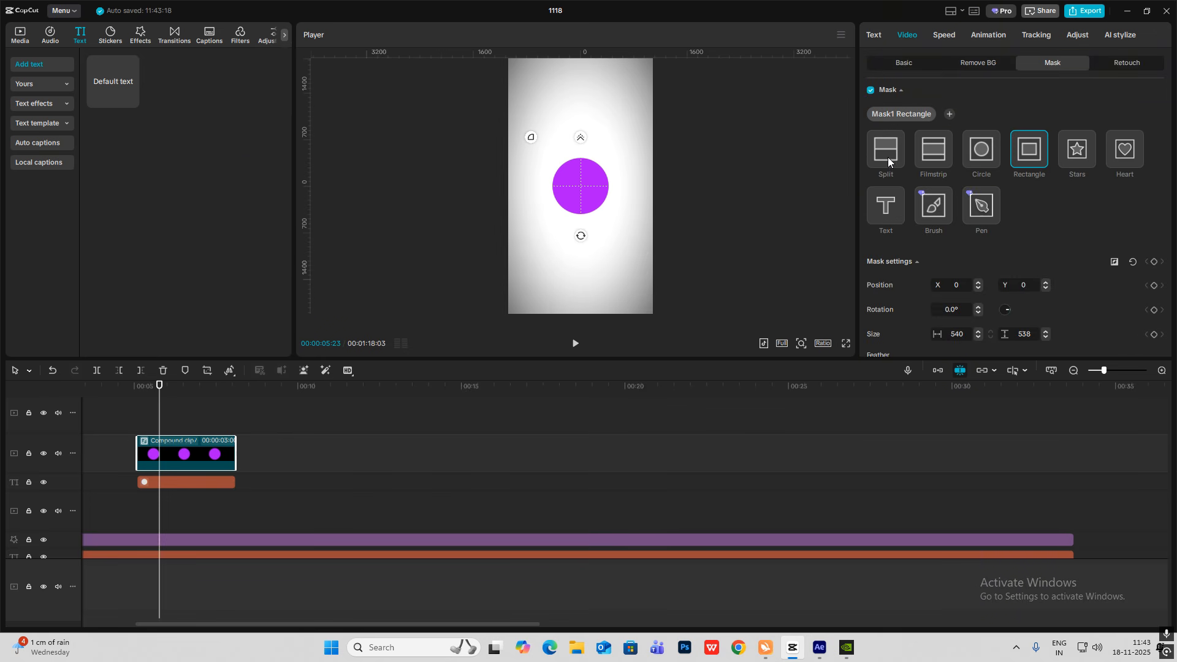
pyautogui.click(889, 162)
pyautogui.moveTo(592, 204); pyautogui.dragTo(573, 179)
# Add a default text clip above the circle clips and change its text to 1.
pyautogui.click(904, 63)
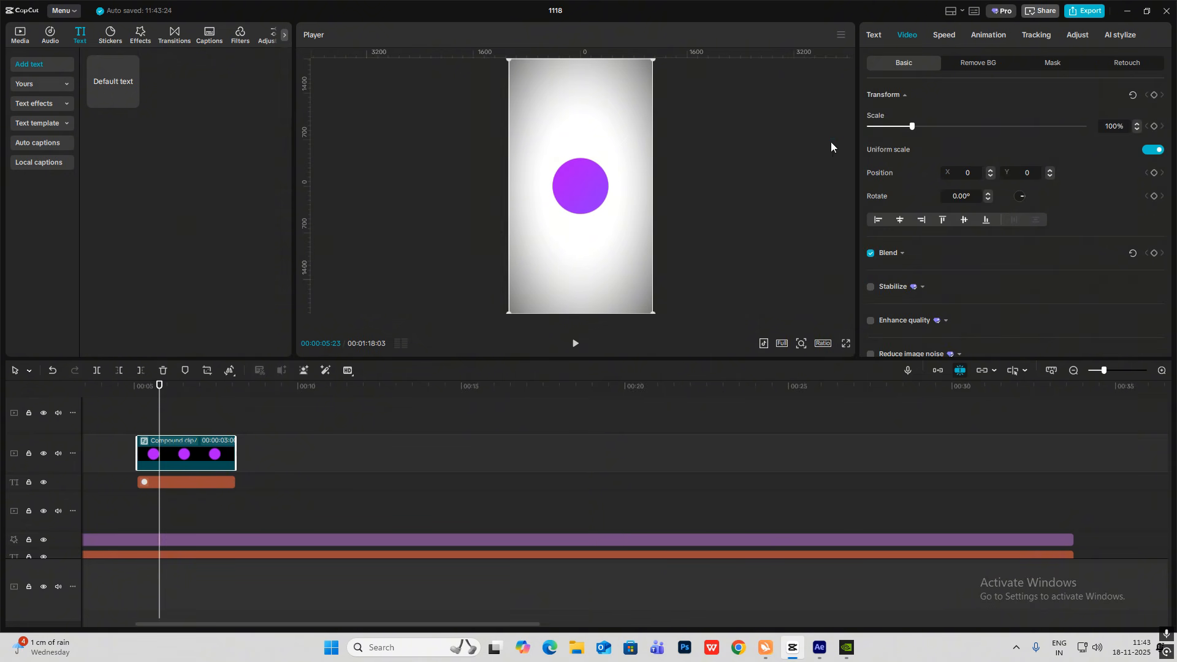
pyautogui.click(803, 344)
pyautogui.moveTo(779, 363); pyautogui.dragTo(771, 363)
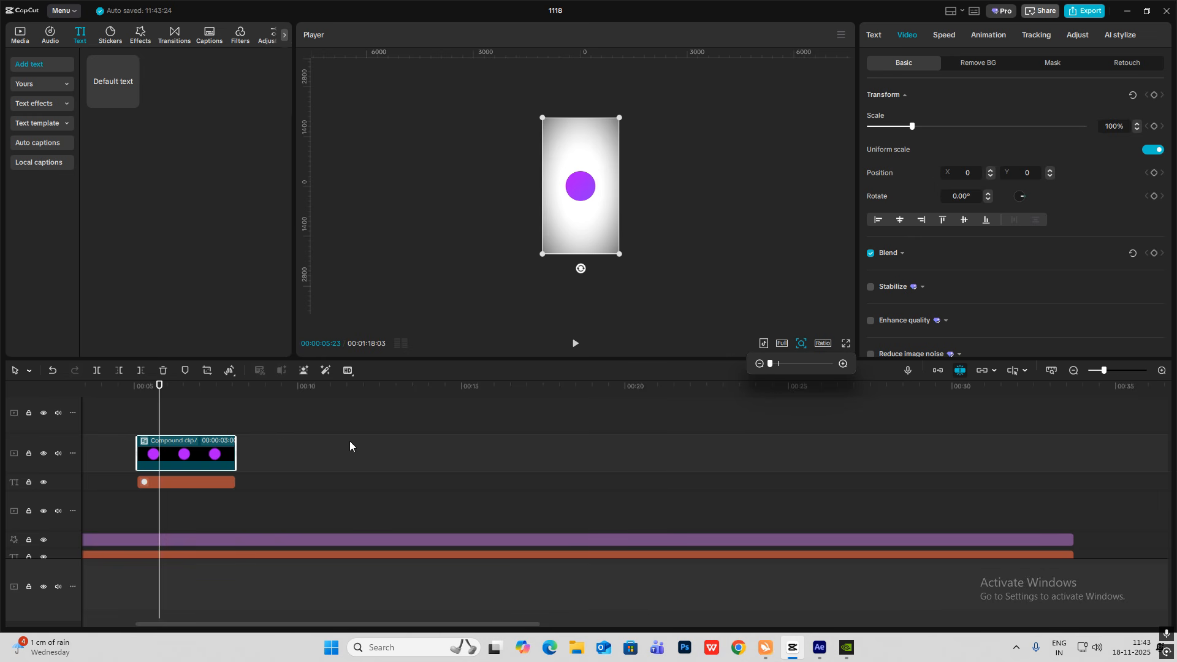
pyautogui.moveTo(97, 65); pyautogui.dragTo(138, 432)
pyautogui.moveTo(959, 94); pyautogui.dragTo(659, 73)
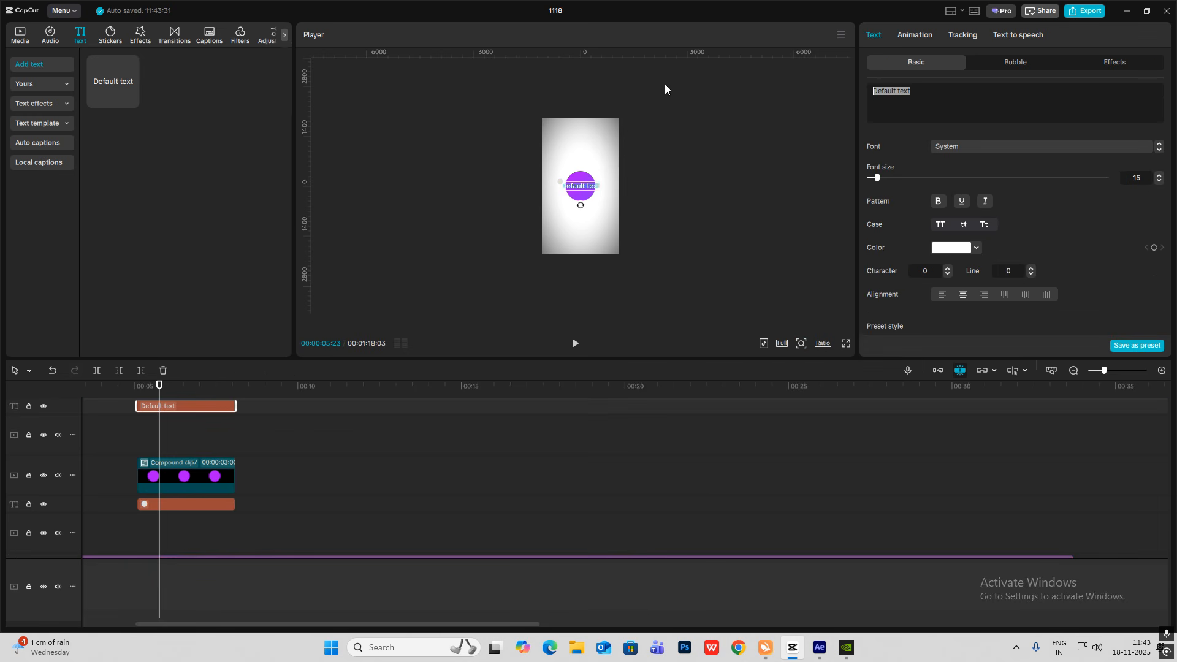
pyautogui.write('1')
# Set the numeral 1's font to Montserrat and enlarge it to fill most of the circle.
pyautogui.click(962, 147)
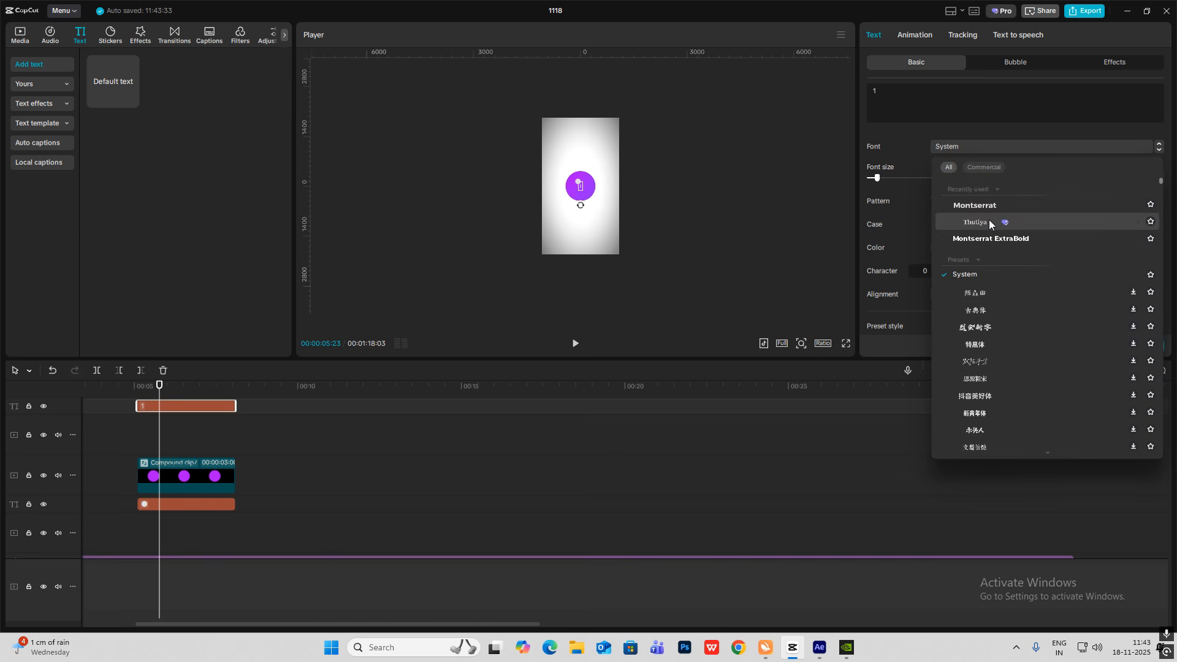
pyautogui.click(988, 203)
pyautogui.moveTo(575, 180); pyautogui.dragTo(557, 148)
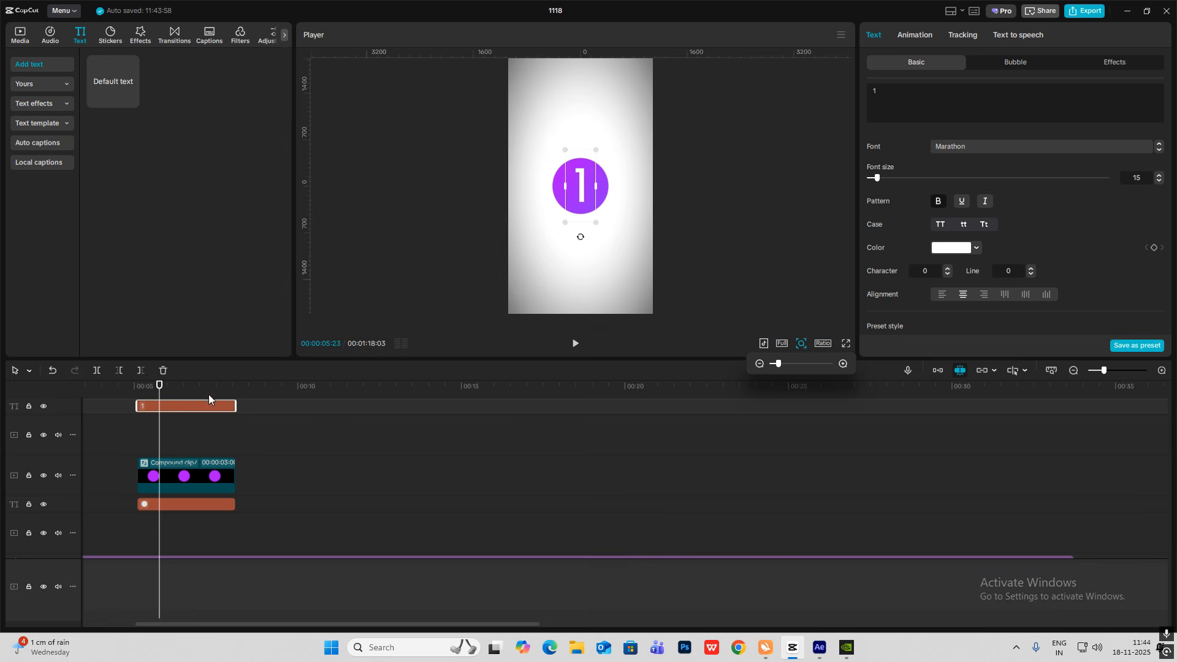
# Combine the numeral 1 and both circle clips into one compound clip.
pyautogui.scroll(1, 246, 410)
pyautogui.moveTo(276, 414); pyautogui.dragTo(195, 554)
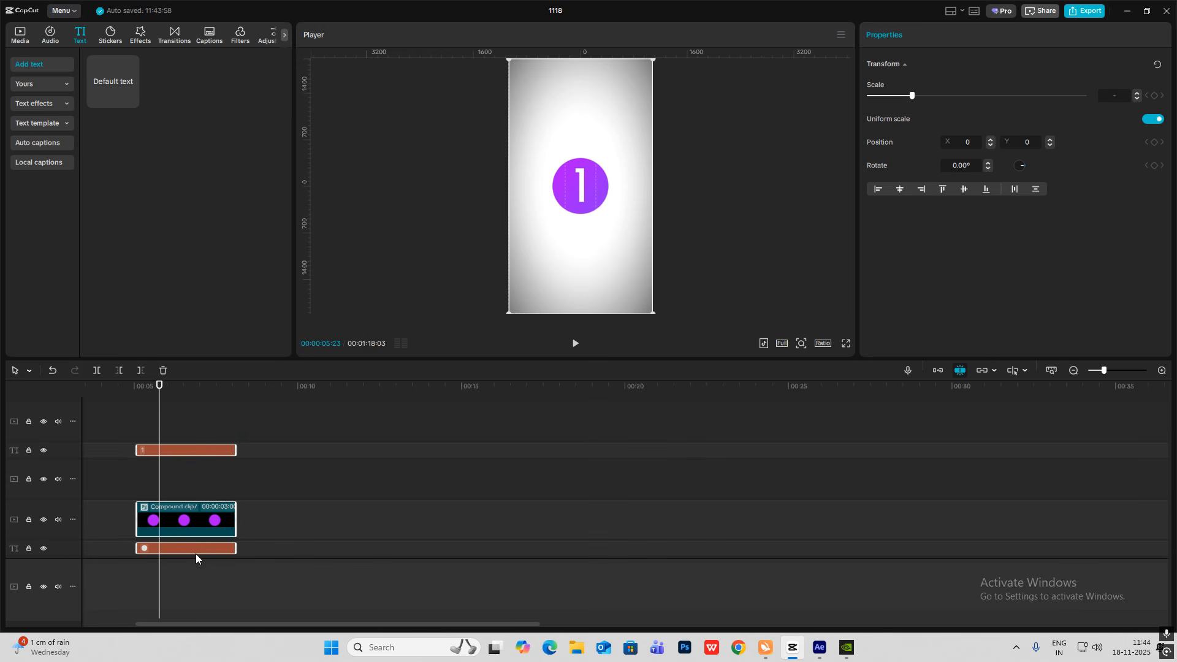
pyautogui.hotkey('alt', 'g')
pyautogui.scroll(1, 472, 401)
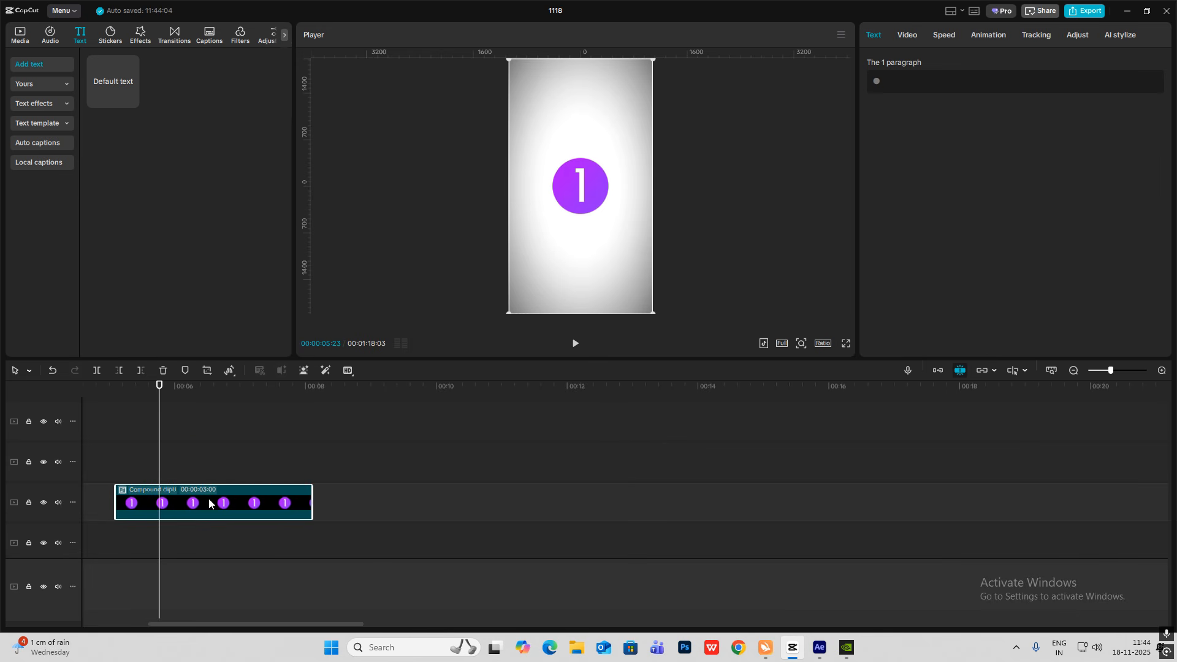
# Duplicate the numbered-circle compound clip onto the tracks above and change the middle copy's numeral to 2.
pyautogui.moveTo(190, 504); pyautogui.dragTo(185, 462)
pyautogui.doubleClick(145, 450)
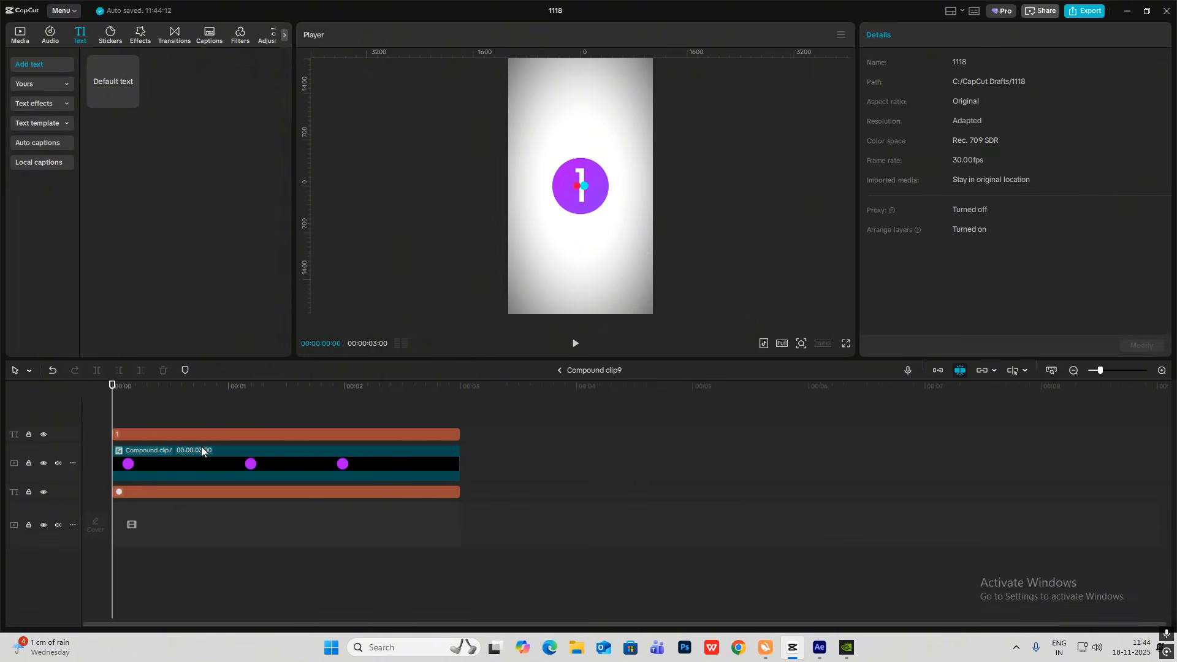
pyautogui.click(137, 436)
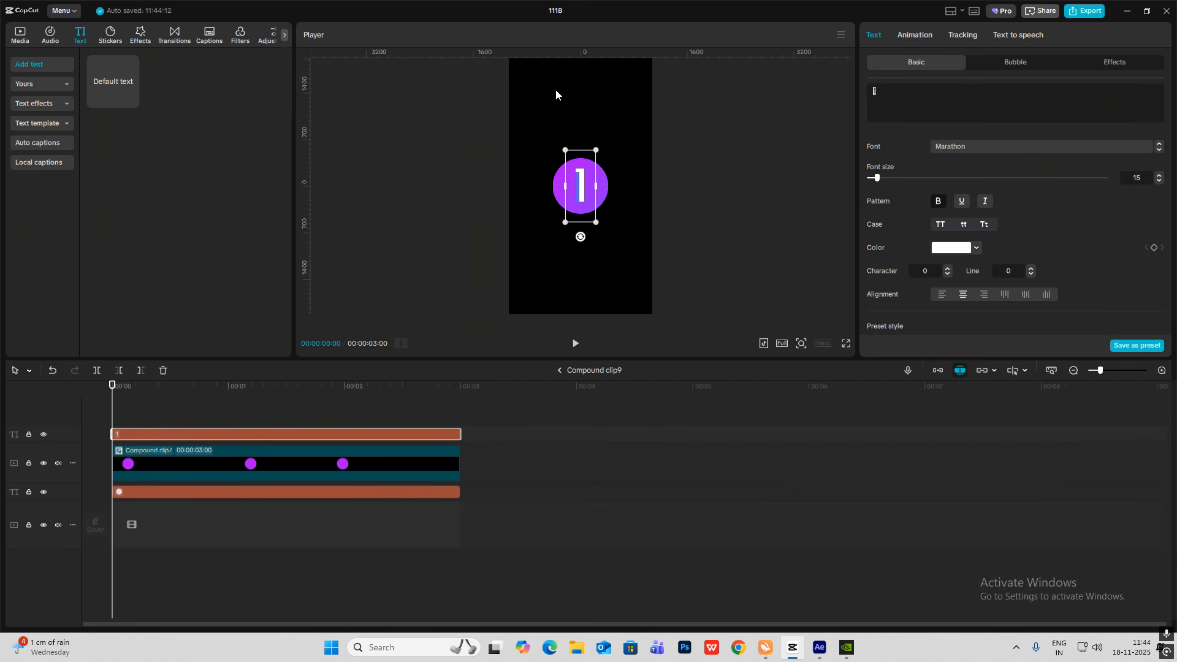
pyautogui.write('2')
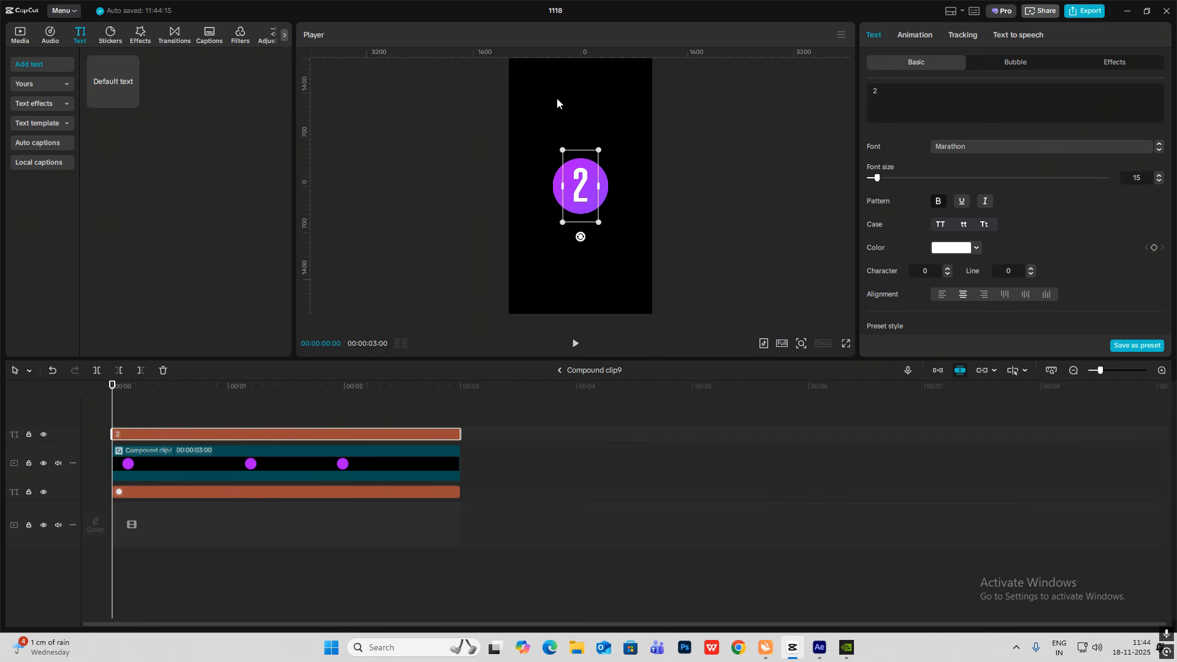
pyautogui.click(560, 370)
# Change the numeral inside the topmost circle compound clip to 3 and return to the main timeline.
pyautogui.doubleClick(164, 413)
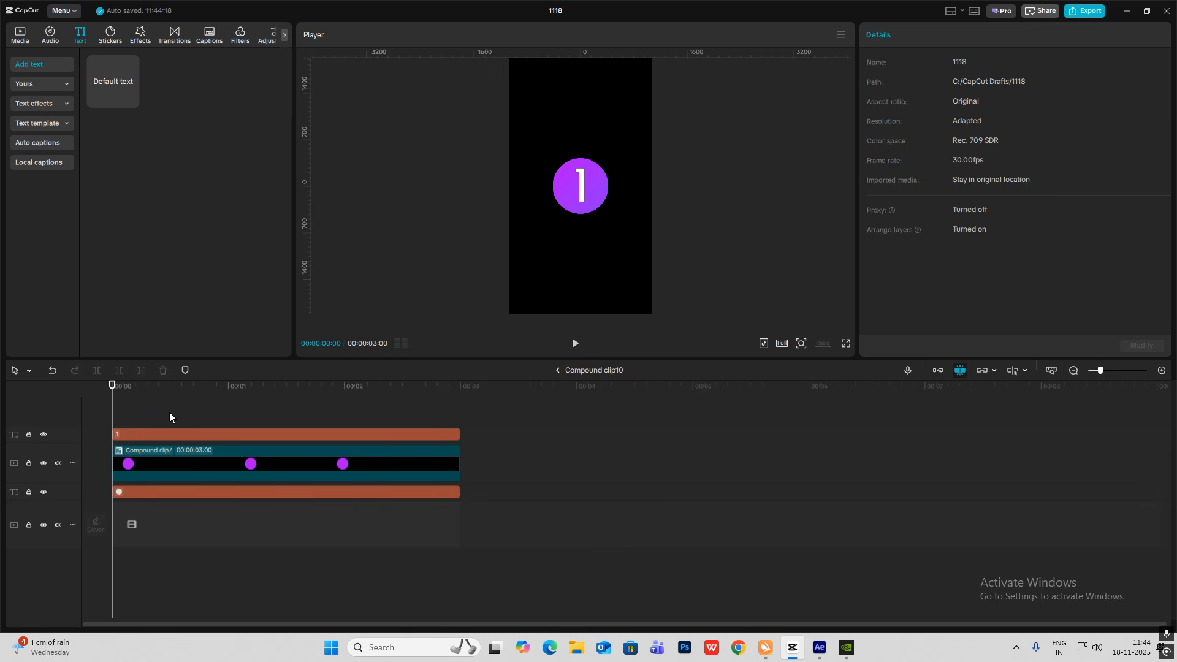
pyautogui.click(135, 435)
pyautogui.write('3')
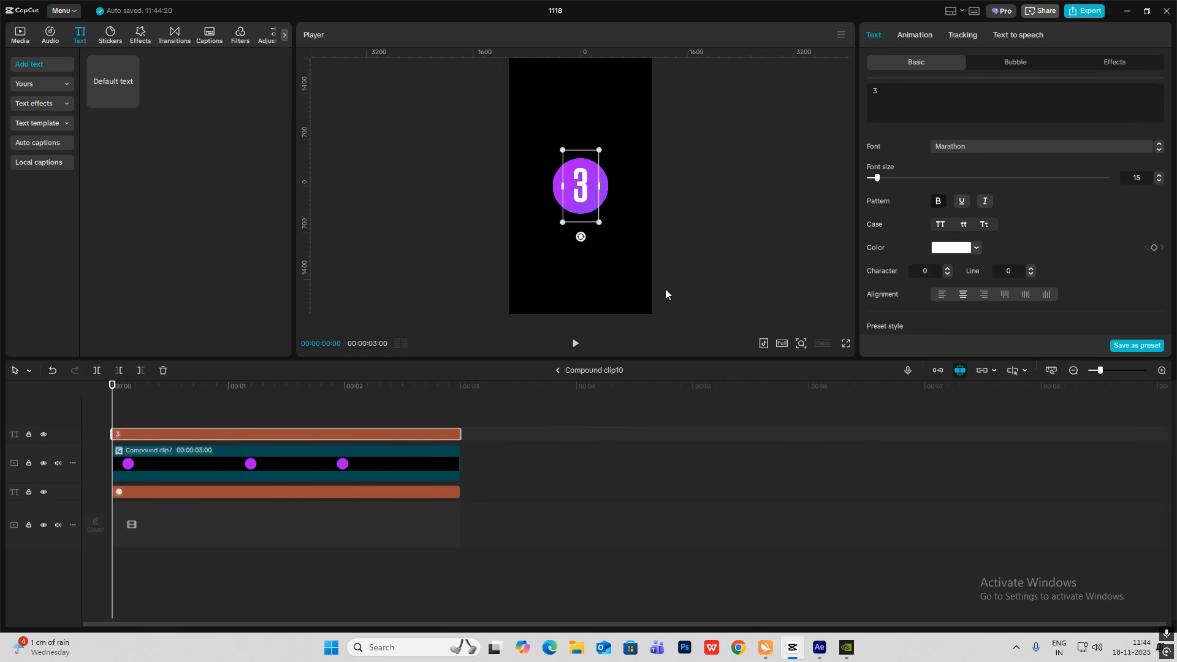
pyautogui.click(558, 370)
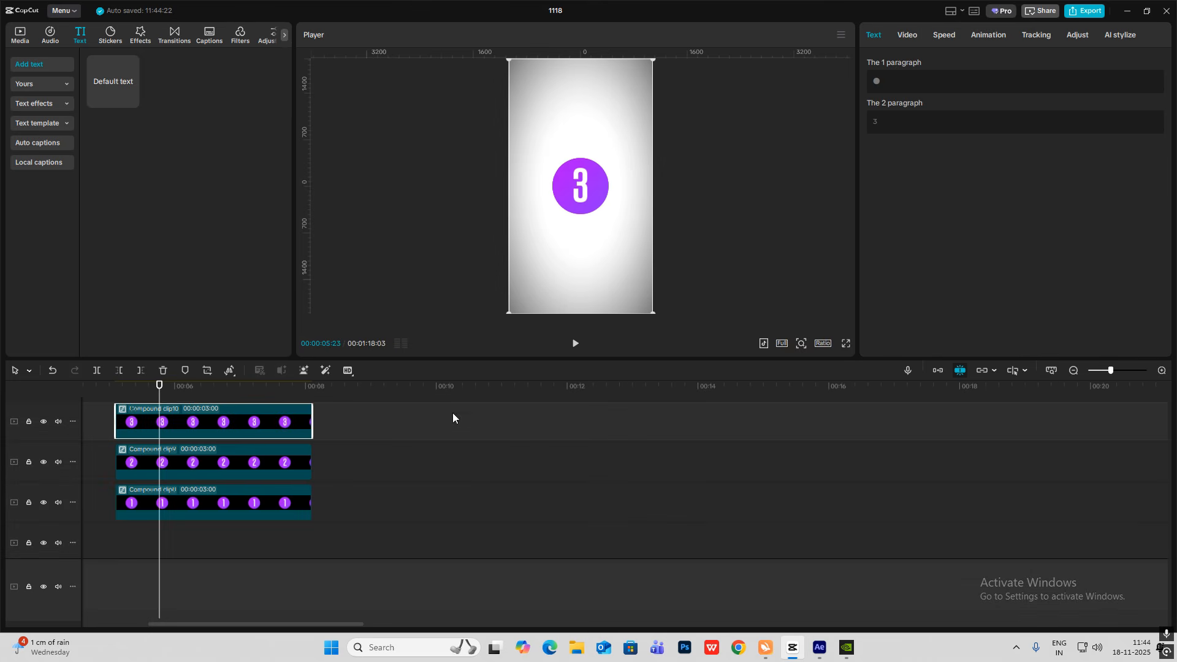
# Move the three numbered-circle clips to start at 00:00:02:07 with the upper panel clip, raising circle 1 near the top of the frame.
pyautogui.click(1073, 373)
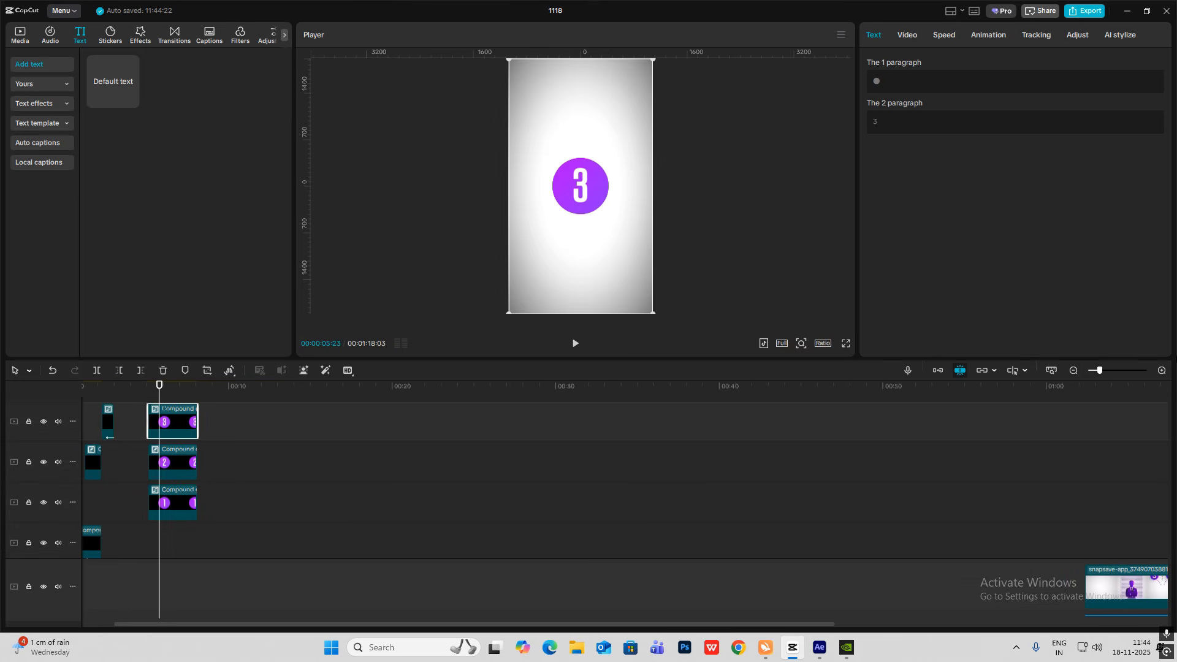
pyautogui.click(1162, 371)
pyautogui.click(51, 445)
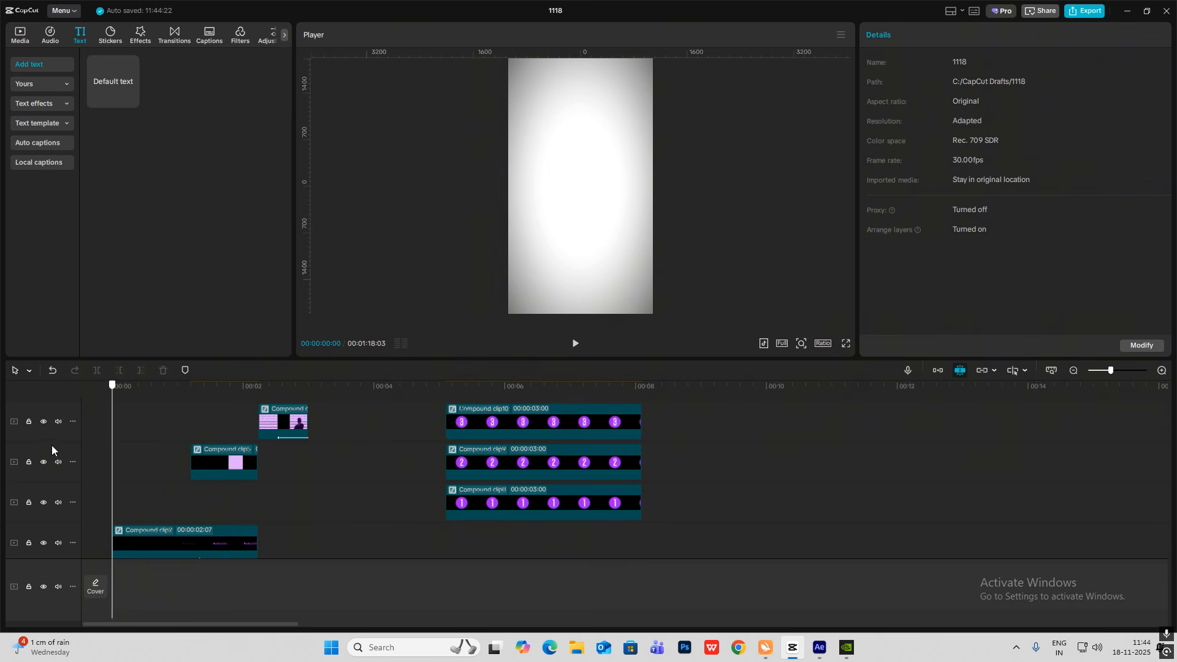
pyautogui.moveTo(112, 445); pyautogui.dragTo(282, 449)
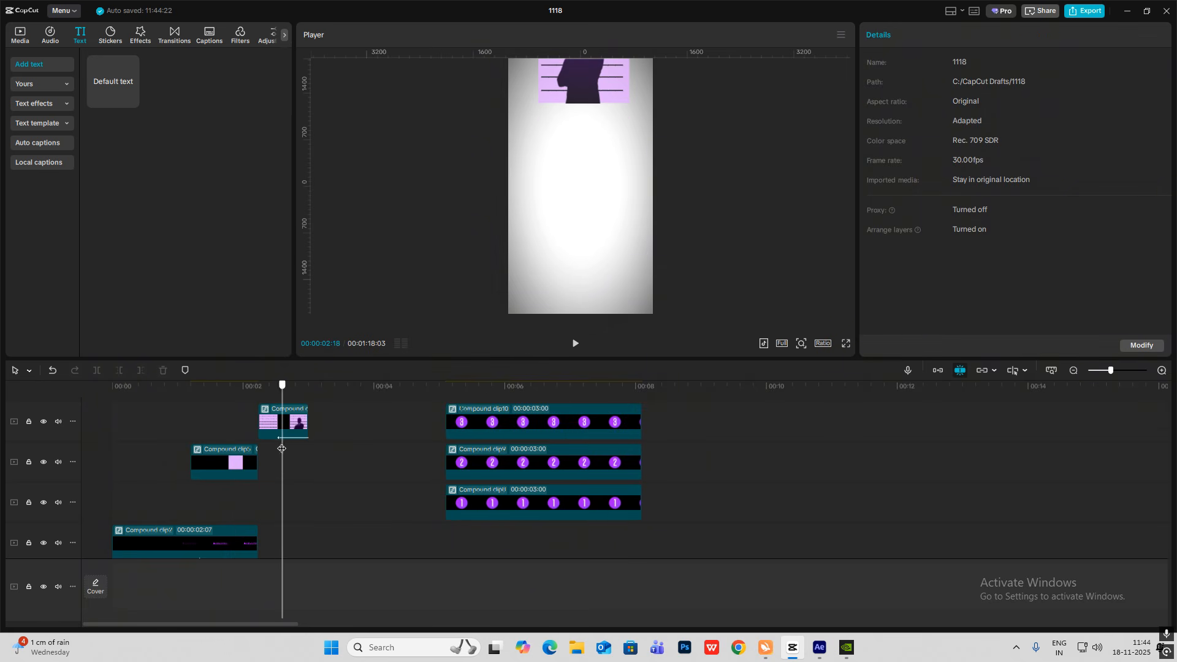
pyautogui.click(478, 437)
pyautogui.moveTo(480, 490); pyautogui.dragTo(289, 481)
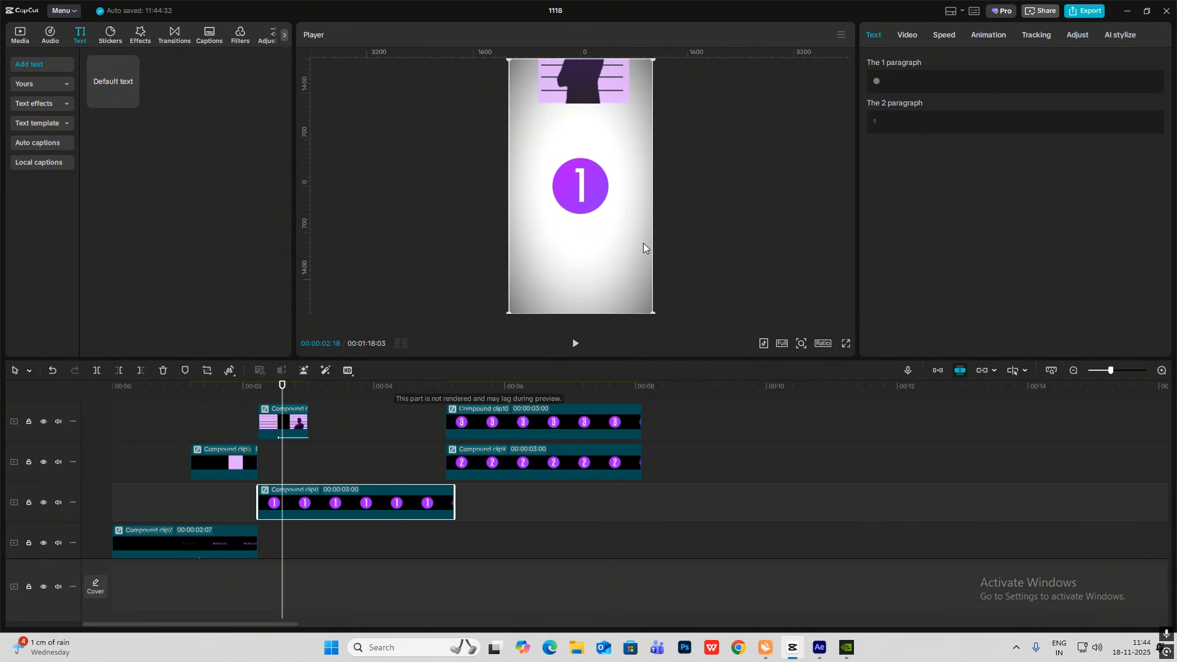
pyautogui.moveTo(592, 178); pyautogui.dragTo(595, 105)
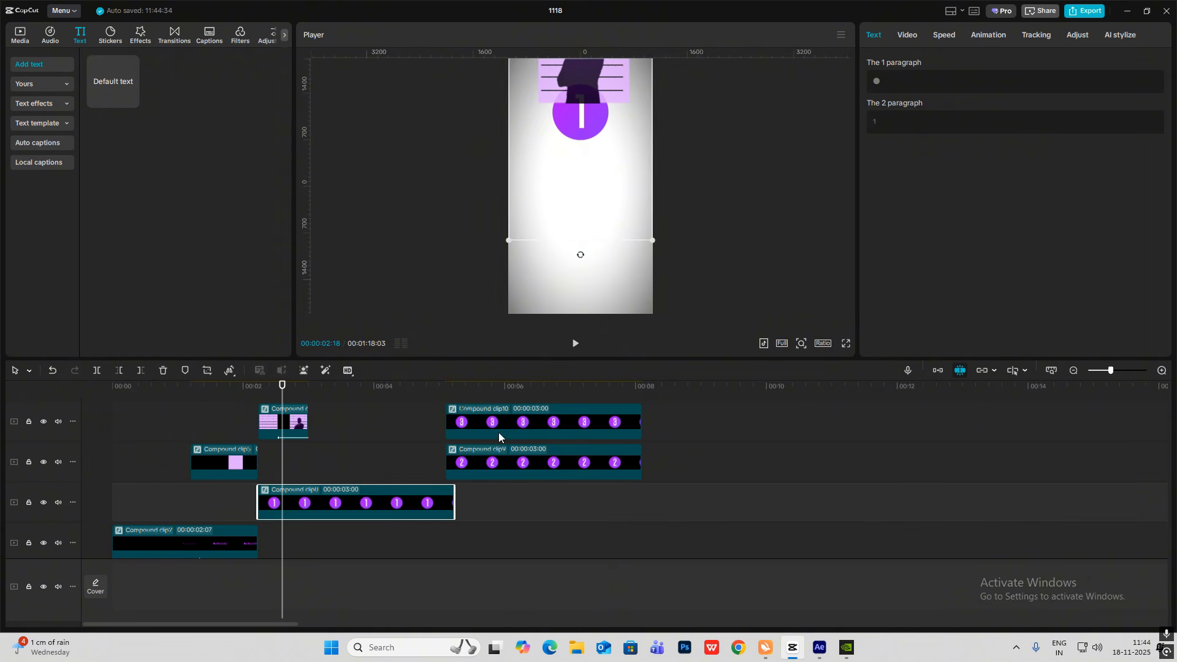
pyautogui.moveTo(499, 463); pyautogui.dragTo(311, 463)
pyautogui.moveTo(482, 423); pyautogui.dragTo(337, 458)
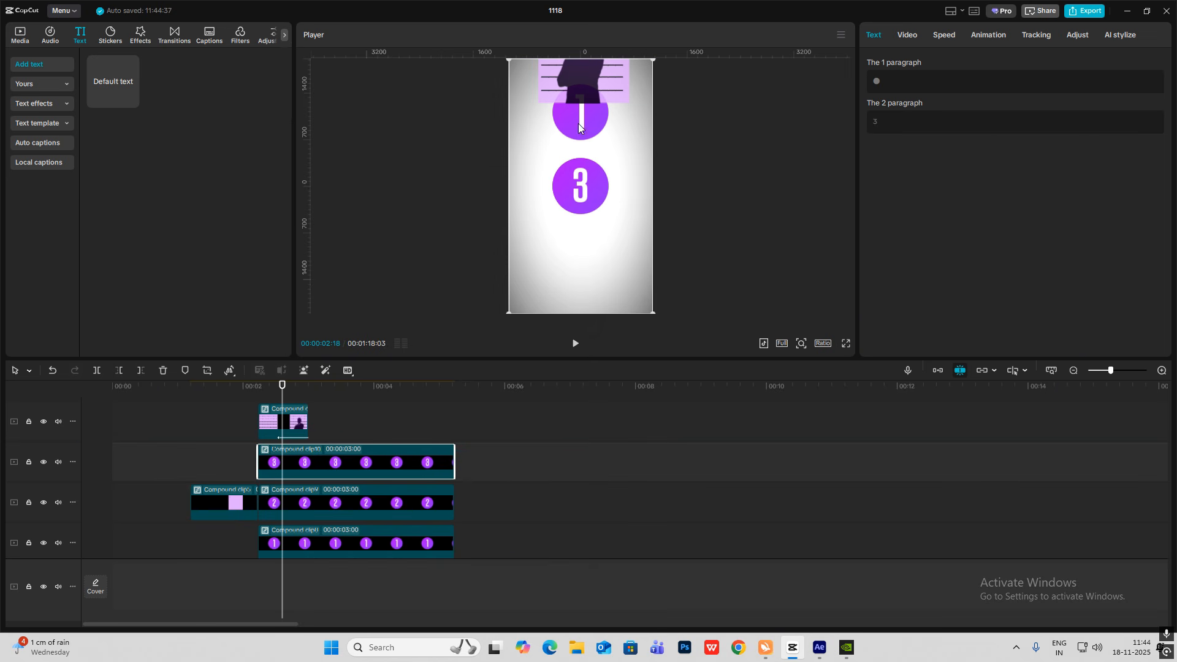
# Arrange circles 3 and 2 side by side below circle 1 and scale all three clips down to 76%.
pyautogui.moveTo(579, 128); pyautogui.dragTo(615, 106)
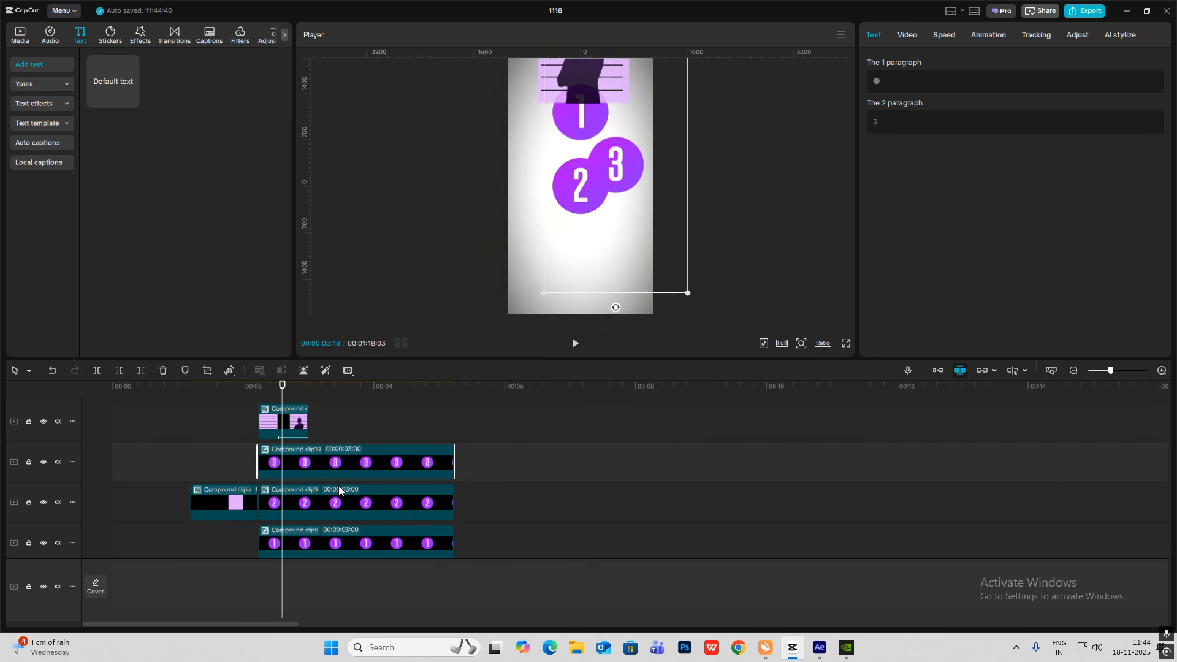
pyautogui.click(338, 489)
pyautogui.moveTo(580, 194); pyautogui.dragTo(549, 175)
pyautogui.moveTo(576, 430); pyautogui.dragTo(447, 543)
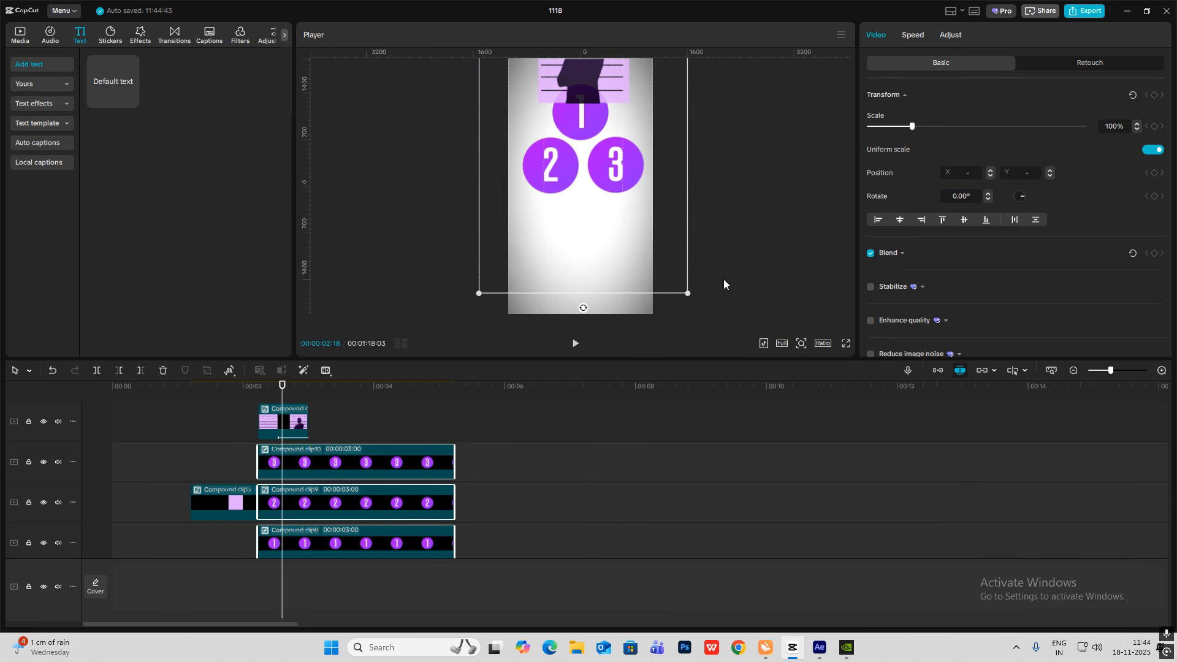
pyautogui.moveTo(690, 293); pyautogui.dragTo(634, 237)
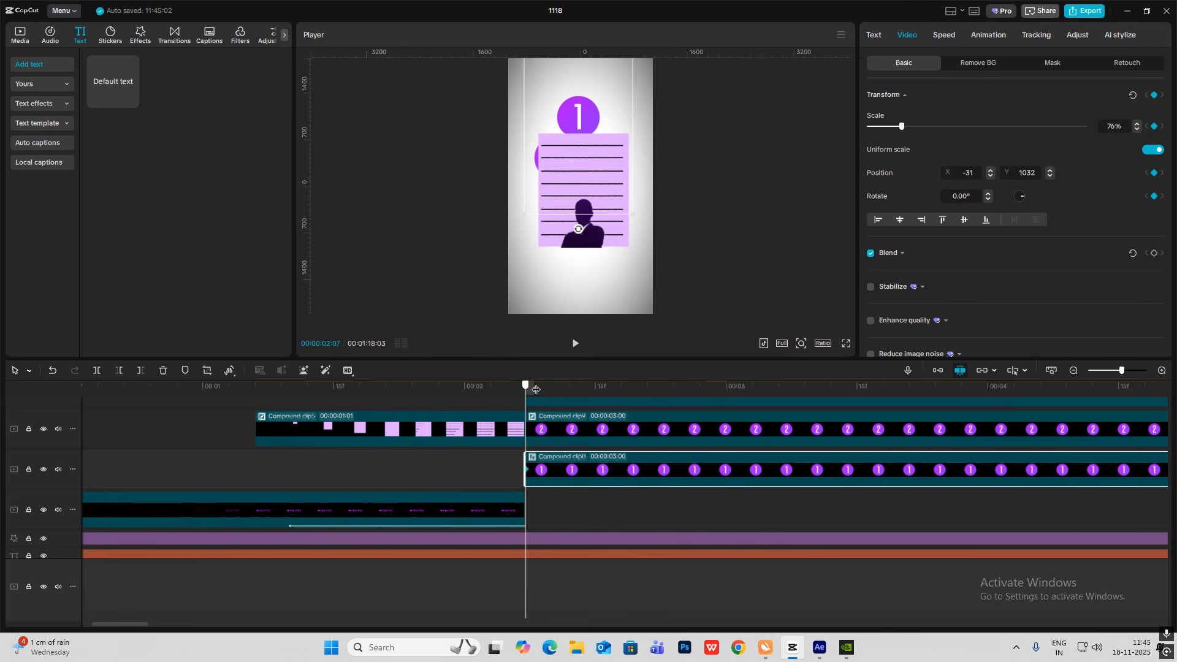
# Add transform keyframes at 00:00:03:00 to the circle 1, circle 2 and circle 3 clips.
pyautogui.click(613, 387)
pyautogui.moveTo(619, 407); pyautogui.dragTo(727, 420)
pyautogui.scroll(1, 727, 420)
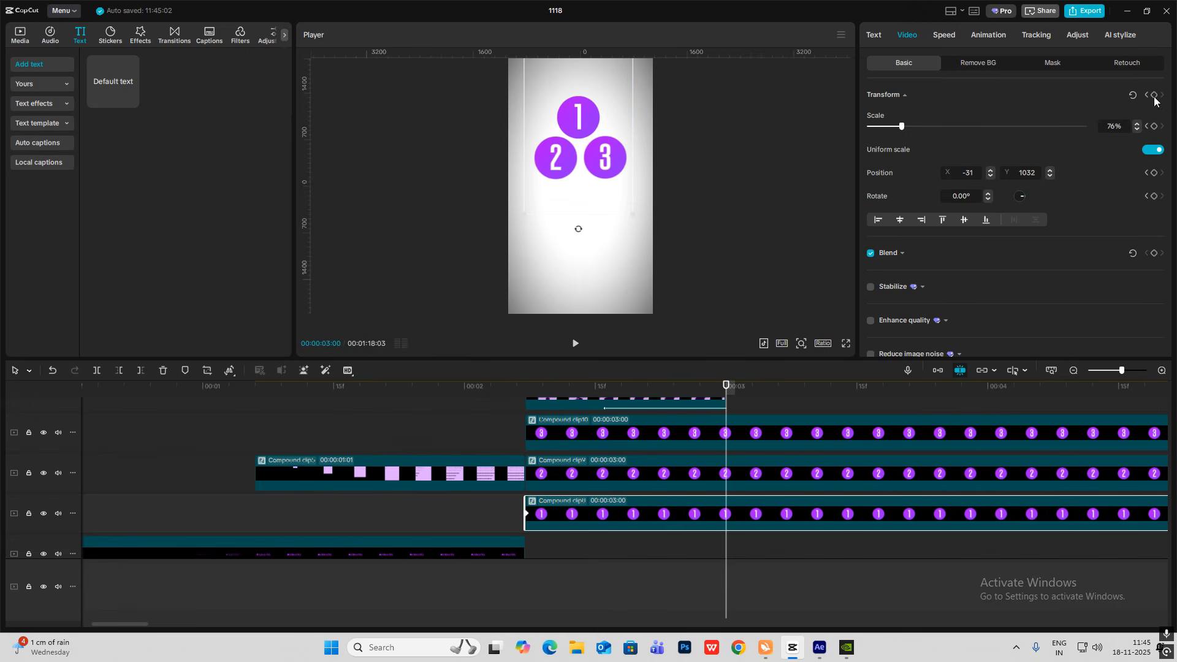
pyautogui.click(551, 265)
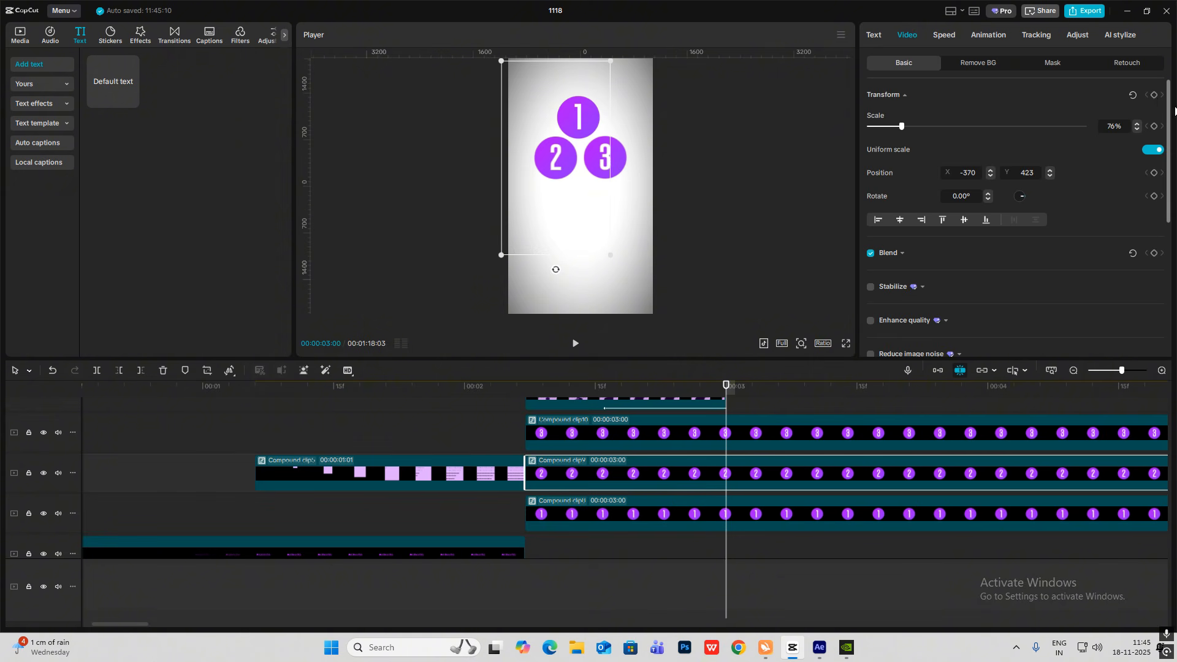
pyautogui.click(1154, 95)
pyautogui.click(758, 433)
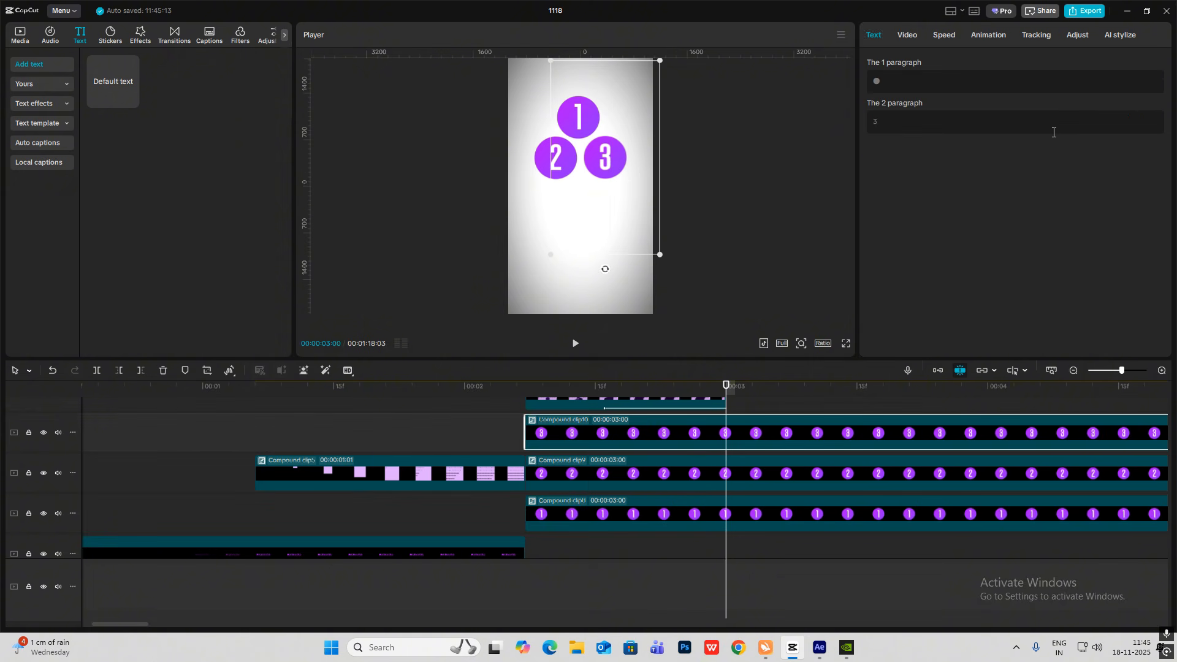
pyautogui.click(908, 36)
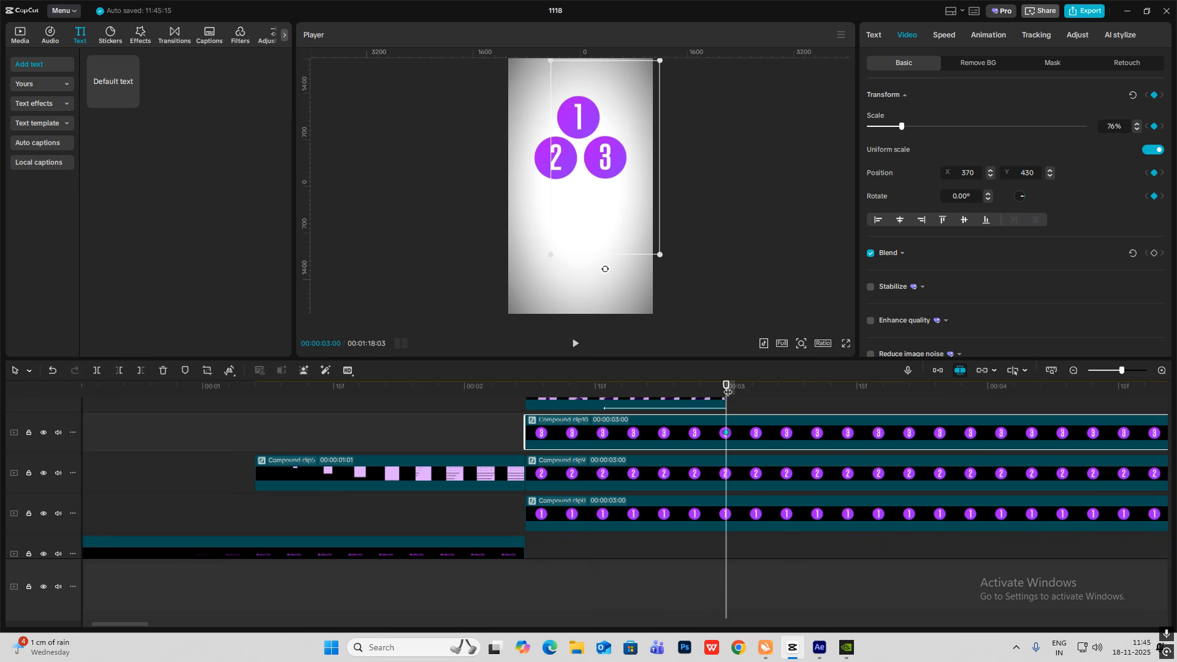
# Add transform keyframes at 00:00:02:07 to the circle 2 and circle 3 clips.
pyautogui.moveTo(728, 390); pyautogui.dragTo(526, 388)
pyautogui.click(567, 478)
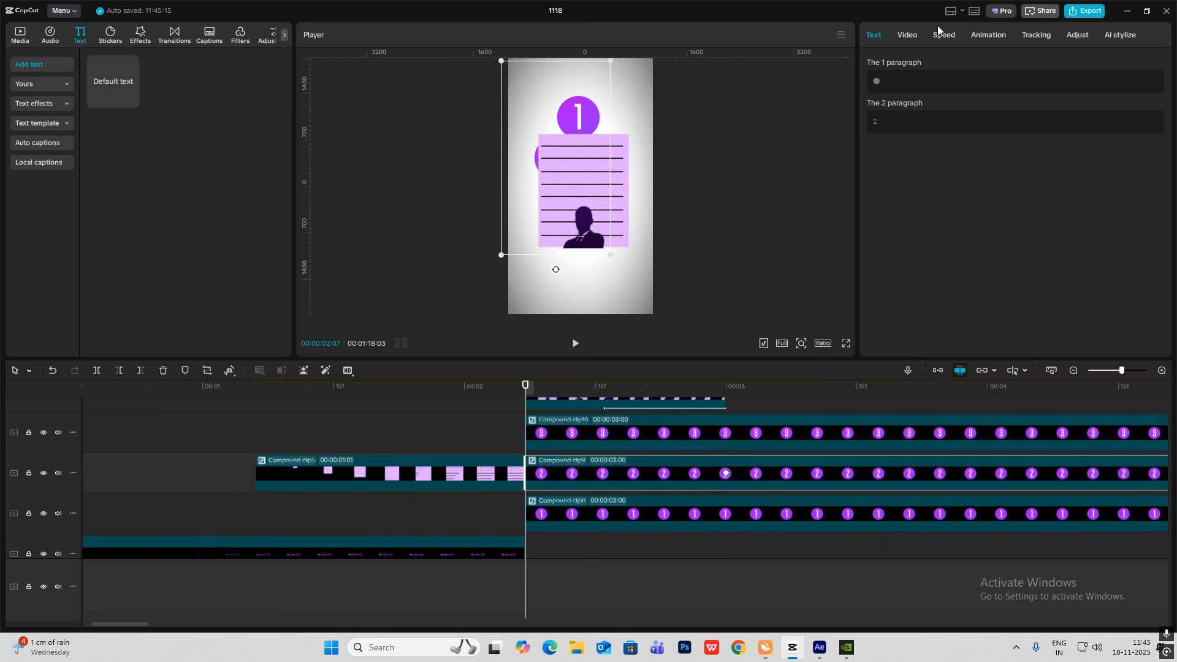
pyautogui.click(900, 39)
pyautogui.click(1153, 95)
pyautogui.click(574, 429)
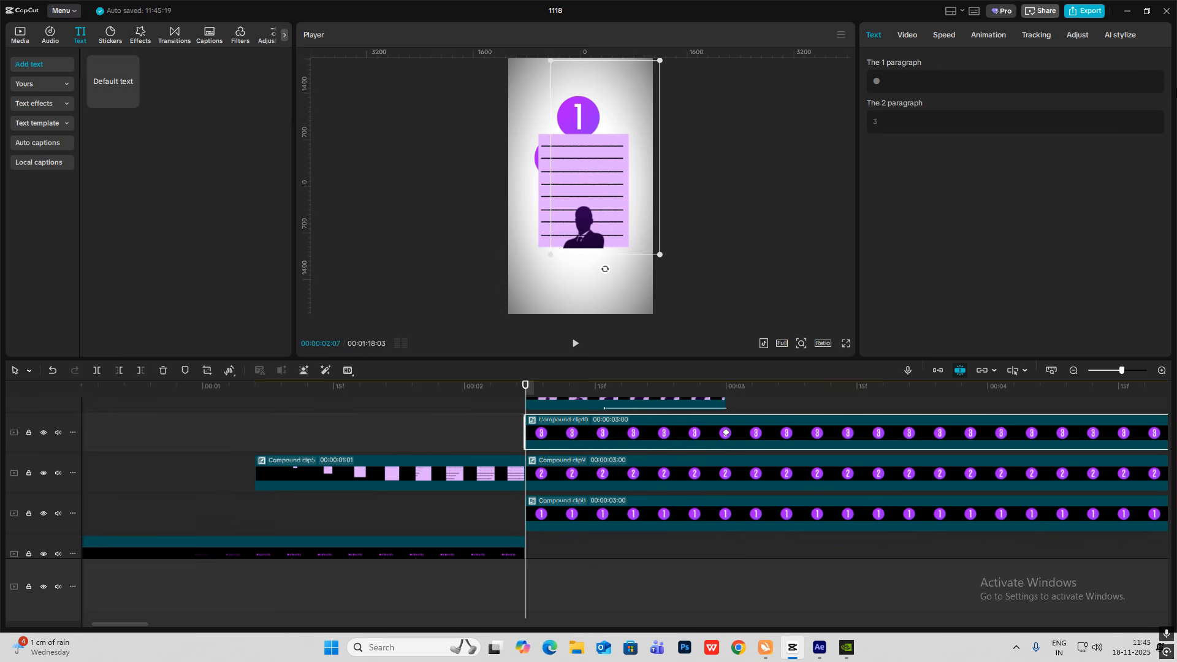
pyautogui.click(908, 35)
pyautogui.click(1155, 95)
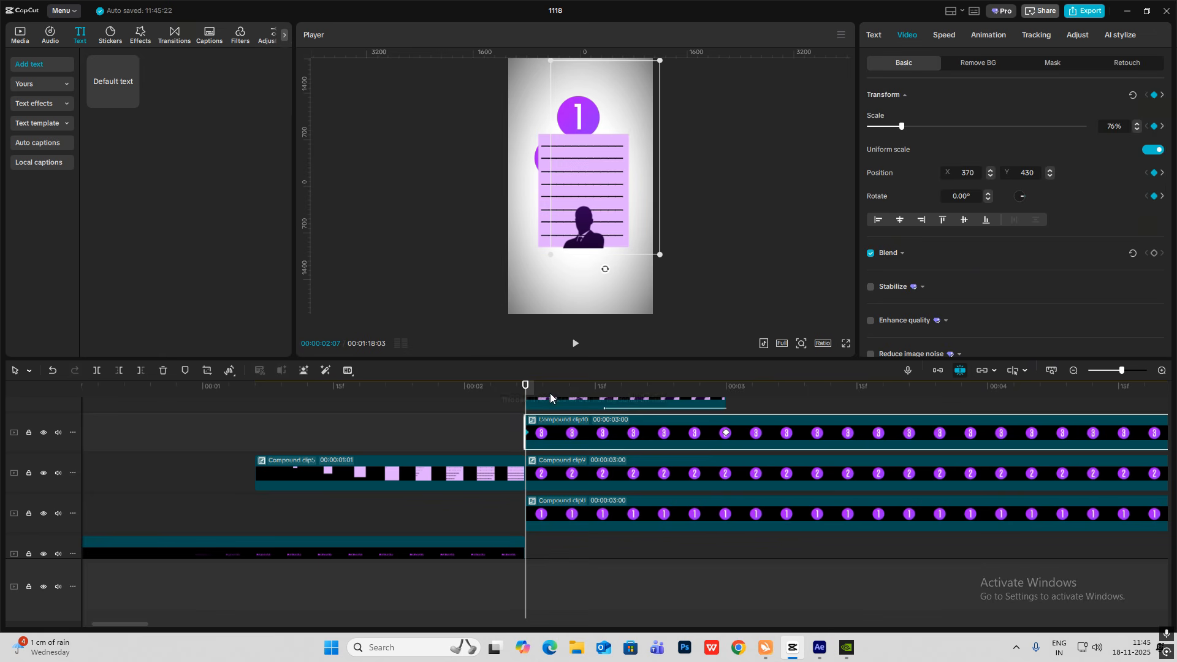
# Move all three circle clips together below the frame at 00:00:02:07 and preview their rise into position.
pyautogui.moveTo(620, 552); pyautogui.dragTo(636, 436)
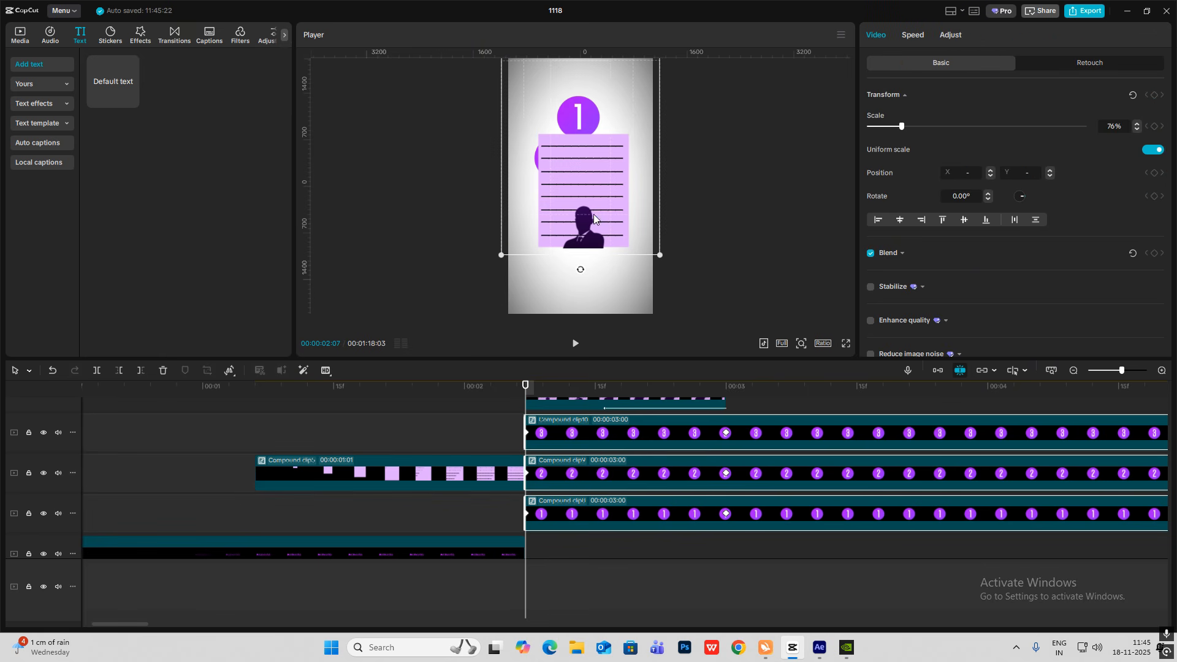
pyautogui.moveTo(593, 215); pyautogui.dragTo(597, 443)
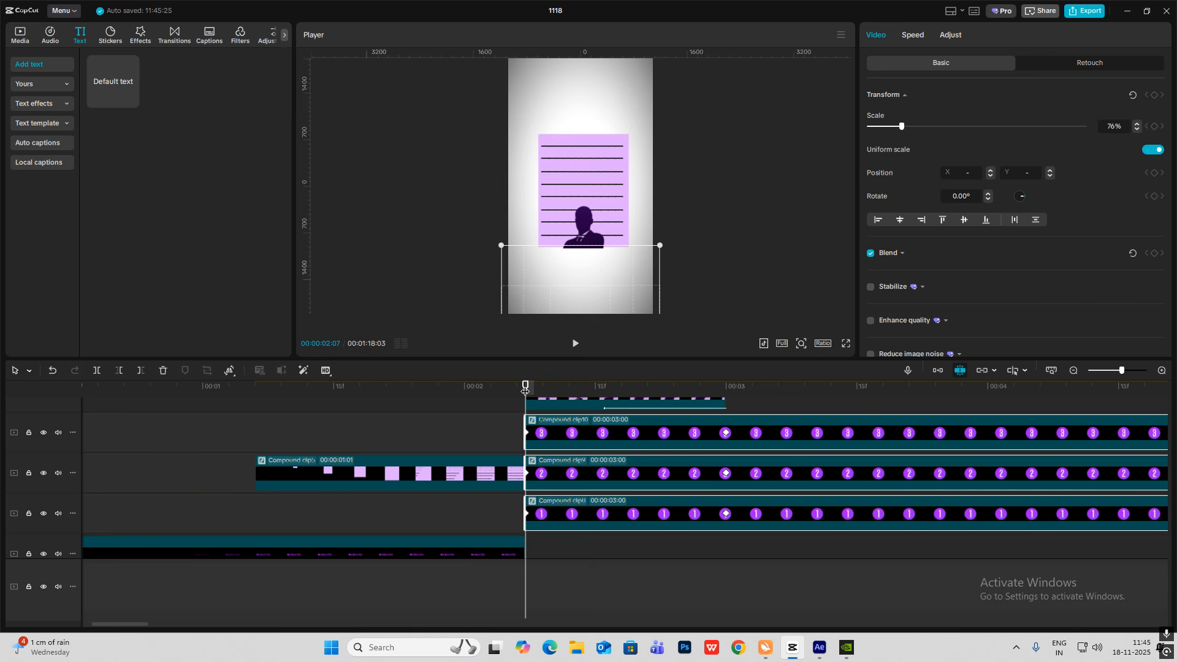
pyautogui.moveTo(525, 389); pyautogui.dragTo(699, 401)
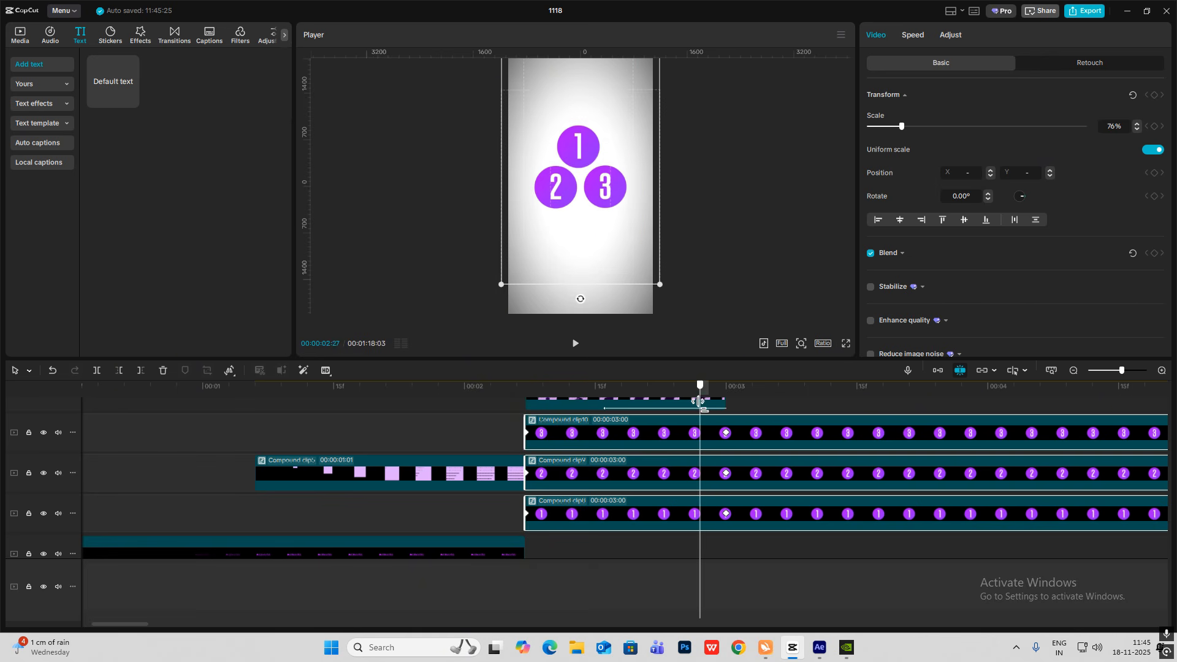
# Apply the Cubic Out preset curve to the circle 3 clip's Y position keyframes.
pyautogui.click(727, 434)
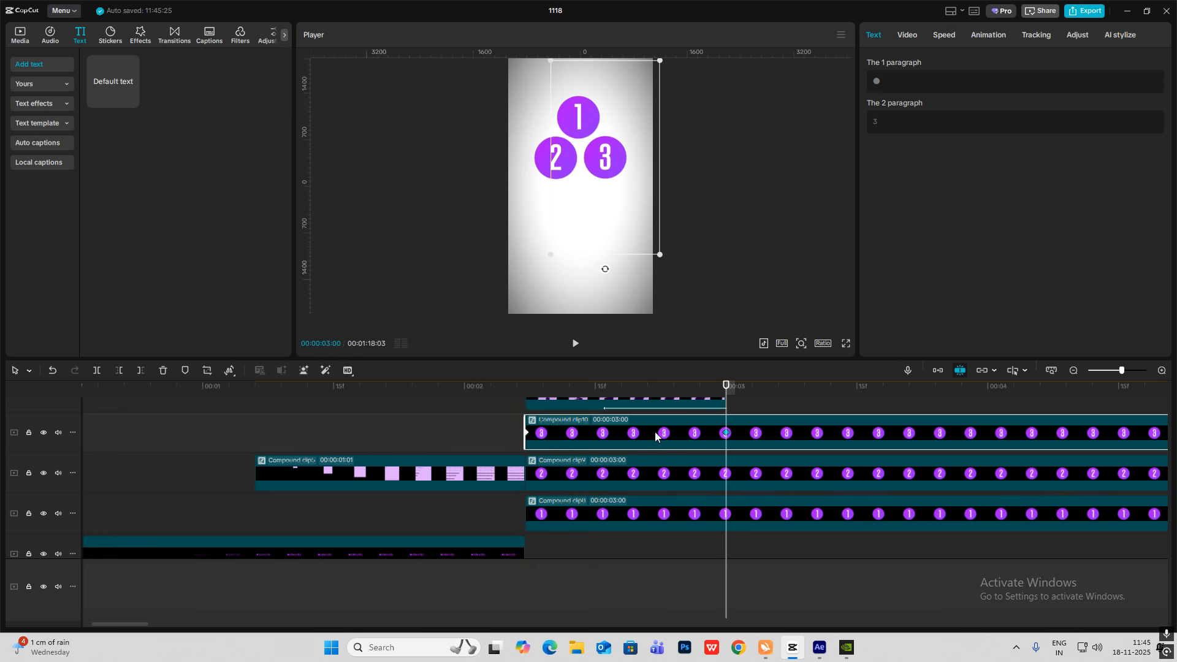
pyautogui.hotkey('alt', 'k')
pyautogui.scroll(1, 681, 470)
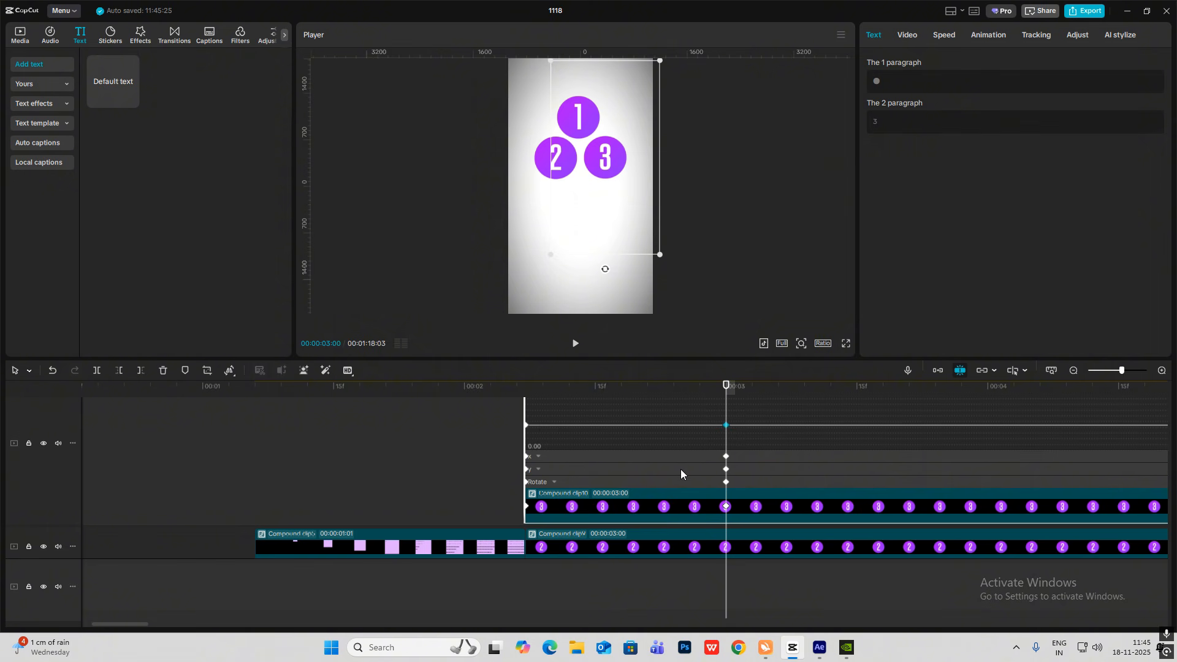
pyautogui.click(642, 465)
pyautogui.scroll(-2, 1096, 396)
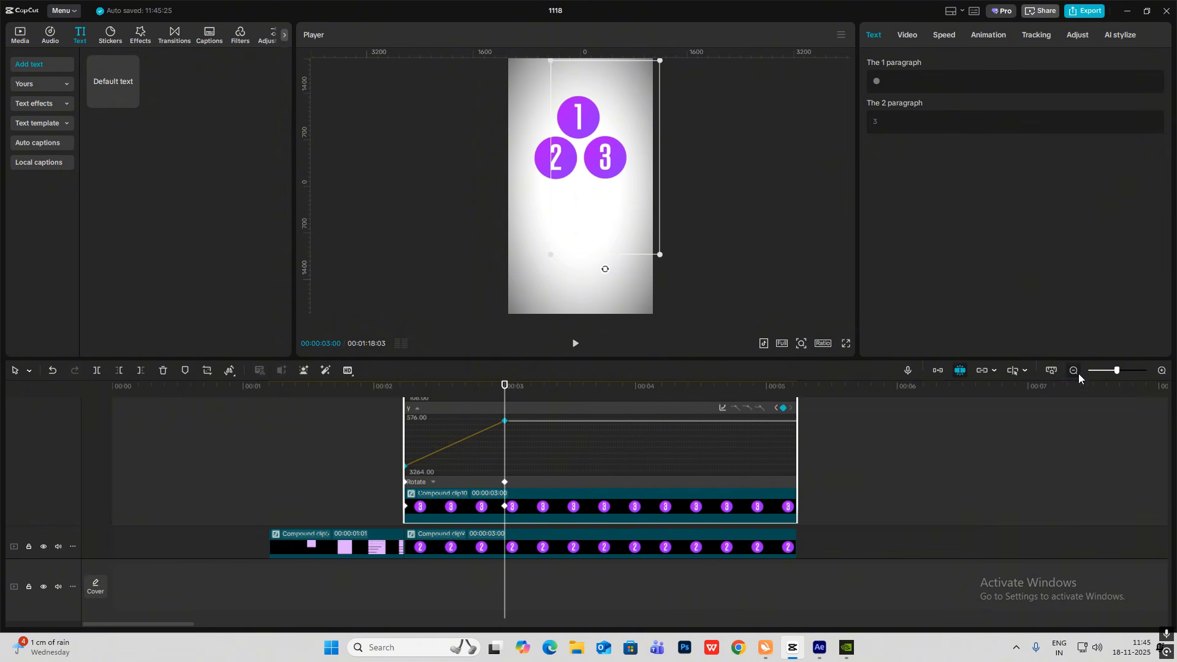
pyautogui.click(723, 408)
pyautogui.click(848, 512)
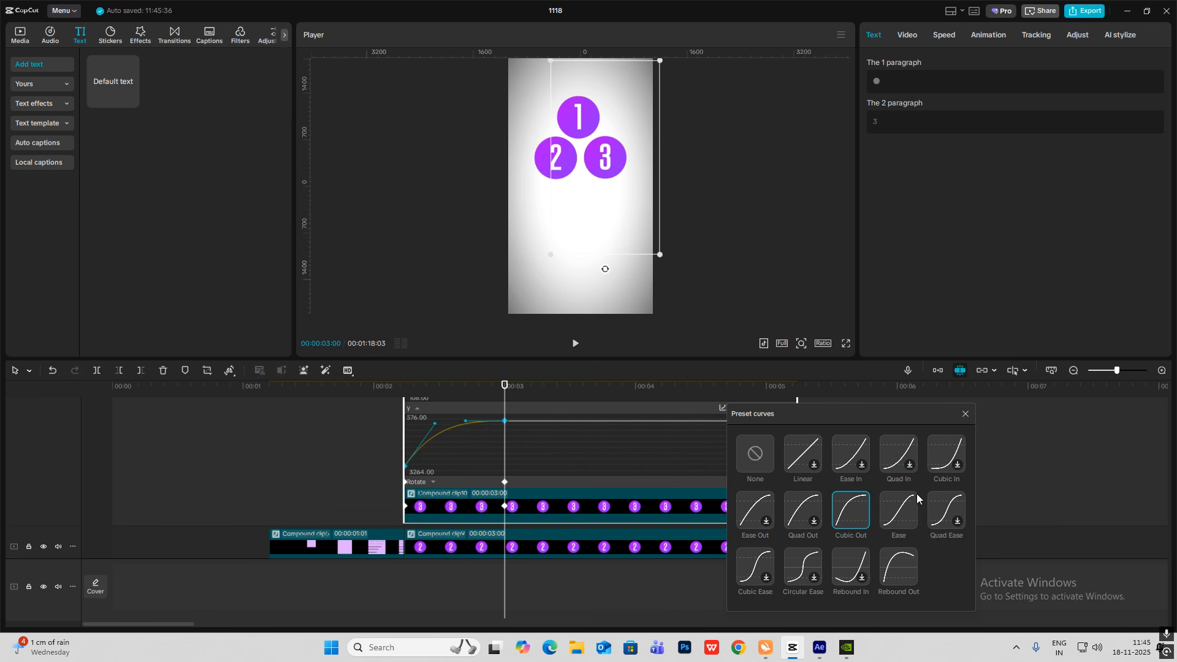
pyautogui.click(966, 414)
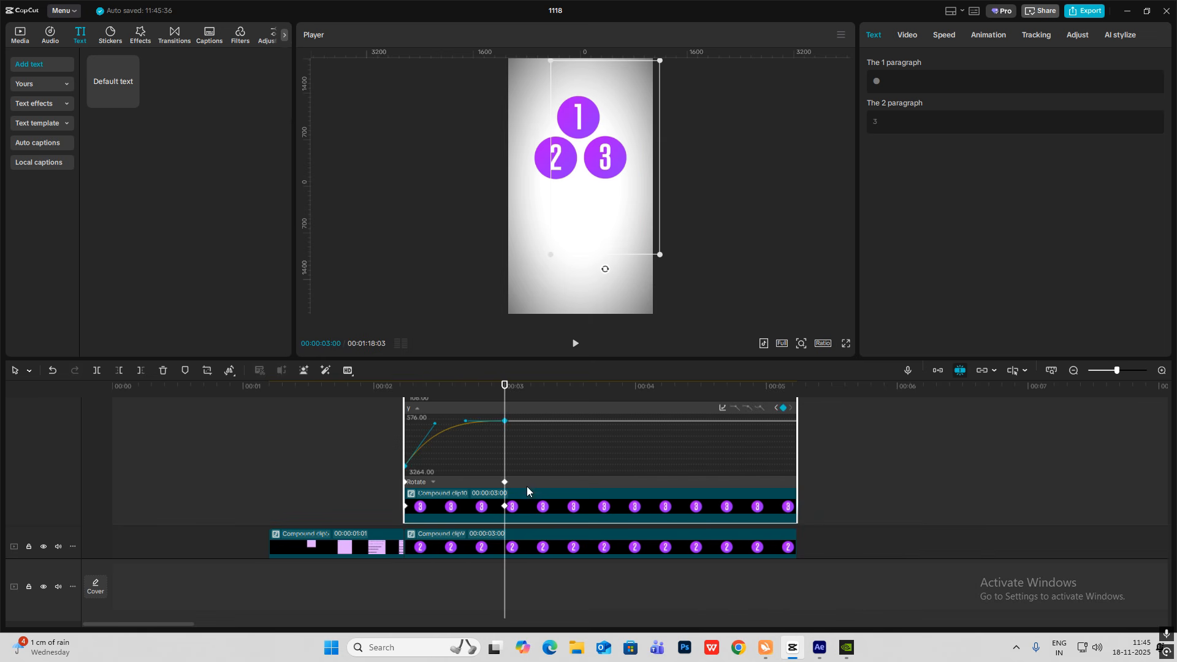
# Apply the Cubic Out curve to the Y position keyframes of the circle 2 and circle 1 clips.
pyautogui.click(459, 543)
pyautogui.hotkey('alt', 'k')
pyautogui.click(722, 428)
pyautogui.click(848, 533)
pyautogui.click(478, 515)
pyautogui.click(723, 455)
pyautogui.click(849, 557)
pyautogui.hotkey('alt', 'k')
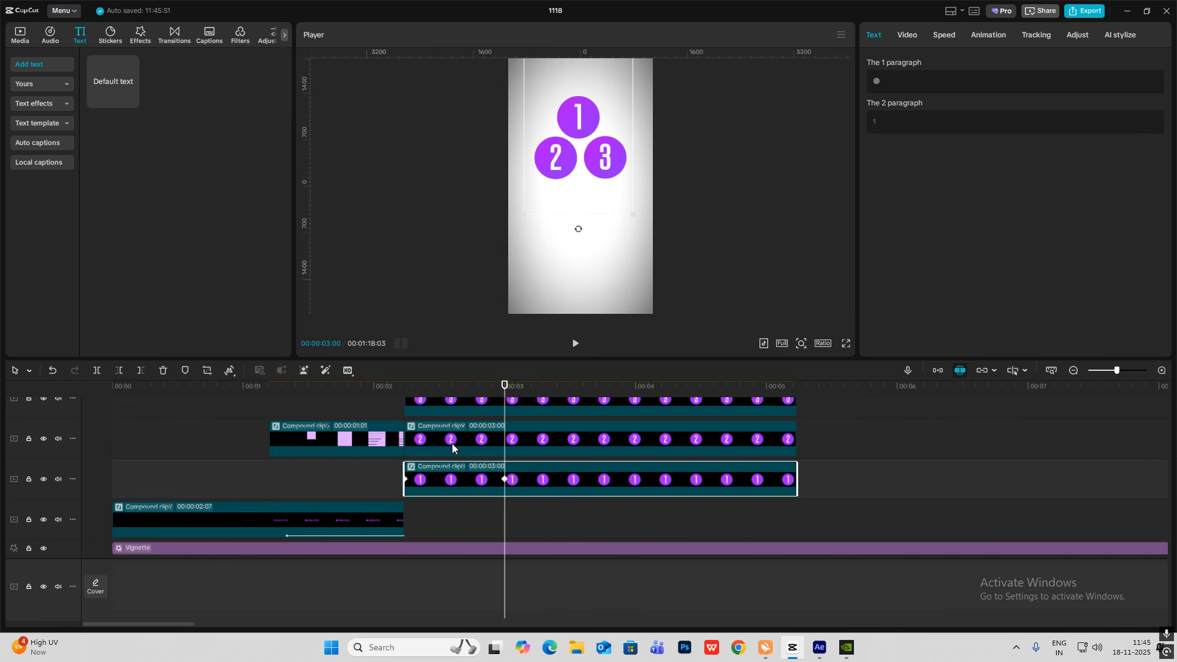
# Stagger the circle 2 and circle 3 clips to start at 00:00:02:12 and 00:00:02:17, and preview the timing.
pyautogui.moveTo(452, 448); pyautogui.dragTo(474, 435)
pyautogui.scroll(1, 466, 446)
pyautogui.click(409, 428)
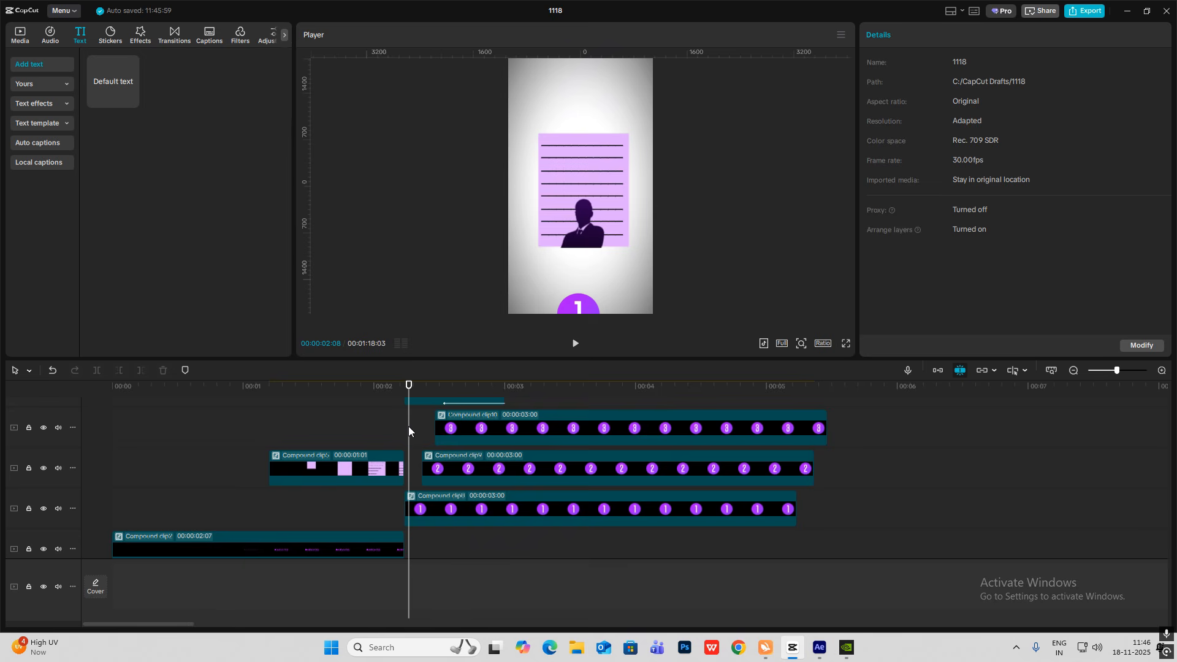
pyautogui.press('space')
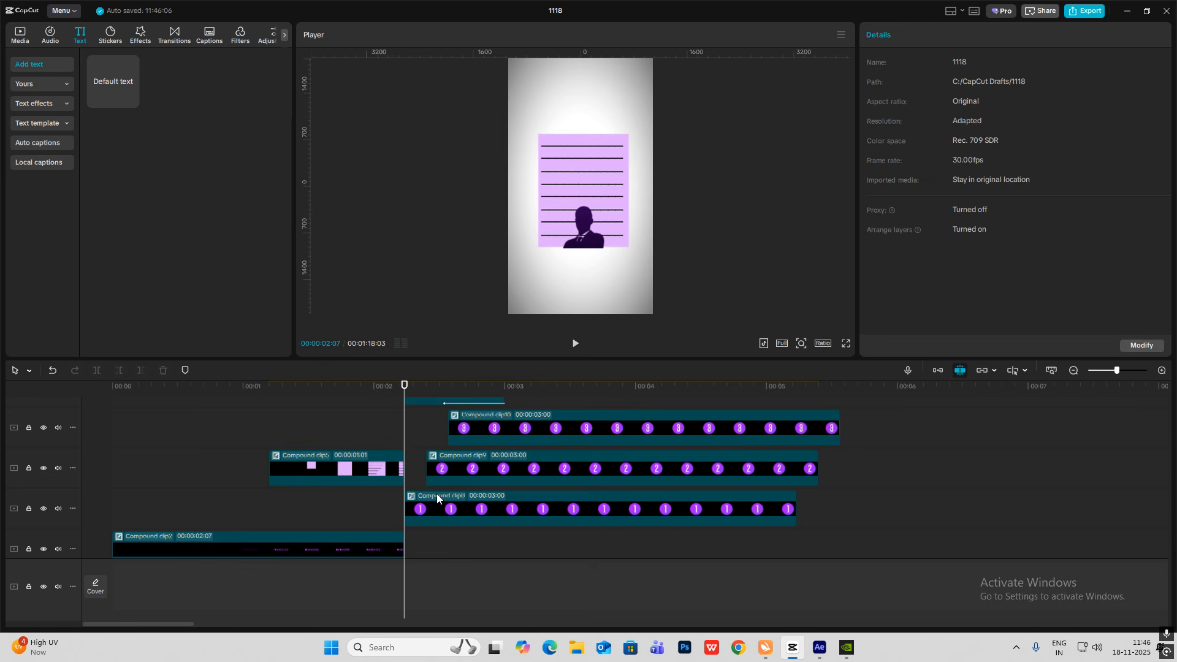
# Apply the Fade In entrance animation to the circle 1 clip.
pyautogui.click(437, 499)
pyautogui.click(909, 36)
pyautogui.click(990, 35)
pyautogui.click(1010, 64)
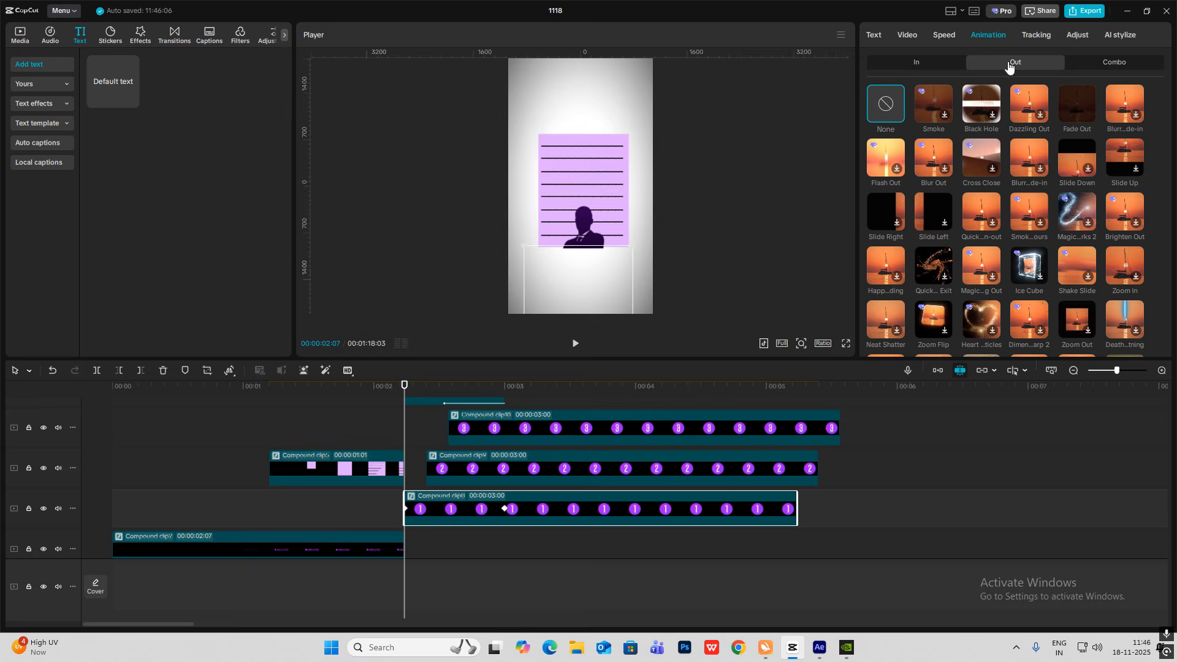
pyautogui.click(910, 63)
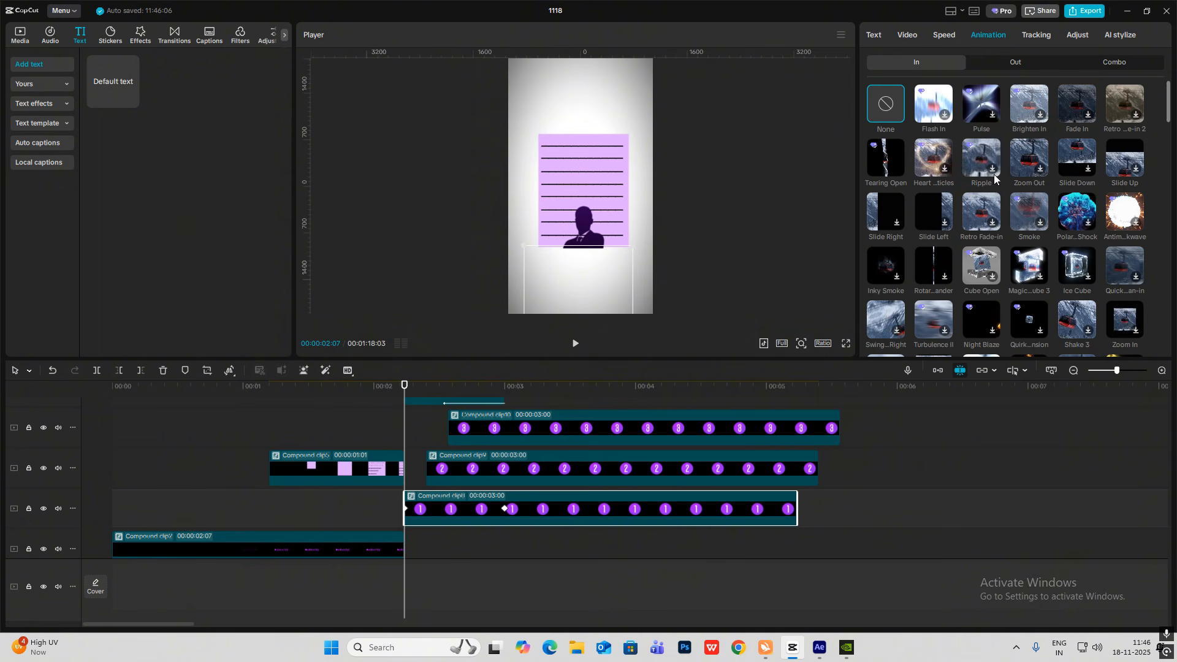
pyautogui.click(1068, 91)
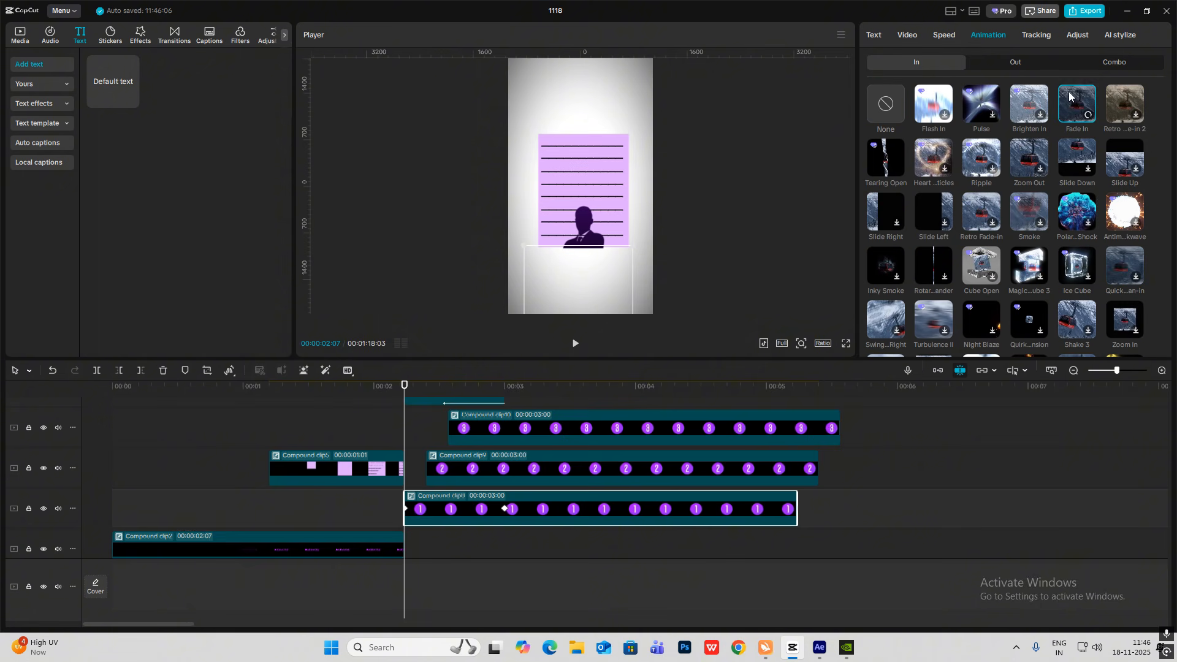
# Apply the Fade In entrance animation to the circle 2 and circle 3 clips.
pyautogui.click(471, 465)
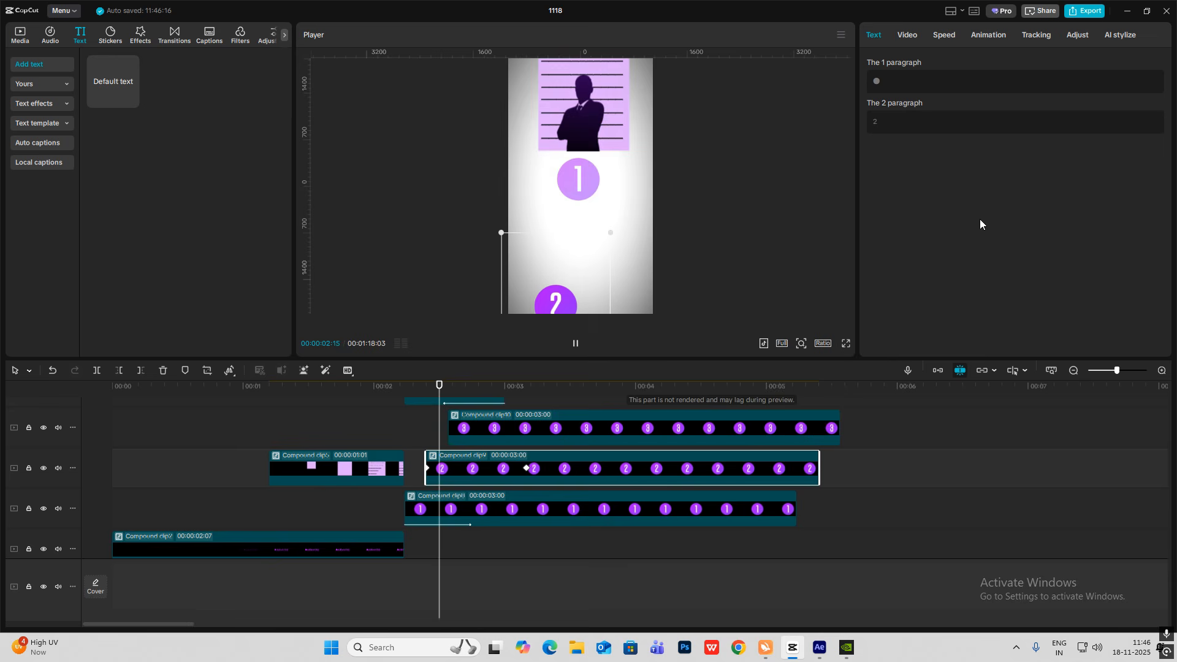
pyautogui.click(907, 35)
pyautogui.click(988, 35)
pyautogui.click(1073, 108)
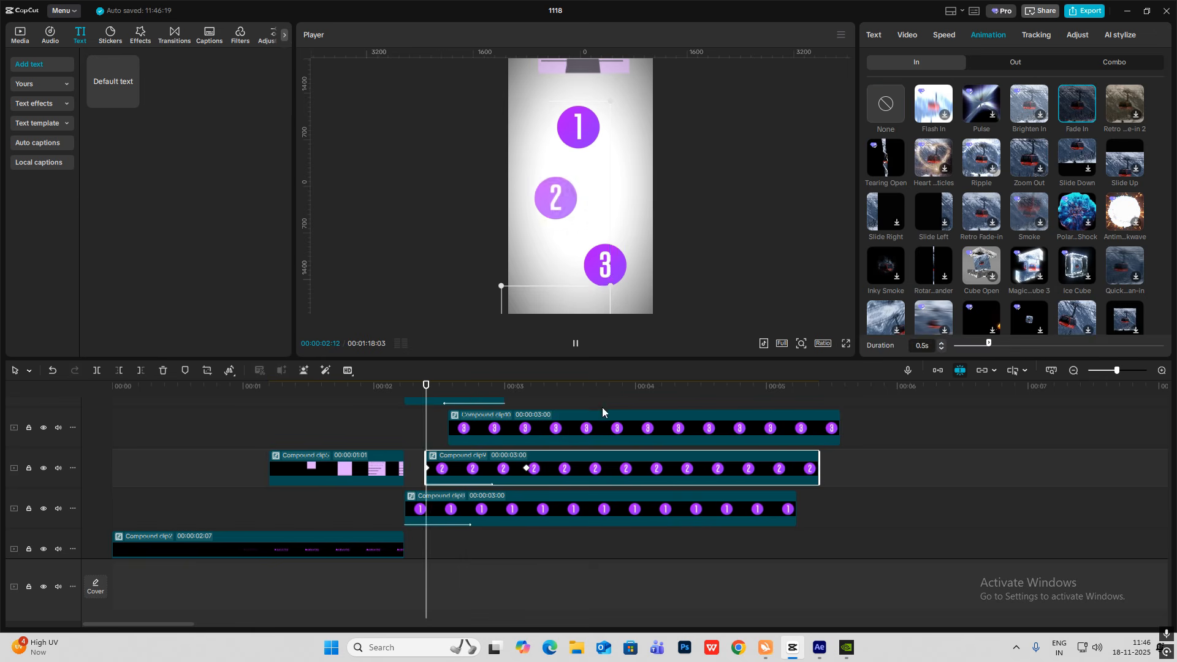
pyautogui.click(492, 427)
pyautogui.click(989, 35)
pyautogui.click(1077, 104)
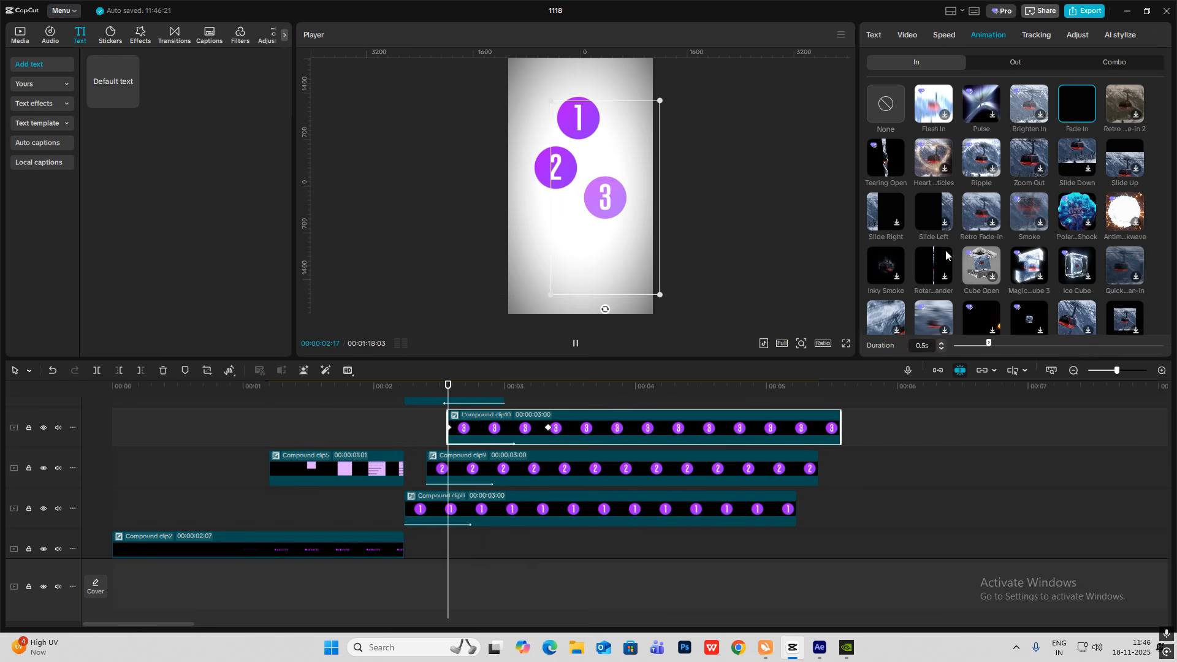
# Examine the reference clip further along the timeline for what follows the numbered circles, and return to 00:00:02:07.
pyautogui.click(596, 558)
pyautogui.click(1072, 371)
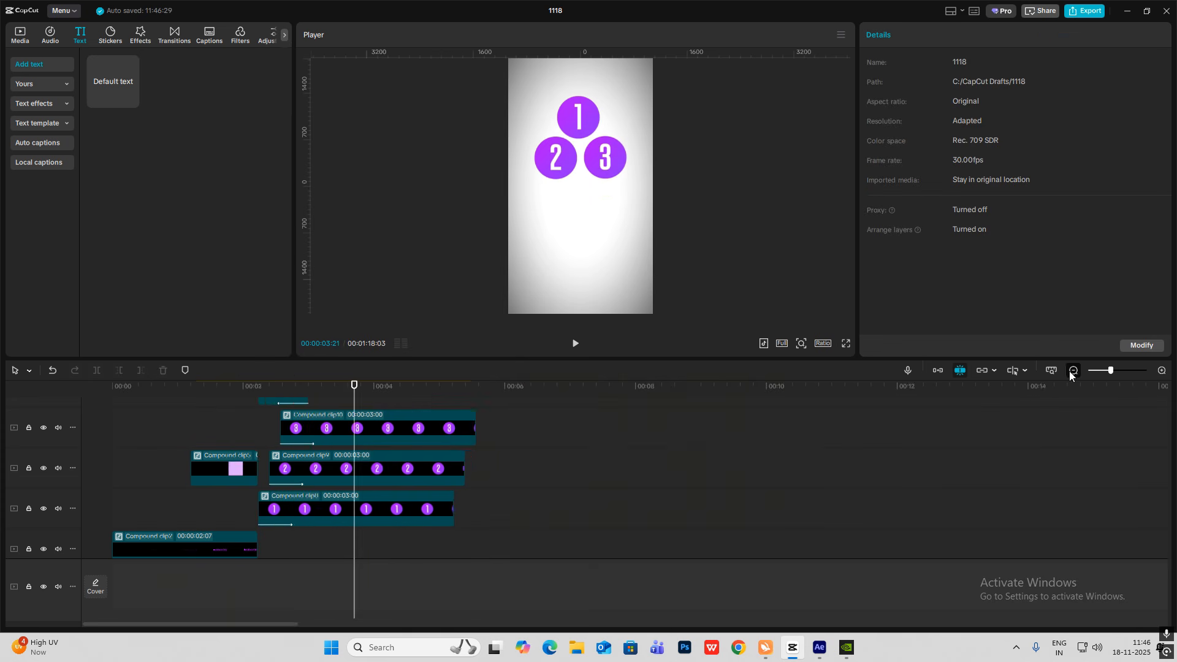
pyautogui.click(1072, 371)
pyautogui.click(1045, 423)
pyautogui.scroll(-3, 533, 488)
pyautogui.click(725, 521)
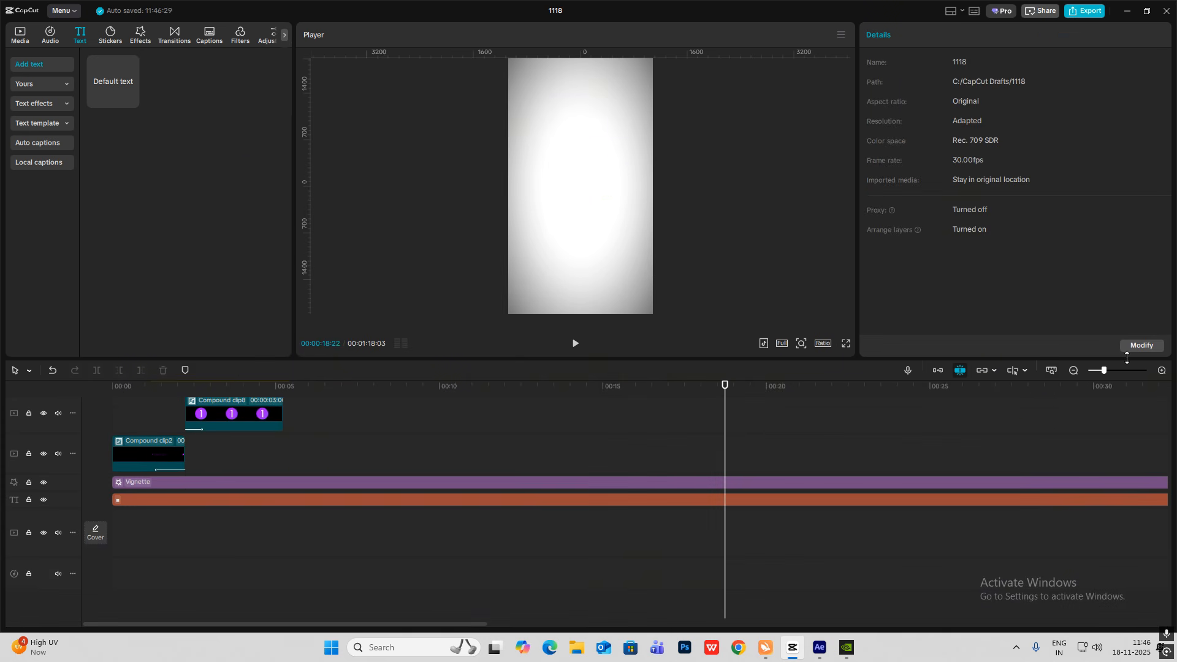
pyautogui.click(1073, 372)
pyautogui.click(1073, 372)
pyautogui.click(373, 466)
pyautogui.moveTo(373, 466); pyautogui.dragTo(122, 441)
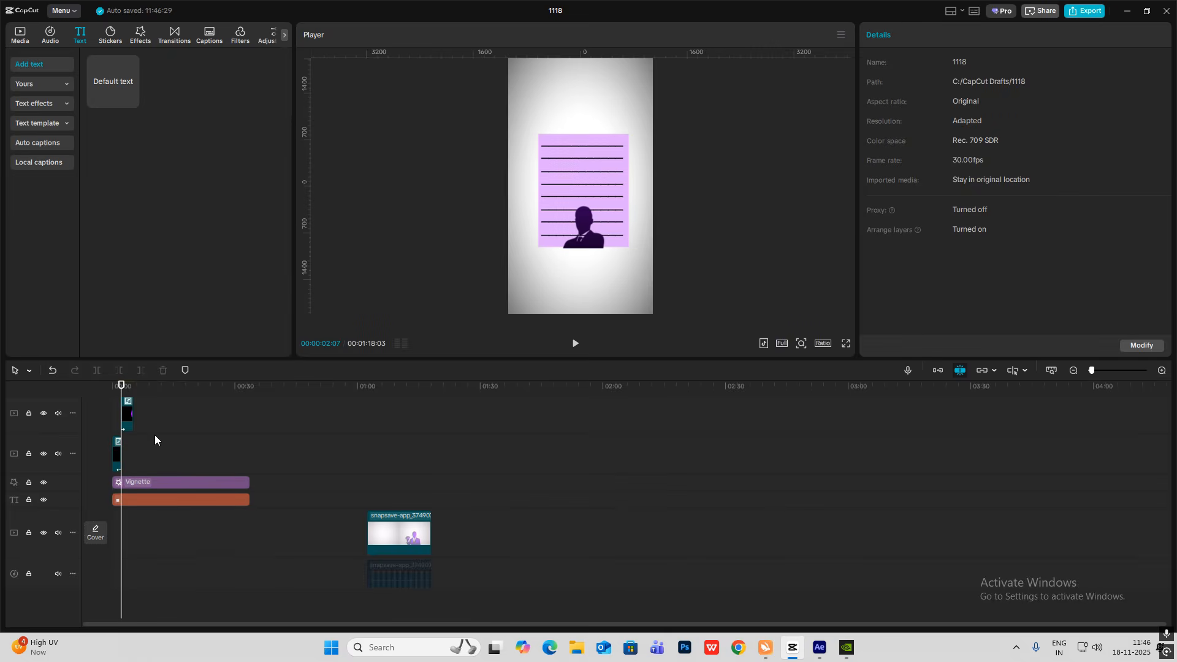
pyautogui.click(1162, 371)
pyautogui.click(1162, 371)
pyautogui.click(1162, 370)
pyautogui.scroll(2, 321, 469)
pyautogui.scroll(-3, 214, 455)
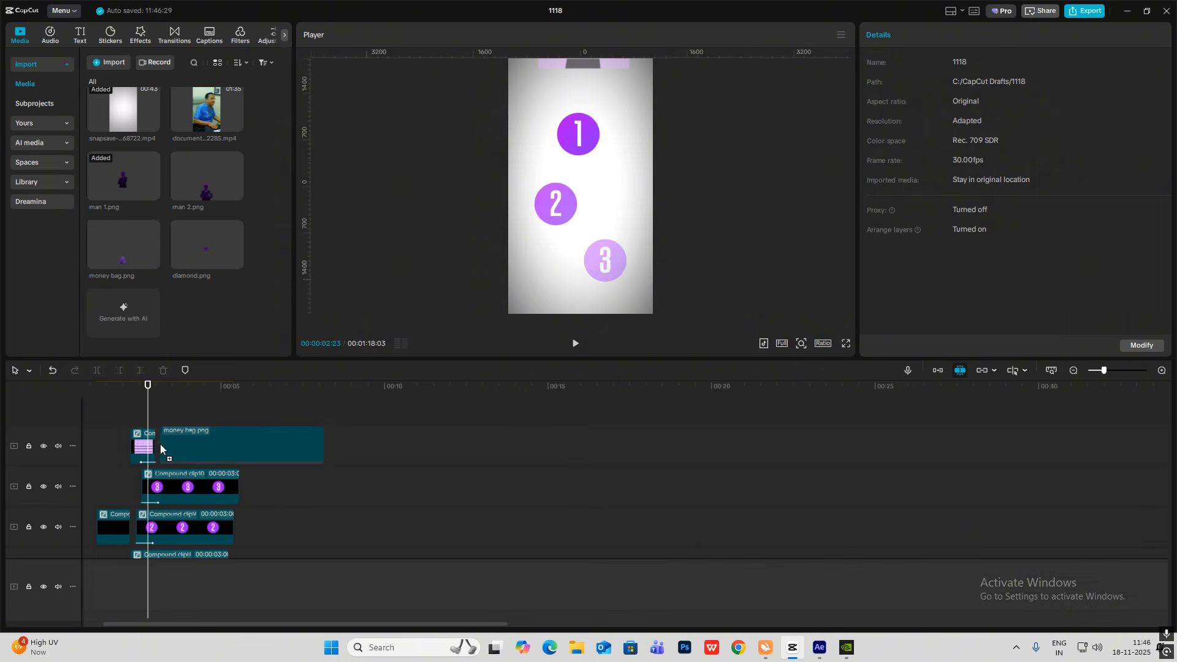
# Add money bag.png on the track below the numbered circles, starting at 00:00:02:14, and preview it.
pyautogui.click(160, 444)
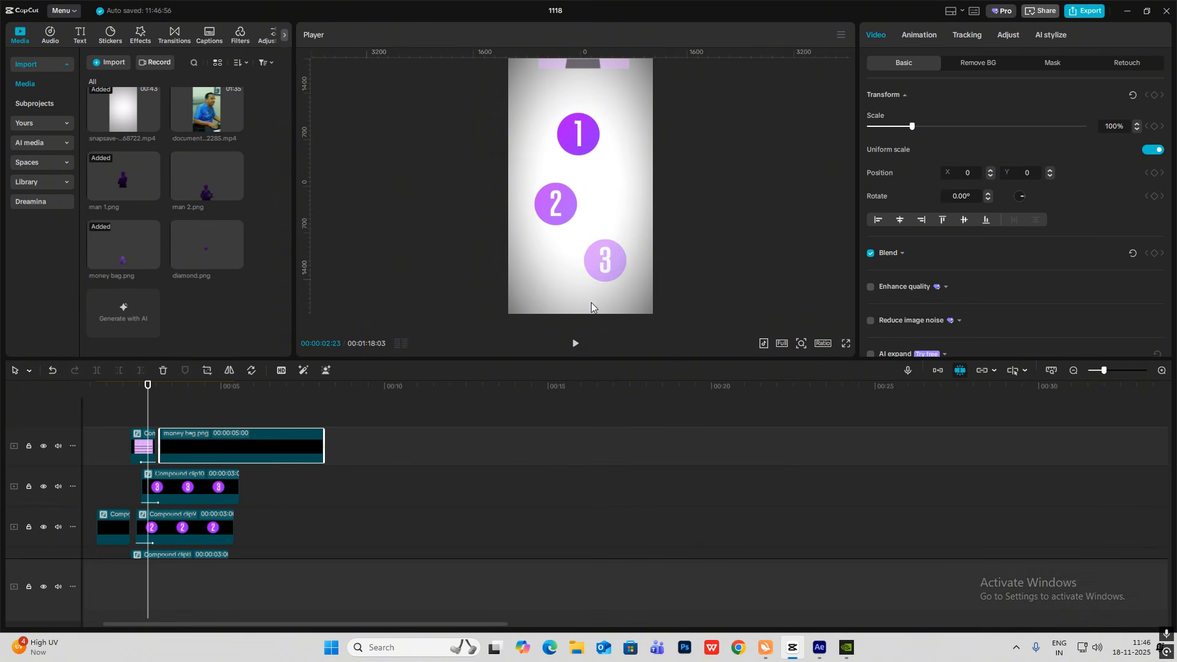
pyautogui.press('space')
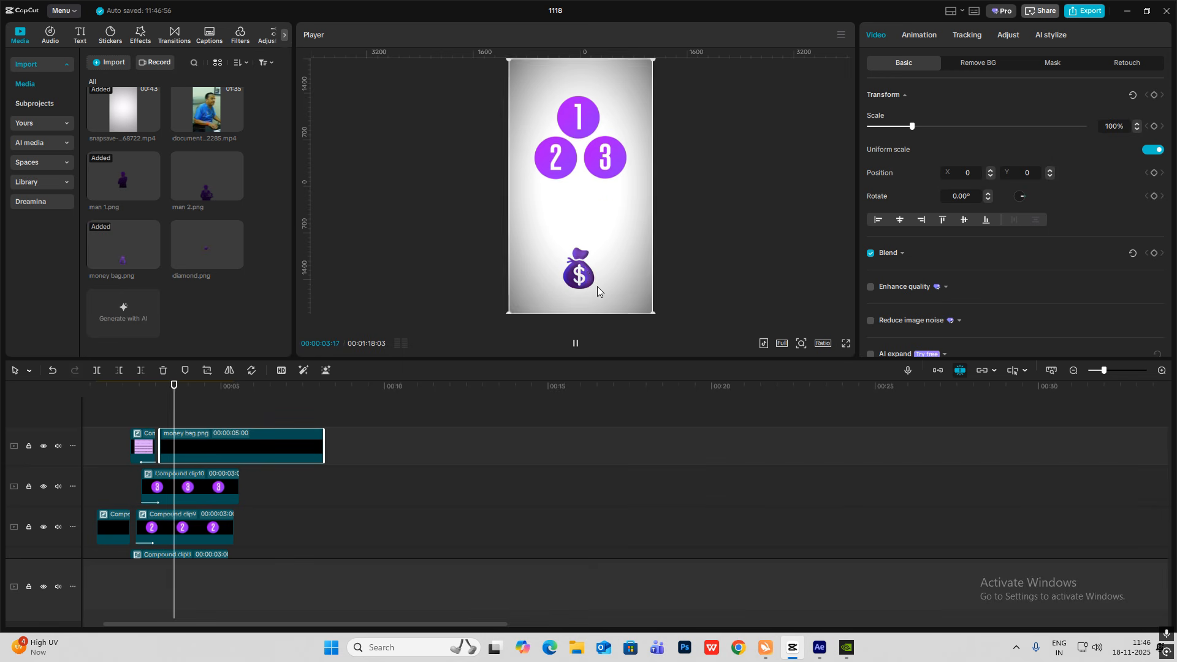
pyautogui.press('space')
pyautogui.moveTo(586, 278)
pyautogui.mouseDown()
pyautogui.moveTo(582, 262)
pyautogui.moveTo(585, 274)
pyautogui.mouseUp()
pyautogui.click(1162, 370)
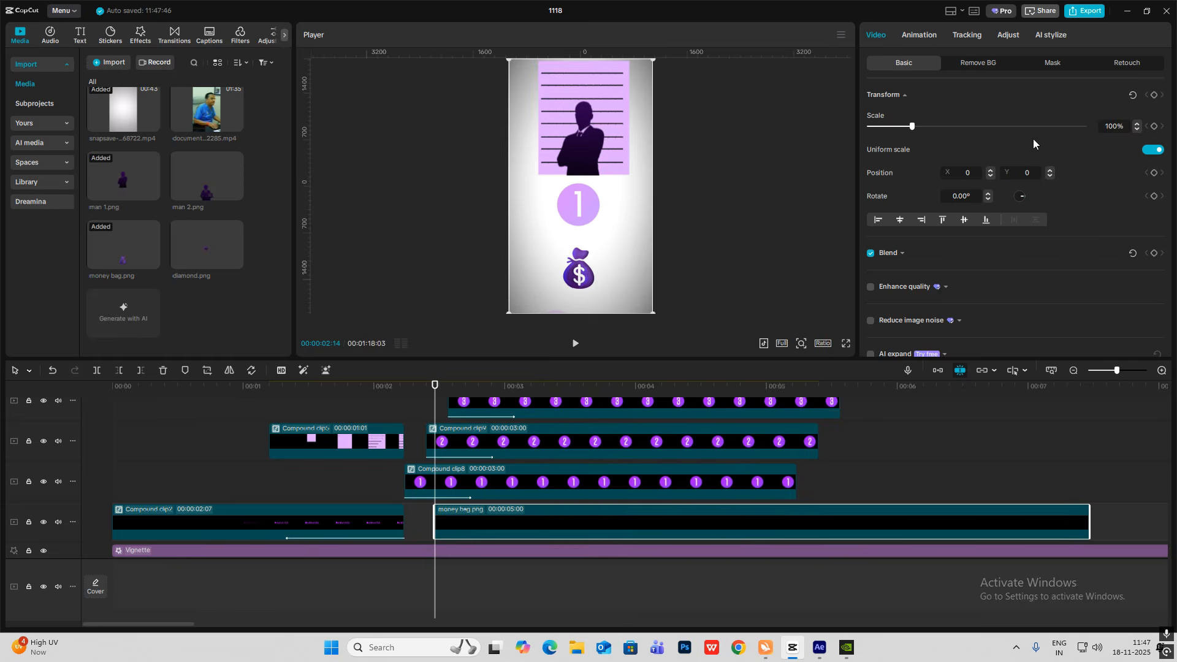
# Keyframe the money bag rising from Y -1395 at 00:00:02:14 to Y 0 at 00:00:03:08.
pyautogui.moveTo(435, 417); pyautogui.dragTo(435, 390)
pyautogui.click(1154, 95)
pyautogui.moveTo(580, 278); pyautogui.dragTo(579, 117)
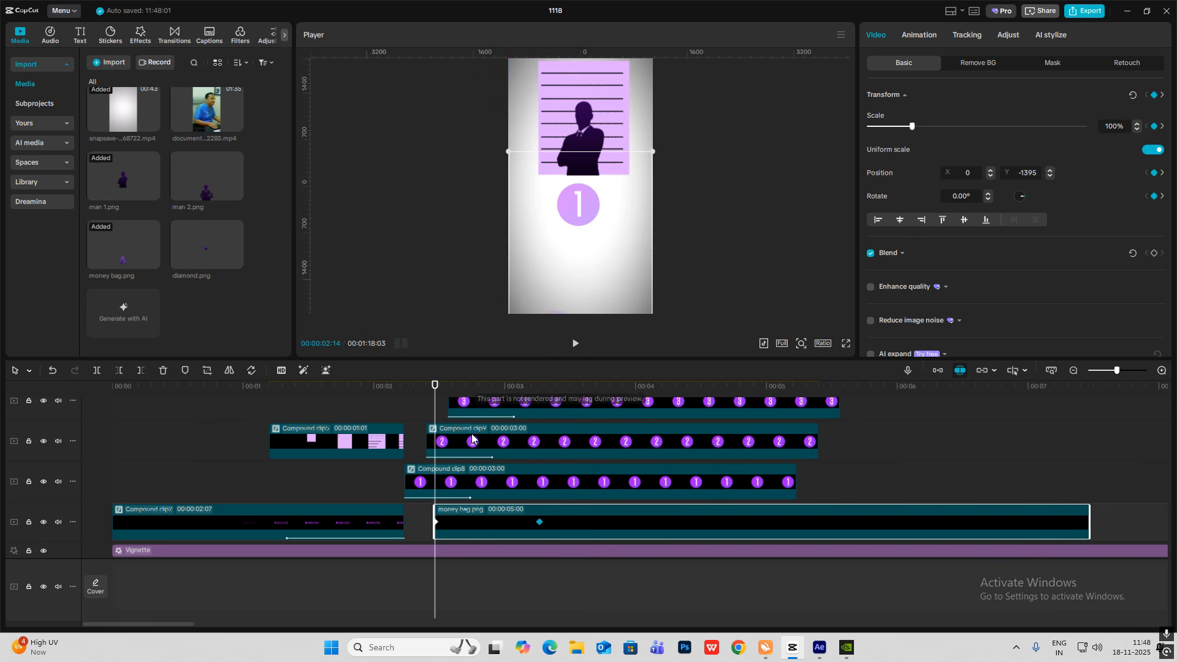
pyautogui.moveTo(436, 404); pyautogui.dragTo(539, 407)
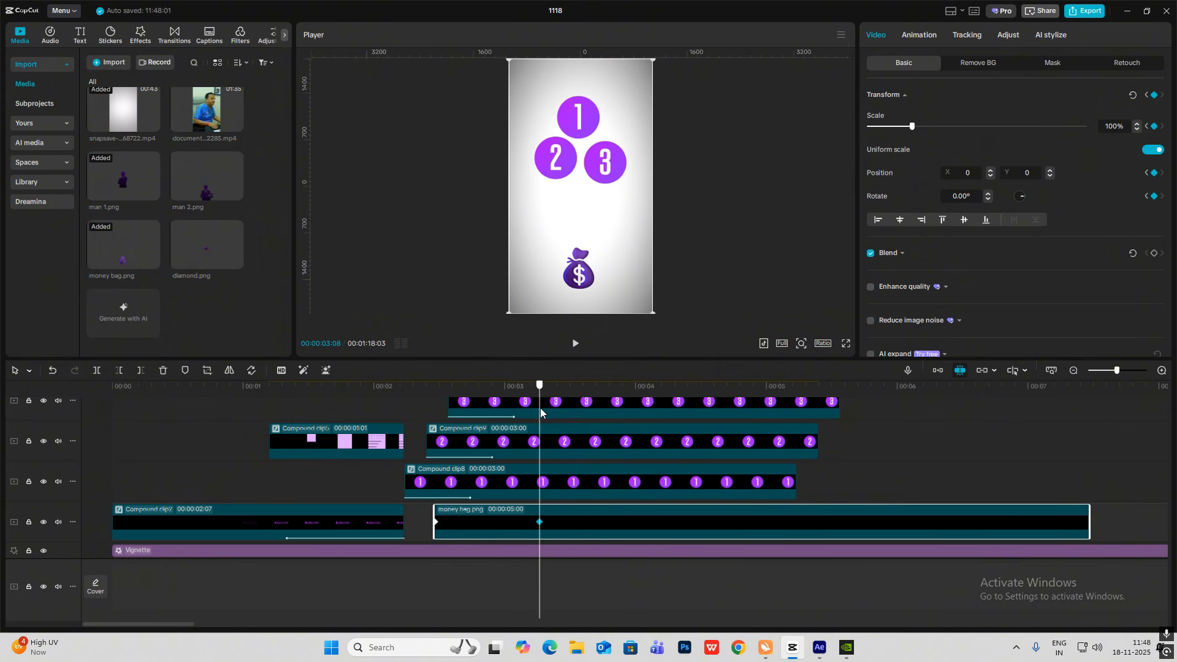
# Apply the Cubic Out preset curve to the money bag's Y position keyframes and preview the rise.
pyautogui.hotkey('alt', 'k')
pyautogui.scroll(2, 514, 523)
pyautogui.scroll(-2, 513, 523)
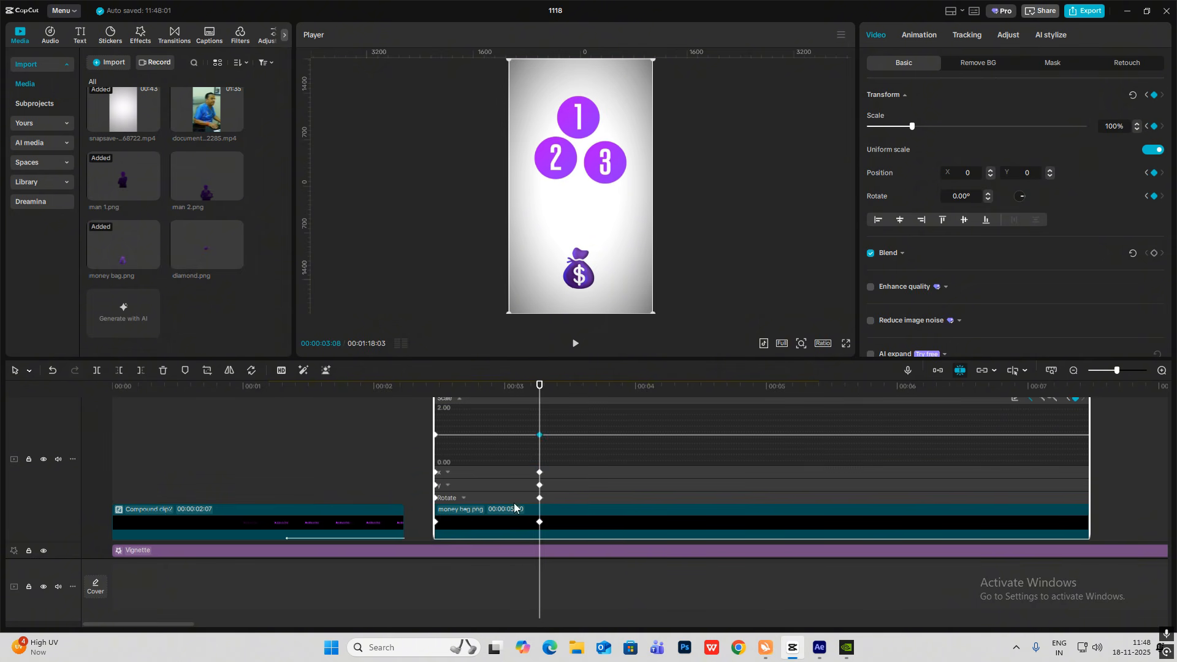
pyautogui.click(493, 477)
pyautogui.click(495, 480)
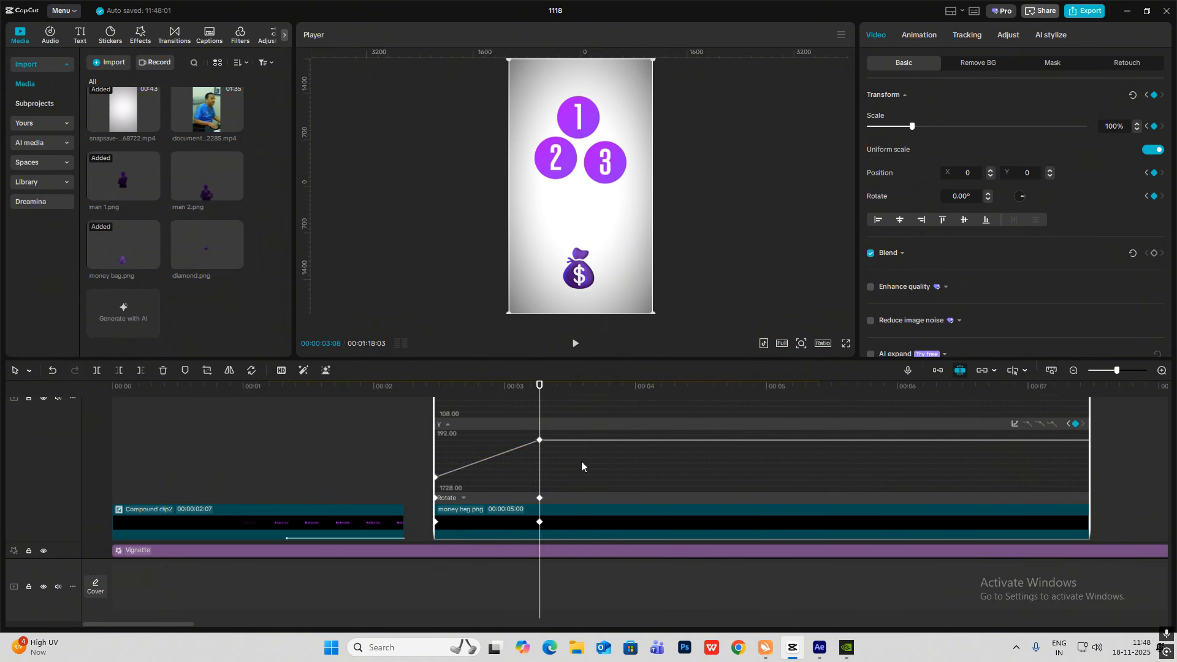
pyautogui.click(1015, 423)
pyautogui.click(888, 525)
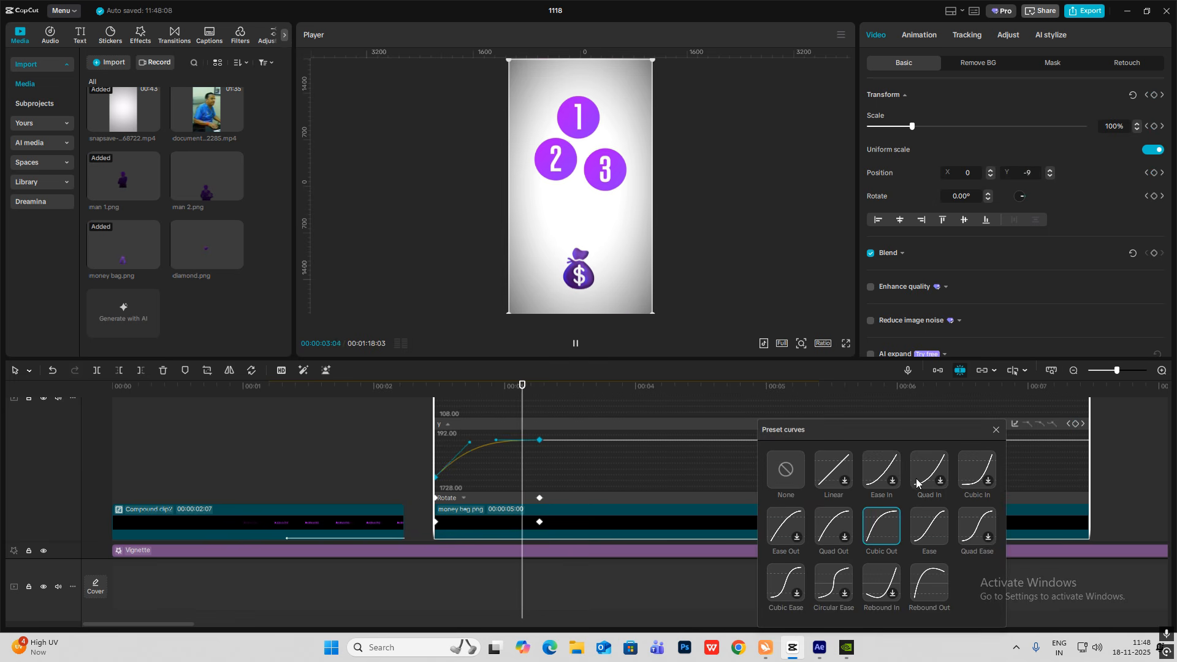
pyautogui.click(392, 398)
pyautogui.press('space')
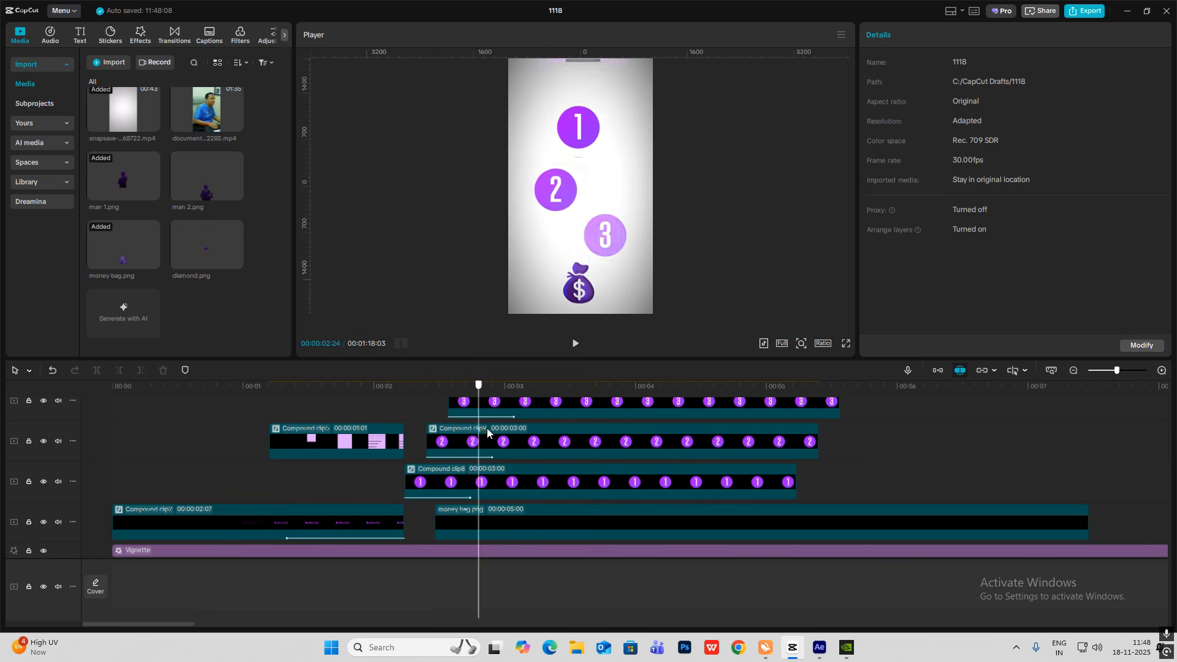
pyautogui.press('space')
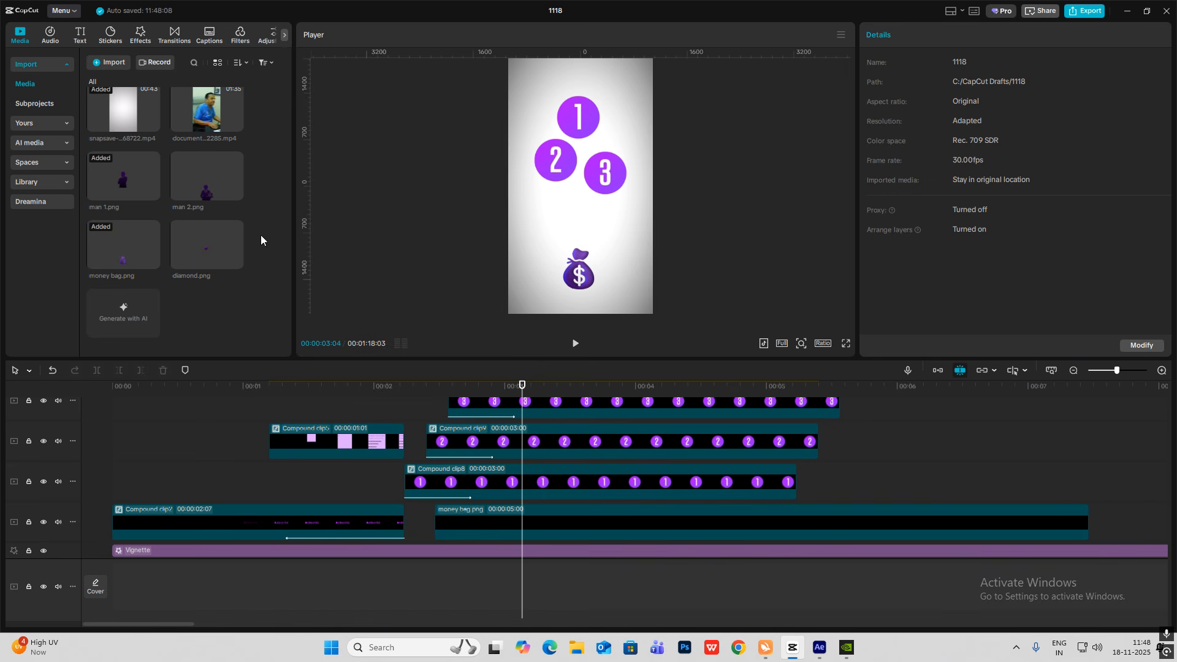
# Add a text clip of repeated hyphens on a new track above the silhouette panel and colour it purple A900FF.
pyautogui.click(86, 39)
pyautogui.moveTo(116, 83); pyautogui.dragTo(477, 392)
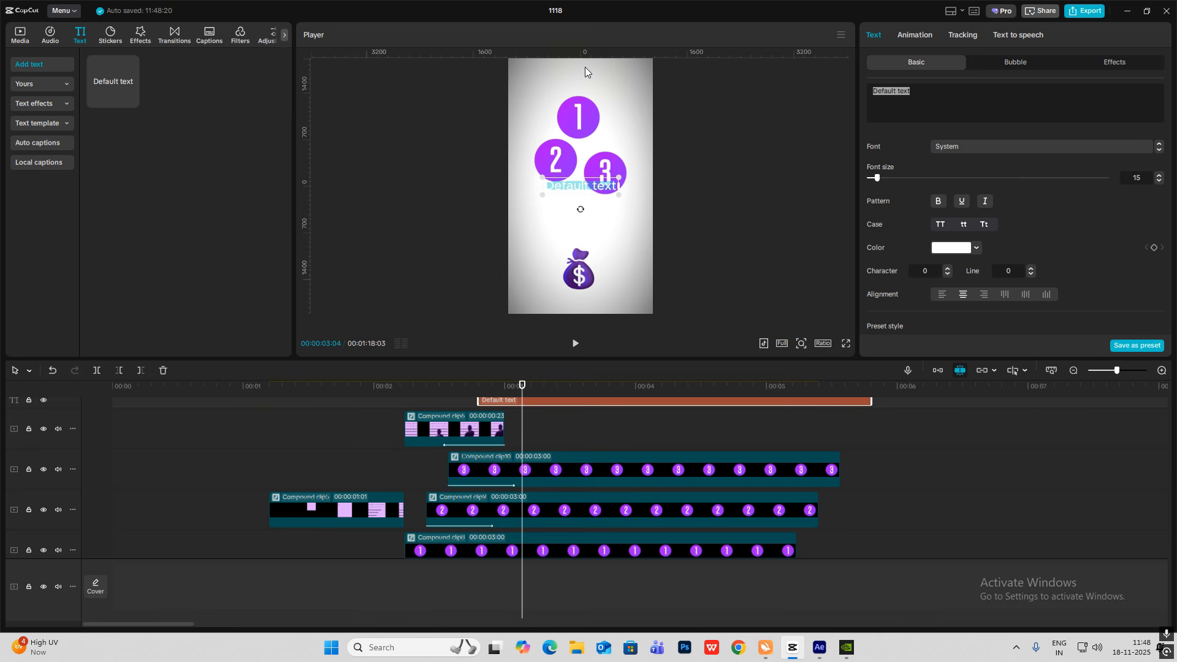
pyautogui.write('-----------------------')
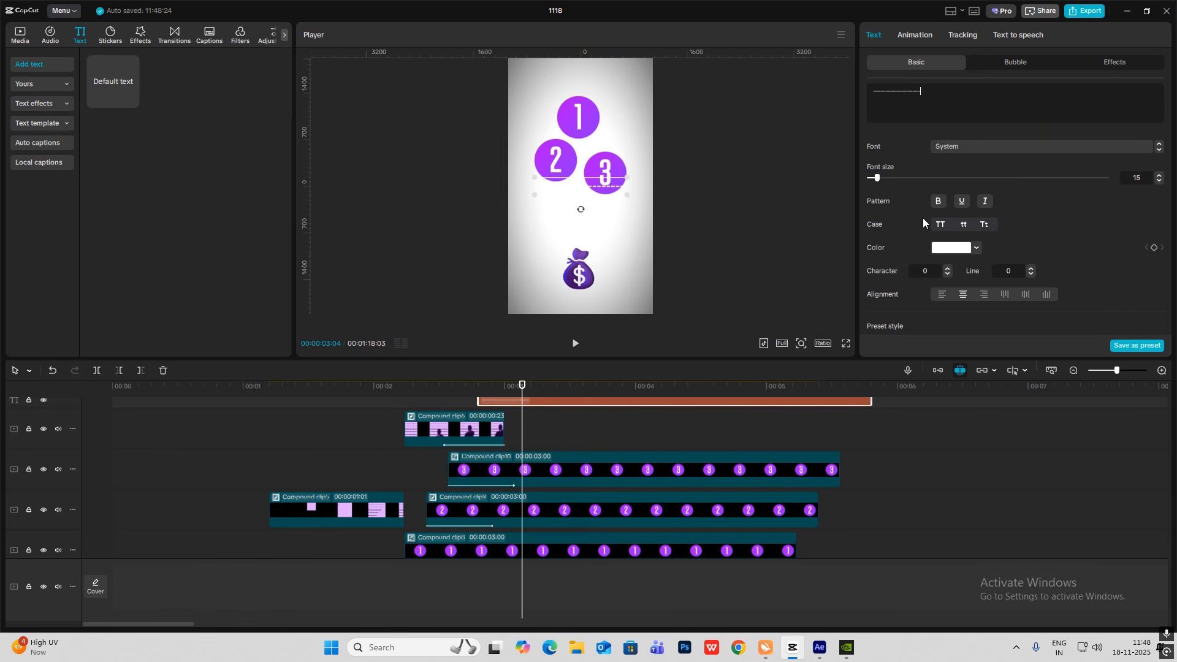
pyautogui.click(952, 248)
pyautogui.click(1041, 265)
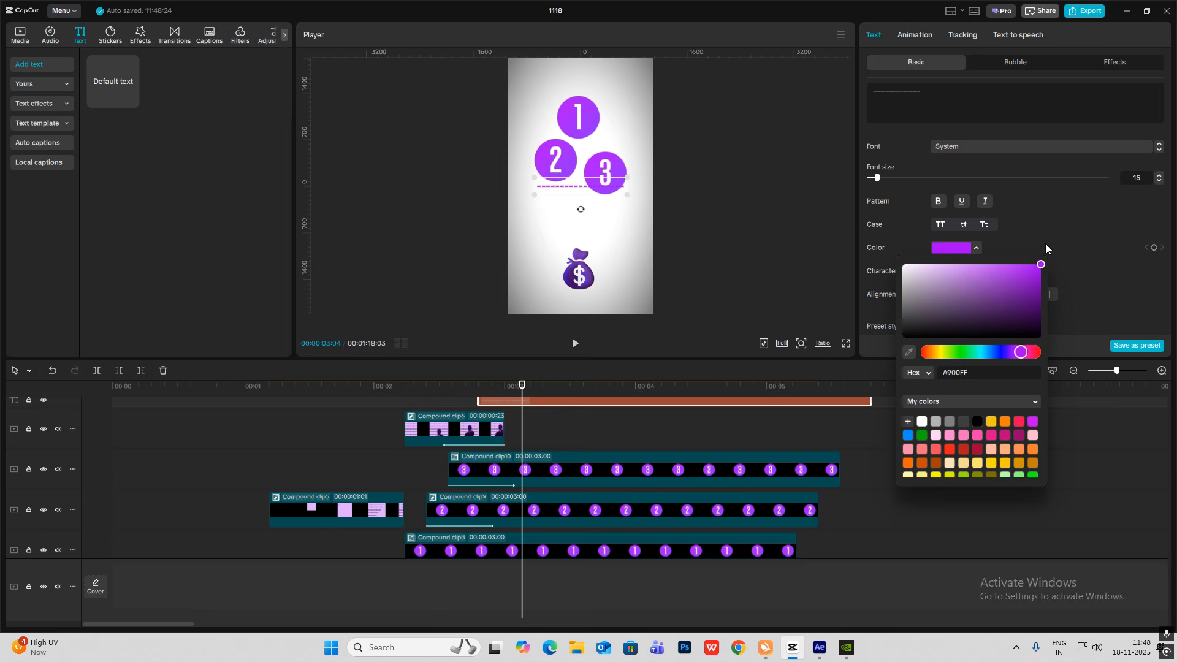
# Rotate the dashed line to vertical between the numbered circles and the money bag, and turn on its Curve effect.
pyautogui.moveTo(581, 209)
pyautogui.mouseDown()
pyautogui.moveTo(645, 193)
pyautogui.moveTo(581, 221)
pyautogui.mouseUp()
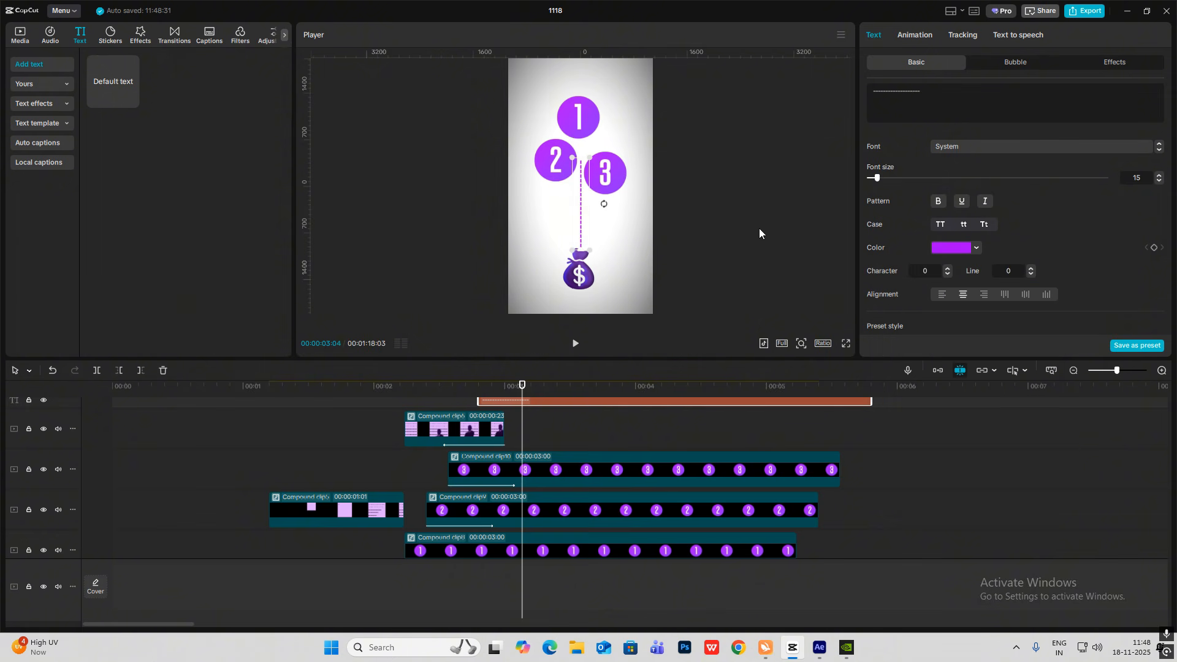
pyautogui.scroll(-5, 875, 319)
pyautogui.click(871, 319)
pyautogui.scroll(-2, 875, 319)
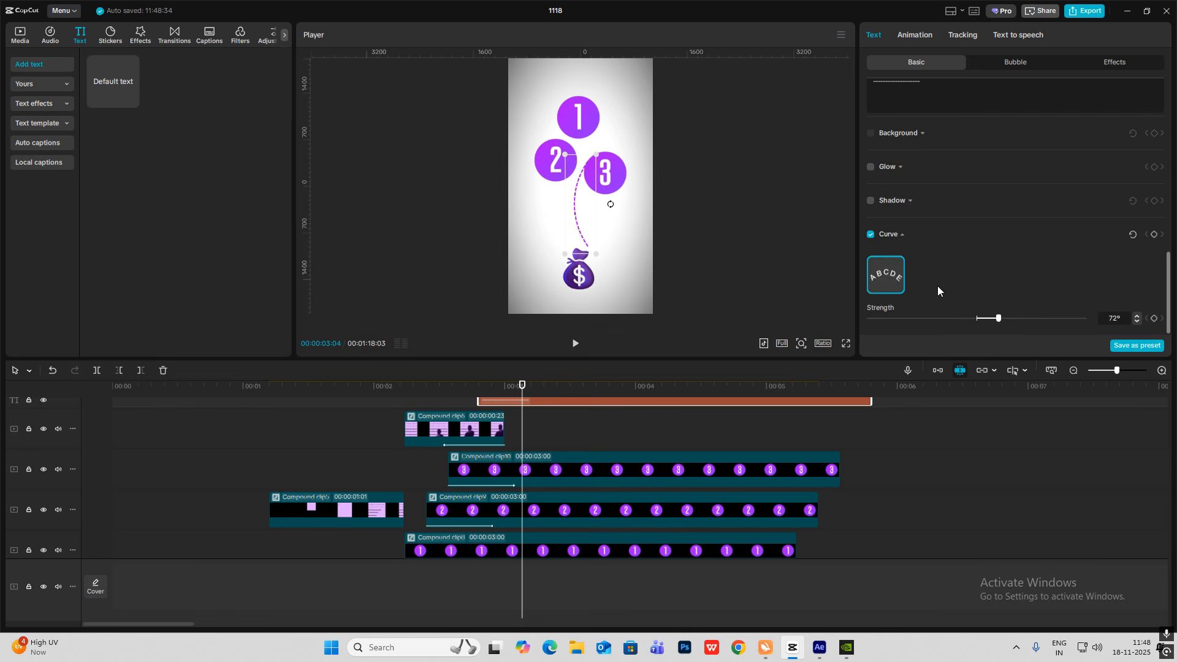
# Set the dashed line's curve strength to 112° and position it at 00:00:03:24 so it links circle 3 to the money bag.
pyautogui.moveTo(583, 203); pyautogui.dragTo(583, 215)
pyautogui.moveTo(522, 427); pyautogui.dragTo(610, 426)
pyautogui.moveTo(580, 228)
pyautogui.mouseDown()
pyautogui.moveTo(585, 209)
pyautogui.moveTo(580, 221)
pyautogui.mouseUp()
pyautogui.moveTo(998, 319); pyautogui.dragTo(1011, 319)
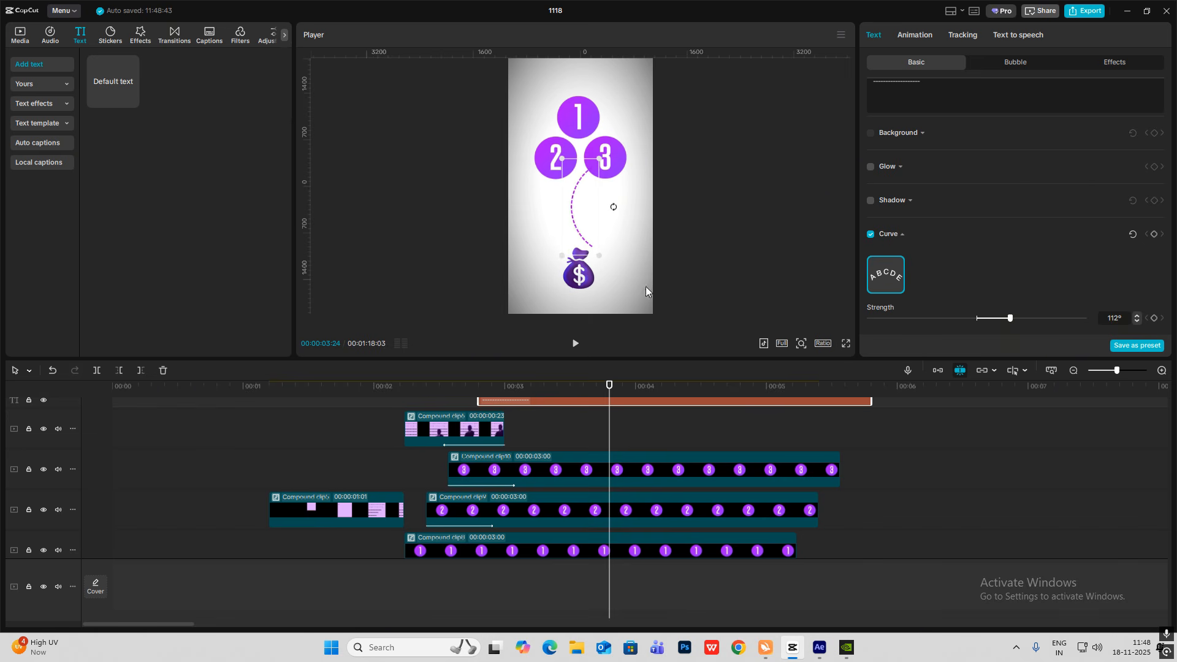
pyautogui.moveTo(594, 244); pyautogui.dragTo(593, 251)
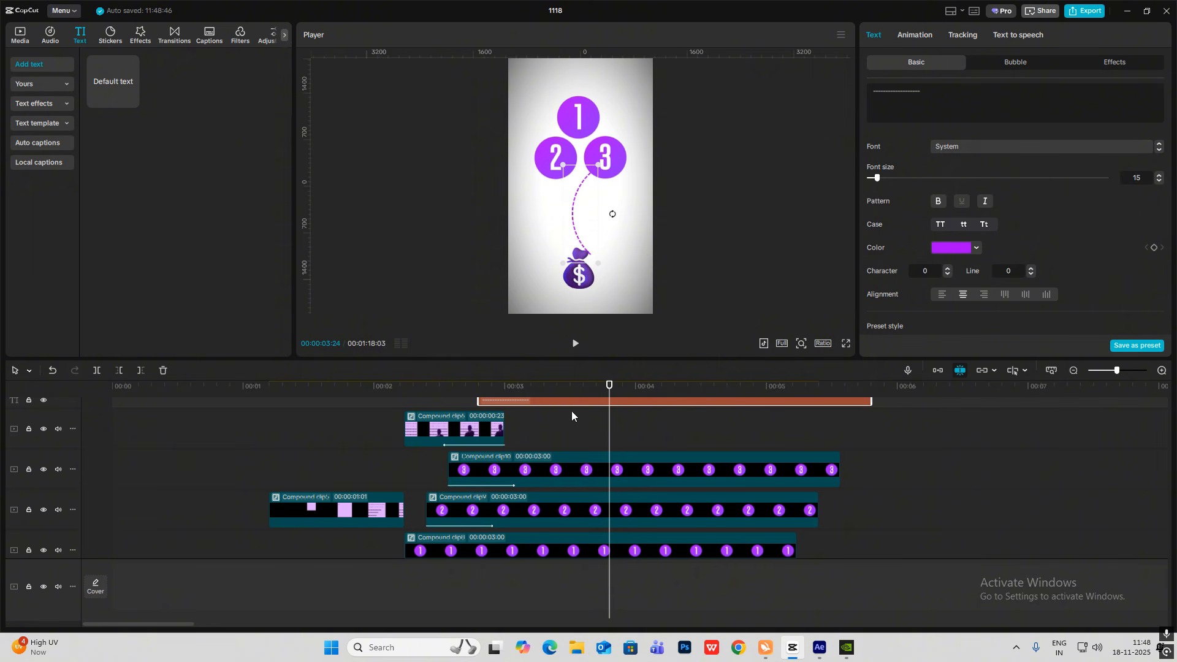
pyautogui.scroll(1, 572, 412)
pyautogui.keyDown('alt'); pyautogui.moveTo(557, 437); pyautogui.dragTo(557, 423); pyautogui.keyUp('alt')
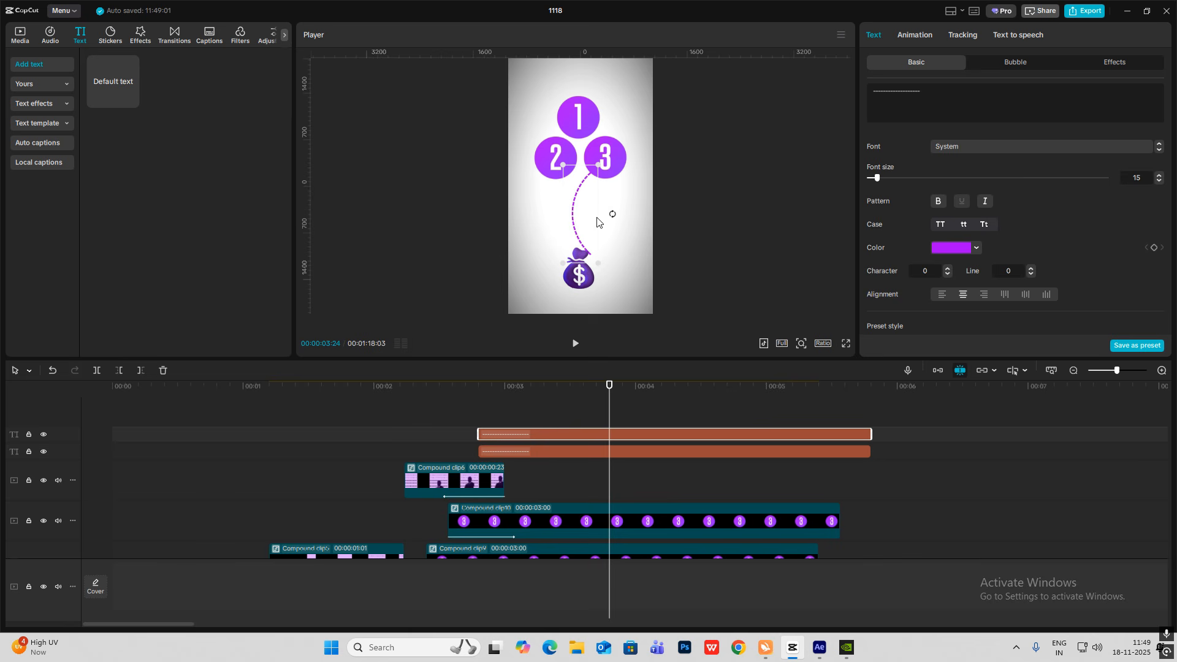
pyautogui.scroll(-5, 970, 266)
pyautogui.moveTo(1011, 318); pyautogui.dragTo(948, 326)
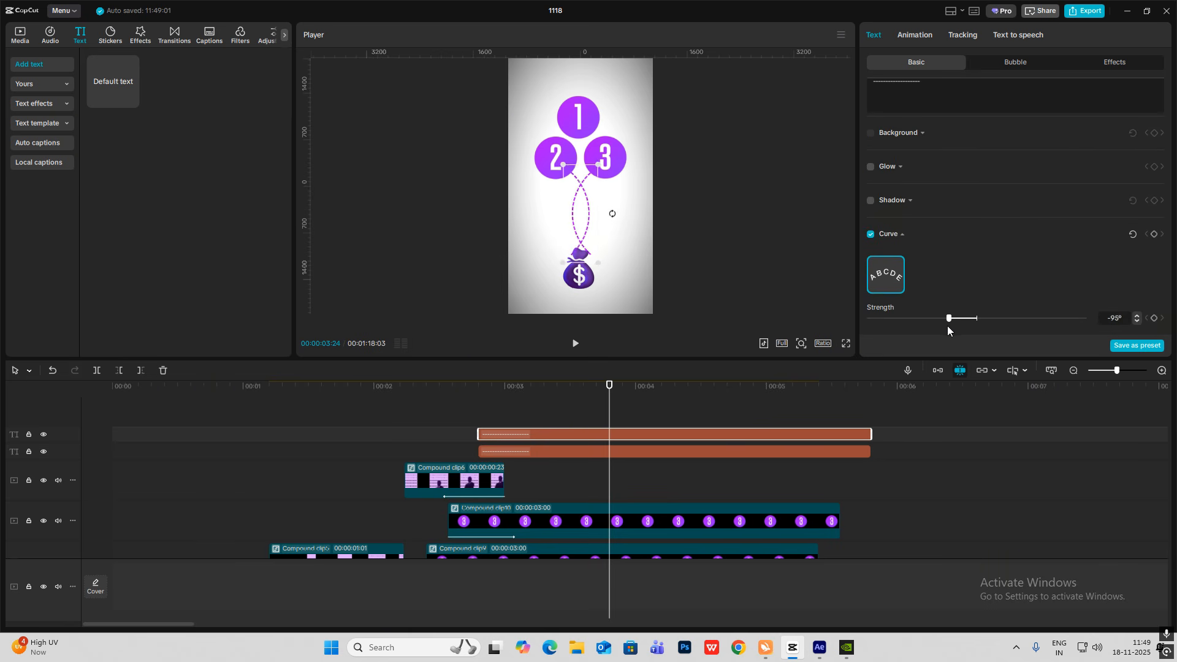
pyautogui.press('Delete')
# Duplicate the dashed line onto a new track, set its curve strength to -54°, and move it toward circle 2.
pyautogui.keyDown('alt'); pyautogui.moveTo(580, 435); pyautogui.dragTo(582, 424); pyautogui.keyUp('alt')
pyautogui.scroll(-3, 1030, 265)
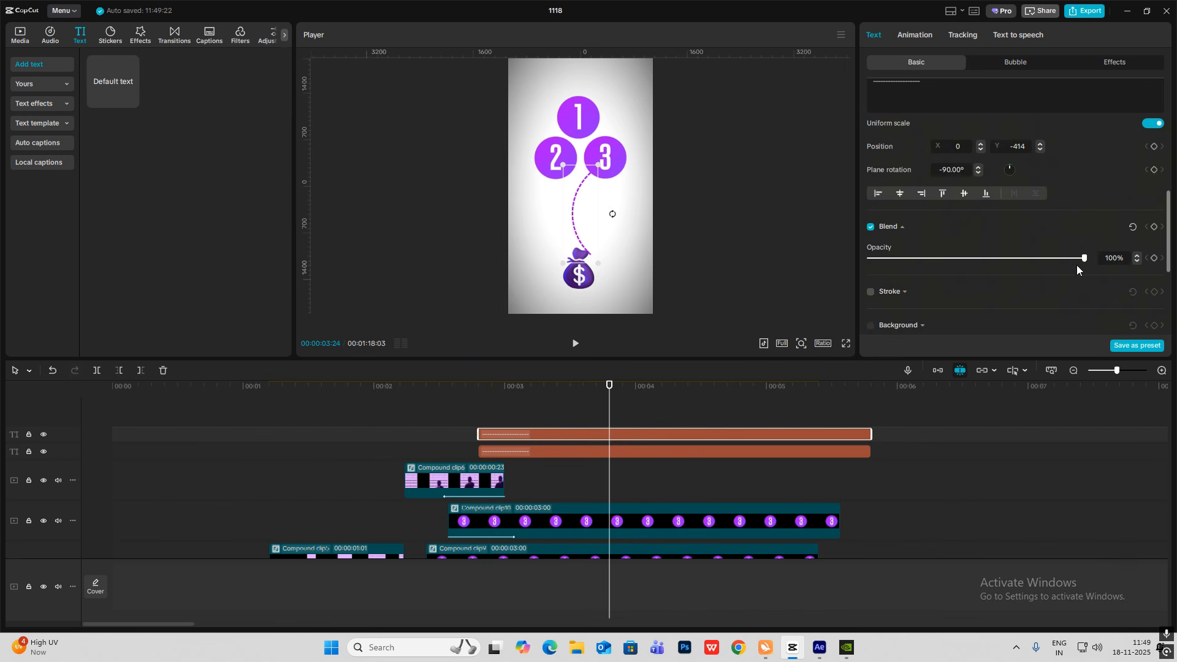
pyautogui.scroll(-5, 1073, 263)
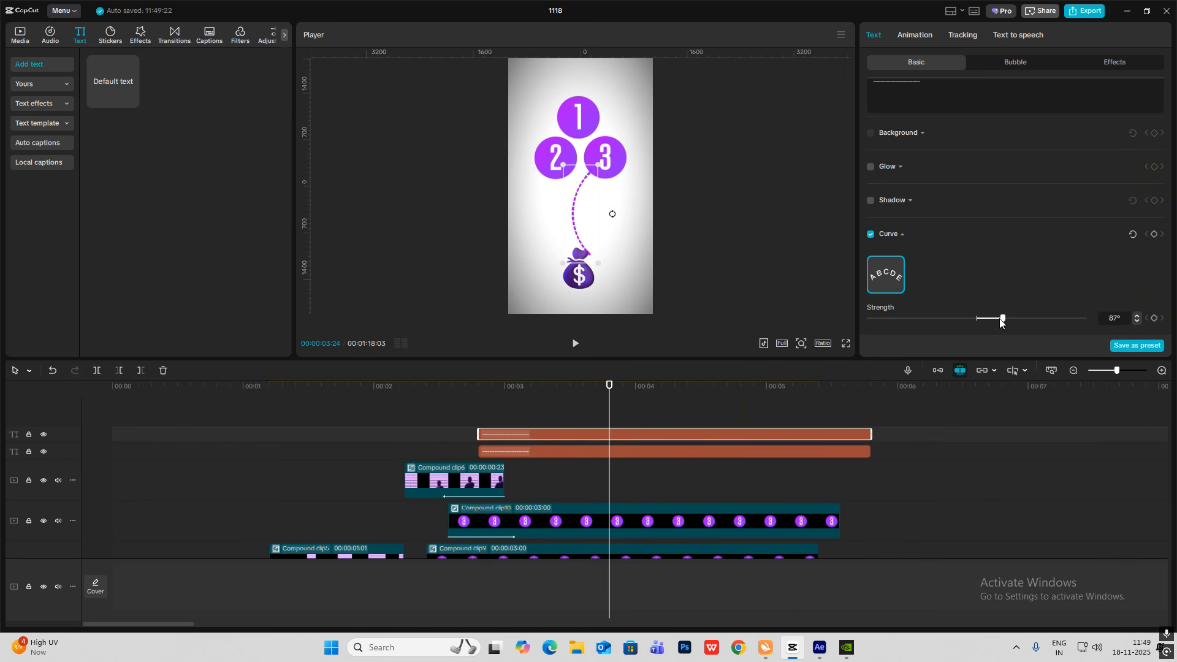
pyautogui.moveTo(1003, 318); pyautogui.dragTo(961, 318)
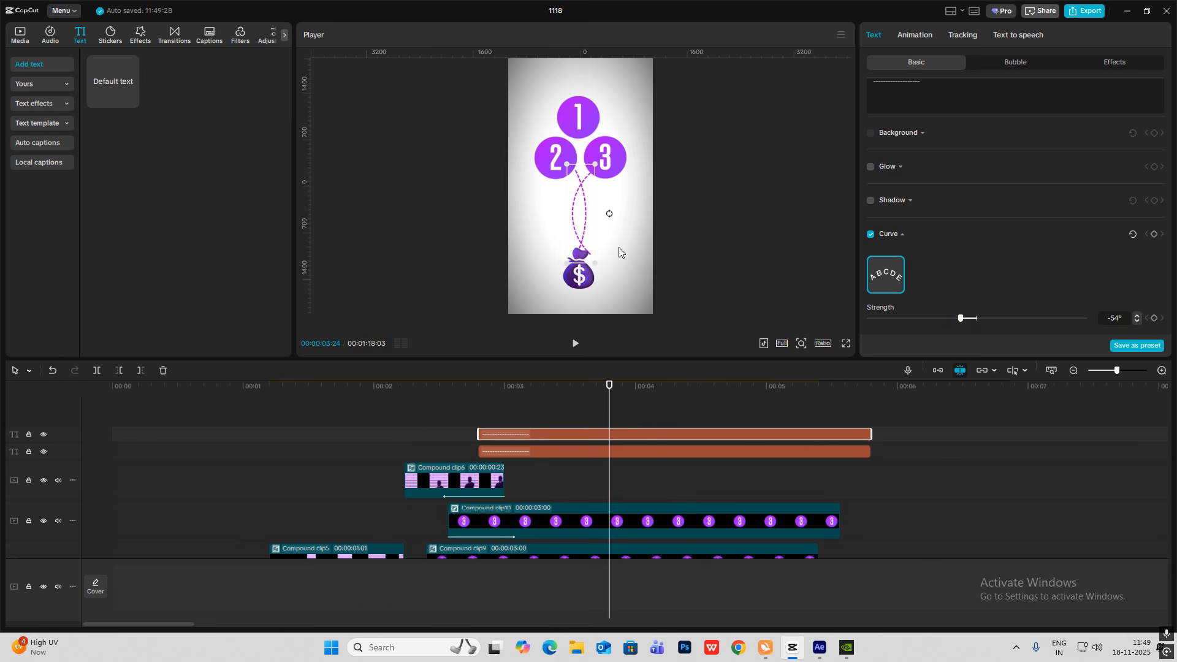
pyautogui.moveTo(587, 225); pyautogui.dragTo(577, 225)
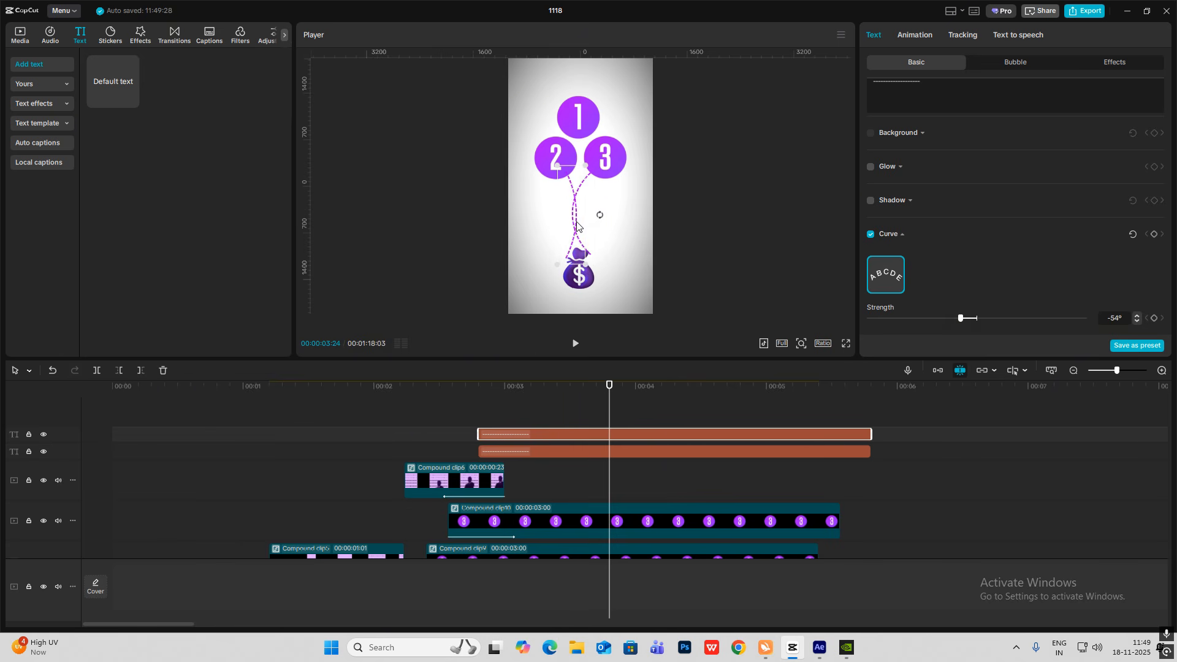
# Set the curve strength of circle 3's dashed line to 77°.
pyautogui.click(520, 454)
pyautogui.moveTo(1007, 318); pyautogui.dragTo(995, 320)
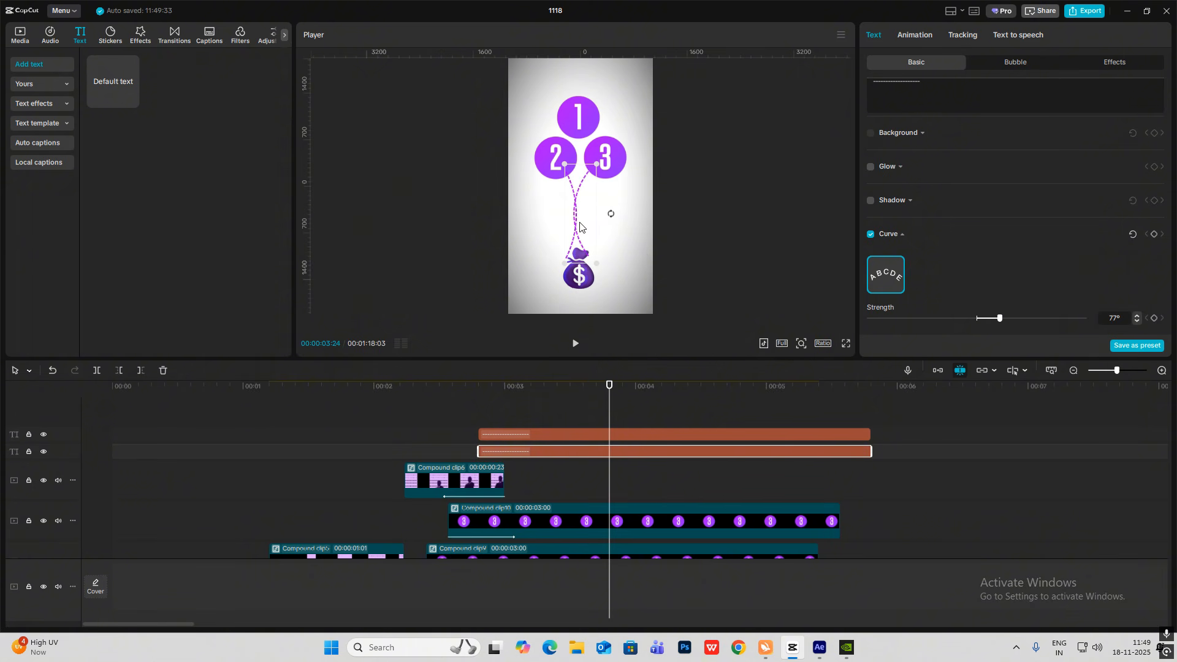
pyautogui.click(598, 434)
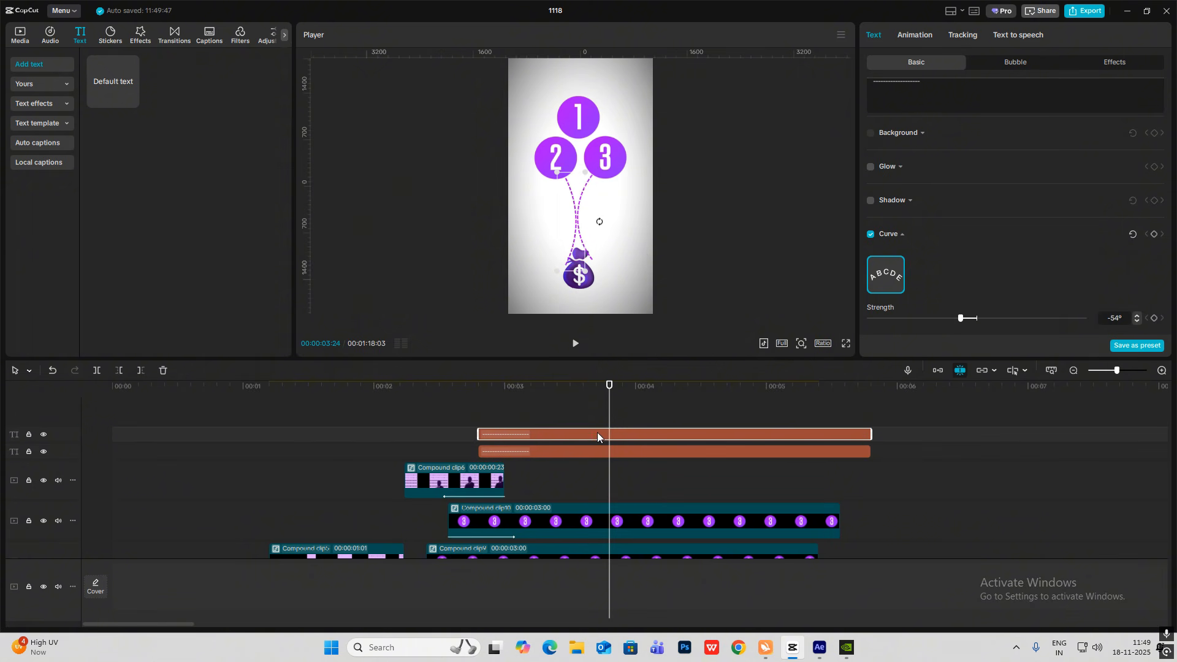
# Duplicate circle 2's dashed line onto a new track, turn off its Curve effect, and place it straight below circle 1.
pyautogui.moveTo(598, 433); pyautogui.dragTo(602, 423)
pyautogui.scroll(-10, 1036, 278)
pyautogui.click(870, 237)
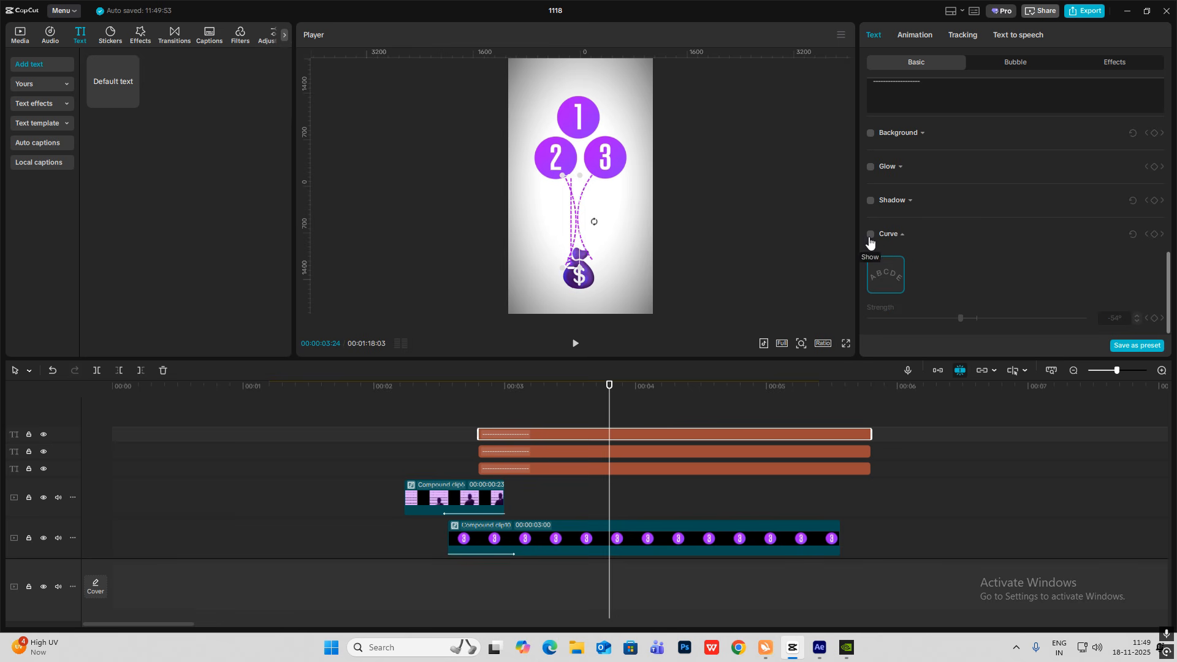
pyautogui.moveTo(571, 214); pyautogui.dragTo(577, 172)
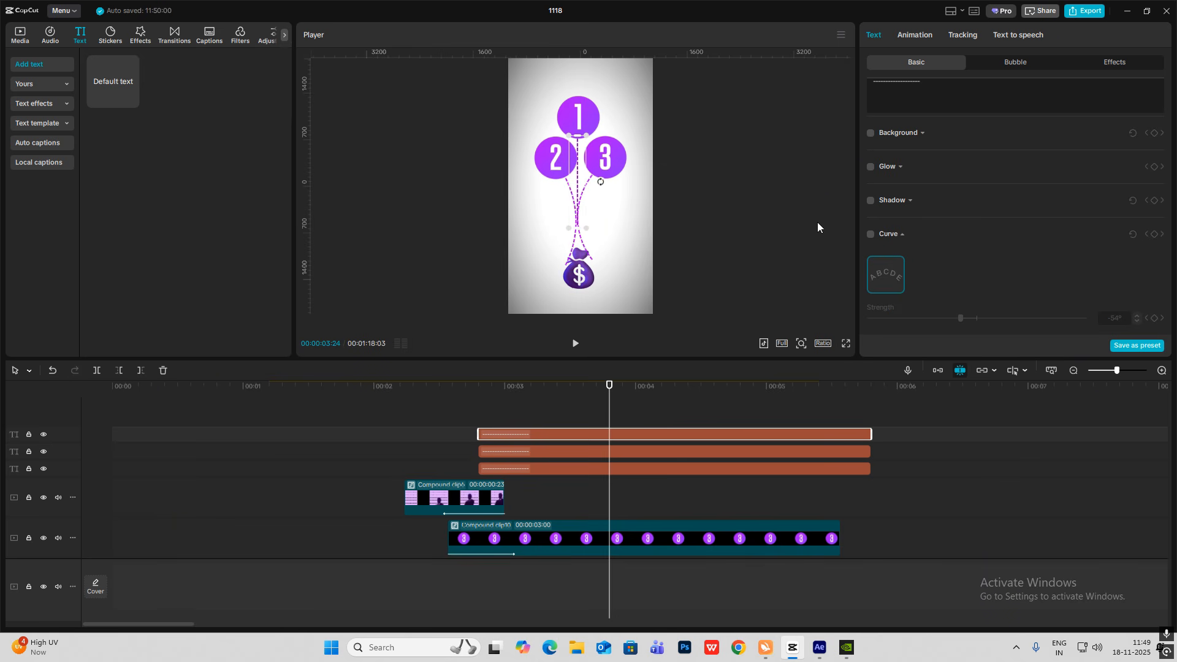
# Extend the straight dashed line's text with more hyphens so it reaches the money bag.
pyautogui.scroll(4, 1036, 257)
pyautogui.click(952, 88)
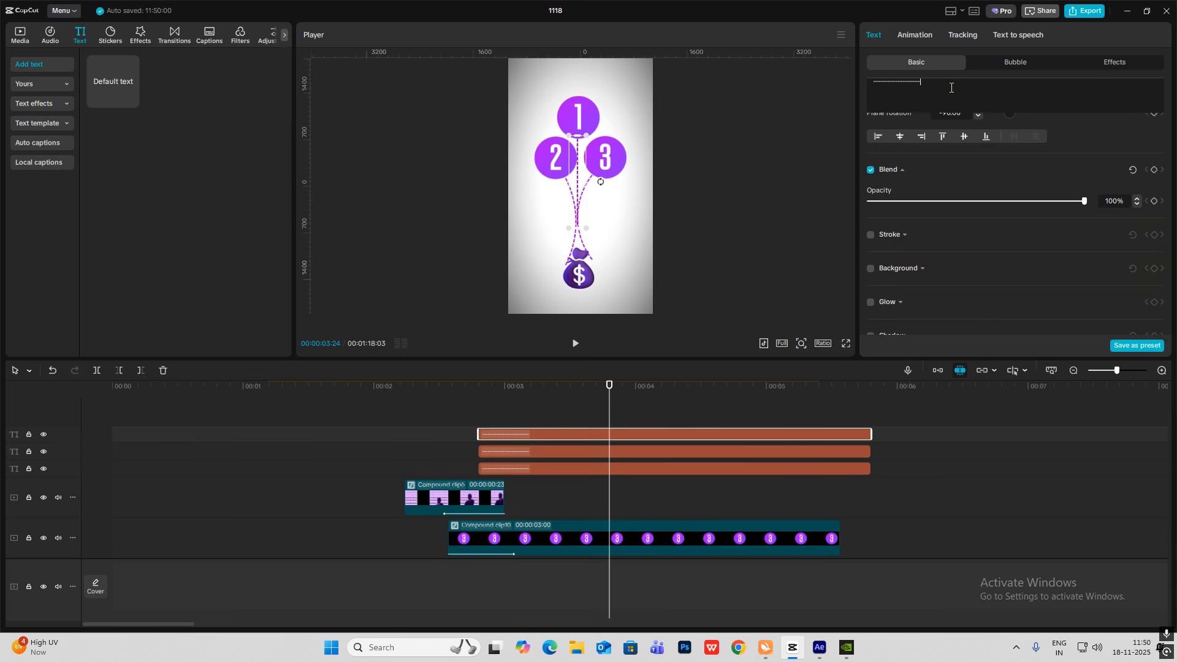
pyautogui.write('------')
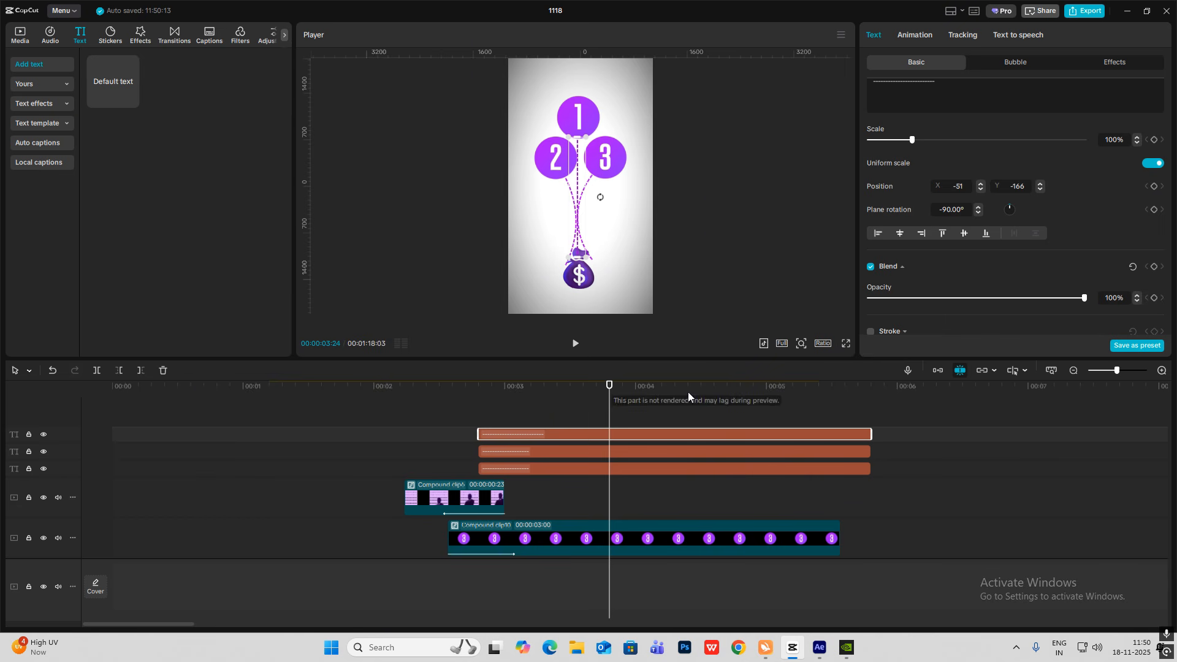
# Combine the three dashed lines into a compound clip and add a Split mask at X -2, Y -294 with feather 26.
pyautogui.moveTo(963, 418); pyautogui.dragTo(777, 470)
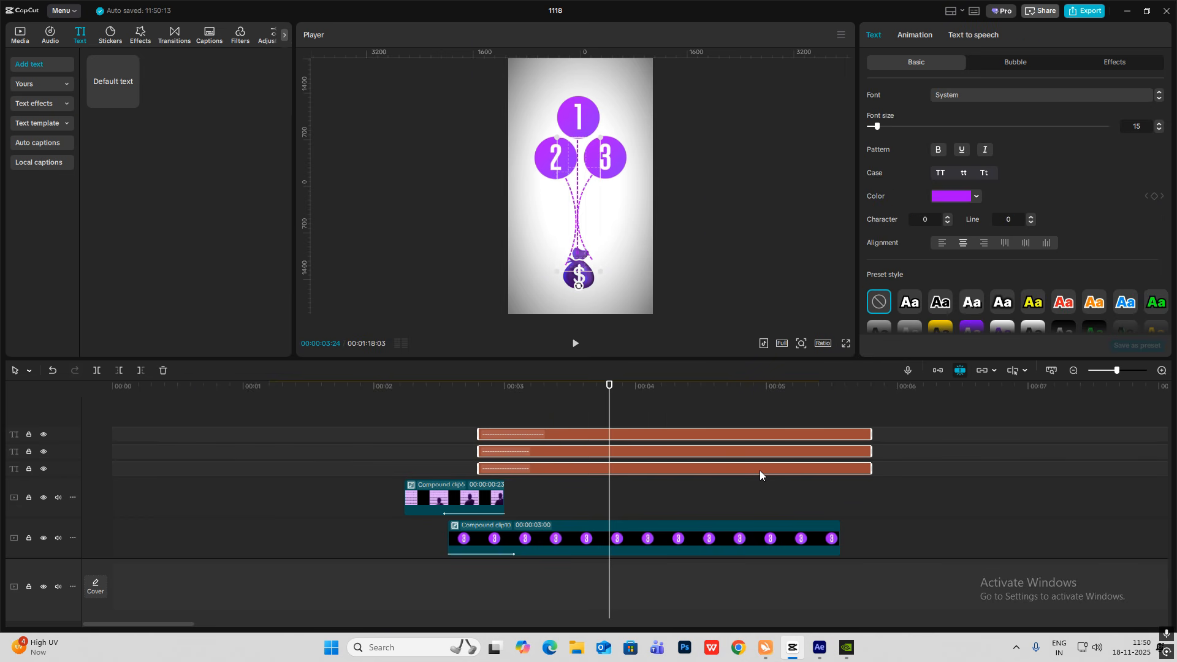
pyautogui.hotkey('alt', 'g')
pyautogui.click(906, 35)
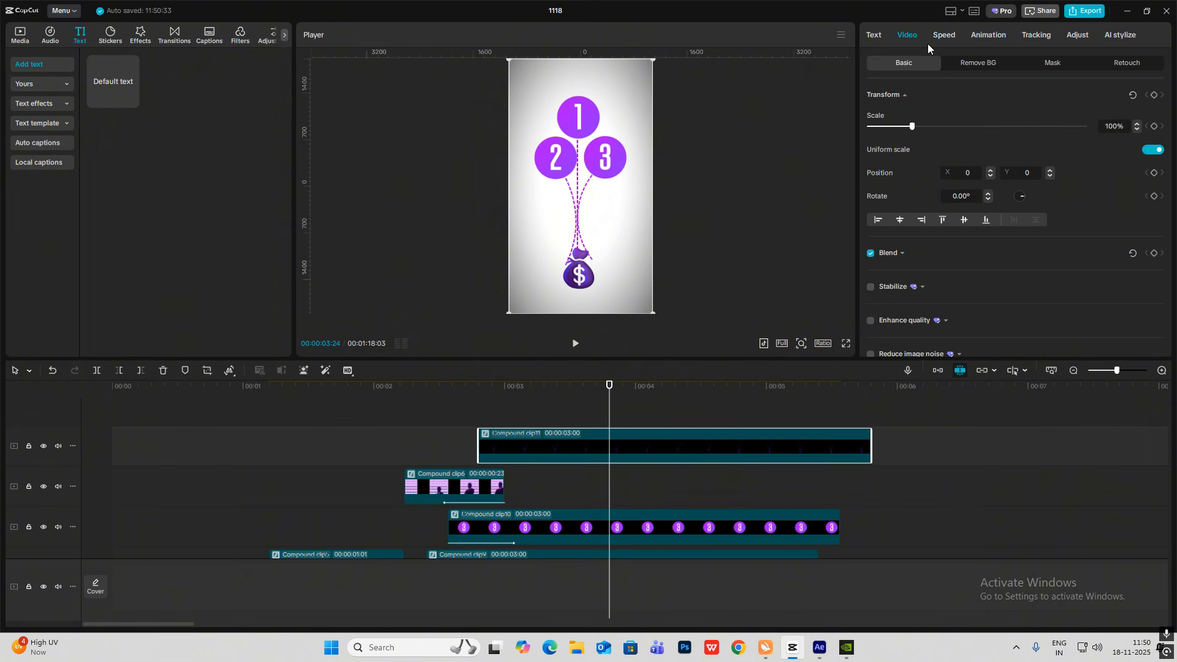
pyautogui.click(1051, 63)
pyautogui.click(893, 113)
pyautogui.click(886, 149)
pyautogui.moveTo(578, 187); pyautogui.dragTo(582, 230)
pyautogui.moveTo(582, 229); pyautogui.dragTo(585, 214)
# Keyframe the mask at 00:00:03:24 and 00:00:03:06, moving it to X 48, Y 432 at the earlier keyframe to hide the lines.
pyautogui.moveTo(496, 417); pyautogui.dragTo(532, 452)
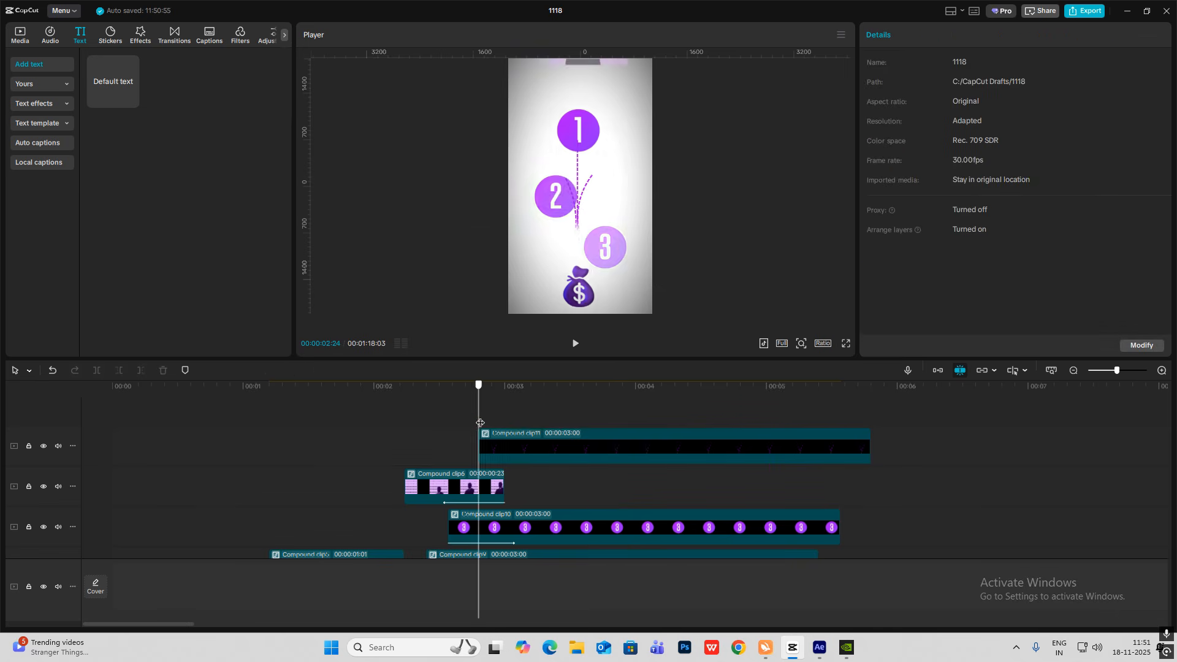
pyautogui.click(532, 452)
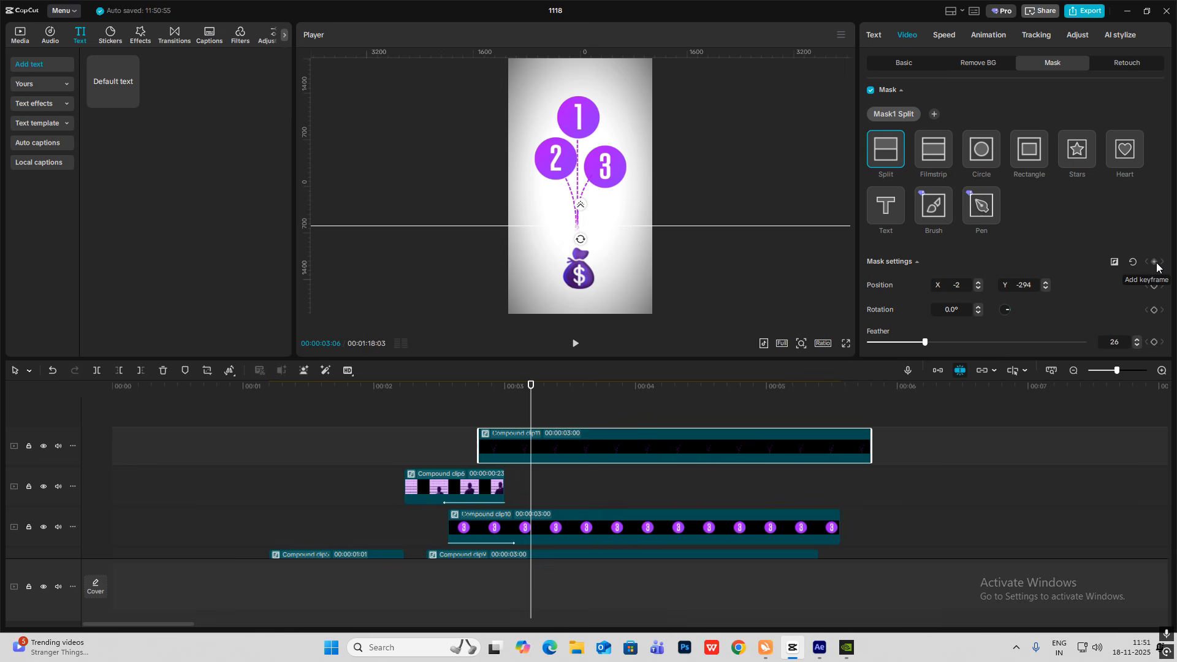
pyautogui.click(1155, 262)
pyautogui.moveTo(530, 410)
pyautogui.mouseDown()
pyautogui.moveTo(617, 419)
pyautogui.moveTo(531, 420)
pyautogui.mouseUp()
pyautogui.click(1156, 263)
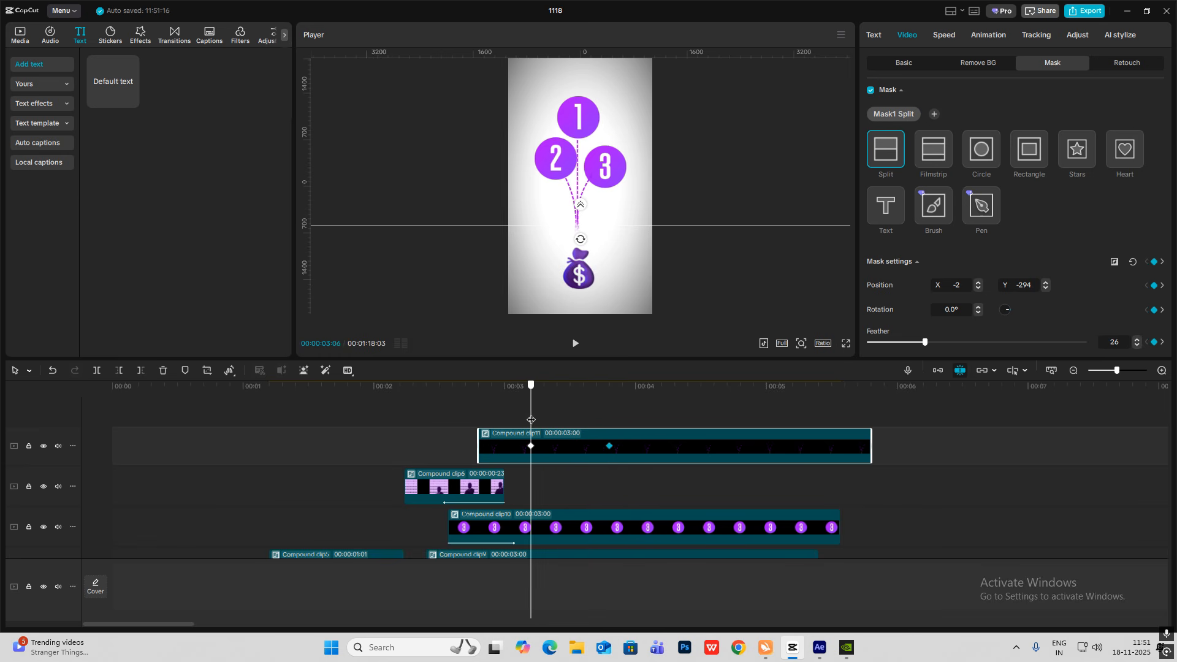
pyautogui.moveTo(622, 228); pyautogui.dragTo(629, 132)
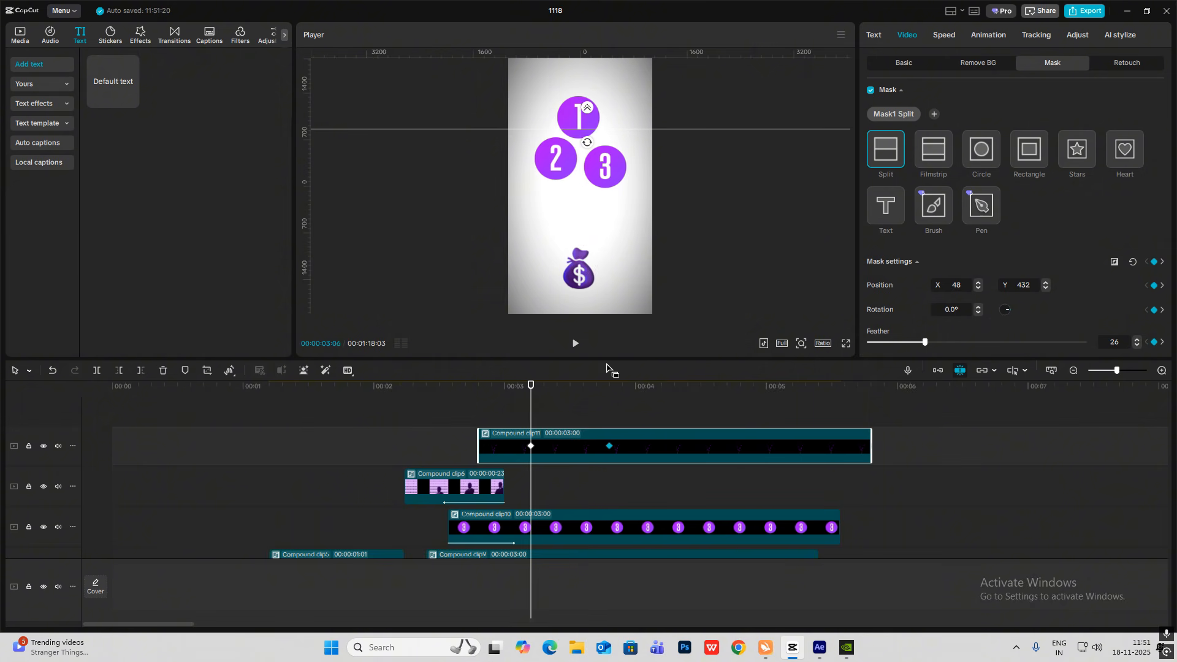
# Apply the Cubic Out preset curve to the mask's X and Y position keyframes.
pyautogui.hotkey('alt', 'k')
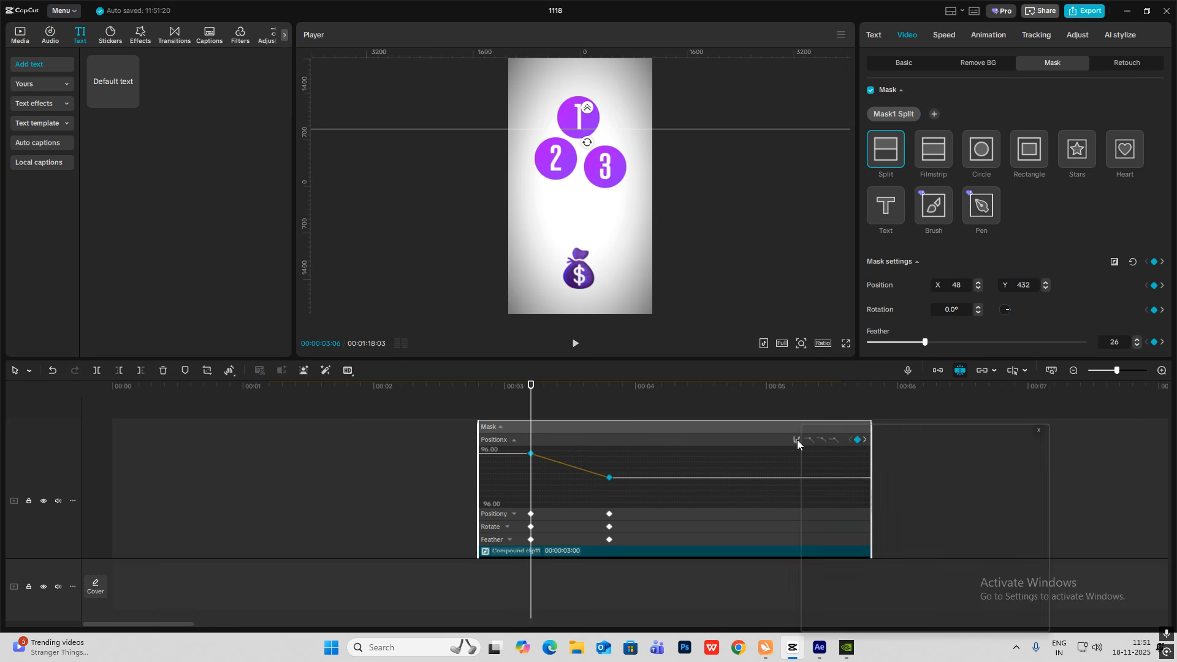
pyautogui.click(797, 440)
pyautogui.click(931, 522)
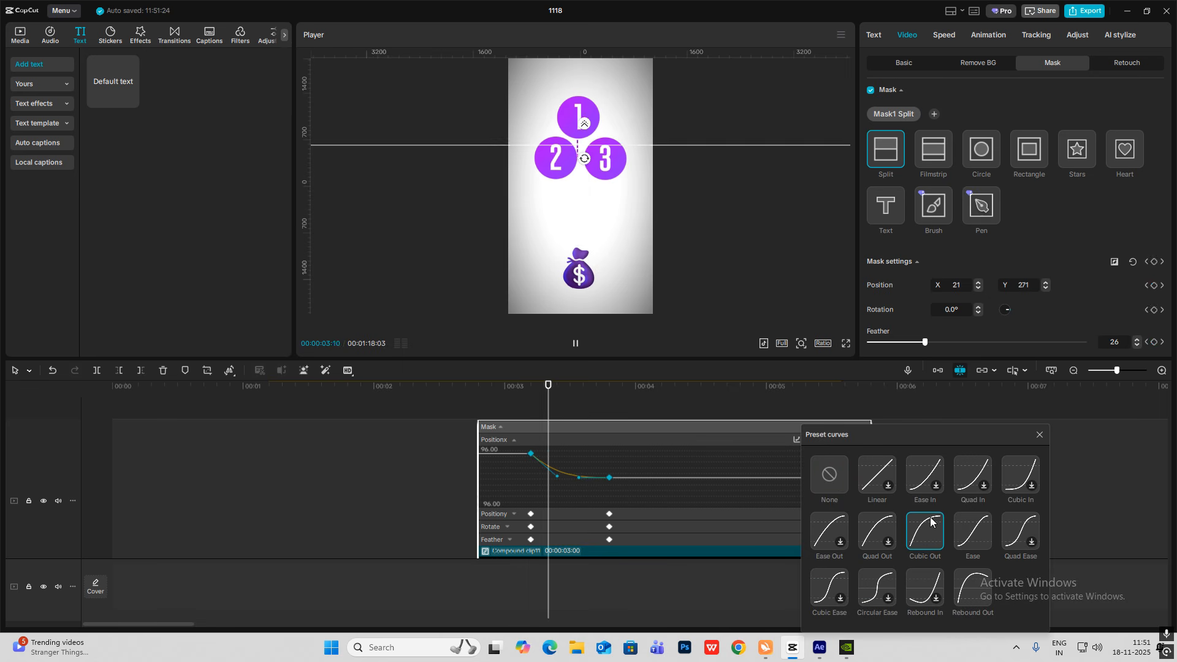
pyautogui.click(1040, 435)
pyautogui.click(565, 515)
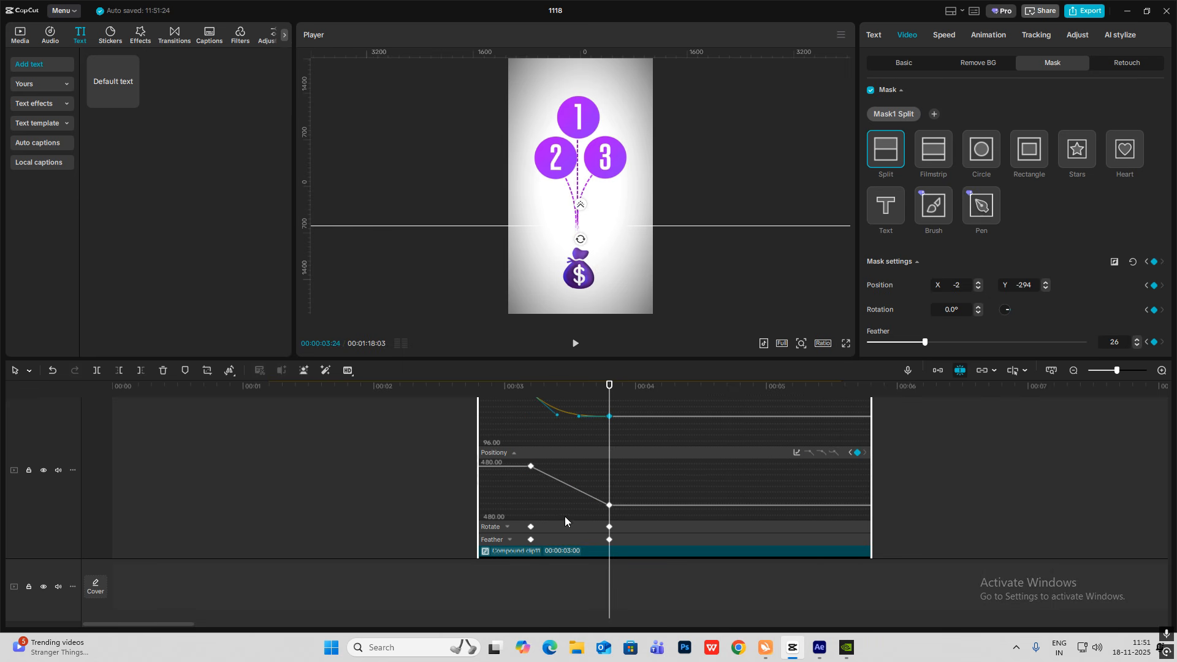
pyautogui.click(797, 453)
pyautogui.click(932, 522)
pyautogui.click(1045, 439)
pyautogui.click(568, 525)
pyautogui.click(564, 536)
pyautogui.hotkey('alt', 'k')
# Play back the masked reveal of the dashed lines between the circles and the money bag.
pyautogui.click(450, 431)
pyautogui.press('space')
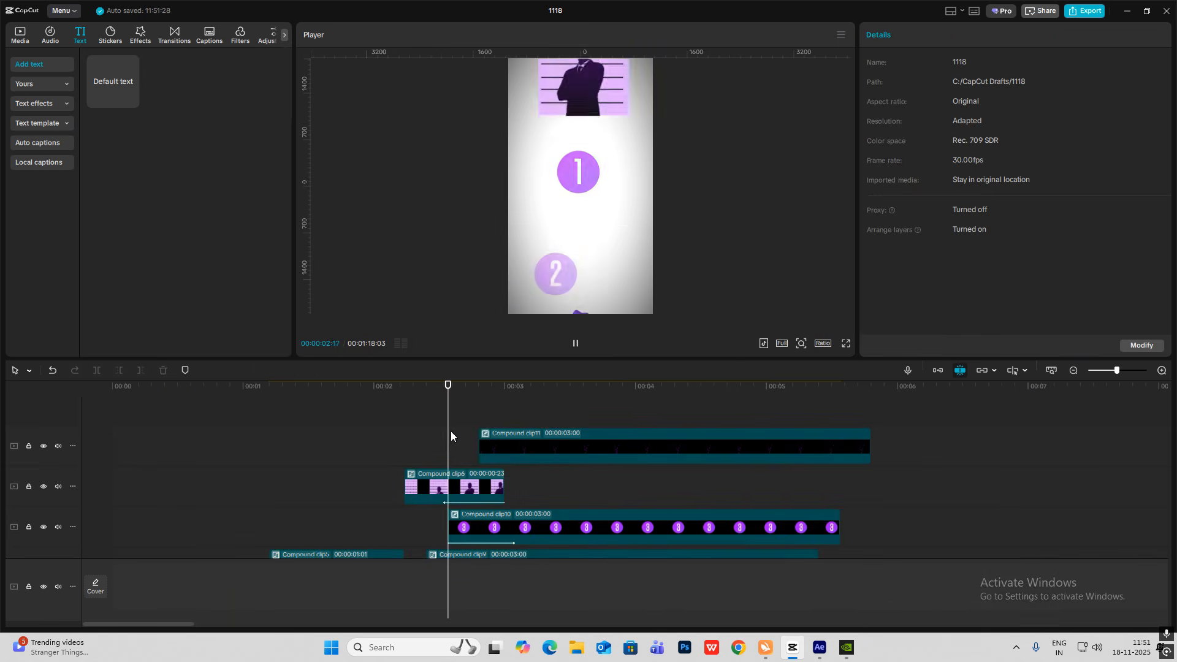
pyautogui.click(599, 454)
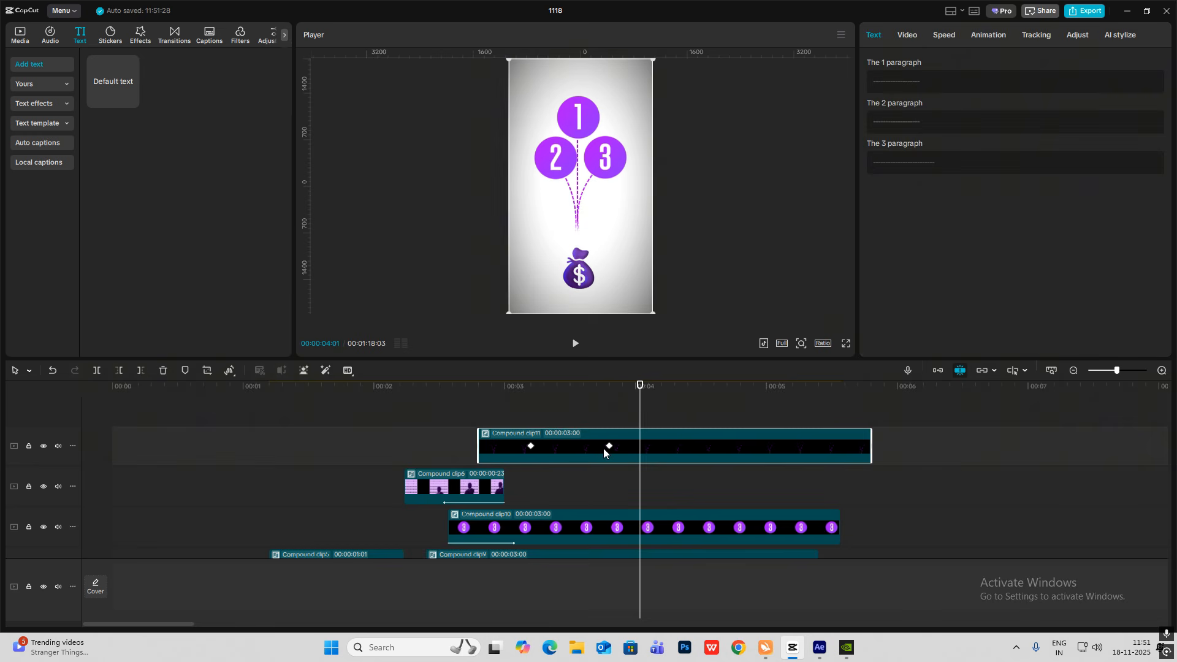
pyautogui.click(609, 447)
pyautogui.click(497, 414)
pyautogui.press('space')
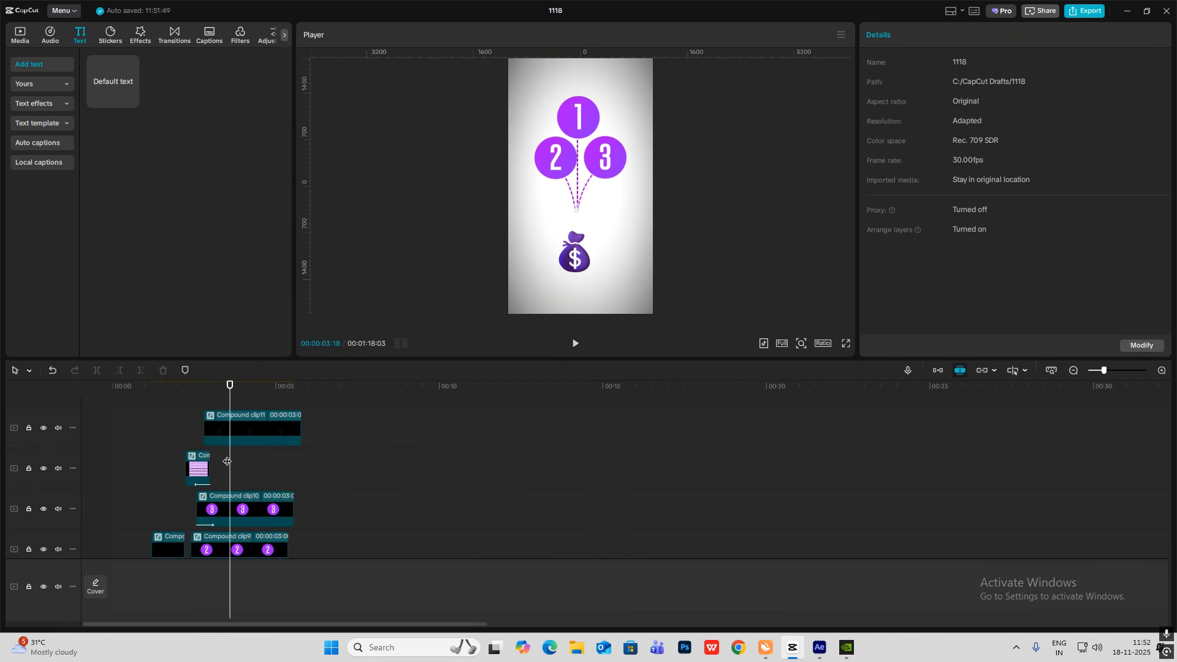
# Split the circle, dashed-line and money bag clips at 00:00:04:04 and delete everything after the cut.
pyautogui.moveTo(227, 461)
pyautogui.mouseDown()
pyautogui.moveTo(196, 464)
pyautogui.moveTo(248, 467)
pyautogui.mouseUp()
pyautogui.scroll(-1, 332, 445)
pyautogui.moveTo(371, 405); pyautogui.dragTo(266, 517)
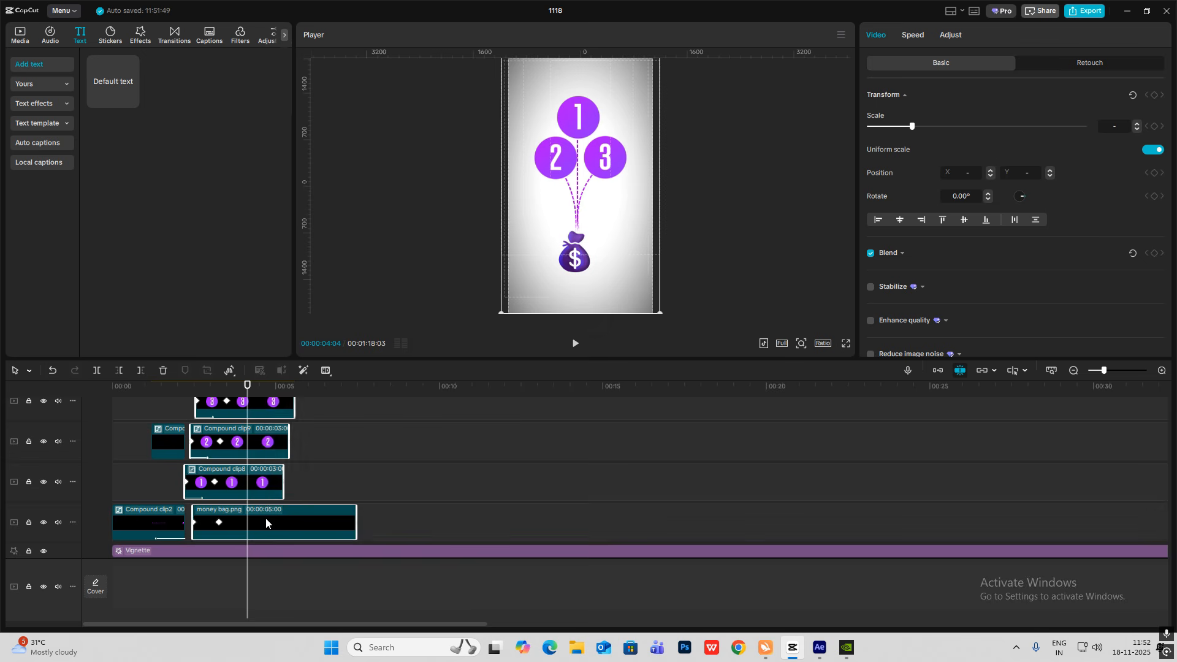
pyautogui.hotkey('ctrl', 'b')
pyautogui.press('Delete')
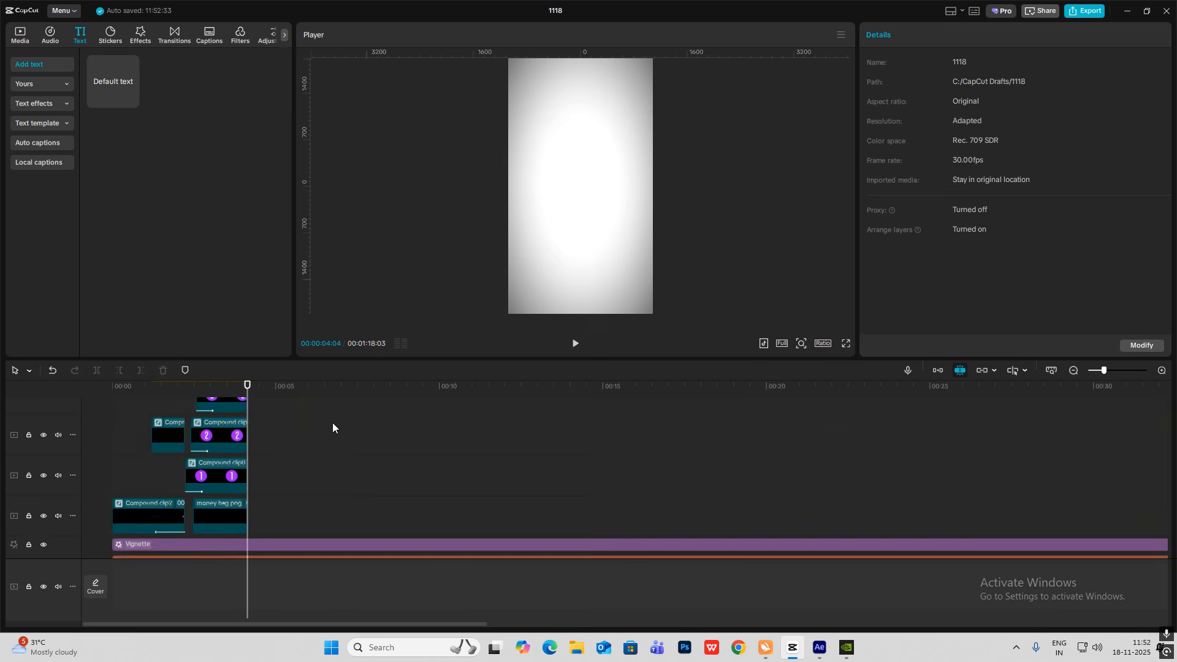
# Duplicate the circle 1 clip so the copy starts at 00:00:04:04, and play it back.
pyautogui.click(228, 505)
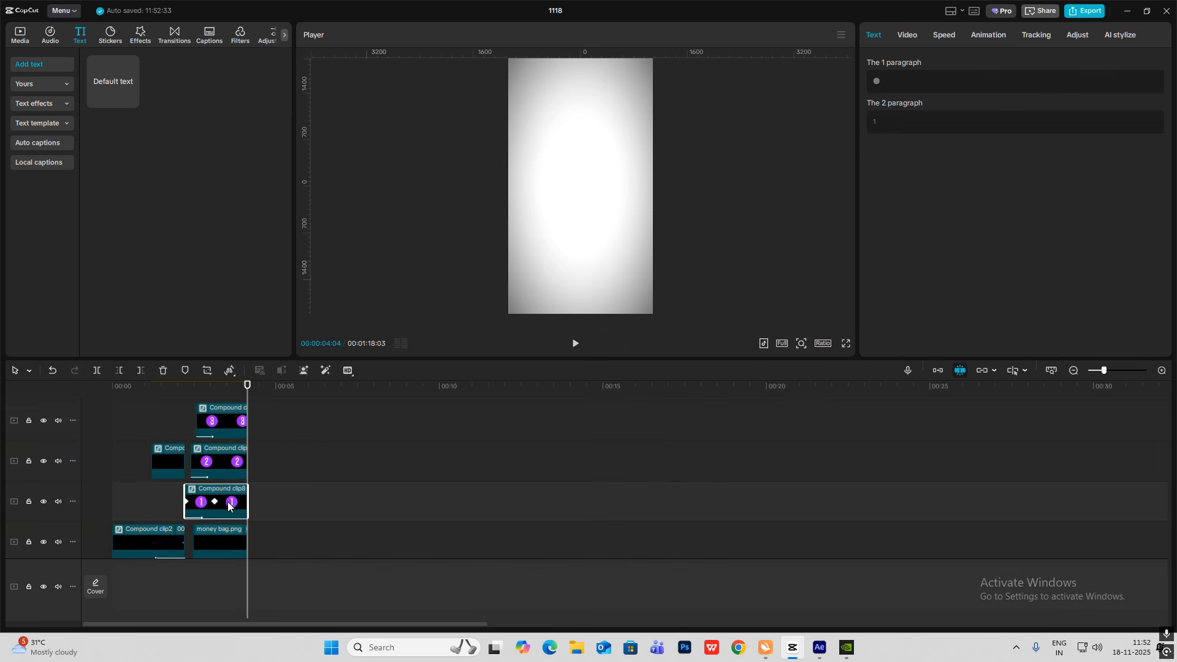
pyautogui.moveTo(239, 494); pyautogui.dragTo(302, 498)
pyautogui.press('space')
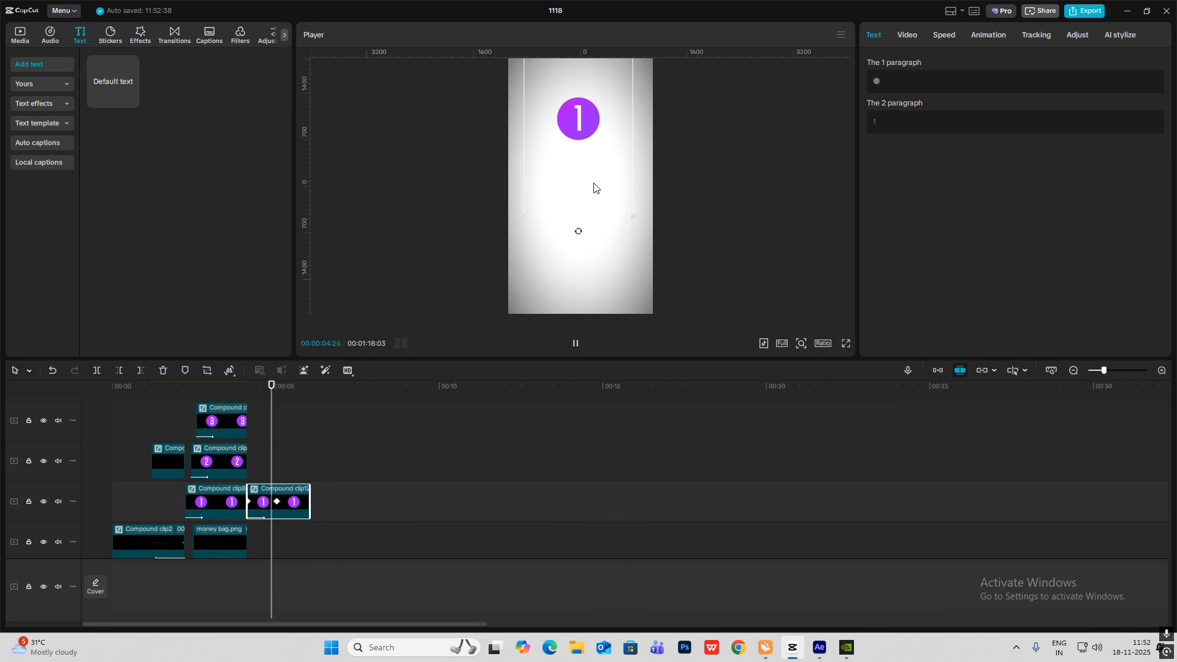
# Remove the copied circle 1 clip's transform keyframes and reposition it near the frame's centre at X 0, Y -165.
pyautogui.click(907, 36)
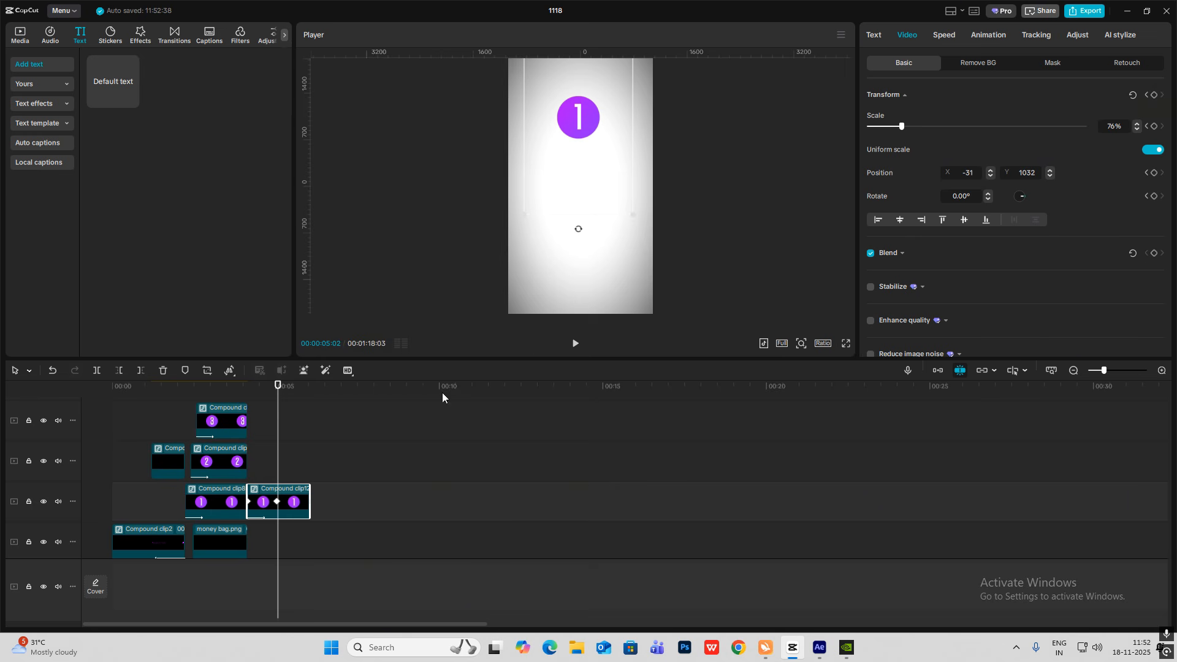
pyautogui.moveTo(280, 472); pyautogui.dragTo(276, 471)
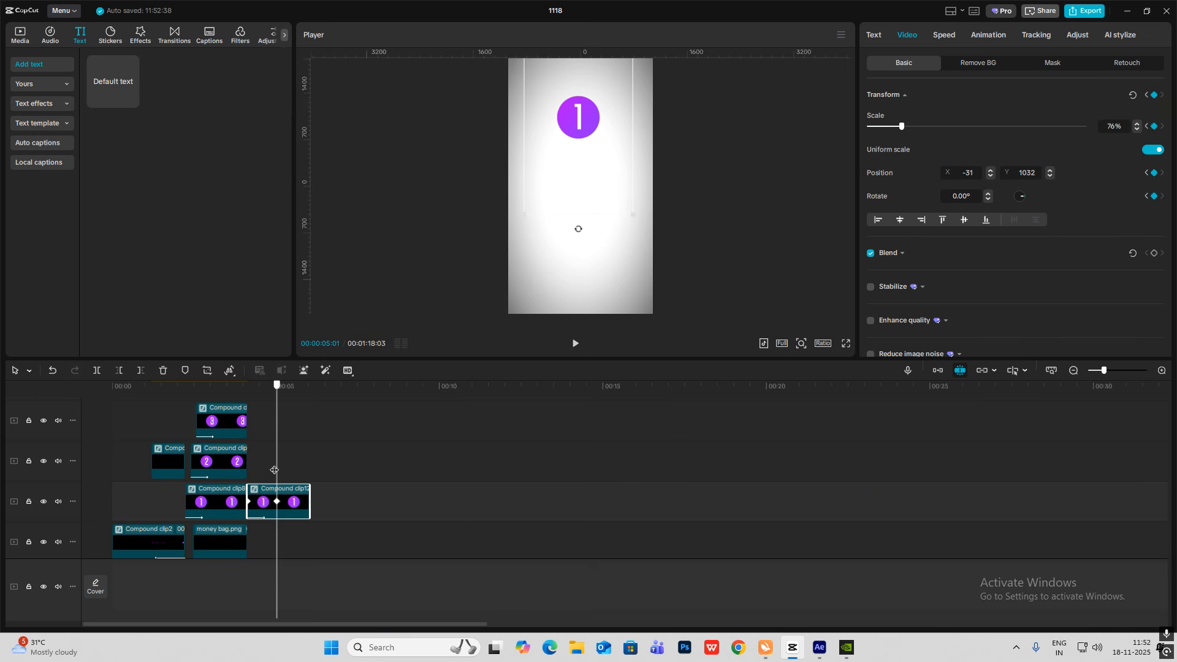
pyautogui.click(1155, 95)
pyautogui.moveTo(274, 442); pyautogui.dragTo(248, 442)
pyautogui.click(1155, 96)
pyautogui.moveTo(599, 275); pyautogui.dragTo(613, 131)
# Remove the entrance animation from the copied circle 1 clip.
pyautogui.scroll(-2, 1009, 182)
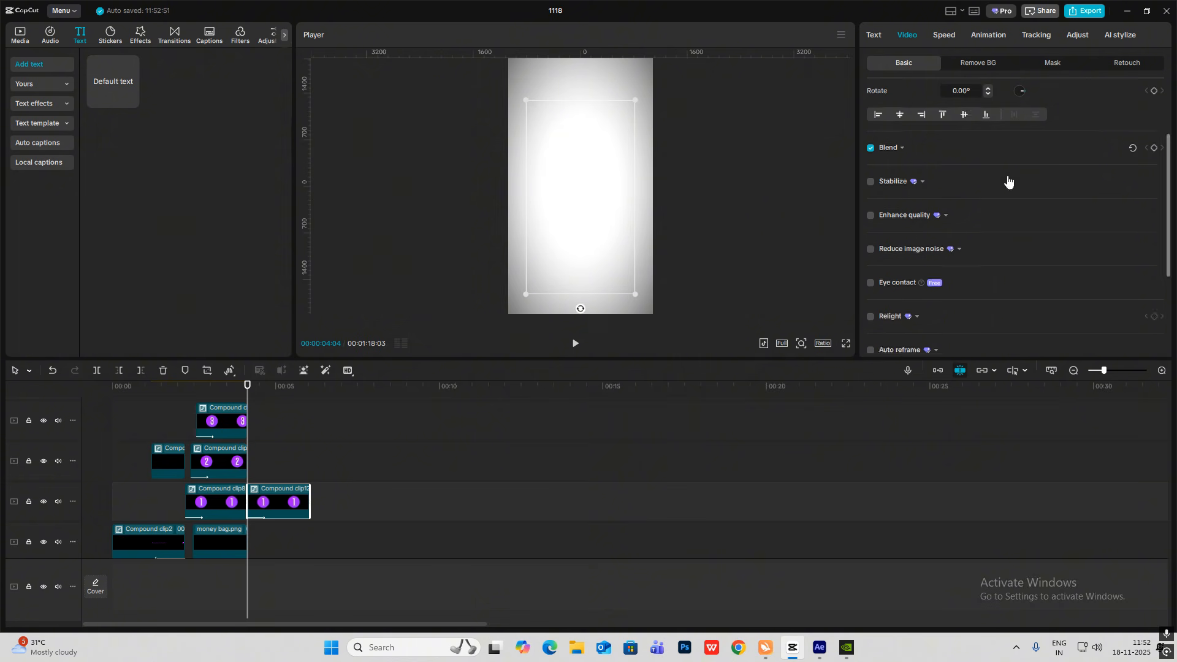
pyautogui.click(902, 147)
pyautogui.click(283, 468)
pyautogui.click(283, 498)
pyautogui.moveTo(281, 469); pyautogui.dragTo(249, 466)
pyautogui.click(988, 35)
pyautogui.click(889, 100)
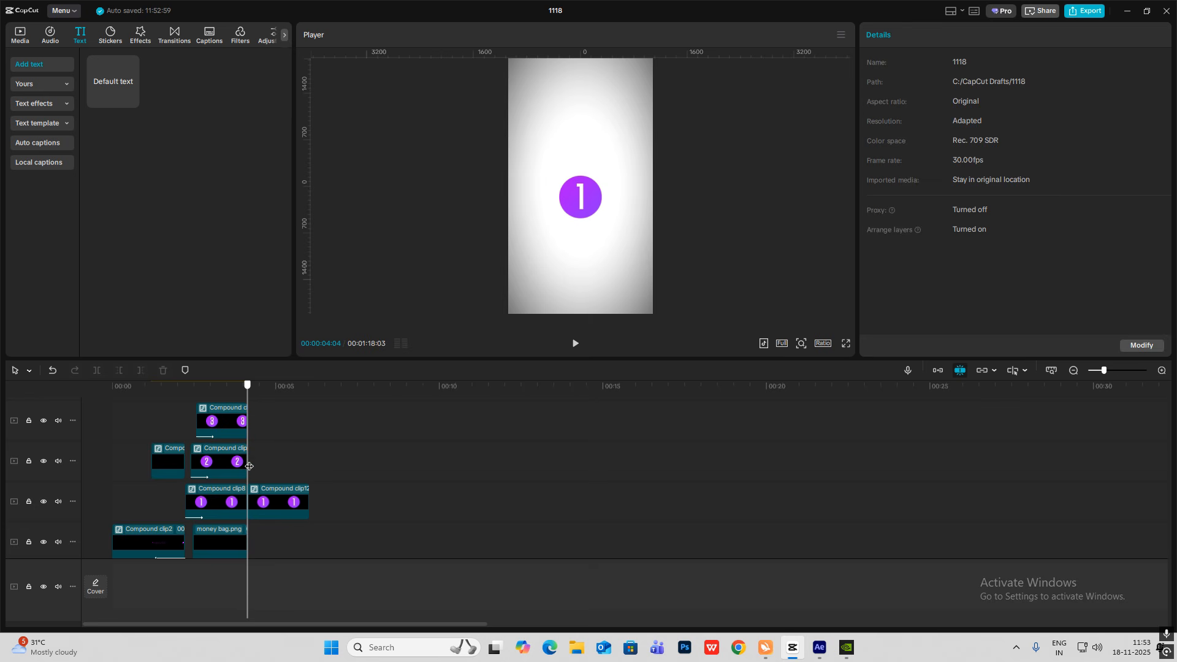
# Add transform keyframes to the copied circle 1 clip at 00:00:04:04 and 00:00:04:17.
pyautogui.click(283, 500)
pyautogui.click(910, 35)
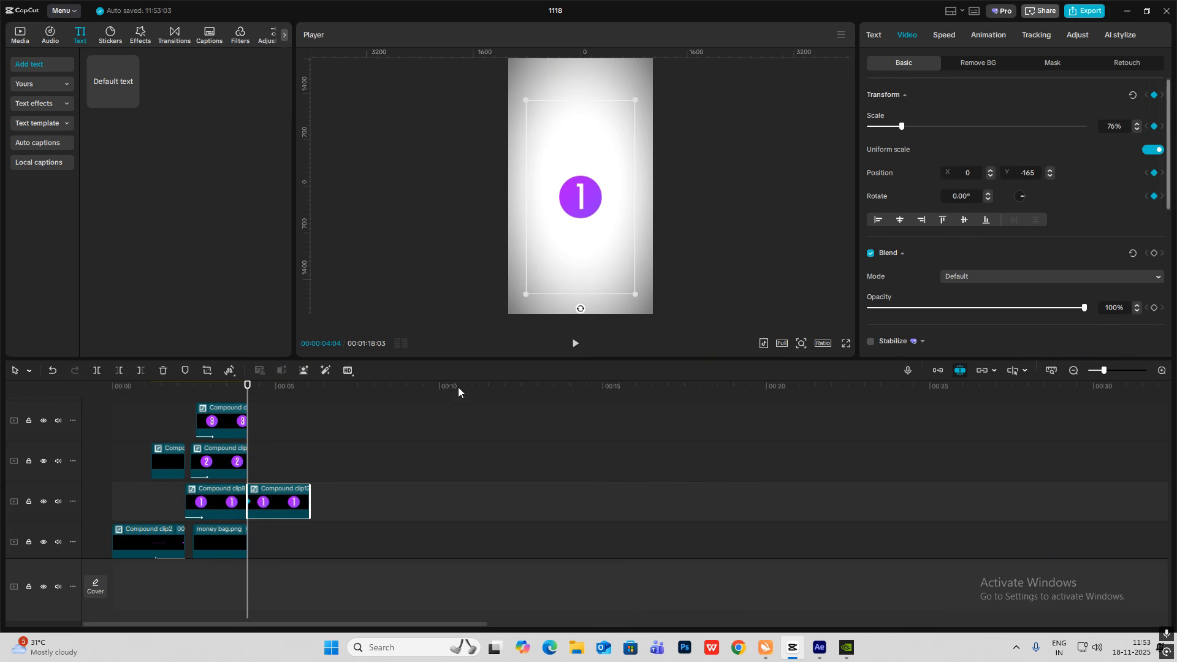
pyautogui.click(1162, 371)
pyautogui.click(1162, 370)
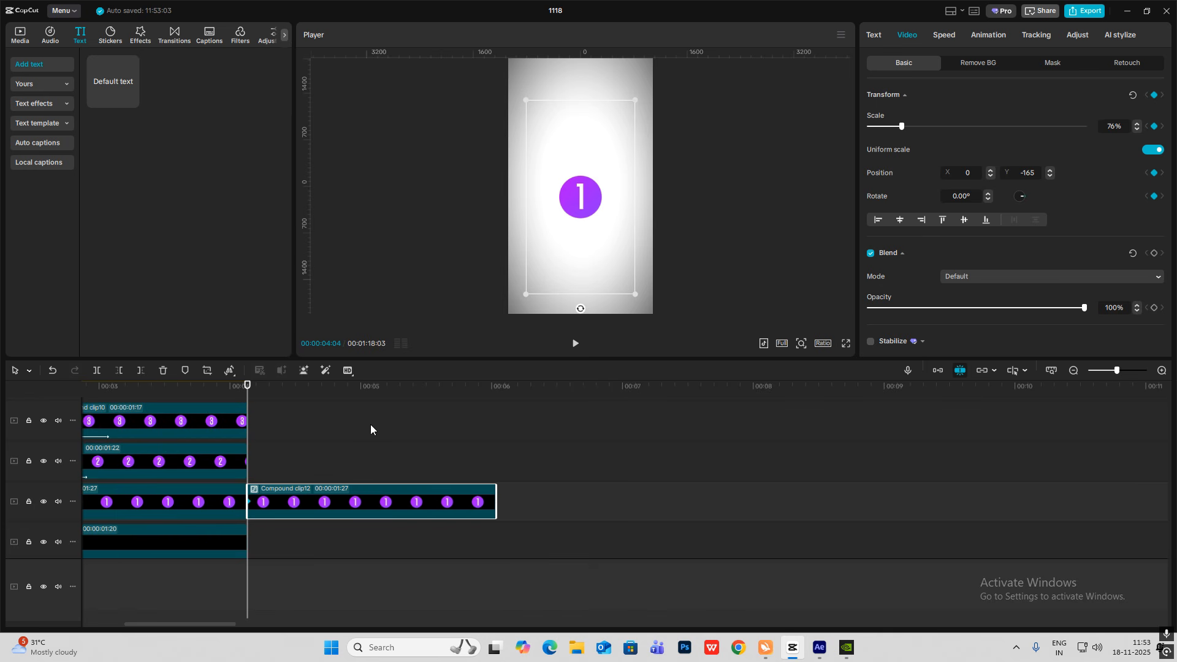
pyautogui.moveTo(247, 387); pyautogui.dragTo(305, 402)
pyautogui.click(1154, 95)
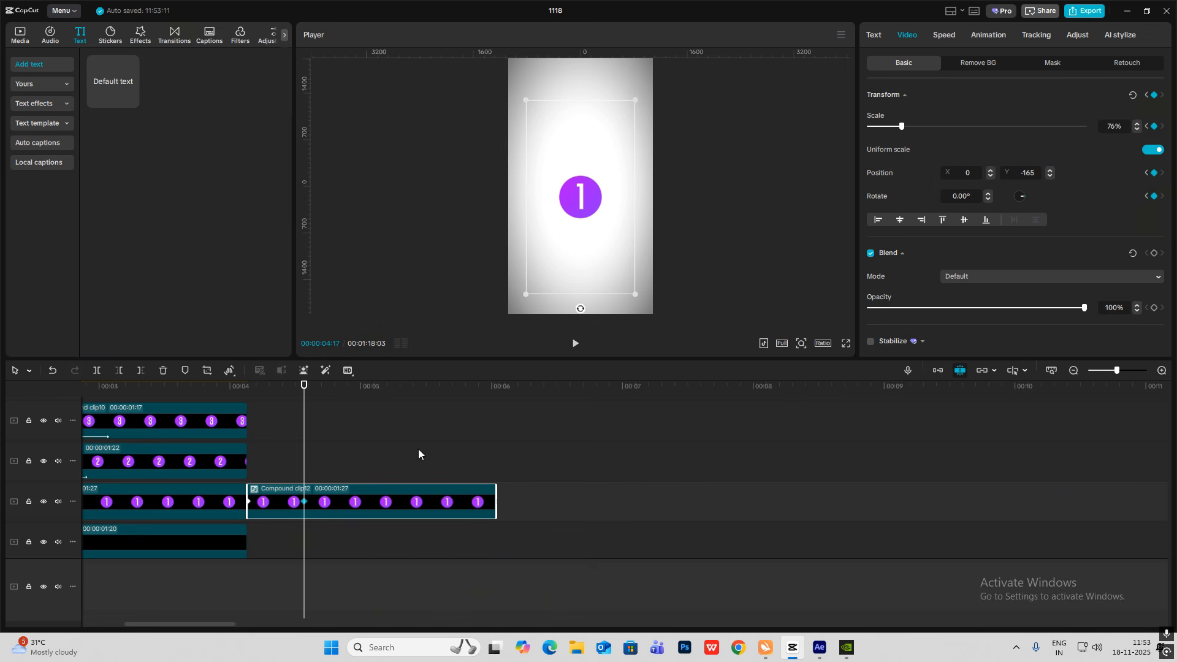
# Shrink the copied circle 1 clip to almost nothing at its first keyframe, 00:00:04:04.
pyautogui.moveTo(305, 465); pyautogui.dragTo(249, 445)
pyautogui.click(260, 438)
pyautogui.click(316, 494)
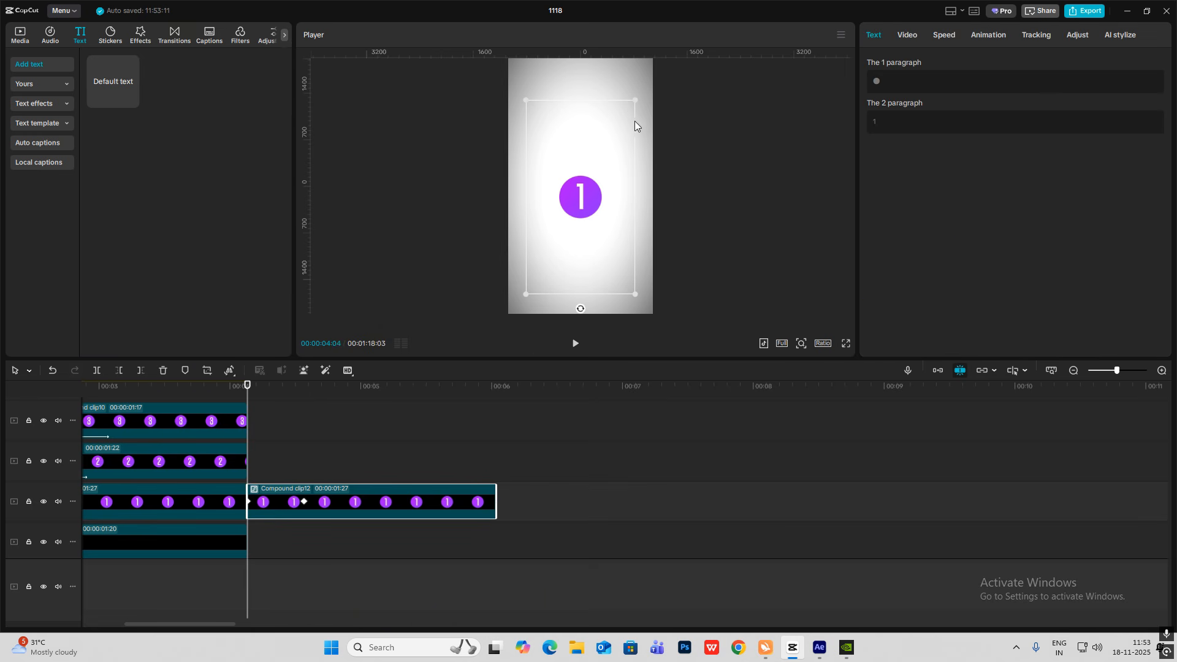
pyautogui.moveTo(632, 103); pyautogui.dragTo(584, 192)
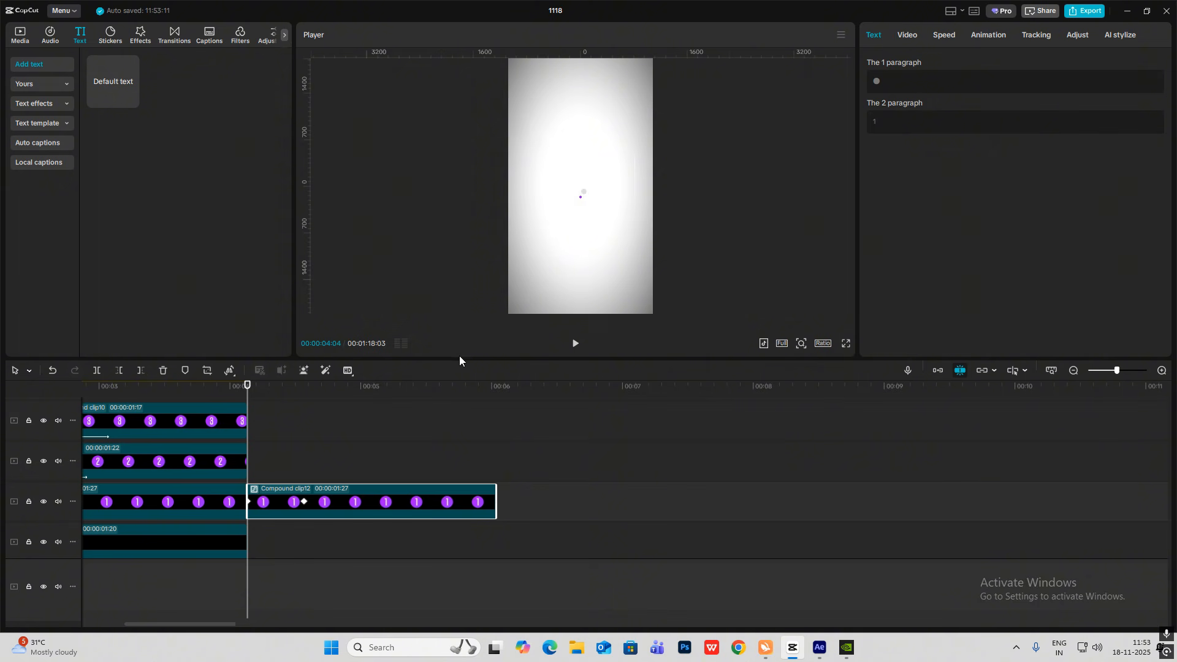
# Apply the Cubic Out curve to the copied circle 1 clip's scale keyframes and play back the growth.
pyautogui.hotkey('alt', 'k')
pyautogui.scroll(1, 383, 477)
pyautogui.click(423, 423)
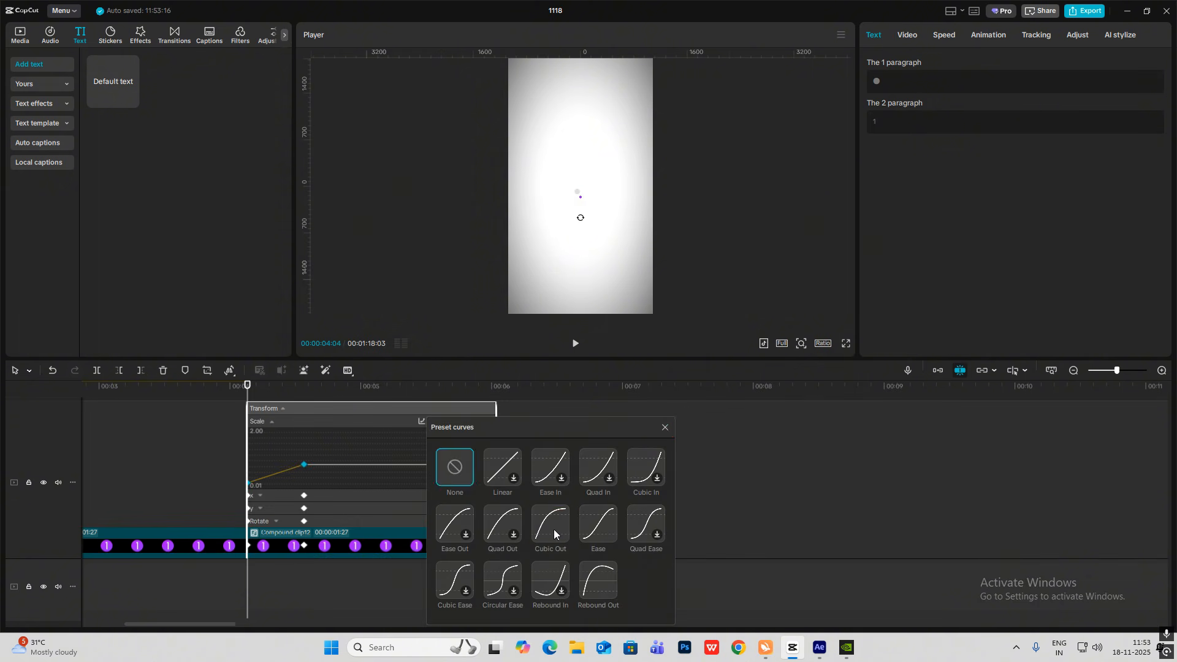
pyautogui.click(553, 529)
pyautogui.click(666, 428)
pyautogui.hotkey('alt', 'k')
pyautogui.click(221, 425)
pyautogui.press('space')
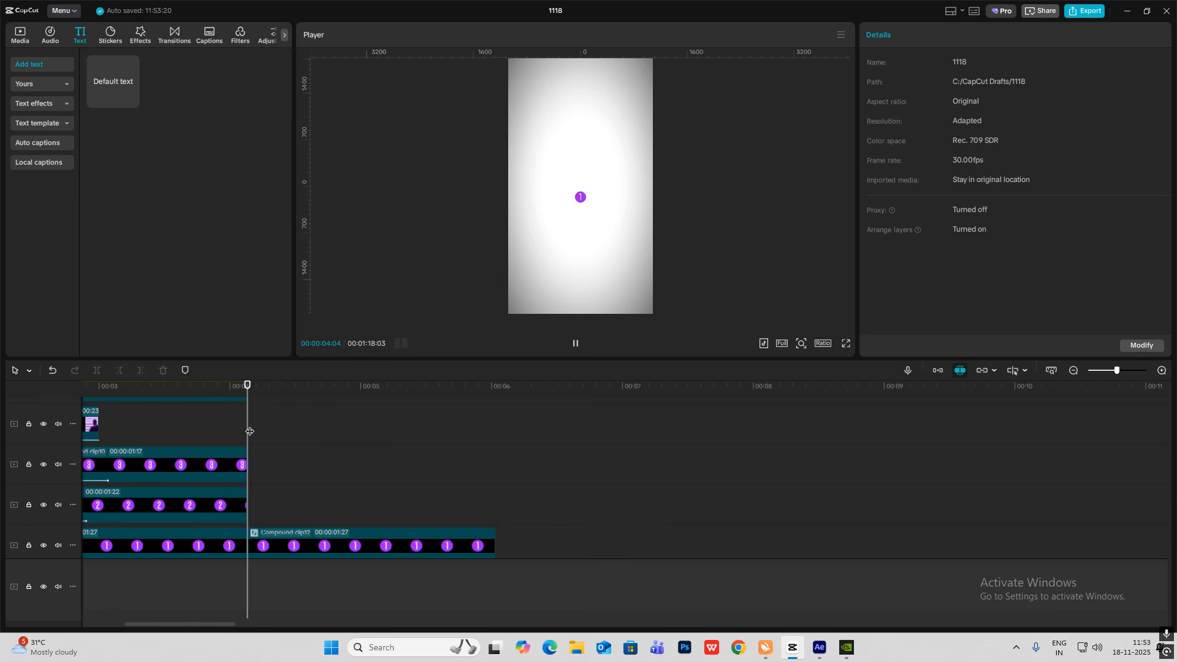
# Add a transform keyframe to the copied circle 1 clip at 00:00:04:27, and at 00:00:05:18 move it to X -671 with added rotation.
pyautogui.scroll(-2, 341, 438)
pyautogui.click(361, 441)
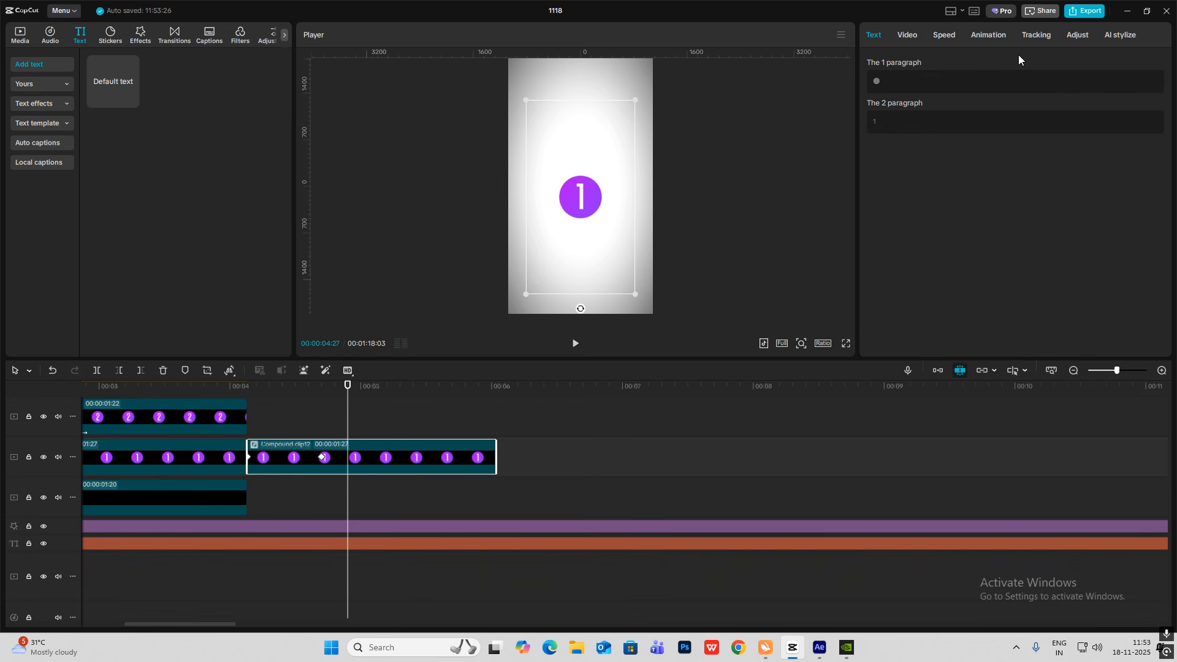
pyautogui.click(918, 37)
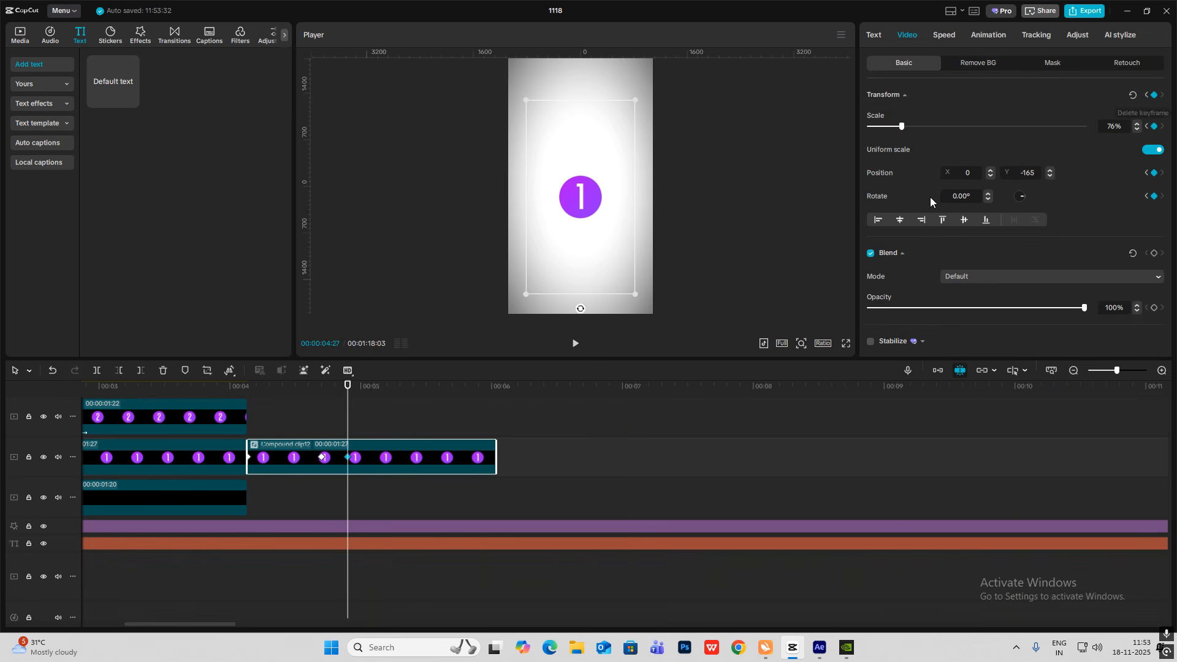
pyautogui.moveTo(348, 417); pyautogui.dragTo(440, 417)
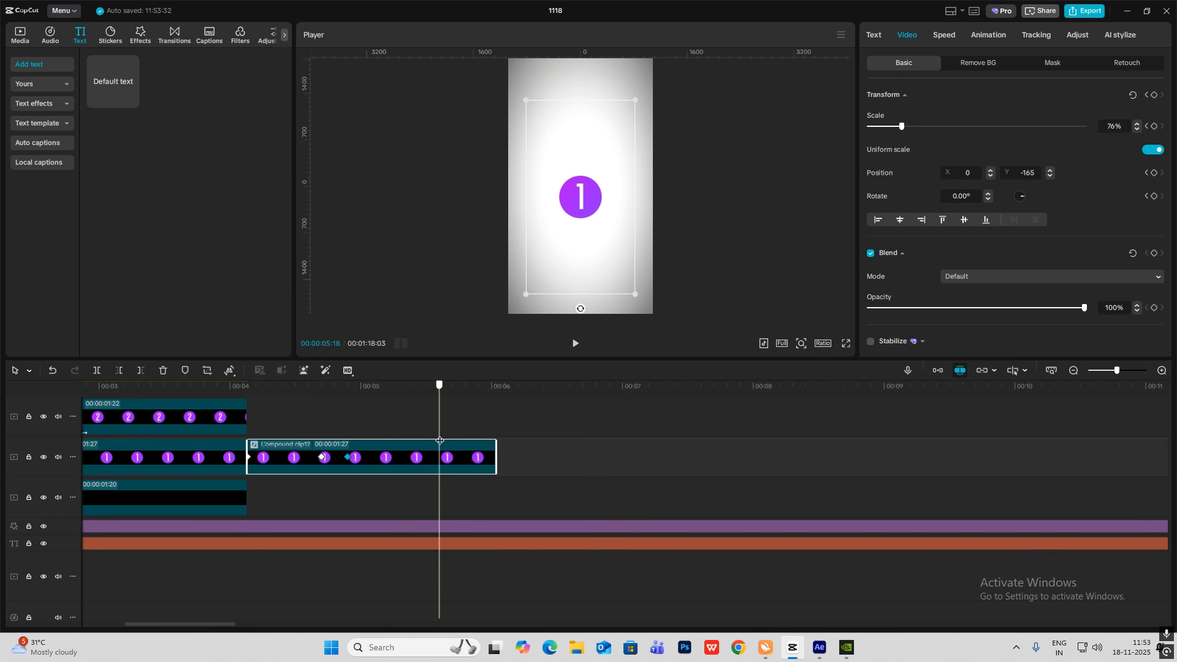
pyautogui.moveTo(551, 211); pyautogui.dragTo(538, 210)
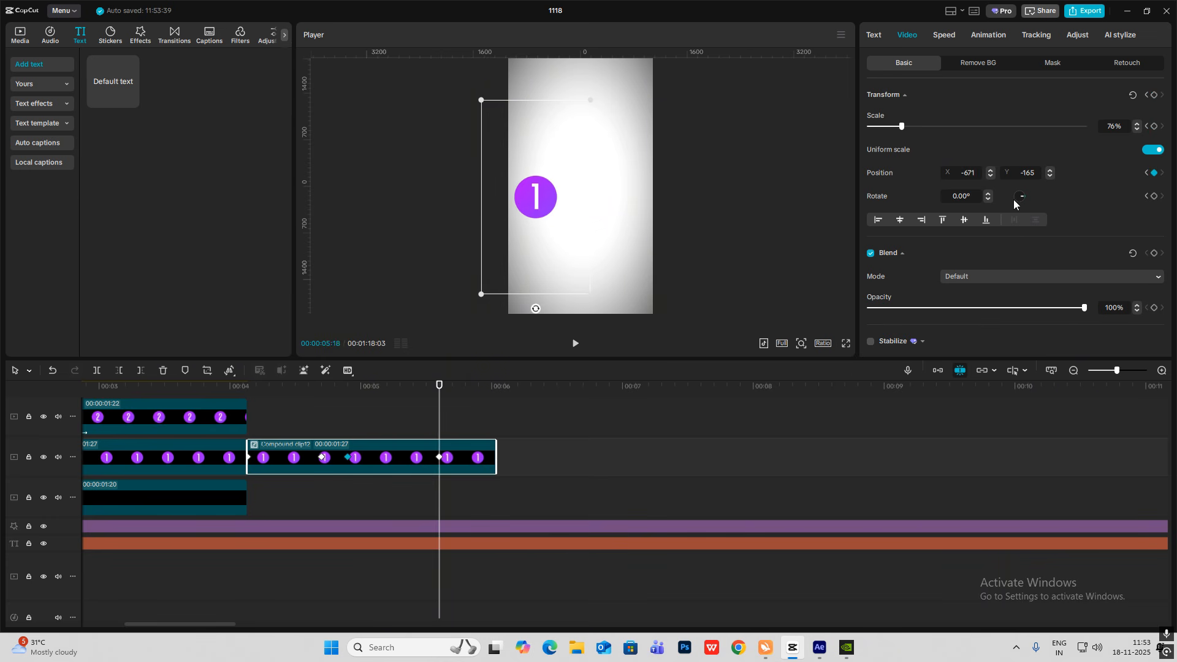
pyautogui.click(988, 193)
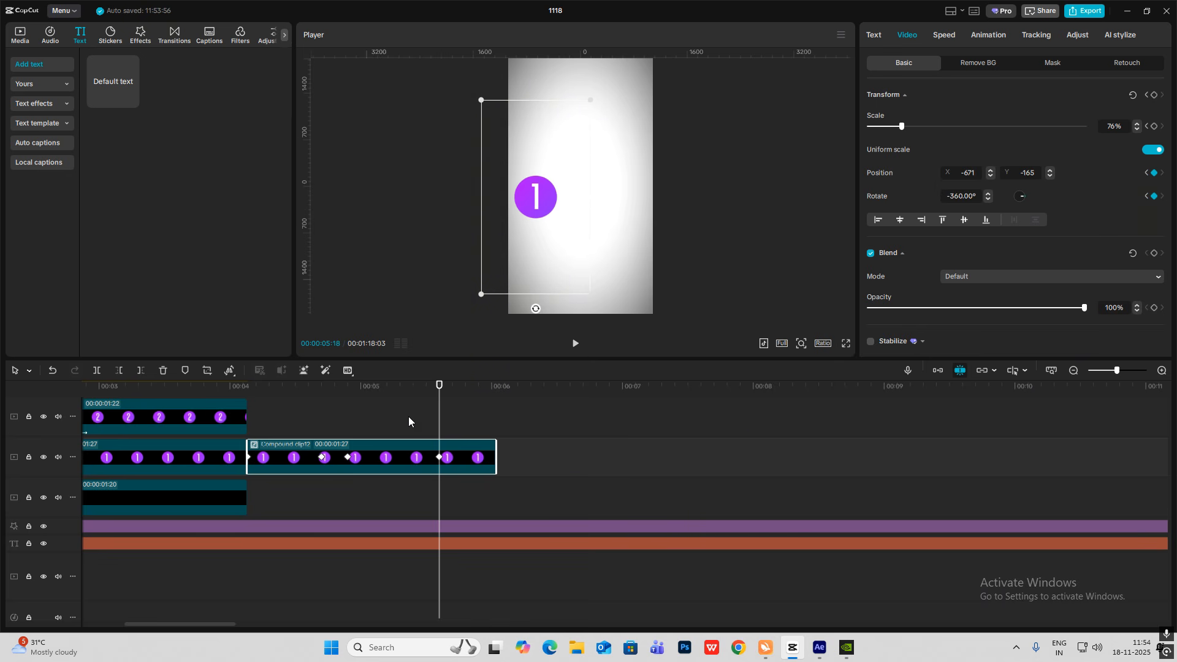
# Apply the Cubic Out curve to the copied circle 1 clip's X-position slide and play it back.
pyautogui.moveTo(409, 422); pyautogui.dragTo(447, 435)
pyautogui.click(471, 451)
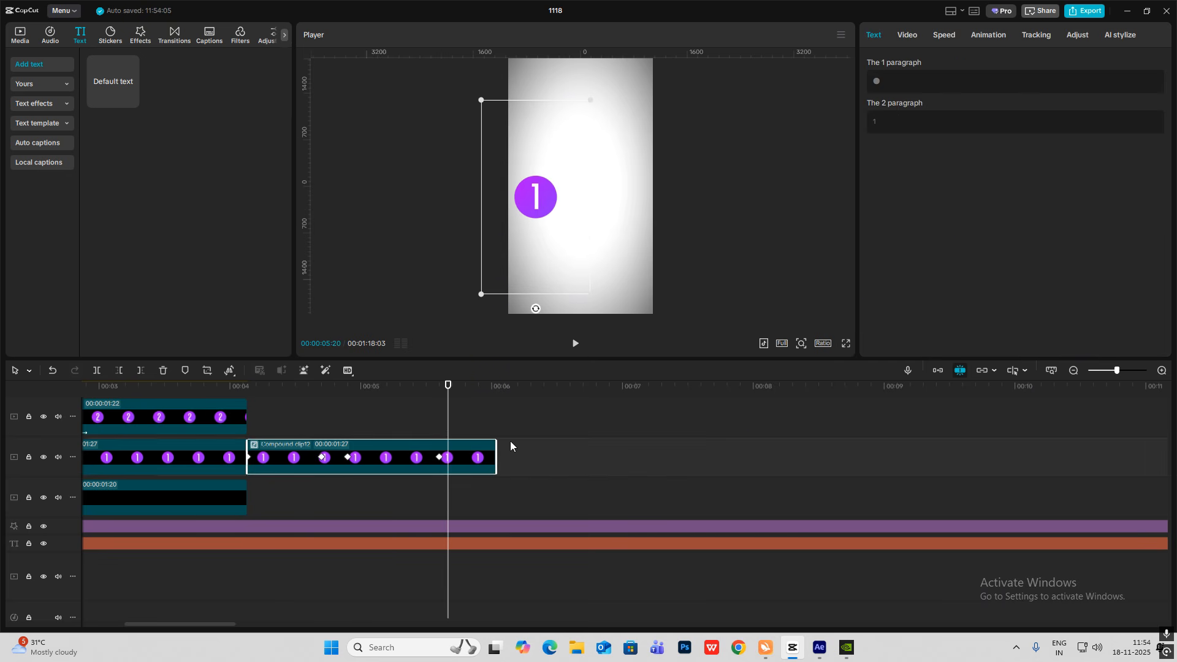
pyautogui.hotkey('alt', 'k')
pyautogui.scroll(3, 417, 466)
pyautogui.click(402, 444)
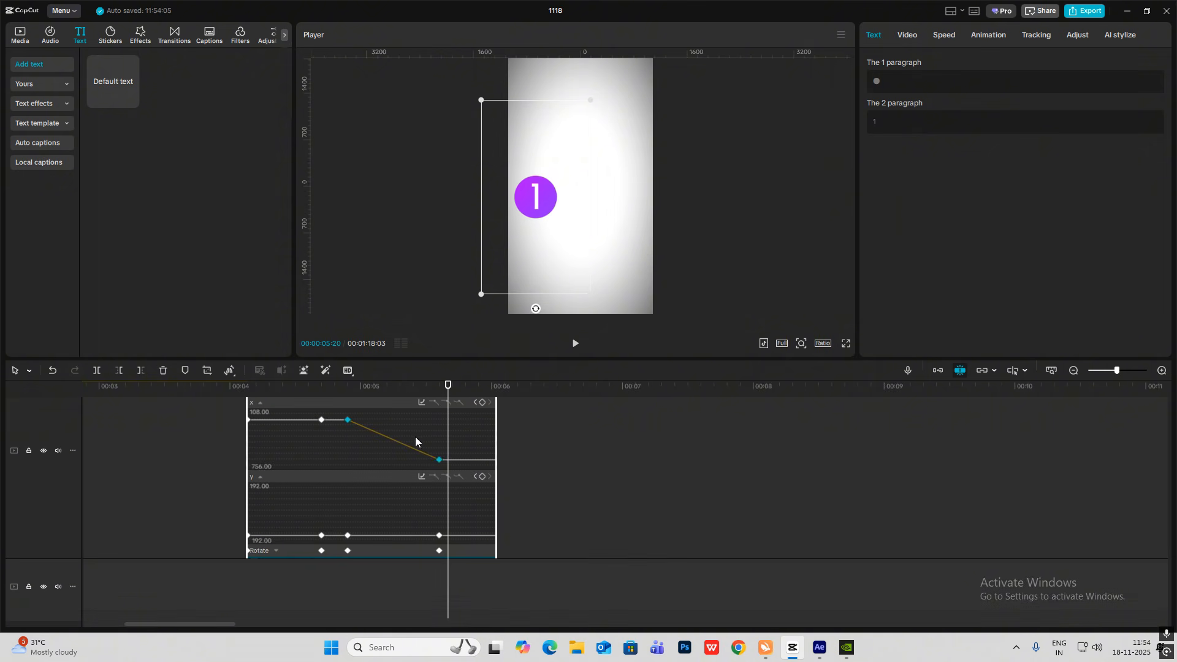
pyautogui.click(423, 403)
pyautogui.click(552, 513)
pyautogui.click(658, 409)
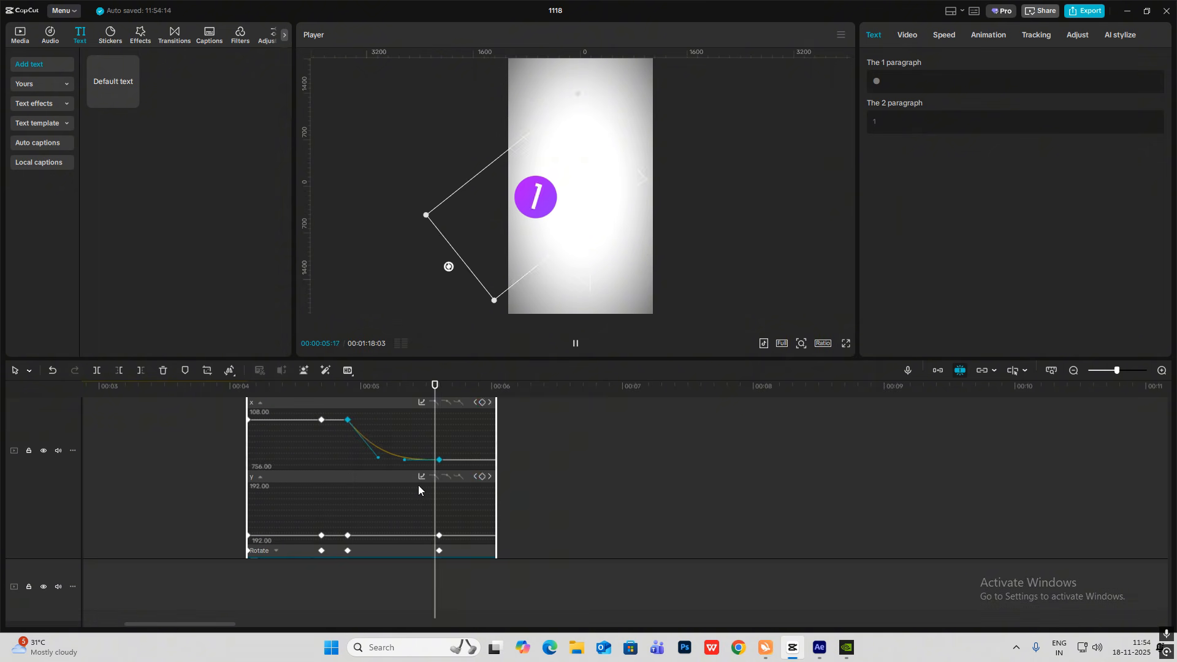
pyautogui.hotkey('alt', 'k')
pyautogui.click(254, 466)
pyautogui.press('space')
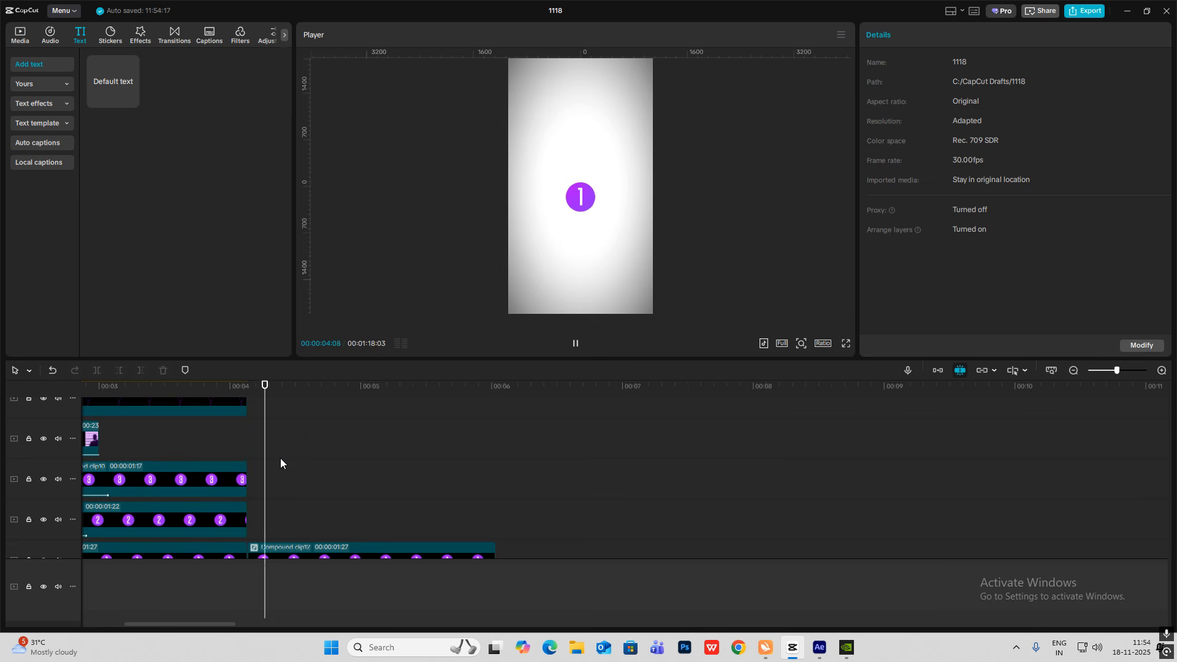
# Copy the lilac square text layer from the compound clip nested inside the panel clip, and return to the main timeline.
pyautogui.press('Home')
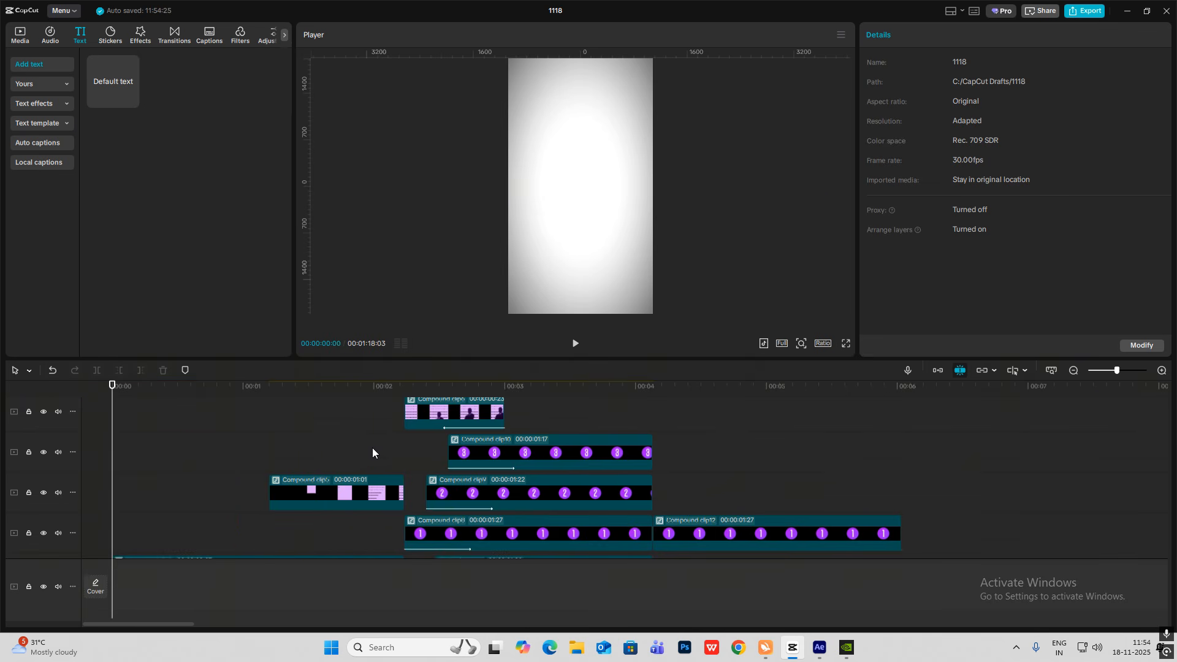
pyautogui.click(317, 462)
pyautogui.doubleClick(318, 482)
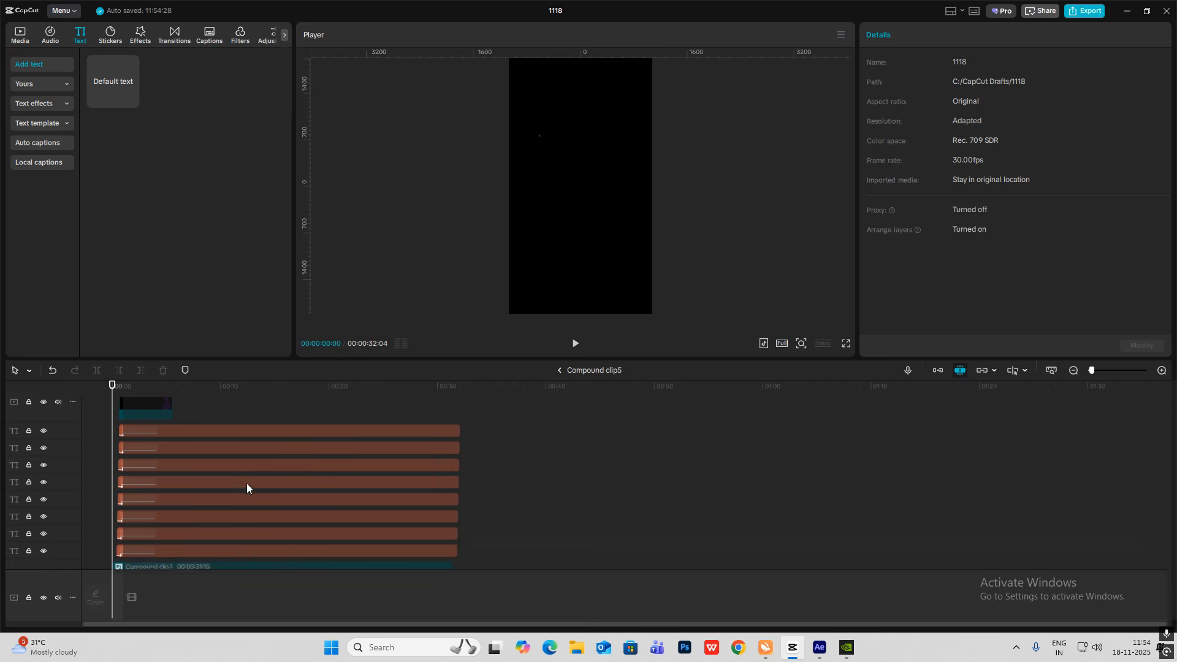
pyautogui.doubleClick(176, 514)
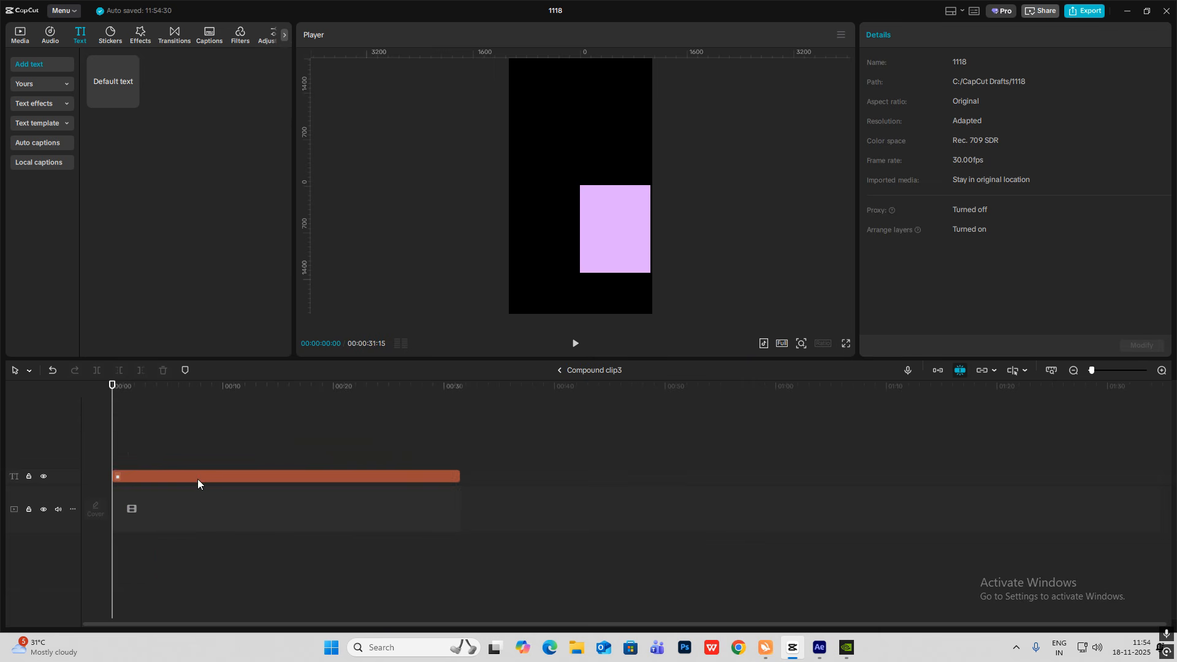
pyautogui.click(198, 479)
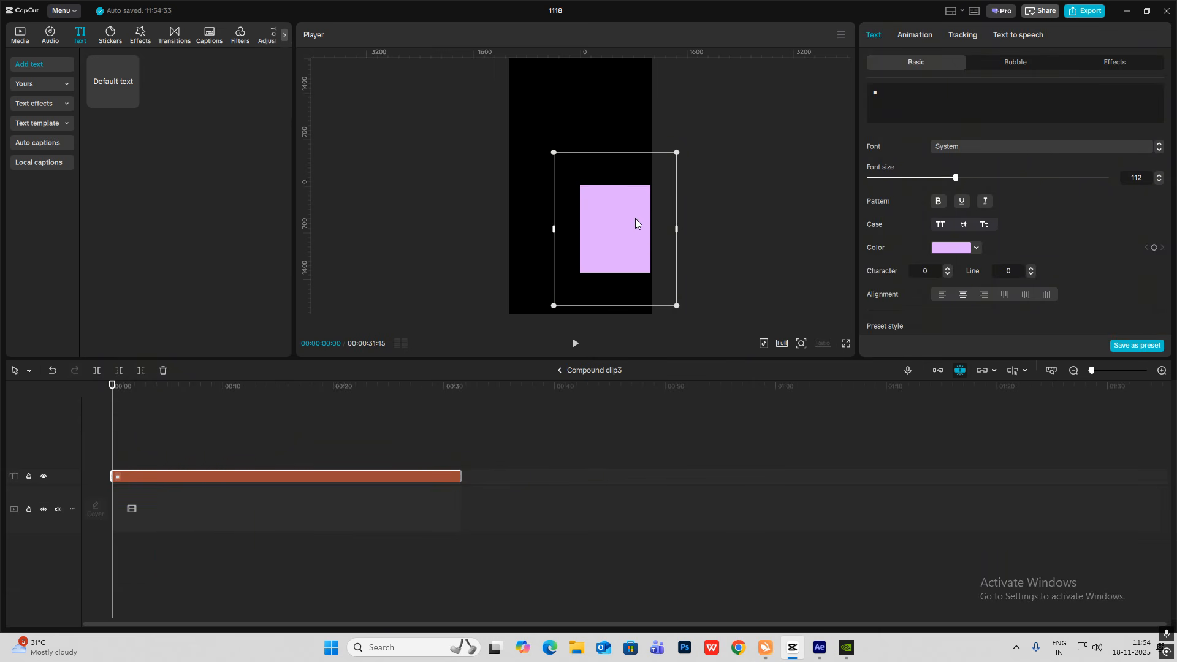
pyautogui.click(561, 370)
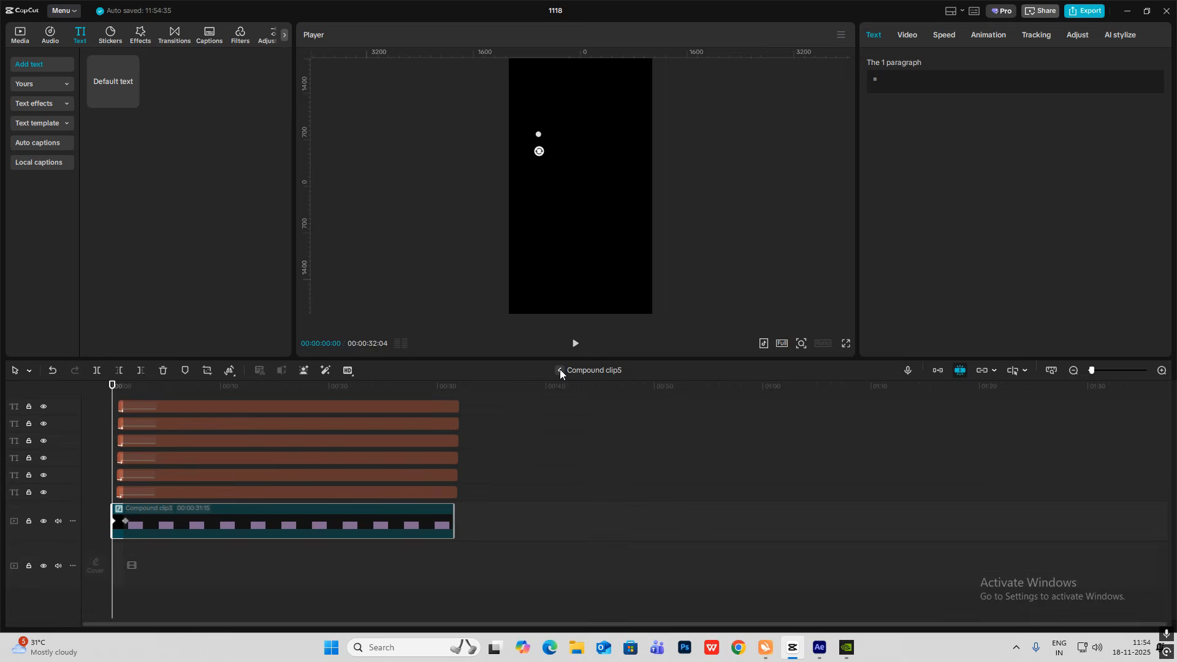
pyautogui.click(561, 370)
# Paste the lilac square, rotate it to -90°, and place it on the track beneath the copied circle 1 clip, starting at 00:00:04:04.
pyautogui.moveTo(535, 460); pyautogui.dragTo(500, 464)
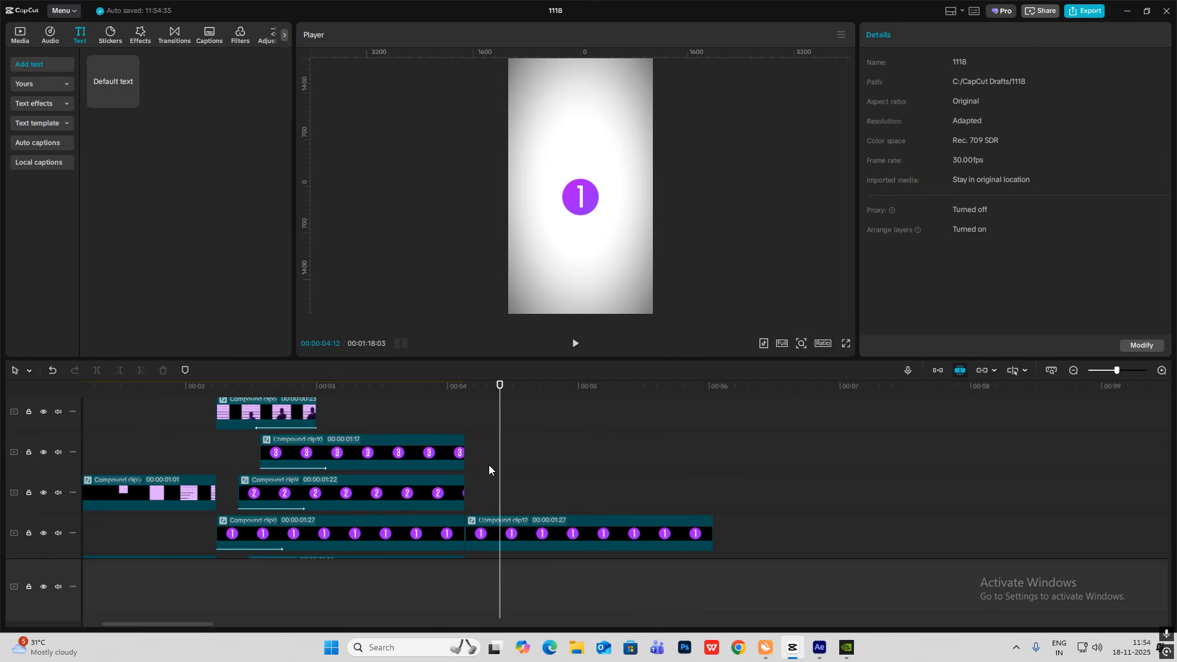
pyautogui.hotkey('ctrl', 'v')
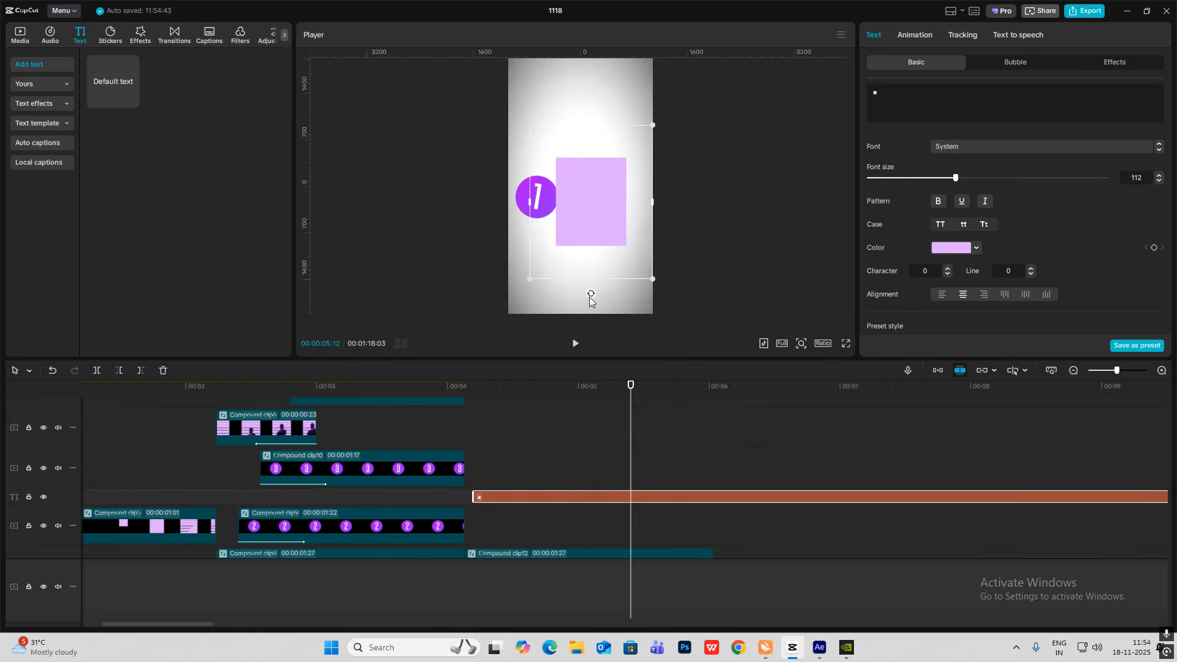
pyautogui.moveTo(591, 294); pyautogui.dragTo(723, 209)
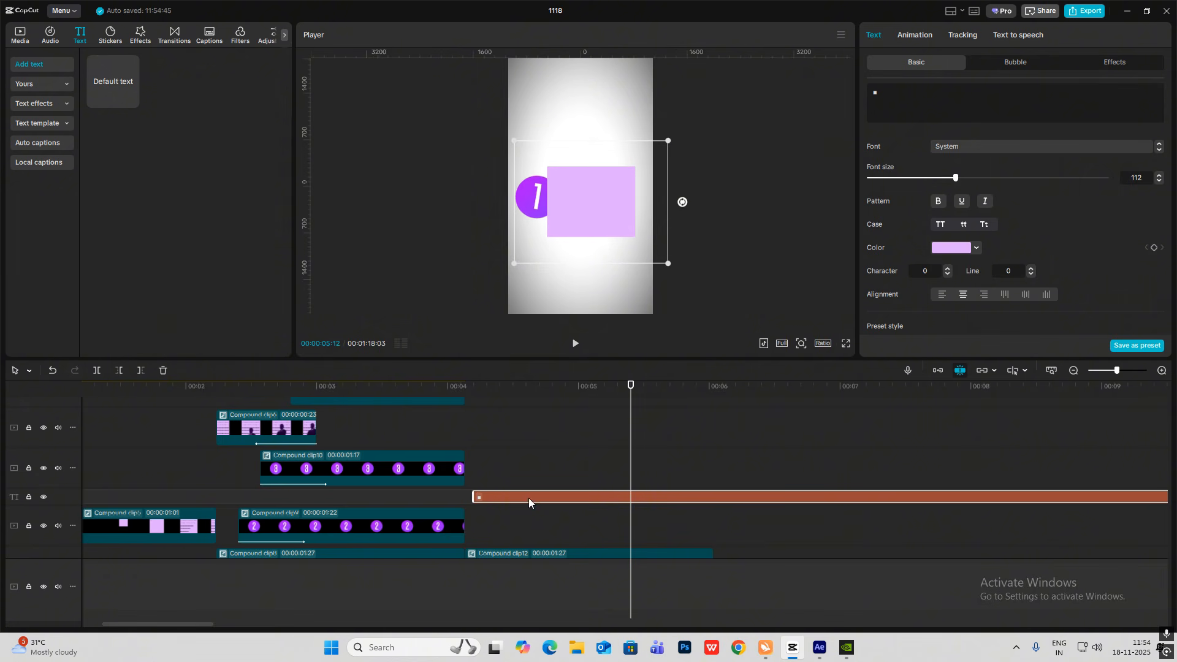
pyautogui.moveTo(528, 498)
pyautogui.mouseDown()
pyautogui.moveTo(530, 629)
pyautogui.moveTo(520, 512)
pyautogui.mouseUp()
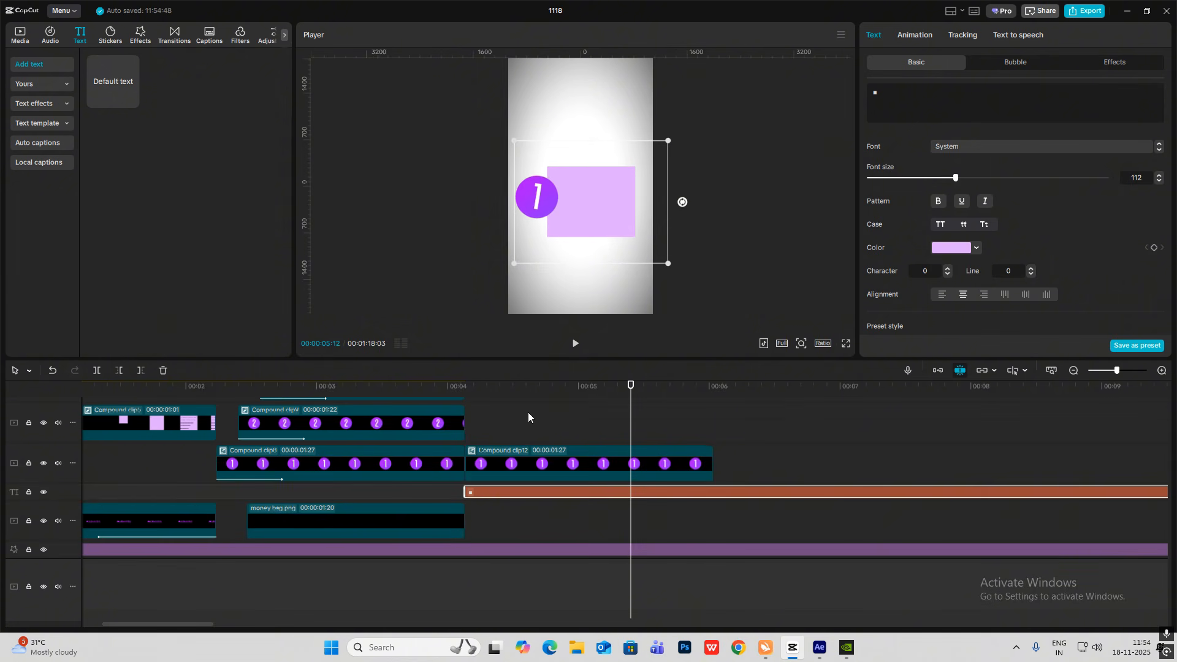
# Stretch the lilac square into a wide rectangle with non-uniform scale, 75% width and 147% height, positioned at X 0, Y -170.
pyautogui.moveTo(601, 210); pyautogui.dragTo(594, 209)
pyautogui.scroll(-5, 988, 250)
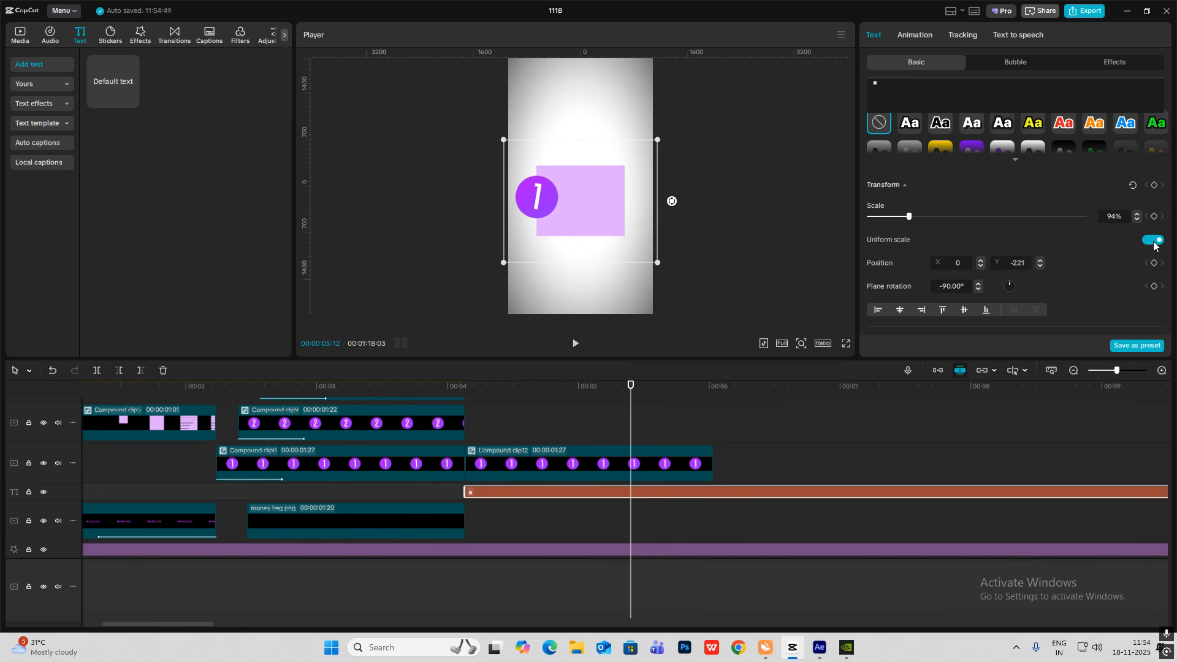
pyautogui.moveTo(910, 221)
pyautogui.mouseDown()
pyautogui.moveTo(926, 221)
pyautogui.moveTo(936, 252)
pyautogui.moveTo(901, 219)
pyautogui.mouseUp()
pyautogui.hotkey('ctrl', 'z')
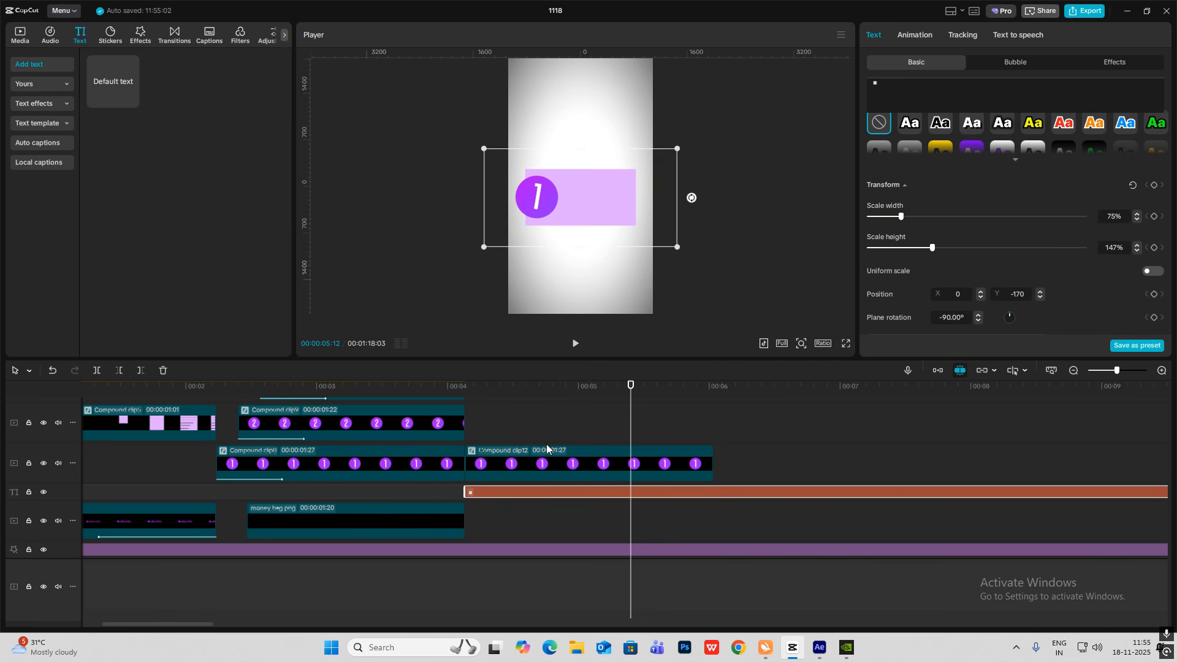
# Keyframe the lilac rectangle's scale height at 00:00:04:28 and 00:00:05:19, using 1% at the first and 147% at the second.
pyautogui.click(499, 436)
pyautogui.moveTo(498, 436); pyautogui.dragTo(527, 447)
pyautogui.click(596, 492)
pyautogui.moveTo(596, 490); pyautogui.dragTo(661, 442)
pyautogui.scroll(-3, 1146, 290)
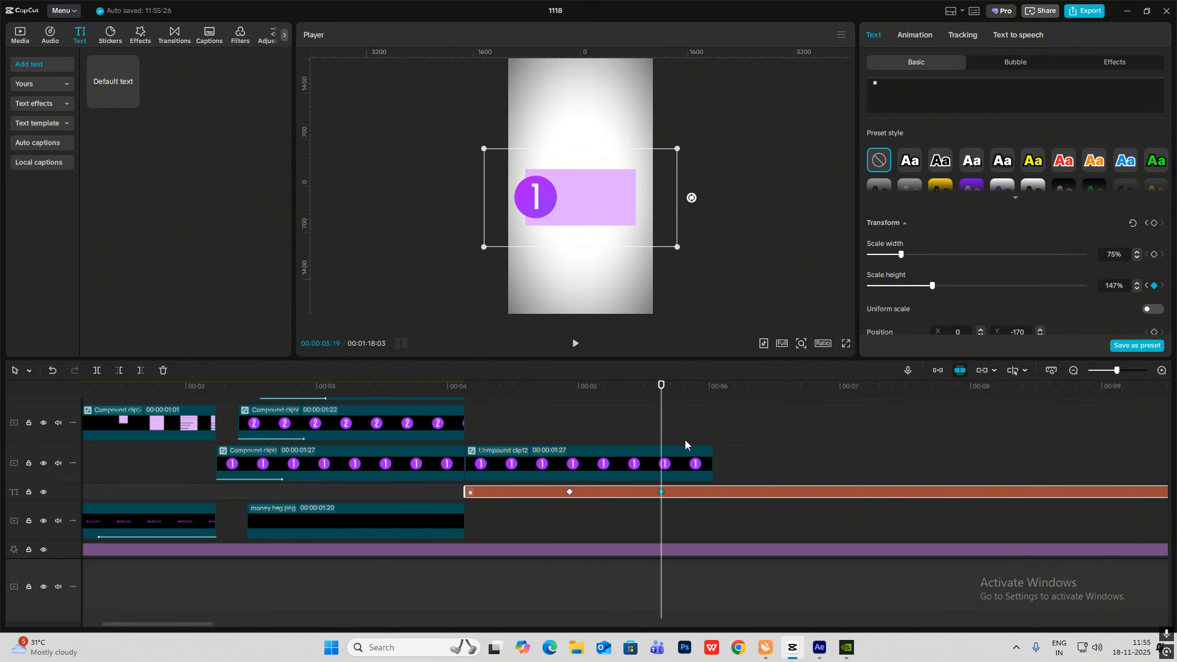
pyautogui.moveTo(661, 436); pyautogui.dragTo(573, 436)
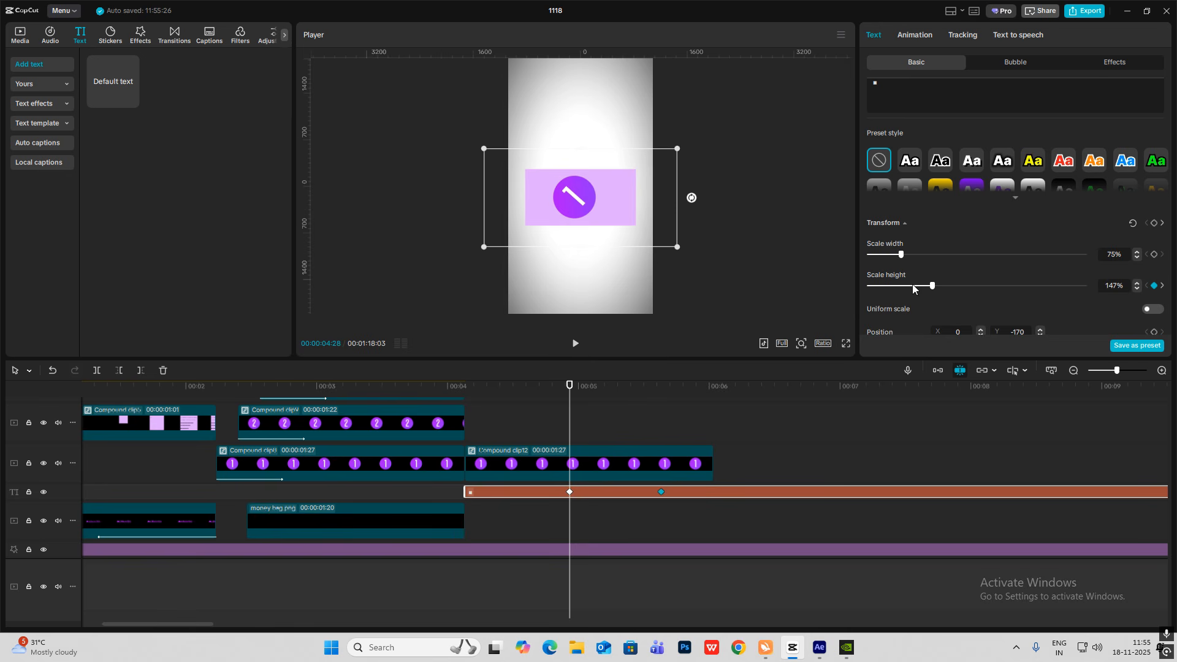
pyautogui.moveTo(912, 285); pyautogui.dragTo(450, 289)
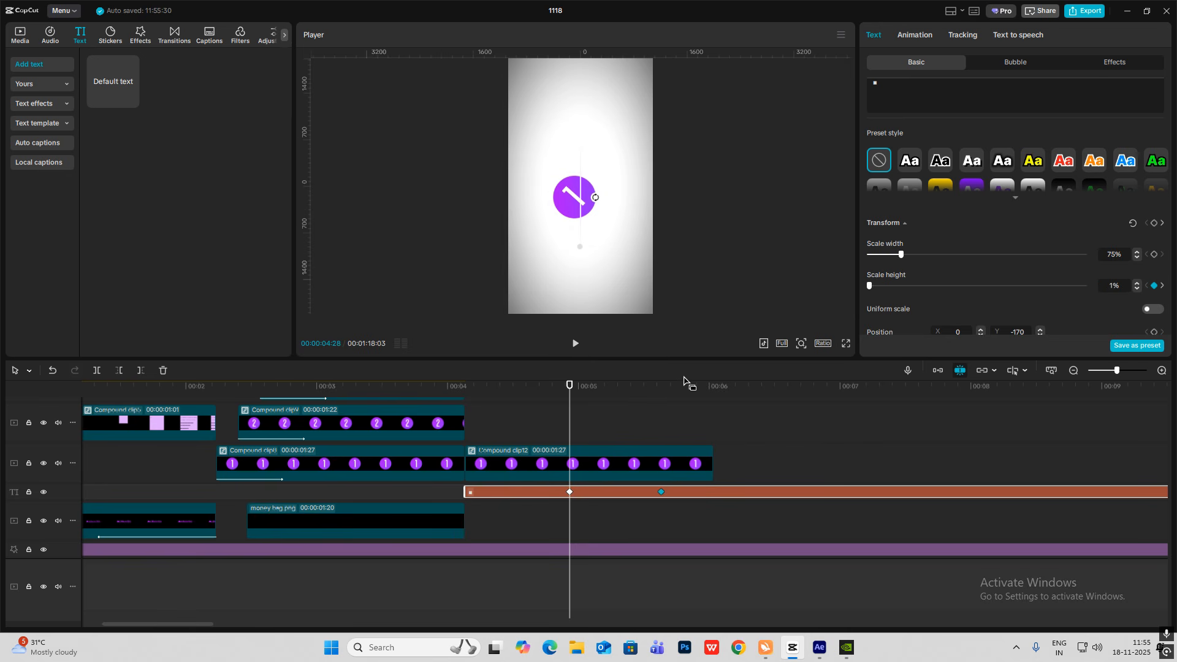
# Apply the Cubic Out curve to the lilac rectangle's scale height keyframes and play back the reveal.
pyautogui.hotkey('alt', 'k')
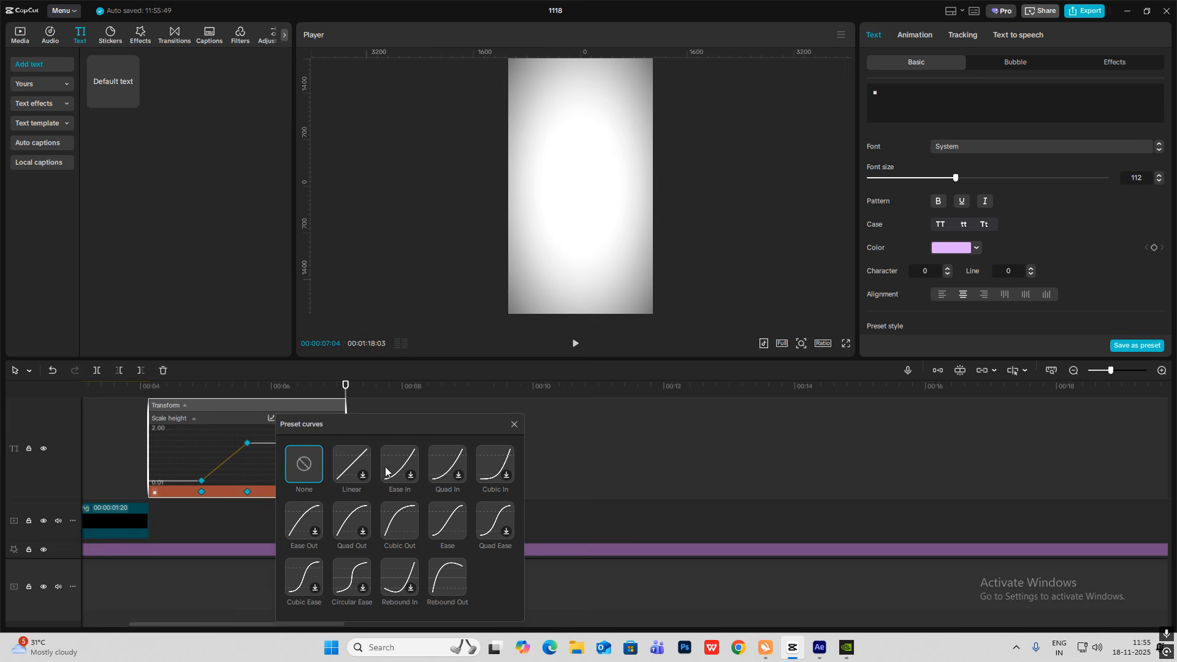
pyautogui.click(402, 519)
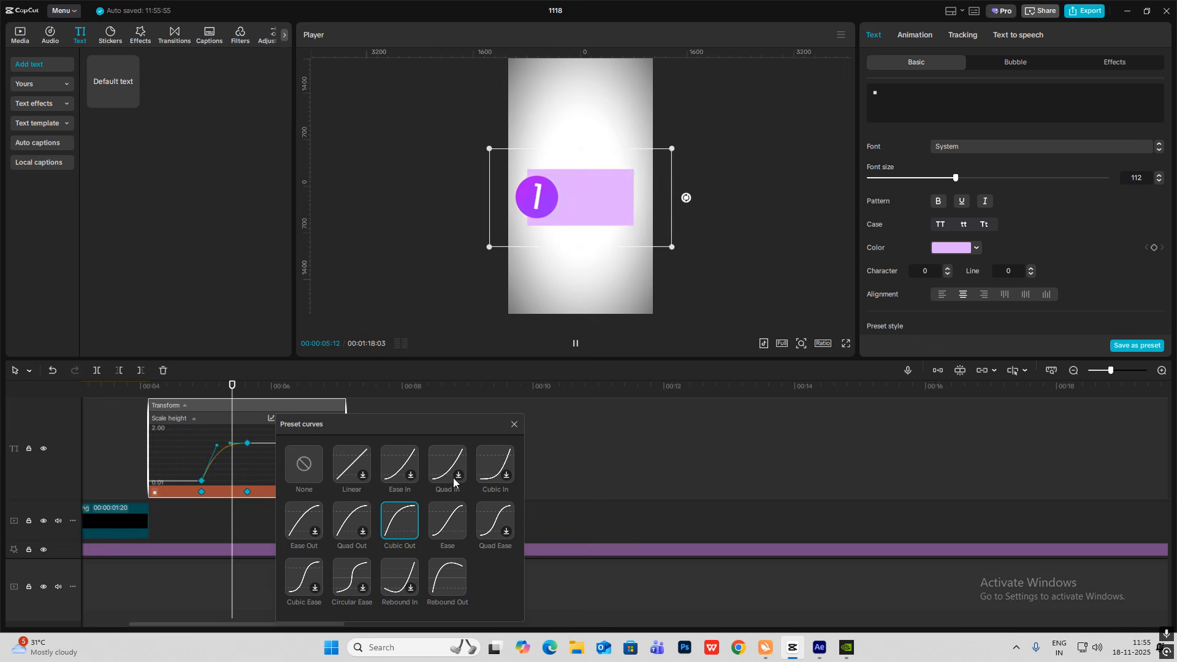
pyautogui.click(514, 424)
pyautogui.hotkey('alt', 'k')
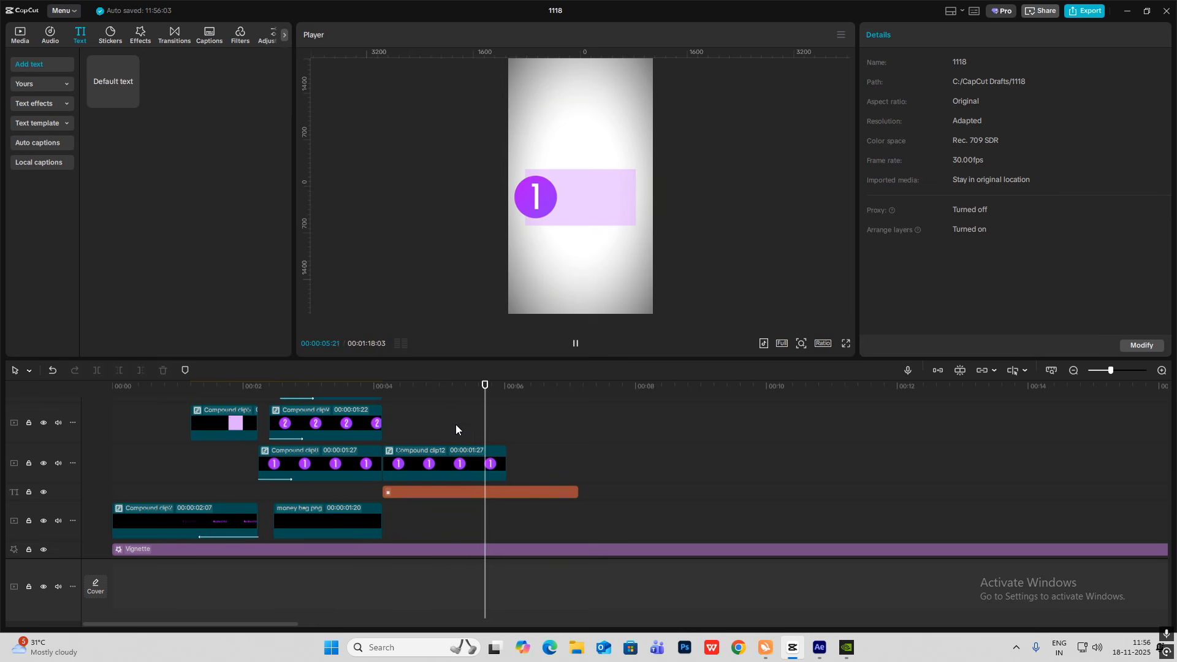
pyautogui.press('space')
# Split the copied circle 1 clip and the lilac rectangle at 00:00:05:21 and delete the parts after it.
pyautogui.click(1072, 375)
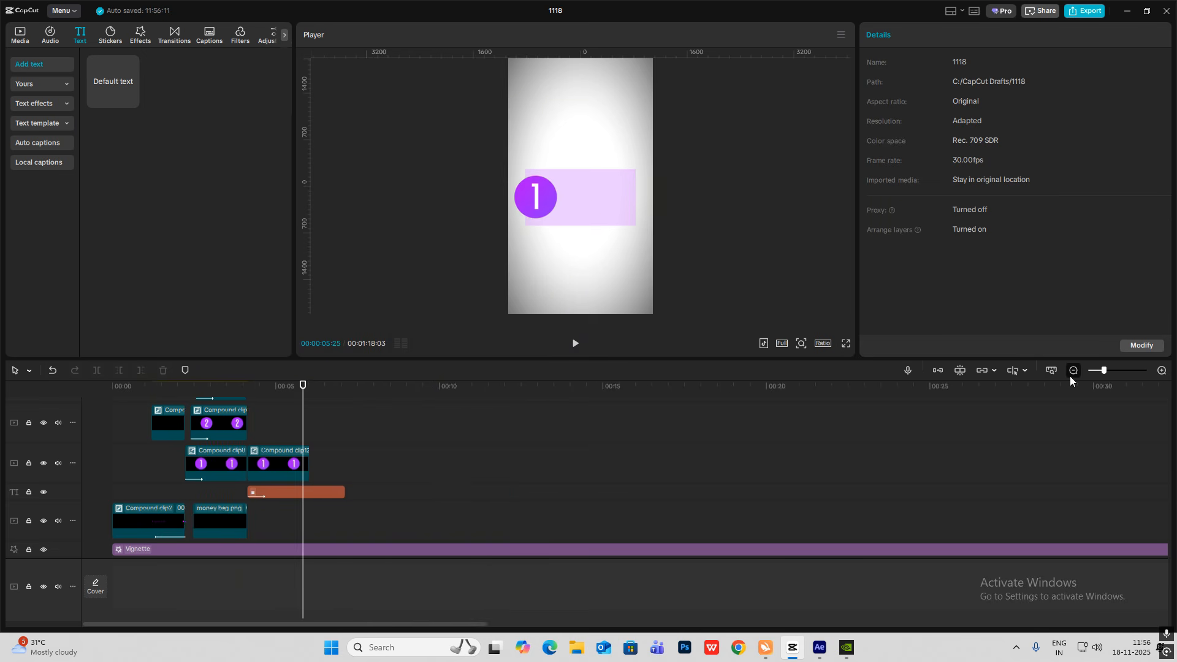
pyautogui.click(1071, 376)
pyautogui.click(1071, 376)
pyautogui.click(1072, 376)
pyautogui.click(389, 506)
pyautogui.moveTo(389, 506); pyautogui.dragTo(130, 493)
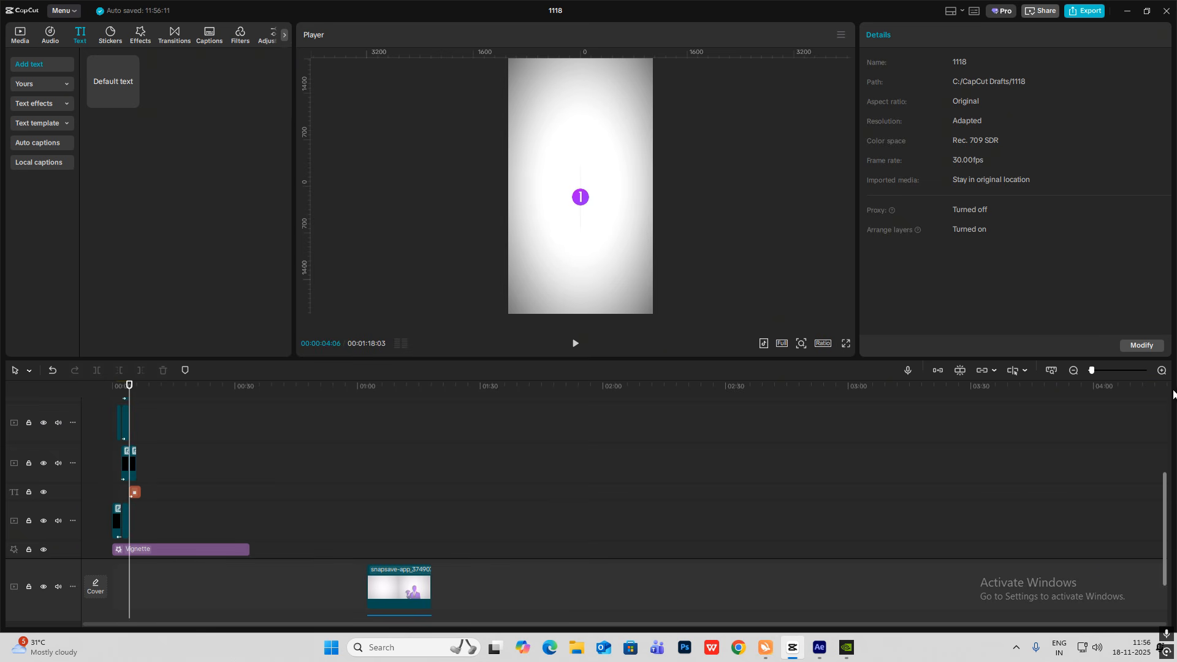
pyautogui.click(1164, 374)
pyautogui.click(1163, 374)
pyautogui.click(1164, 374)
pyautogui.click(1164, 374)
pyautogui.click(447, 442)
pyautogui.moveTo(447, 442); pyautogui.dragTo(491, 508)
pyautogui.hotkey('ctrl', 'b')
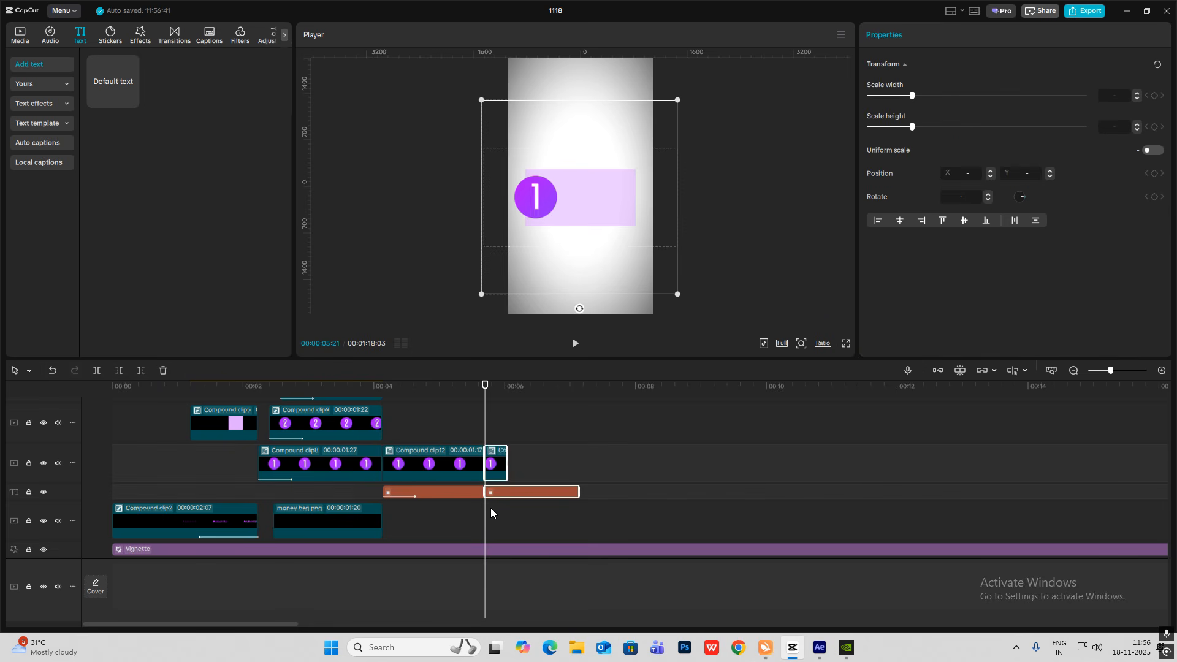
pyautogui.press('Delete')
# Add man 2.png directly after the copied circle 1 clip on the same track and check the frames around the cut.
pyautogui.moveTo(460, 434); pyautogui.dragTo(486, 436)
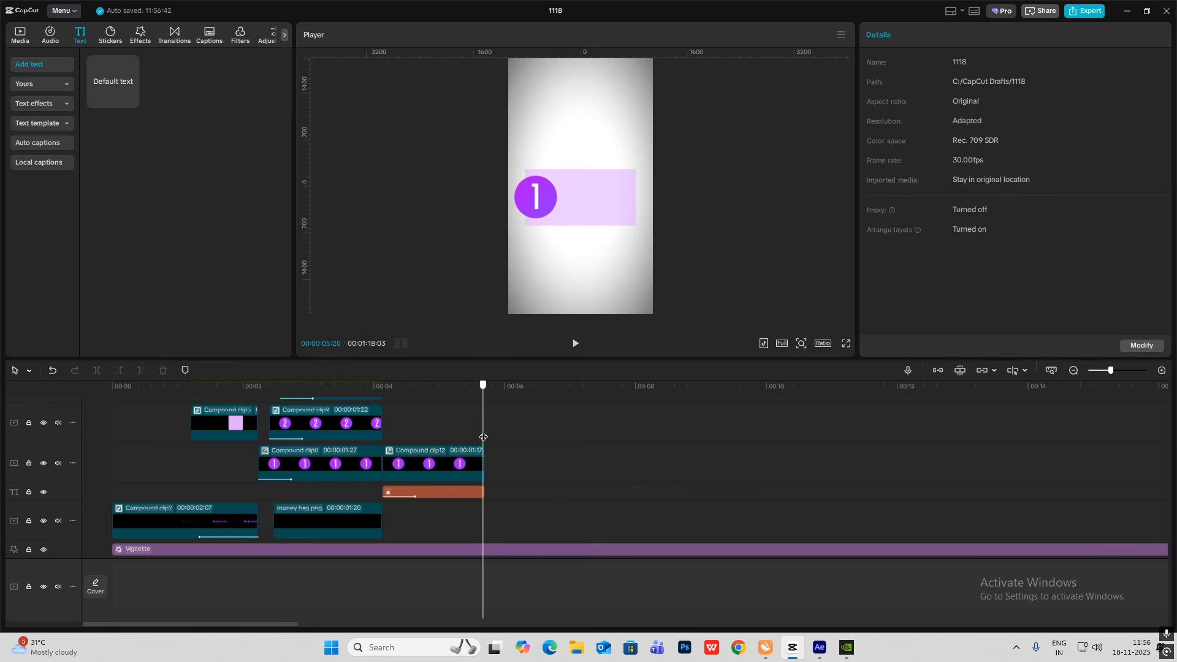
pyautogui.click(21, 35)
pyautogui.moveTo(203, 175); pyautogui.dragTo(490, 461)
pyautogui.click(509, 386)
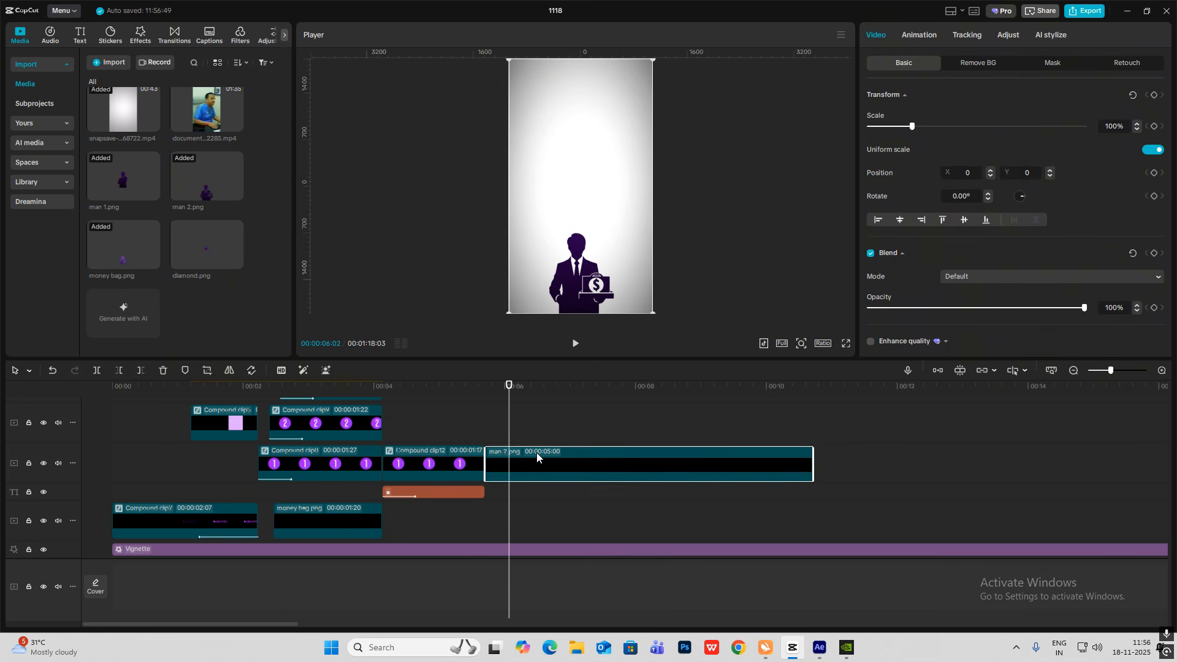
pyautogui.click(478, 433)
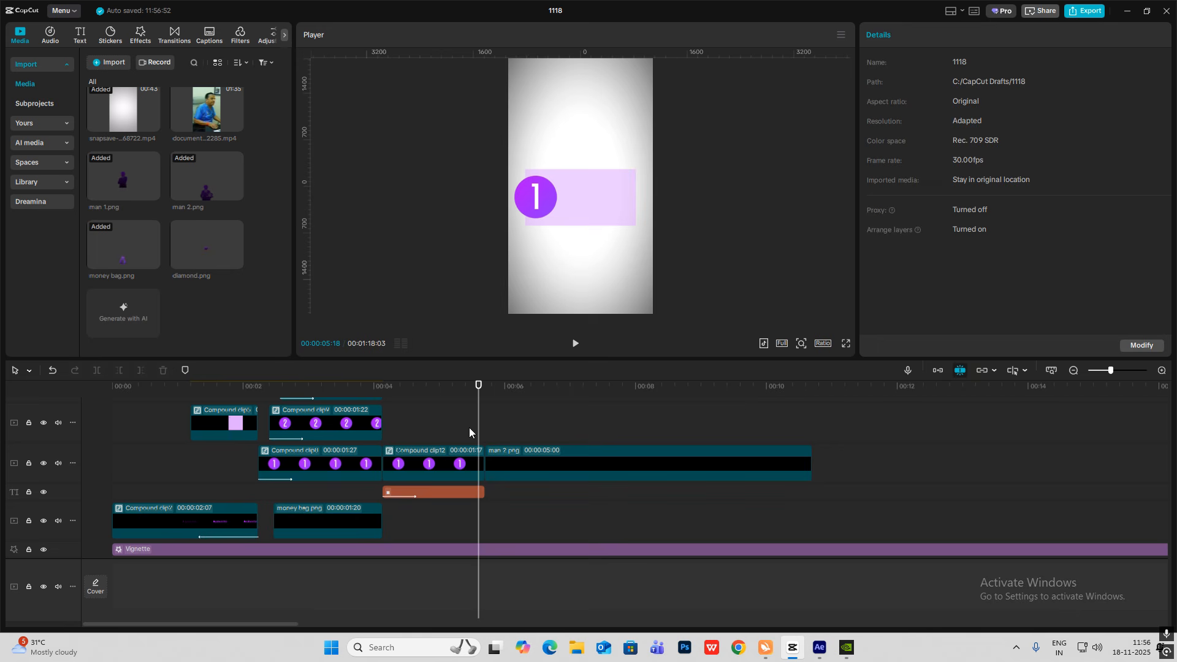
pyautogui.moveTo(523, 458)
pyautogui.mouseDown()
pyautogui.moveTo(550, 488)
pyautogui.moveTo(524, 470)
pyautogui.mouseUp()
pyautogui.click(492, 433)
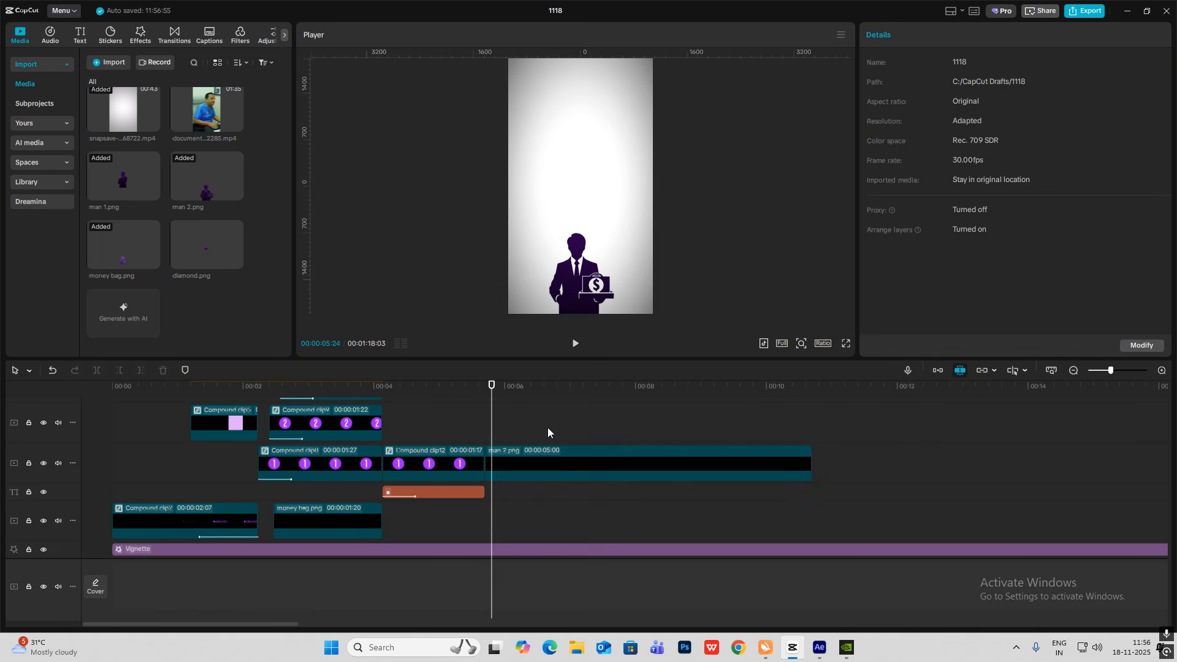
# Apply the Slide Up entrance animation to the man 2.png clip starting at 00:00:05:21.
pyautogui.click(553, 457)
pyautogui.moveTo(492, 426); pyautogui.dragTo(482, 425)
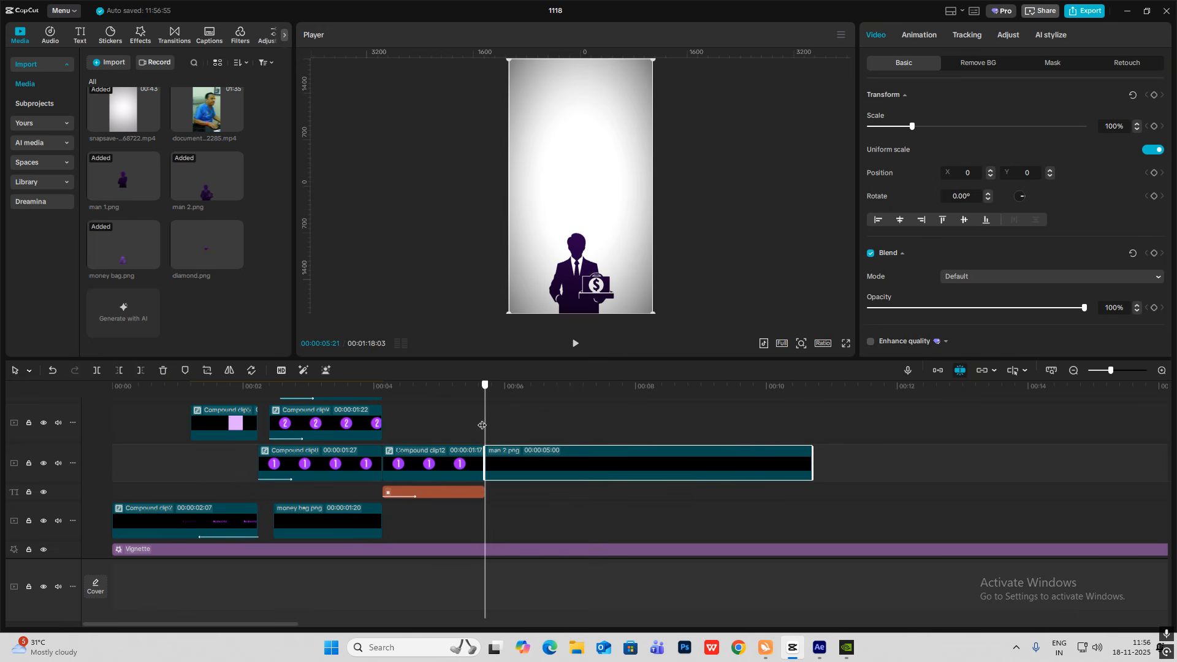
pyautogui.click(920, 37)
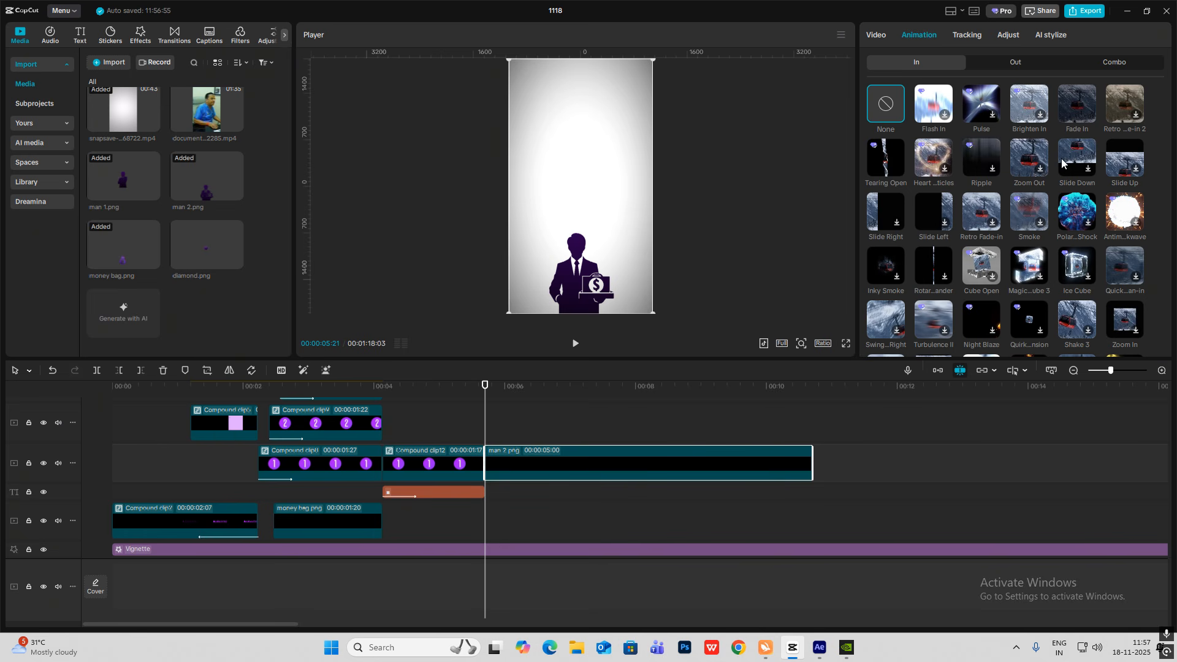
pyautogui.click(1132, 162)
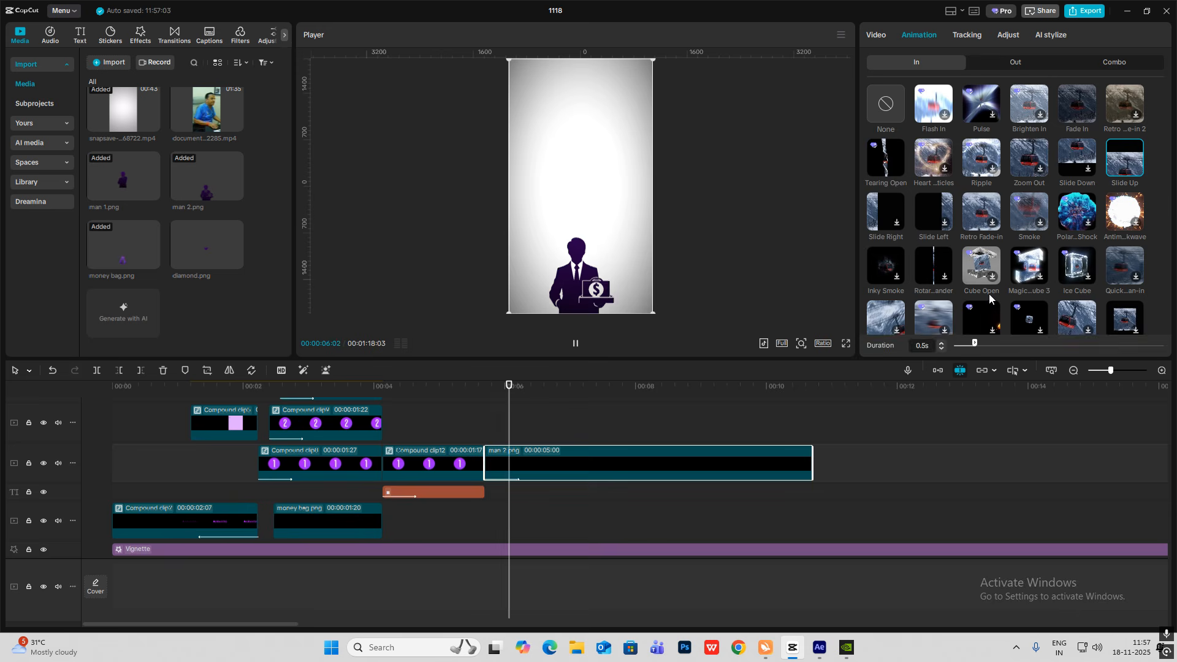
# Add diamond.png at the start of the man 2.png clip, lower it behind the man to Y -727, and place its track beneath.
pyautogui.moveTo(197, 240); pyautogui.dragTo(484, 437)
pyautogui.press('space')
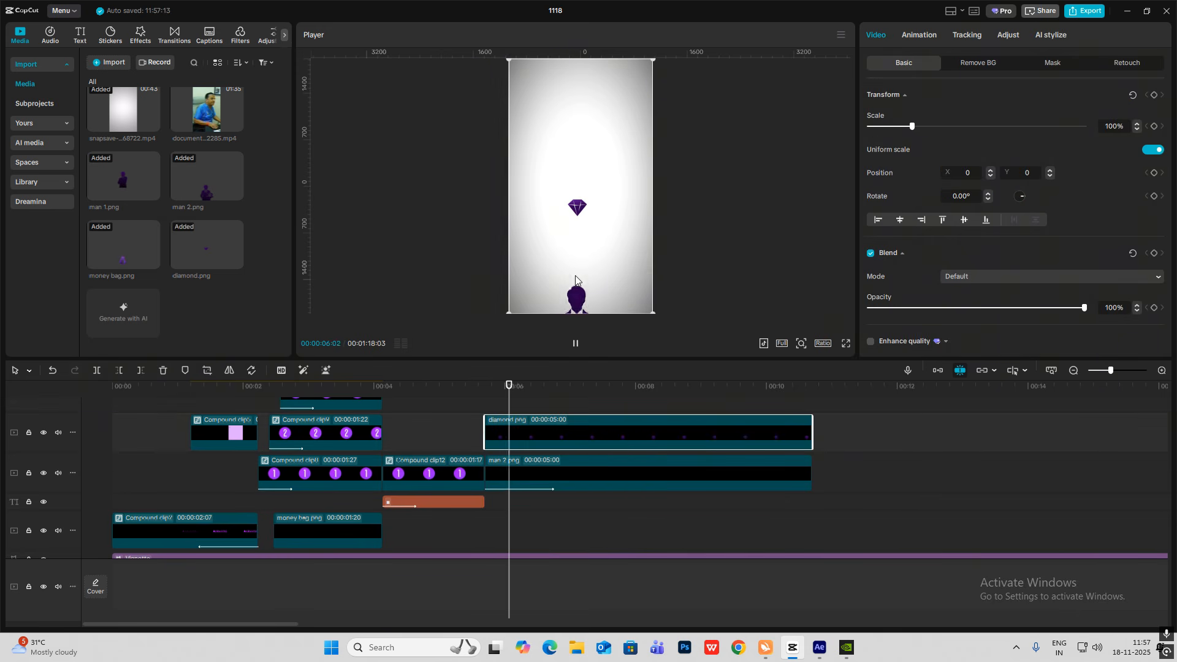
pyautogui.press('space')
pyautogui.moveTo(577, 207); pyautogui.dragTo(576, 256)
pyautogui.moveTo(523, 441); pyautogui.dragTo(526, 528)
pyautogui.moveTo(569, 279); pyautogui.dragTo(569, 275)
# Keyframe the diamond's transform at 00:00:06:16 and move it to about X -515, Y -143 at 00:00:07:10.
pyautogui.click(551, 440)
pyautogui.click(558, 526)
pyautogui.click(546, 439)
pyautogui.click(540, 439)
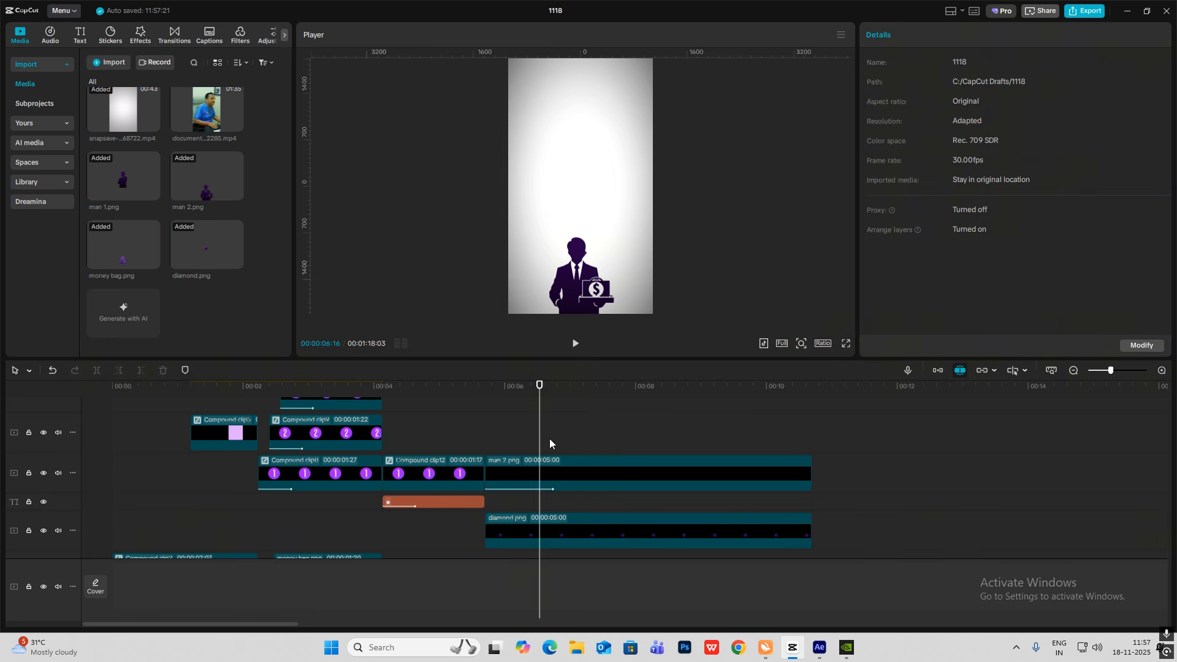
pyautogui.click(558, 535)
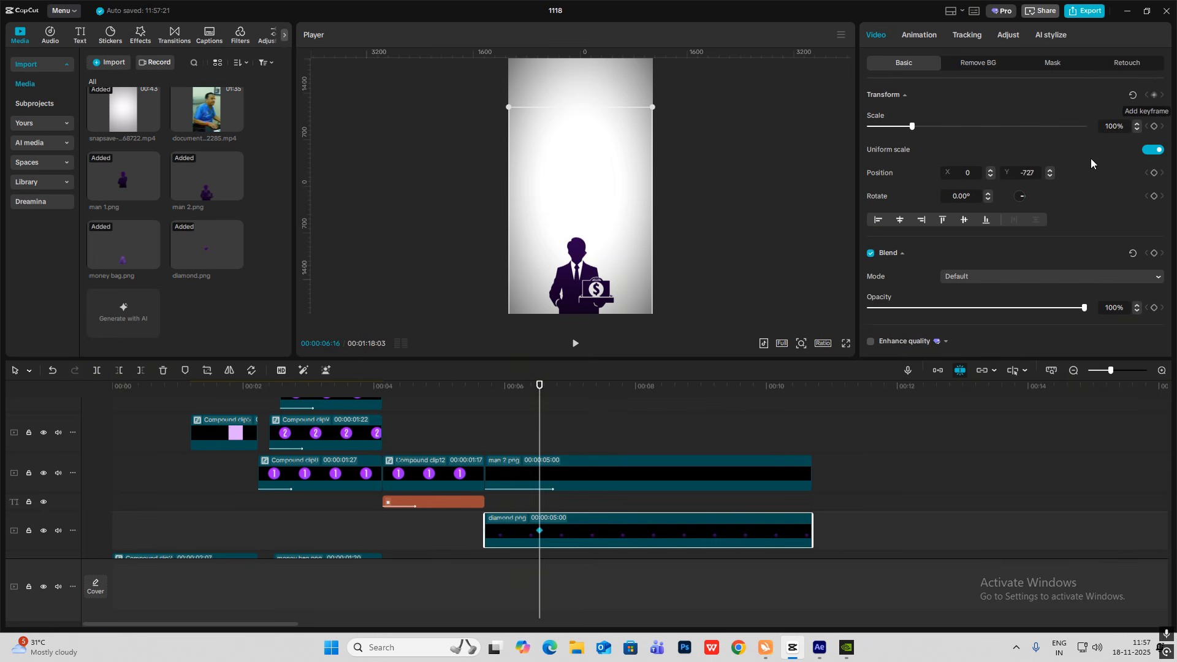
pyautogui.moveTo(540, 435); pyautogui.dragTo(590, 412)
pyautogui.moveTo(585, 276); pyautogui.dragTo(553, 239)
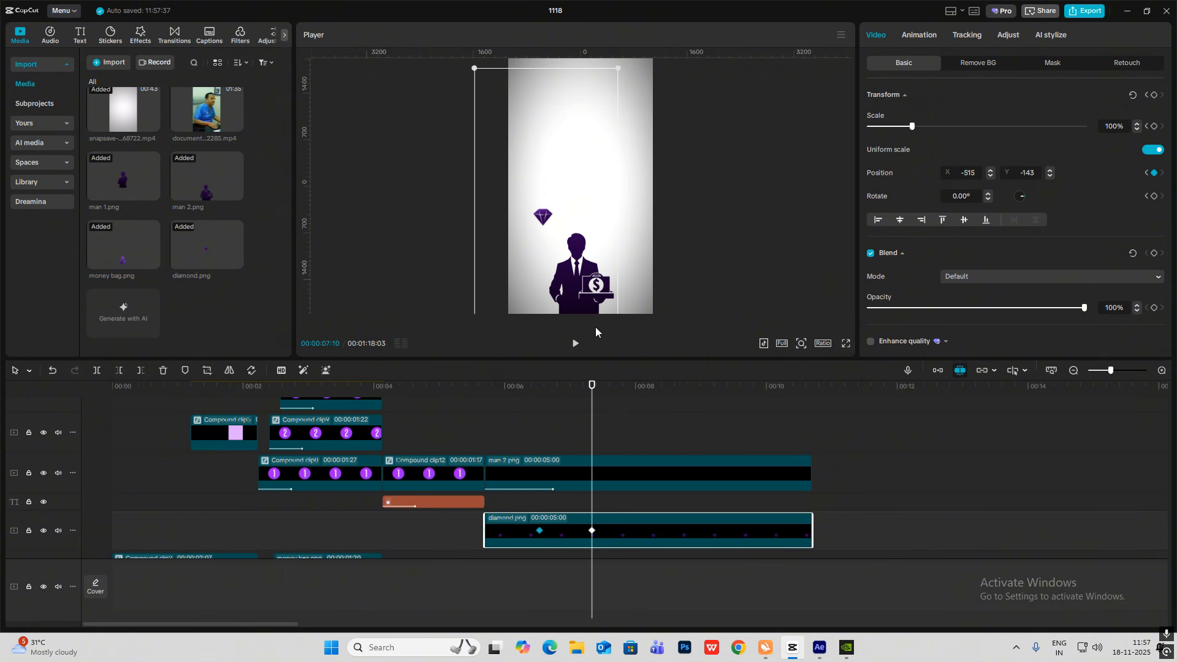
# Apply the Cubic Out curve to the diamond's X and Y position keyframes and play back the movement.
pyautogui.scroll(1, 592, 537)
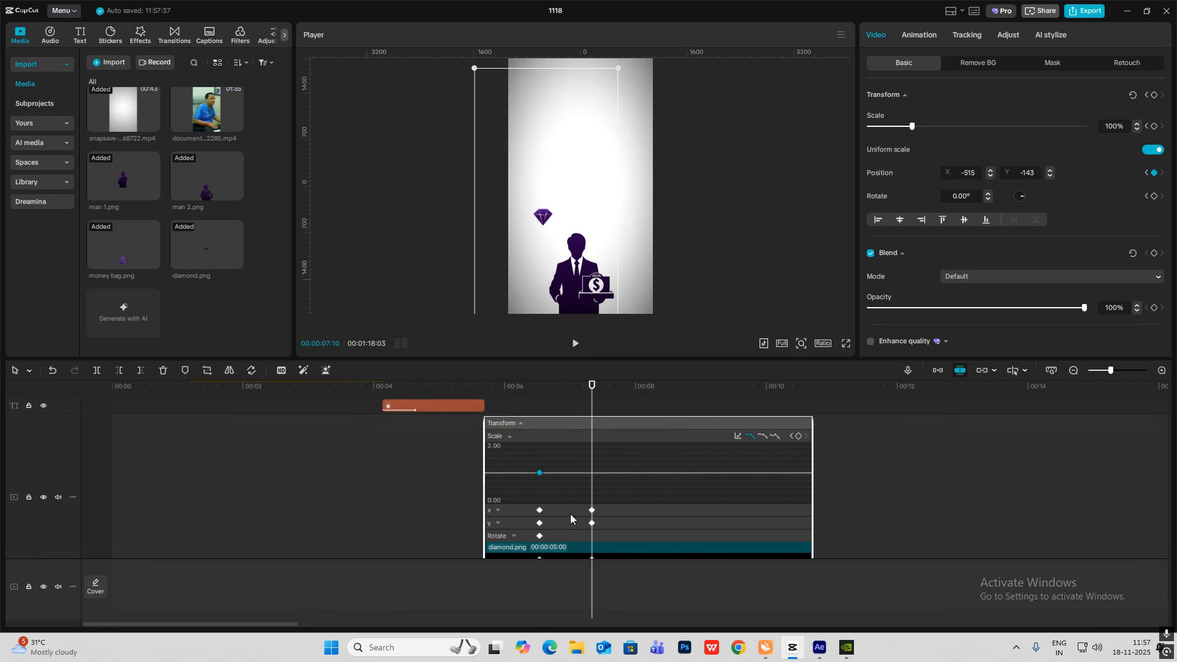
pyautogui.click(569, 511)
pyautogui.click(739, 450)
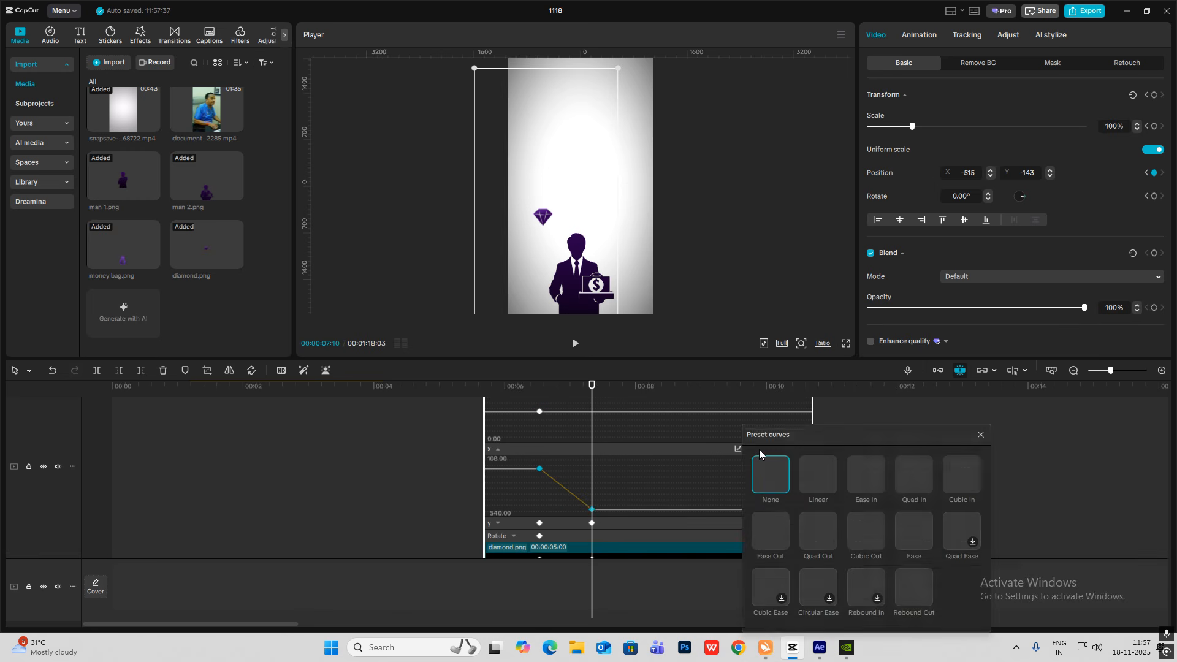
pyautogui.click(872, 527)
pyautogui.click(982, 438)
pyautogui.click(580, 521)
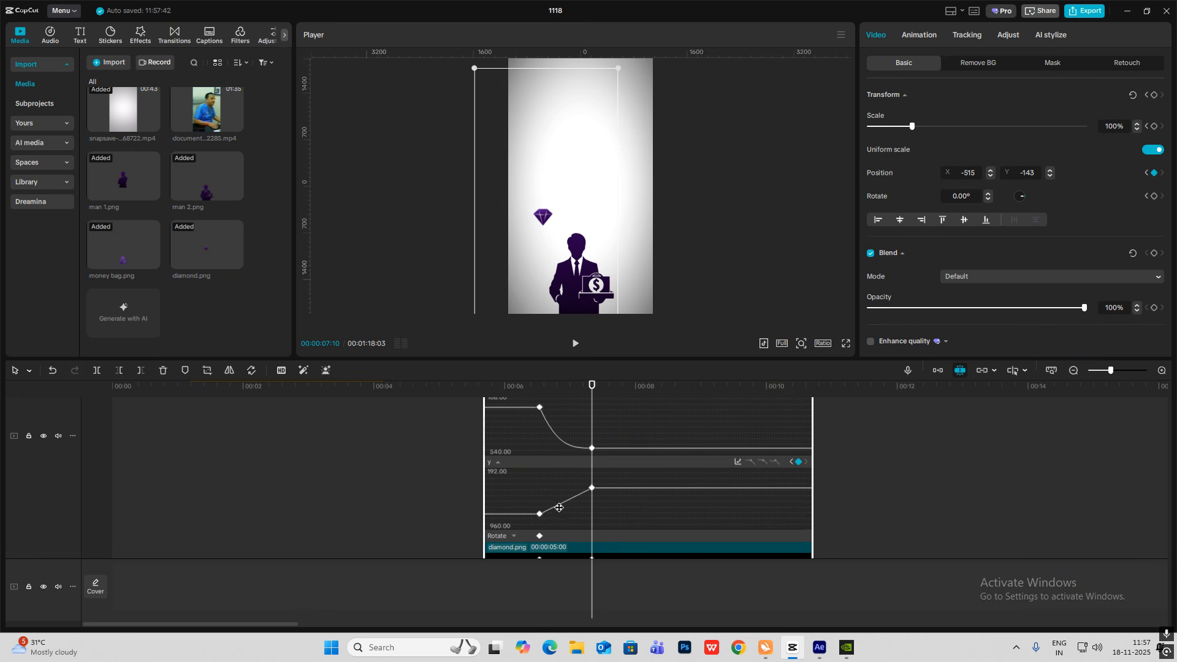
pyautogui.click(738, 464)
pyautogui.click(876, 531)
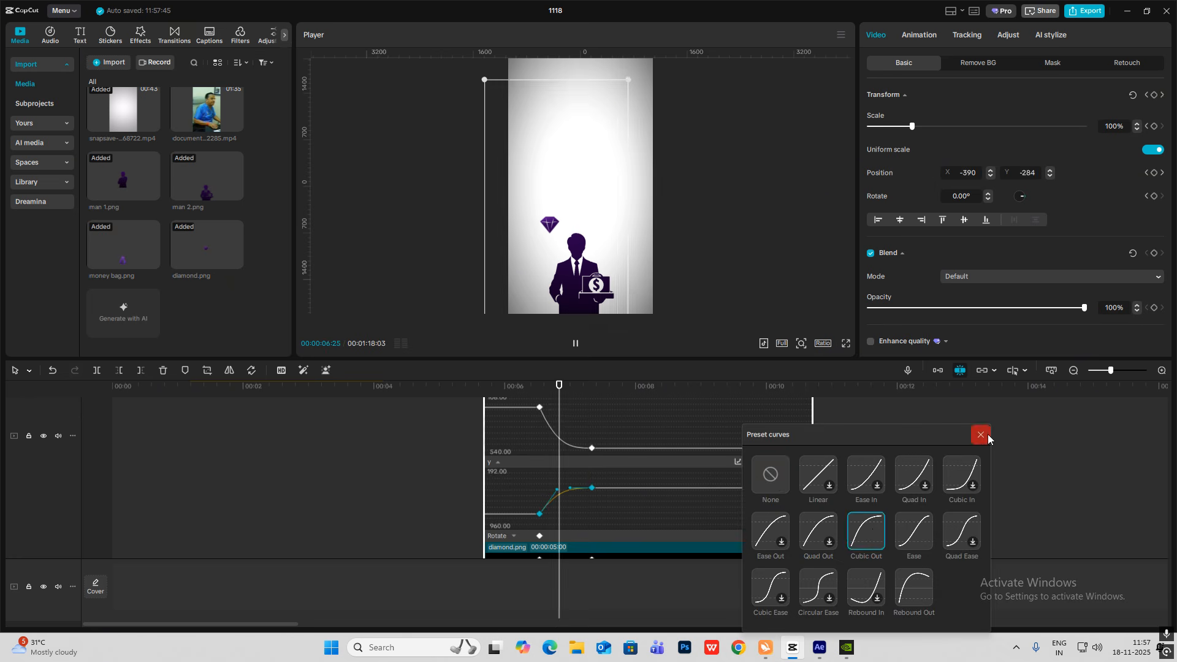
pyautogui.click(988, 434)
pyautogui.click(838, 473)
pyautogui.click(568, 469)
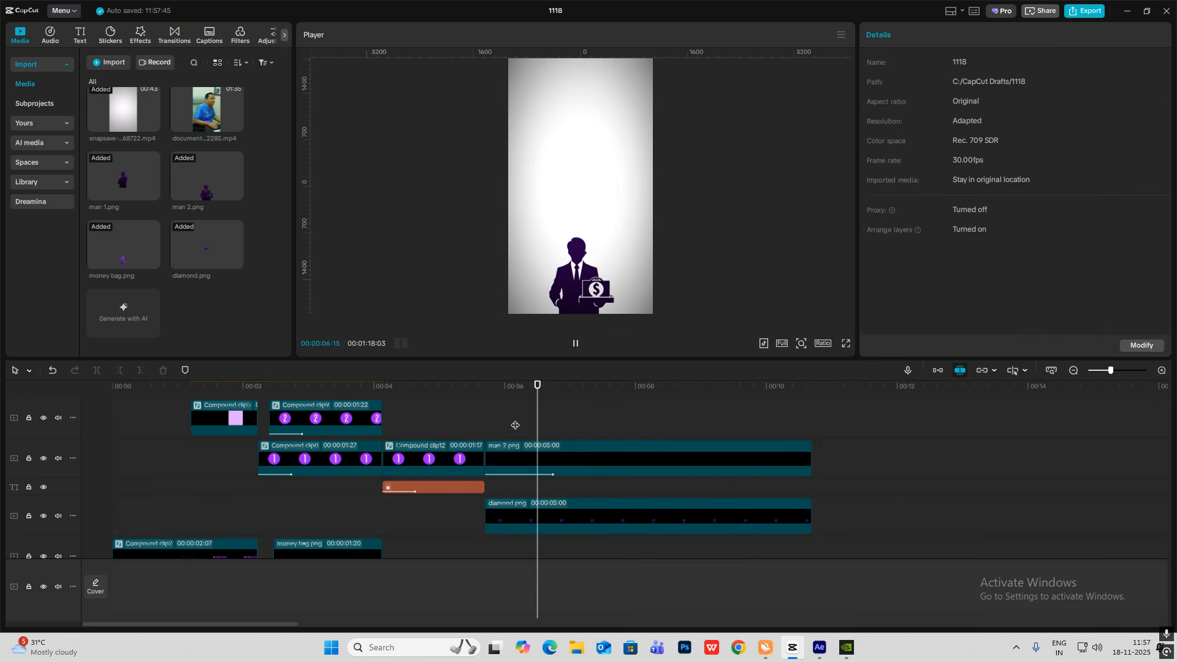
# Trim the start of the diamond clip to its first keyframe at 00:00:06:16 and play back the result.
pyautogui.click(566, 512)
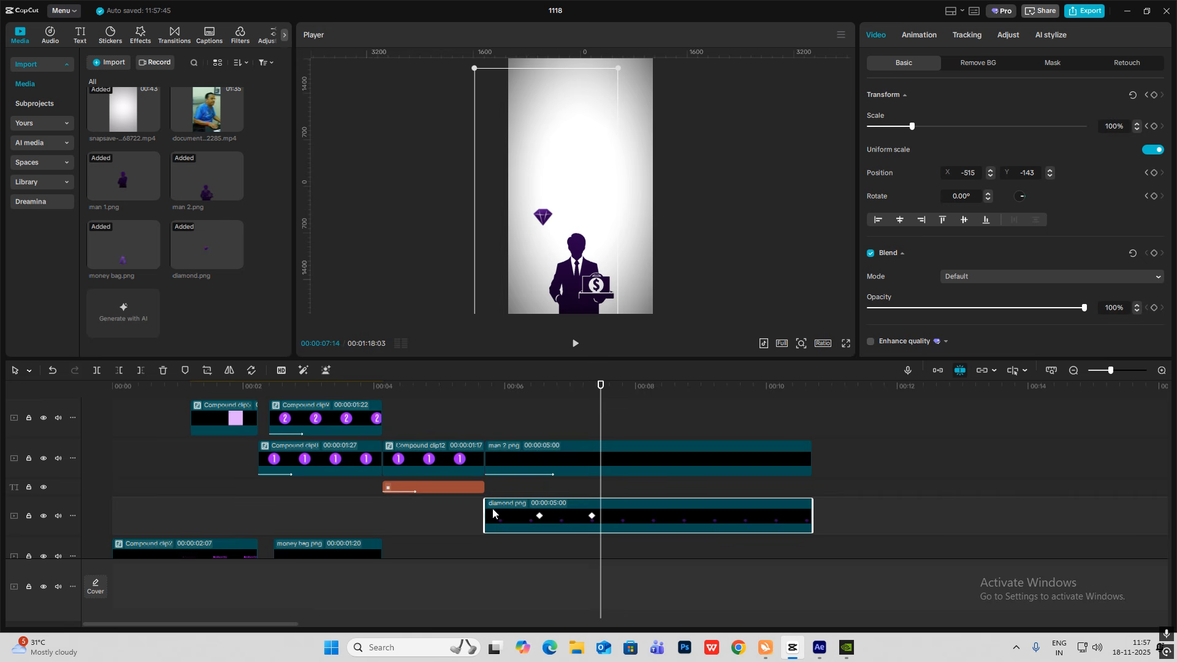
pyautogui.moveTo(493, 513); pyautogui.dragTo(542, 513)
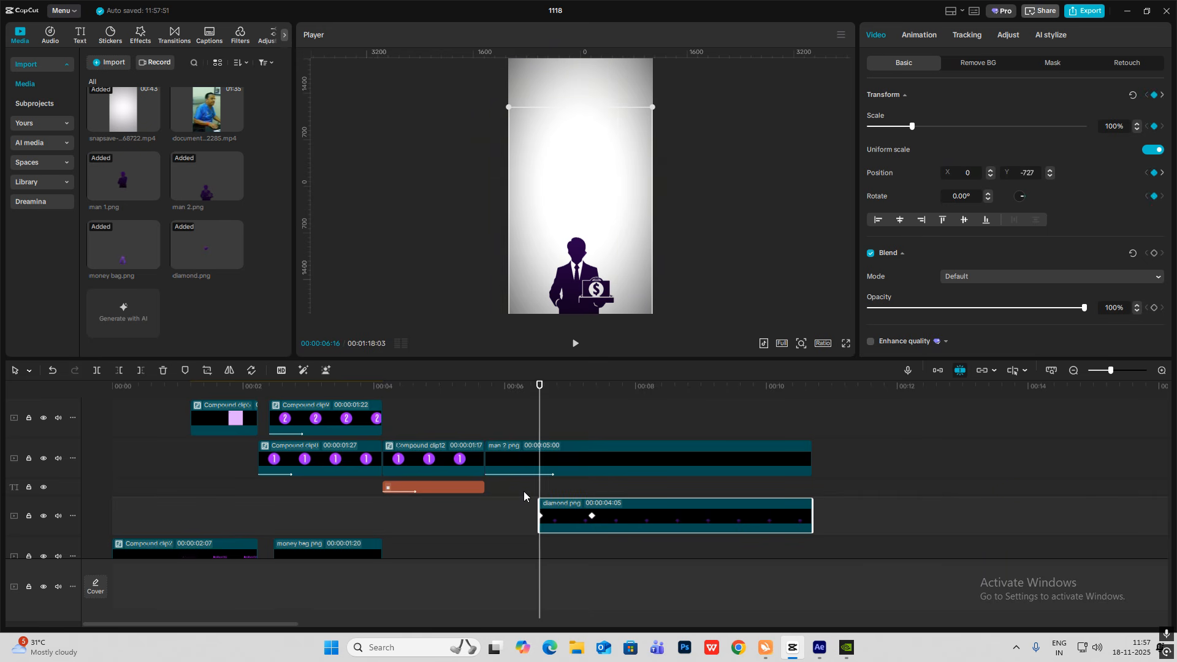
pyautogui.click(525, 494)
pyautogui.press('space')
pyautogui.press('space')
# Duplicate the diamond clip twice and, at 00:00:07:10, position one copy above the man's head at X 0, Y 129 and the other to its right.
pyautogui.click(559, 513)
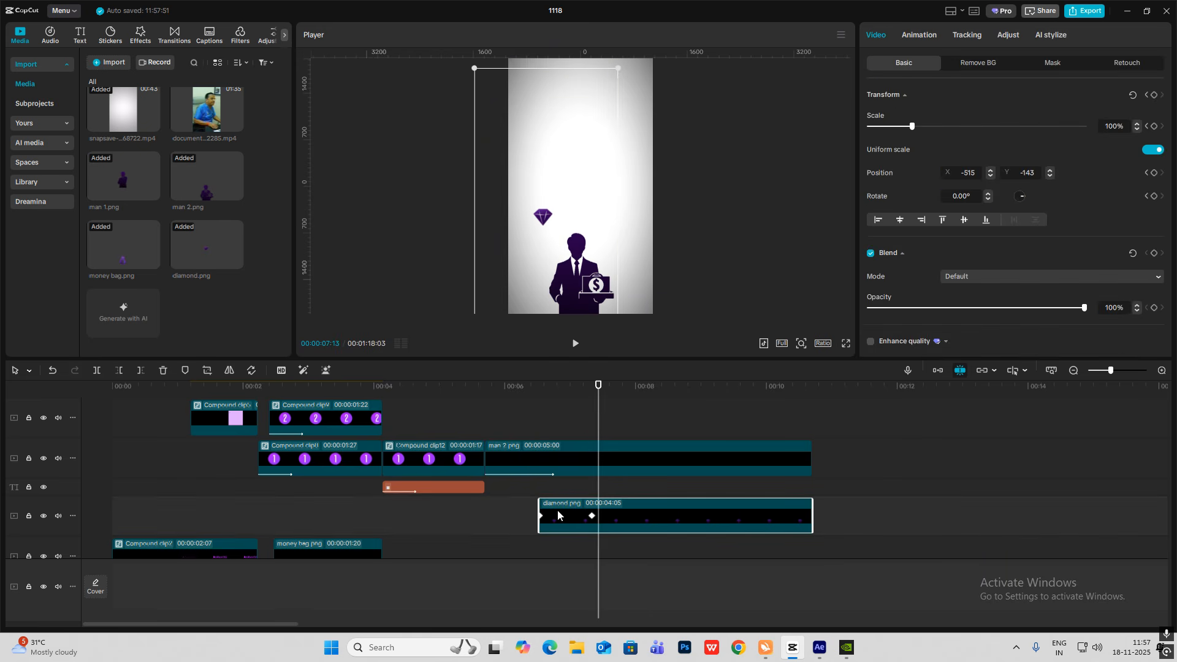
pyautogui.moveTo(558, 511); pyautogui.dragTo(560, 500)
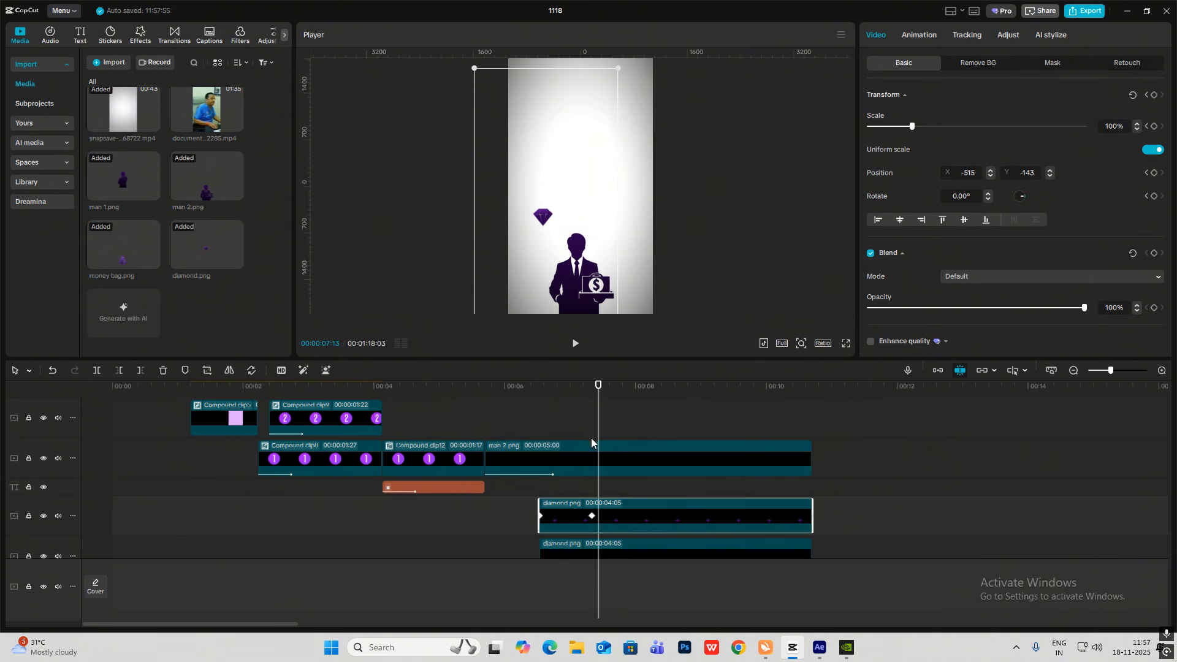
pyautogui.moveTo(597, 426); pyautogui.dragTo(592, 424)
pyautogui.moveTo(577, 277); pyautogui.dragTo(608, 254)
pyautogui.moveTo(624, 511); pyautogui.dragTo(623, 494)
pyautogui.moveTo(582, 219); pyautogui.dragTo(611, 246)
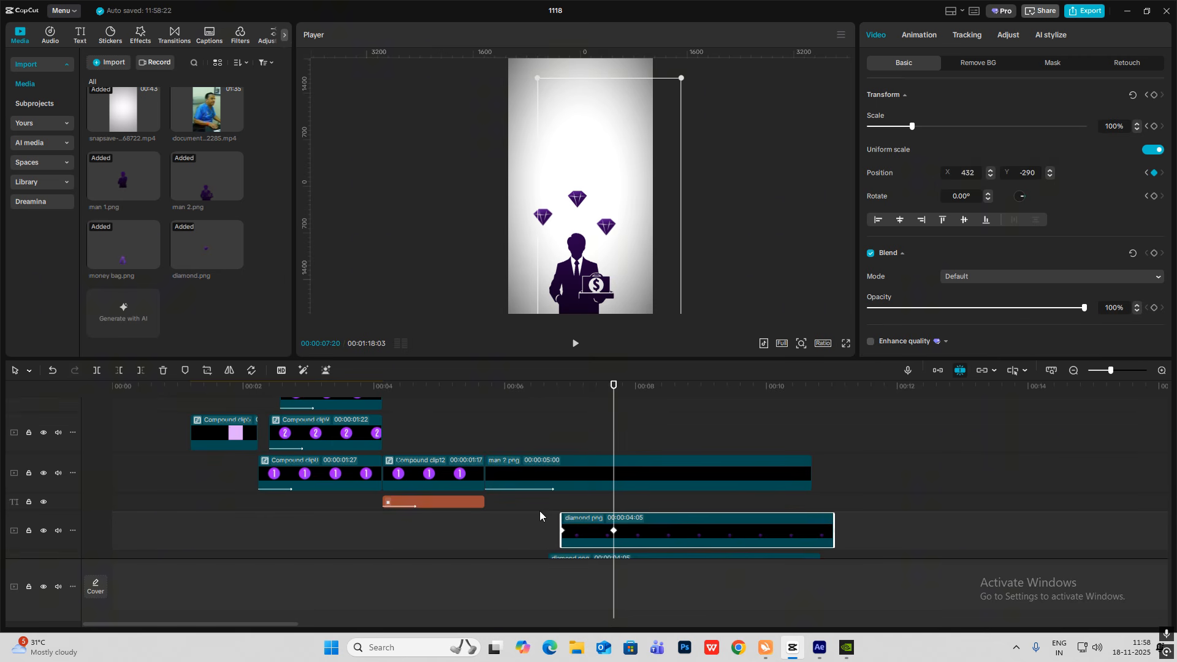
# Stagger the three diamond clips so each starts slightly after the one below, and play back the sequence.
pyautogui.click(540, 511)
pyautogui.press('space')
pyautogui.scroll(-3, 621, 517)
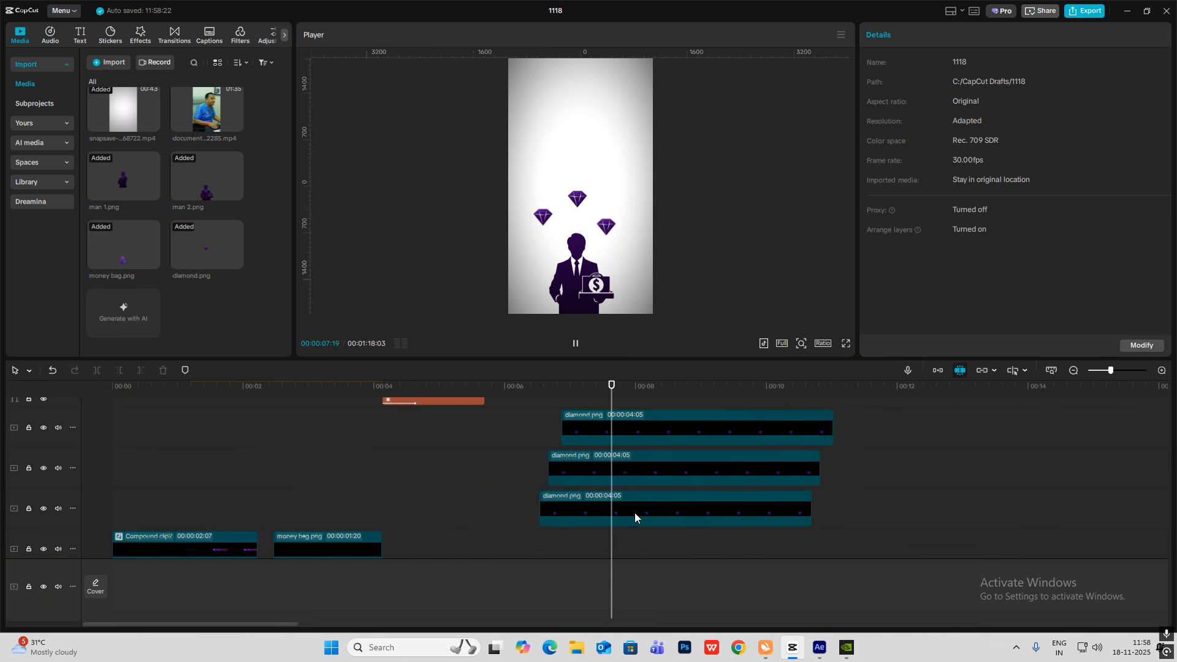
pyautogui.click(493, 477)
pyautogui.press('space')
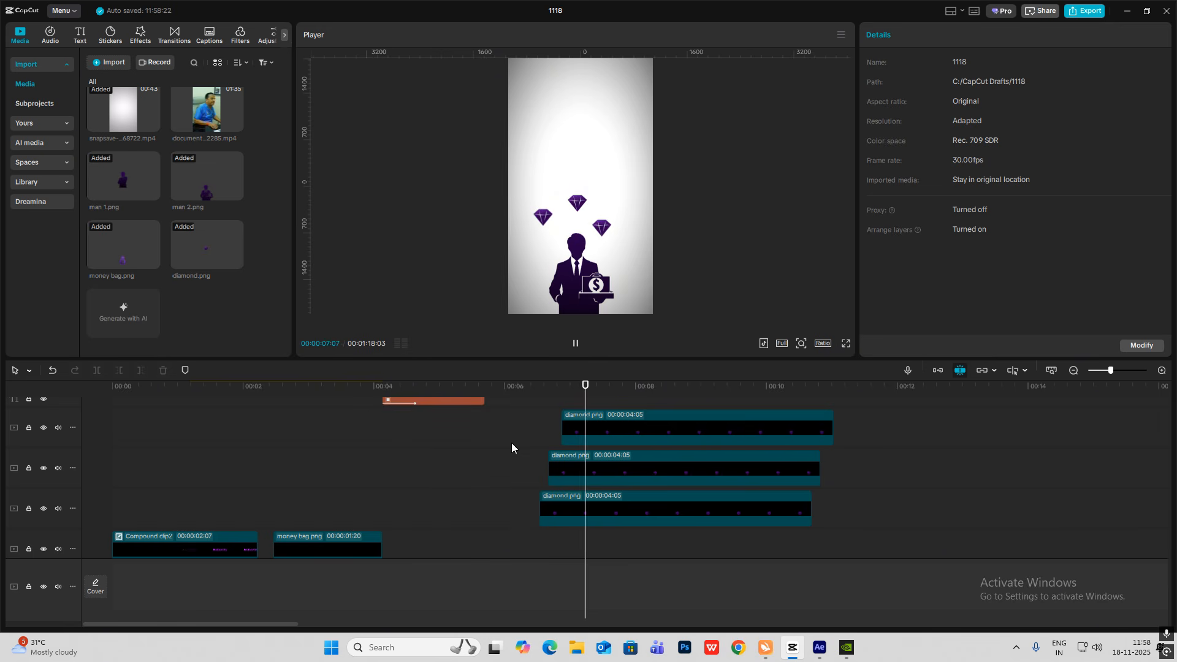
pyautogui.press('space')
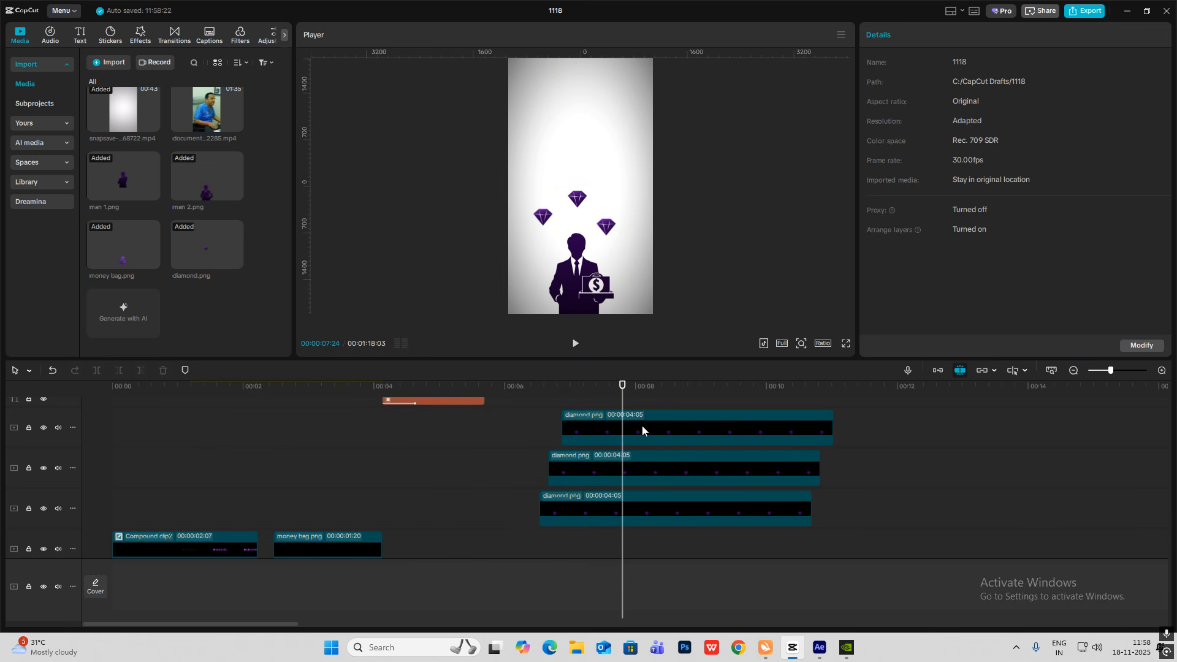
# Check the reference video at 00:01:13:09 and add a default text clip starting together with the last diamond clip.
pyautogui.click(1073, 371)
pyautogui.click(1073, 370)
pyautogui.click(1073, 370)
pyautogui.click(643, 523)
pyautogui.moveTo(643, 523); pyautogui.dragTo(712, 533)
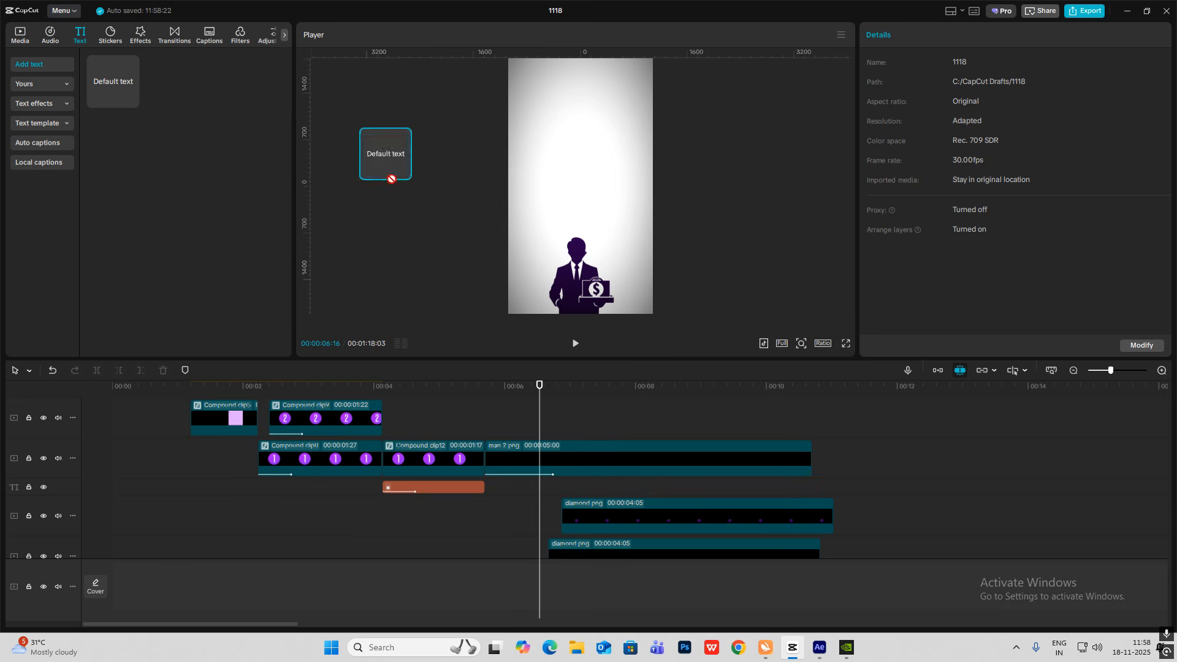
pyautogui.moveTo(392, 175); pyautogui.dragTo(561, 410)
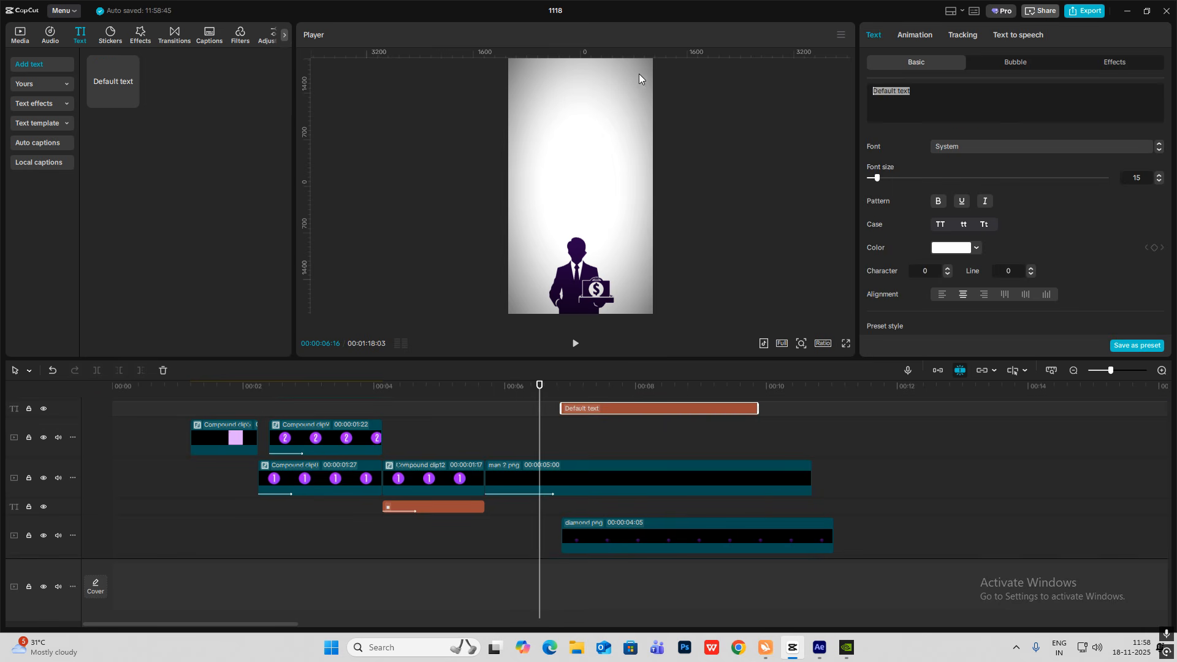
# Review the reference banners at 00:01:13:05 and set the new text to MARKET SIZE in the Marathon font.
pyautogui.click(1074, 370)
pyautogui.click(1074, 371)
pyautogui.click(1073, 370)
pyautogui.scroll(-3, 629, 530)
pyautogui.click(642, 502)
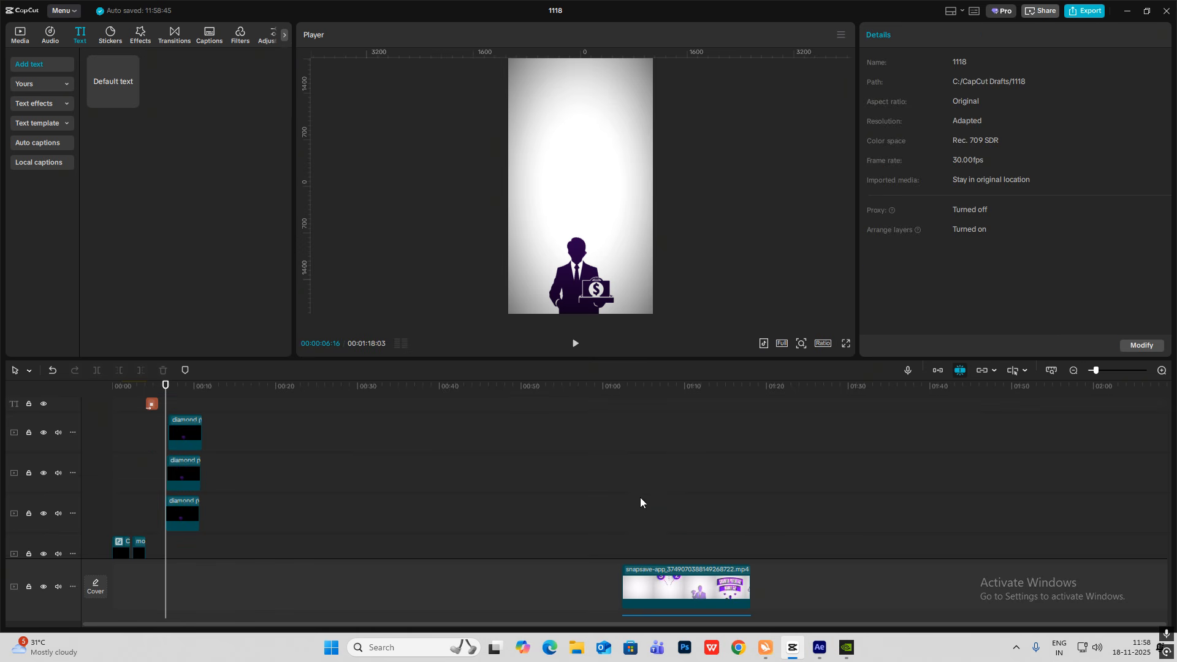
pyautogui.moveTo(642, 502); pyautogui.dragTo(711, 509)
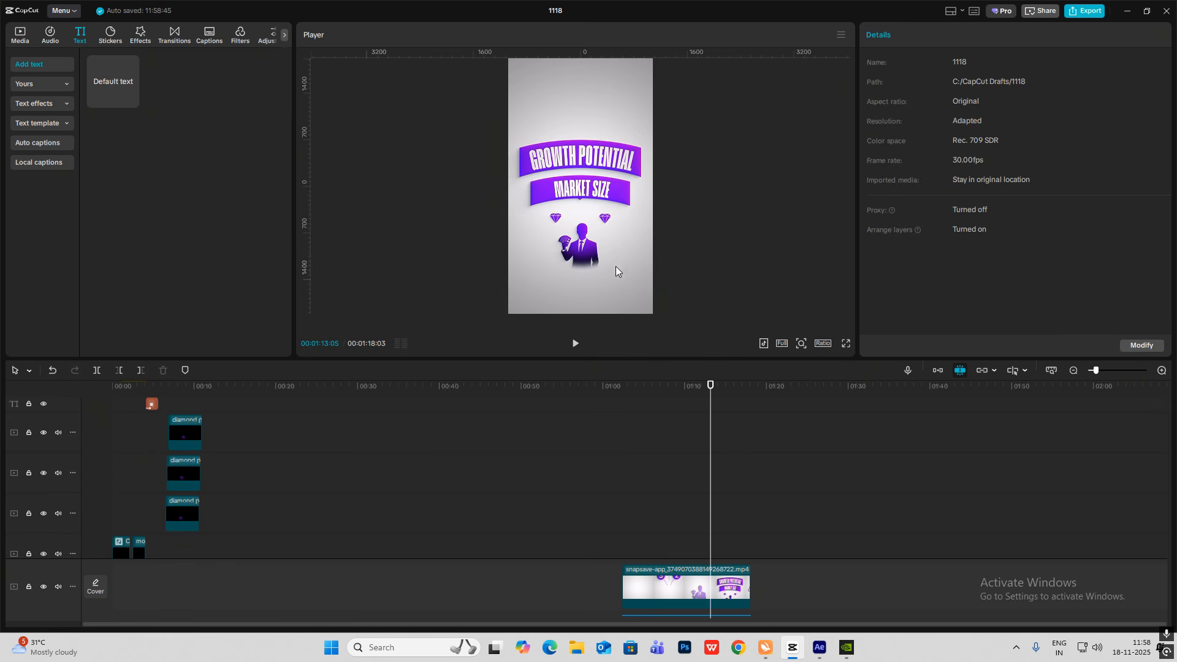
pyautogui.moveTo(710, 444); pyautogui.dragTo(176, 403)
pyautogui.scroll(5, 294, 423)
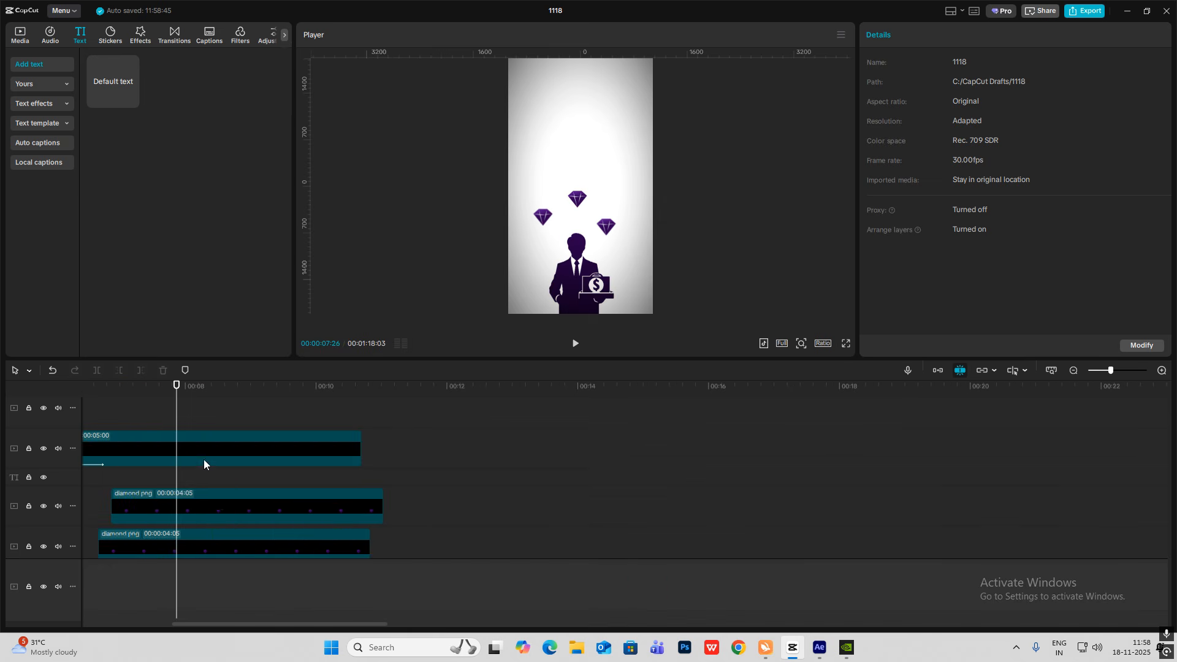
pyautogui.scroll(2, 204, 459)
pyautogui.click(191, 424)
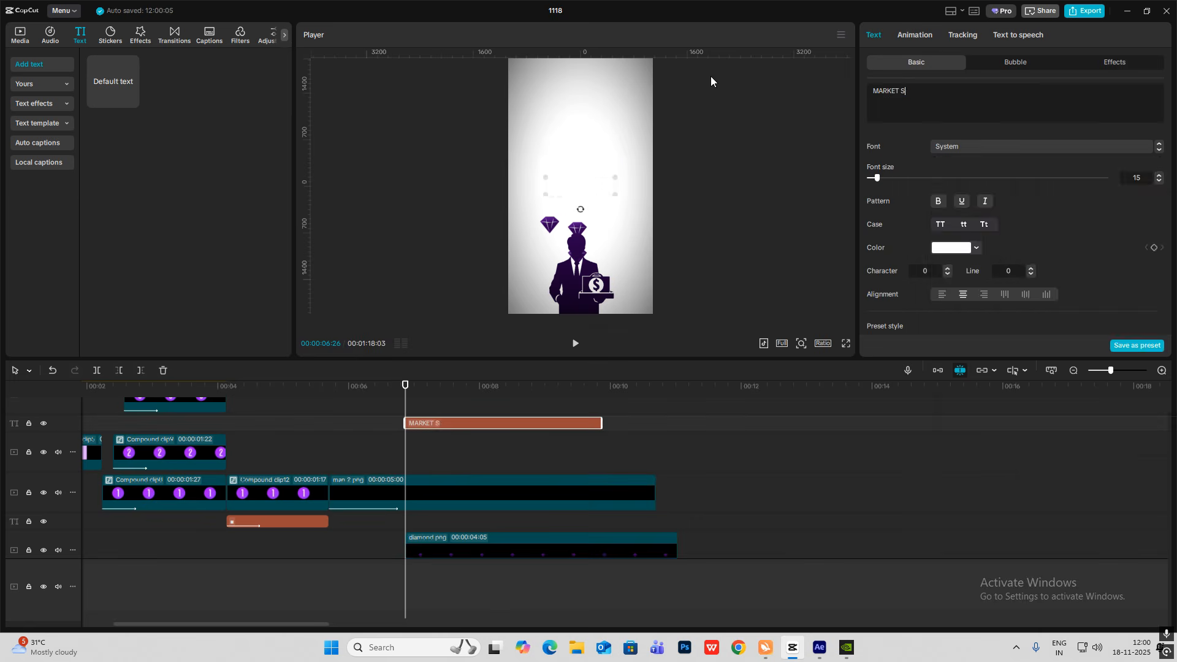
pyautogui.click(981, 147)
pyautogui.click(986, 206)
pyautogui.click(954, 247)
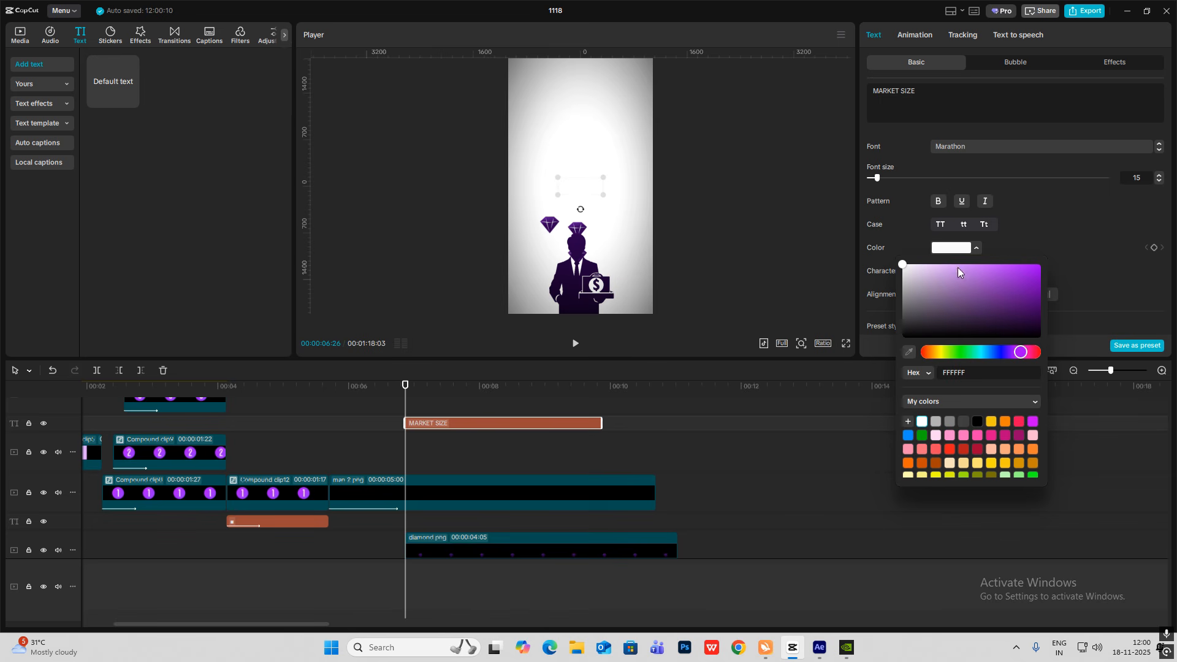
# Duplicate the MARKET SIZE text onto the track below and replace the copy's wording with blank spaces.
pyautogui.click(470, 423)
pyautogui.moveTo(451, 425); pyautogui.dragTo(451, 440)
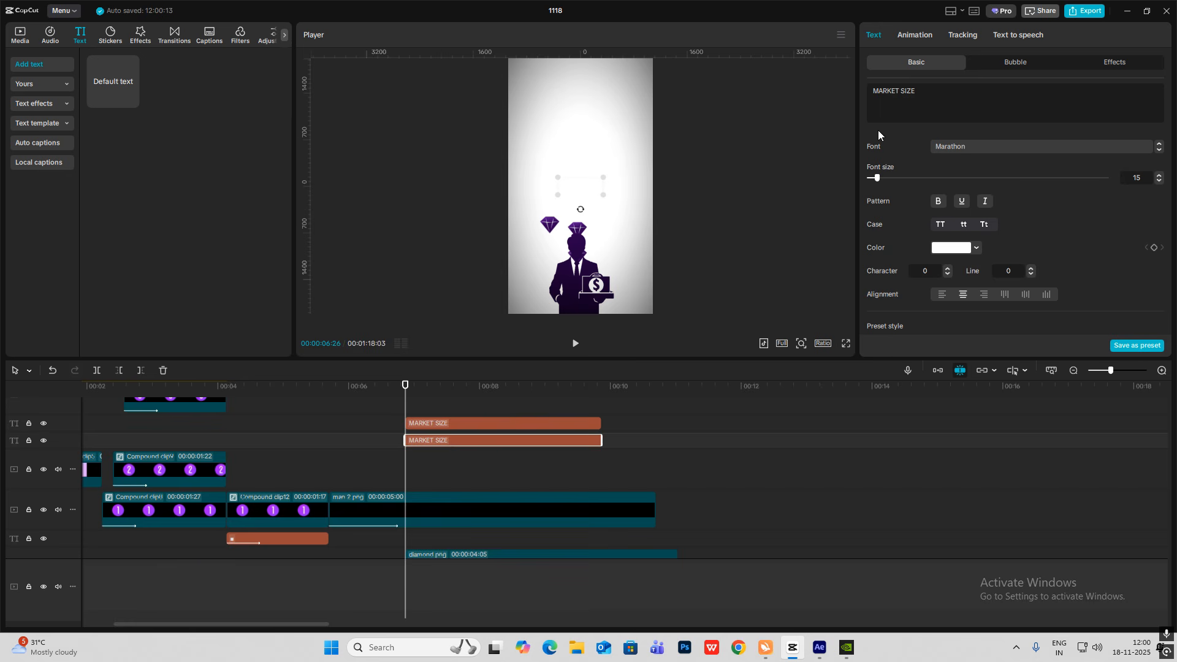
pyautogui.hotkey('ctrl', 'a')
pyautogui.press('BackSpace')
# Turn on the blank text's background and set its color to purple 8133FF.
pyautogui.scroll(-10, 926, 214)
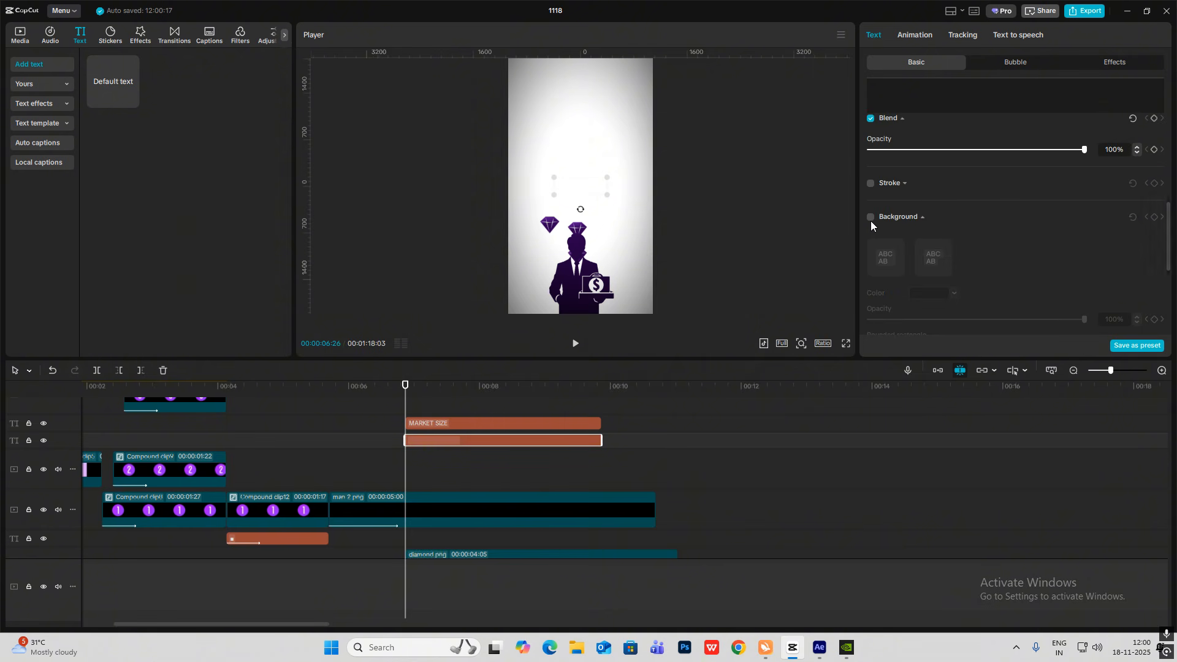
pyautogui.click(871, 218)
pyautogui.scroll(-3, 938, 219)
pyautogui.click(933, 197)
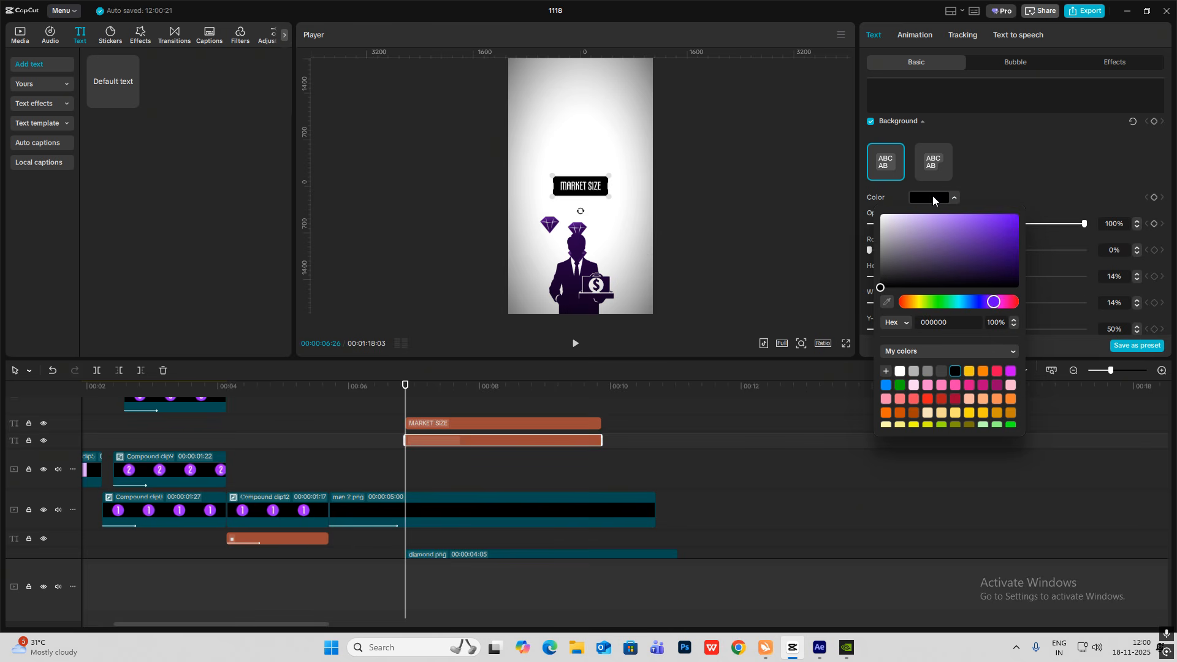
pyautogui.moveTo(986, 232); pyautogui.dragTo(991, 197)
pyautogui.click(666, 194)
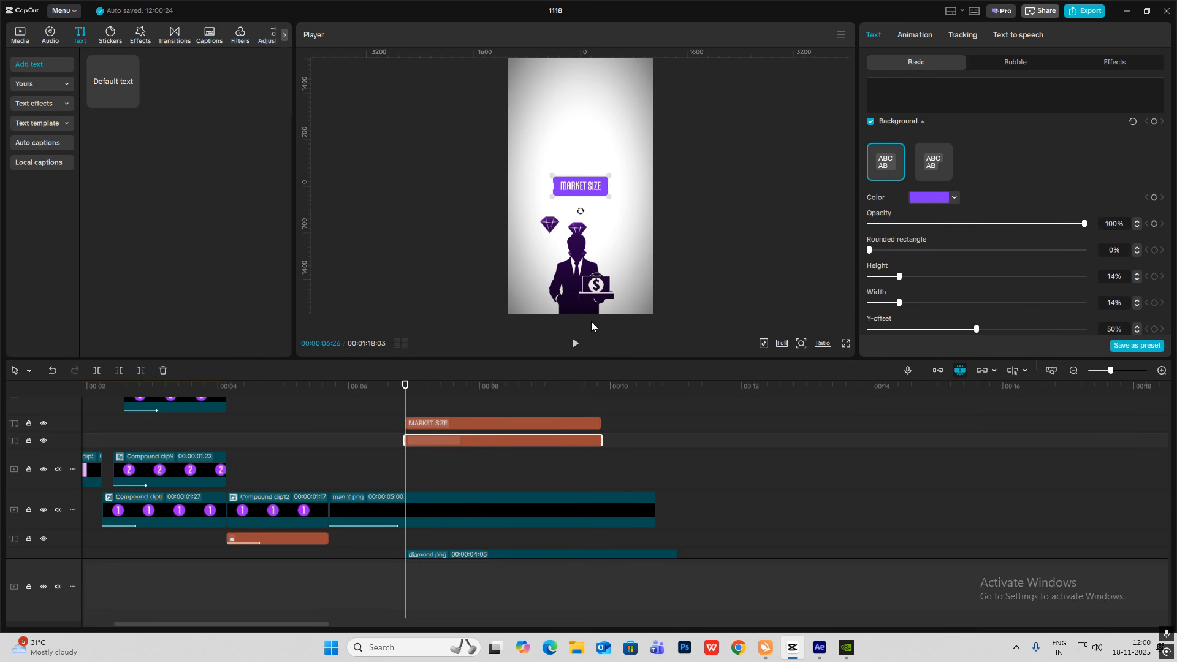
# Duplicate the blank purple text onto the track below and shift the copy's background to a brighter, pinker purple.
pyautogui.hotkey('ctrl', 'v')
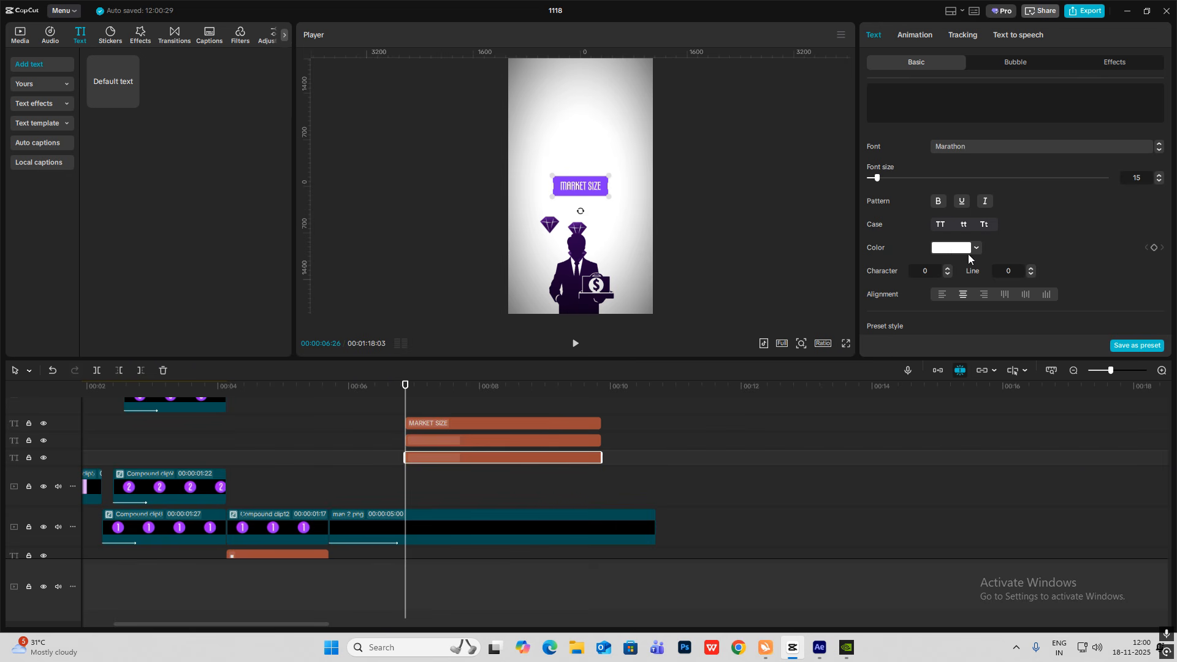
pyautogui.scroll(-10, 969, 255)
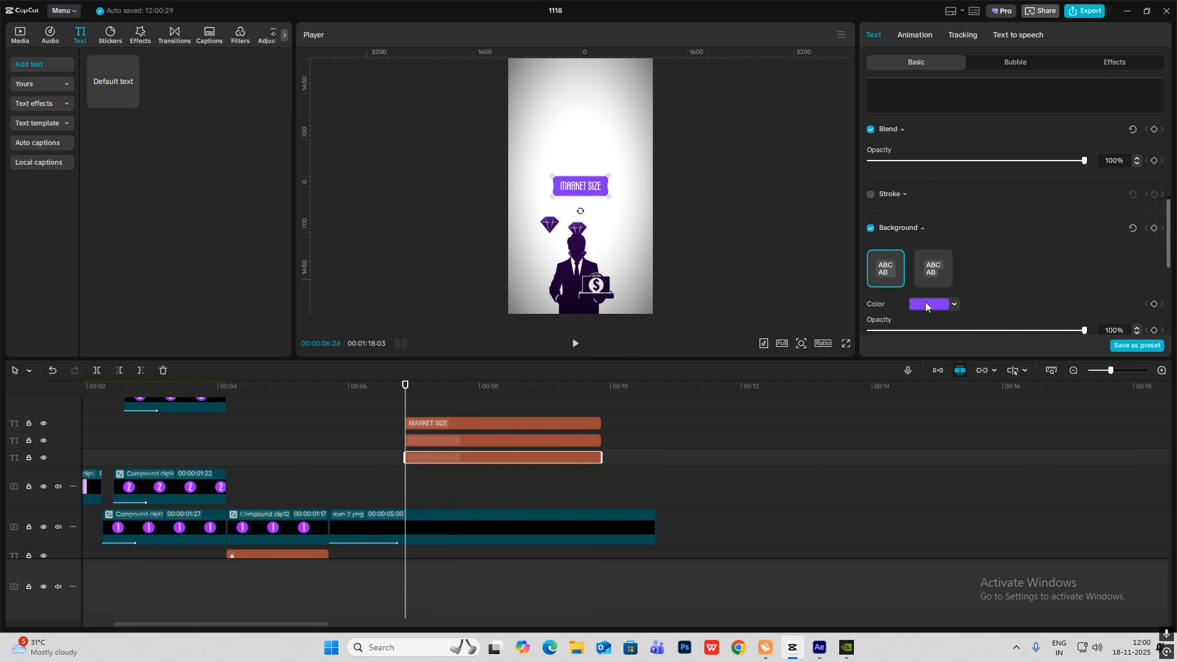
pyautogui.click(925, 305)
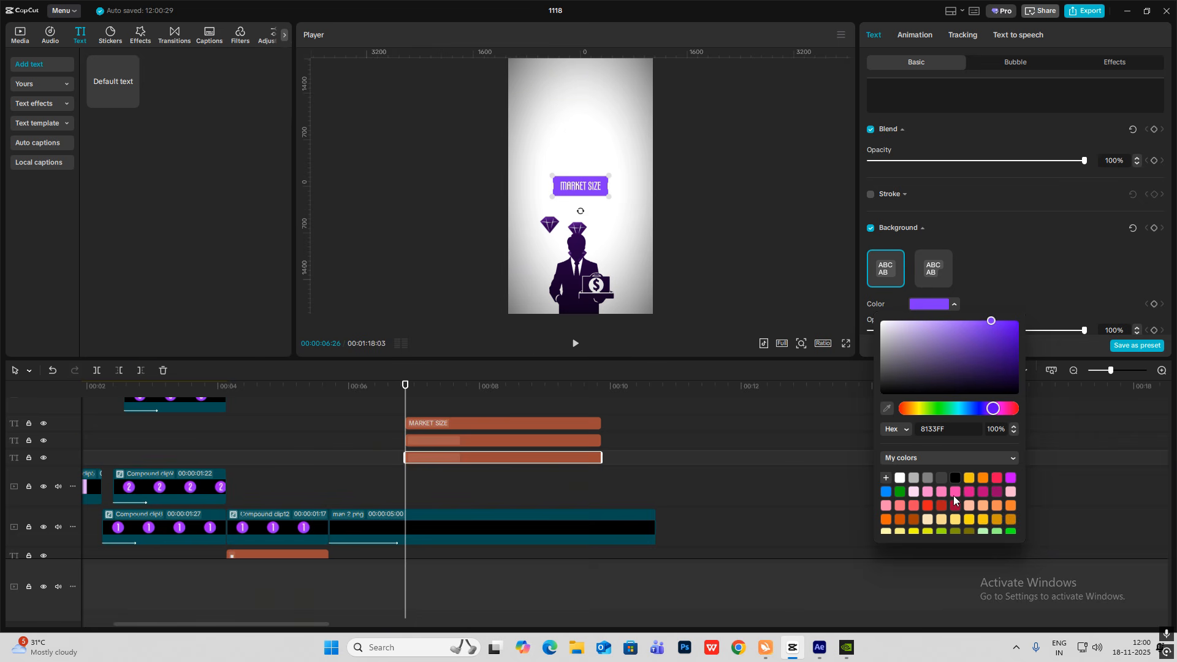
pyautogui.moveTo(994, 416); pyautogui.dragTo(998, 411)
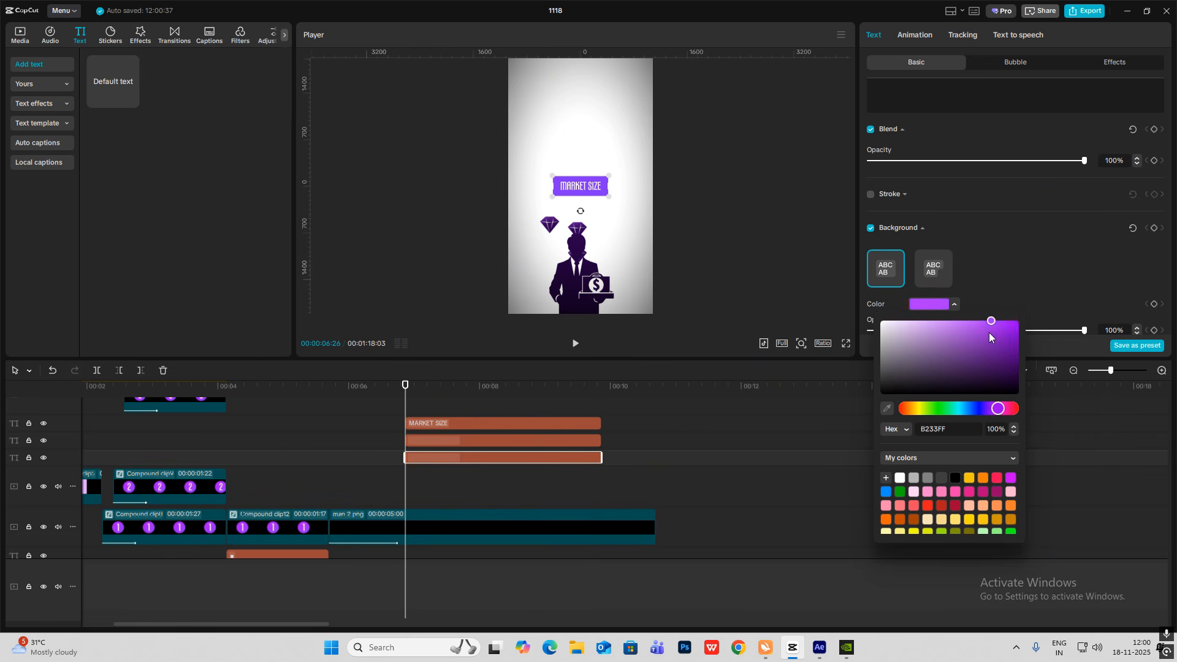
pyautogui.moveTo(989, 332); pyautogui.dragTo(1017, 316)
pyautogui.click(1057, 274)
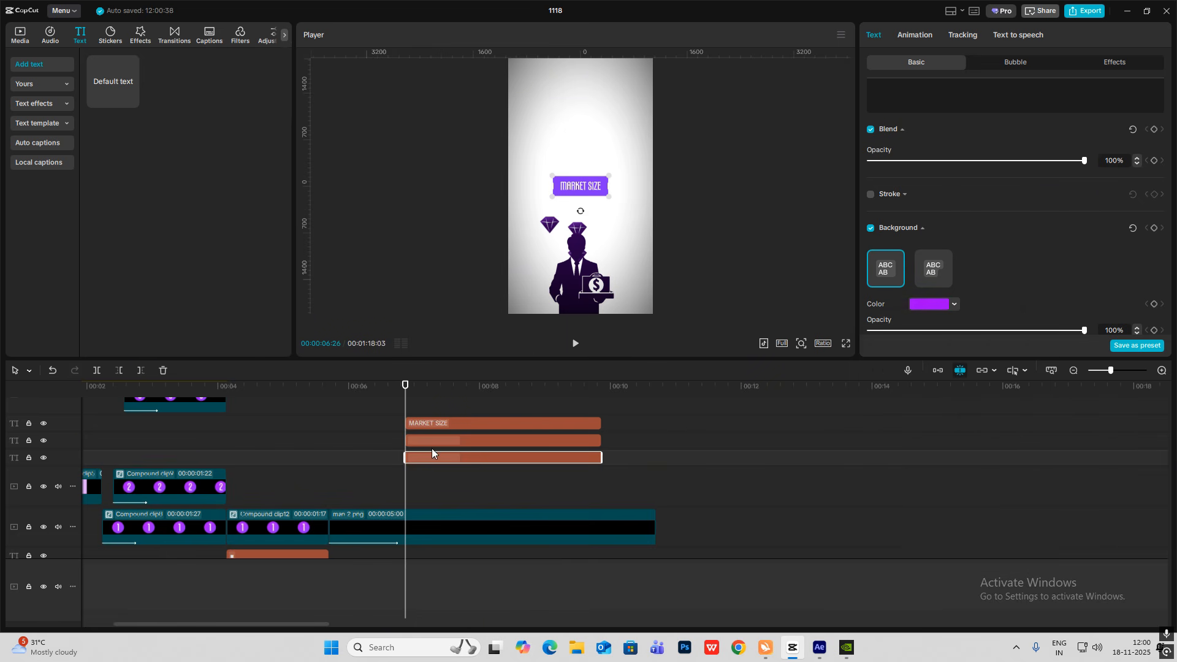
# Turn the upper blank text into a compound clip and add a Split mask rotated to about -43°.
pyautogui.click(469, 442)
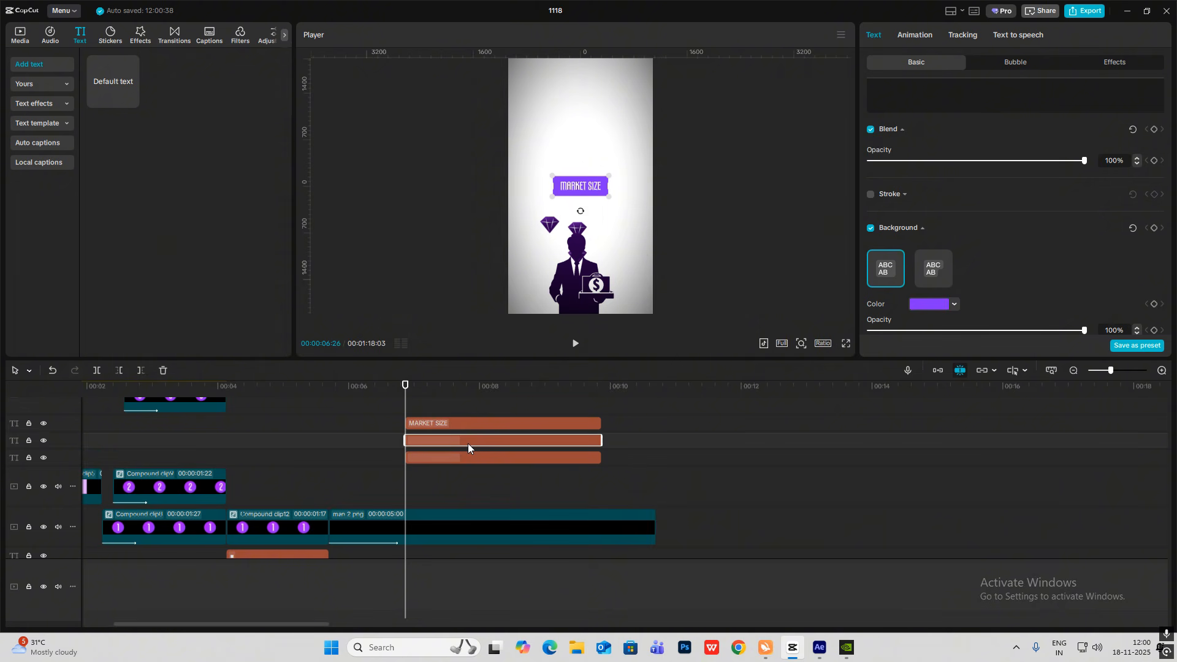
pyautogui.hotkey('alt', 'g')
pyautogui.click(907, 36)
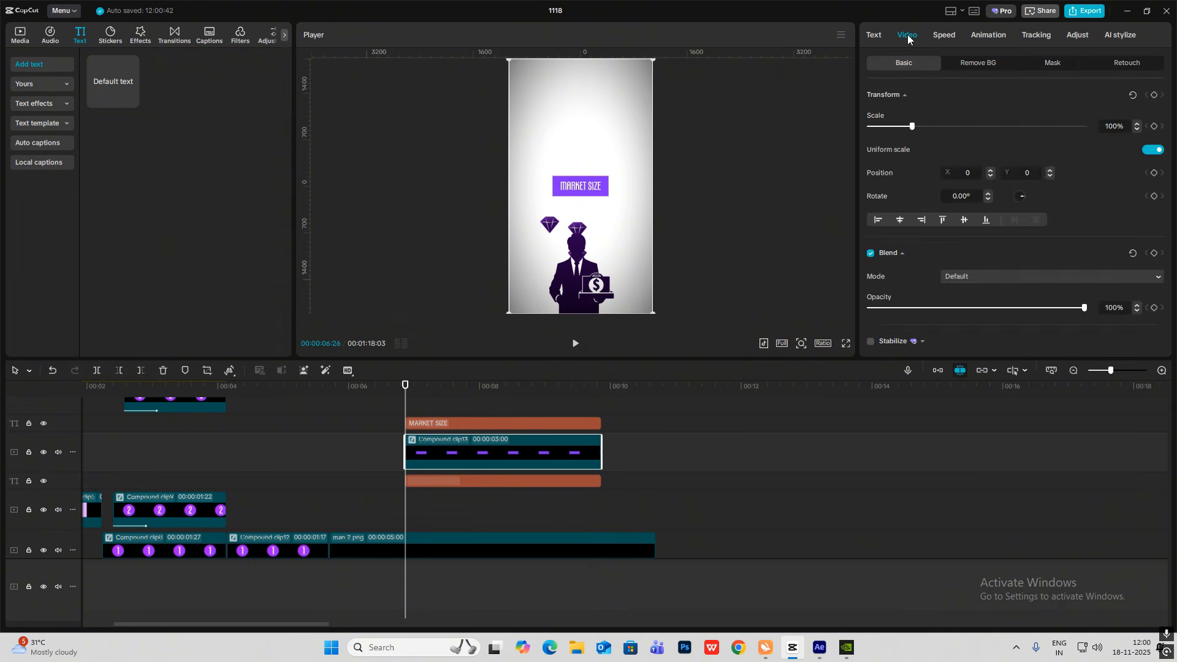
pyautogui.click(1052, 64)
pyautogui.click(899, 114)
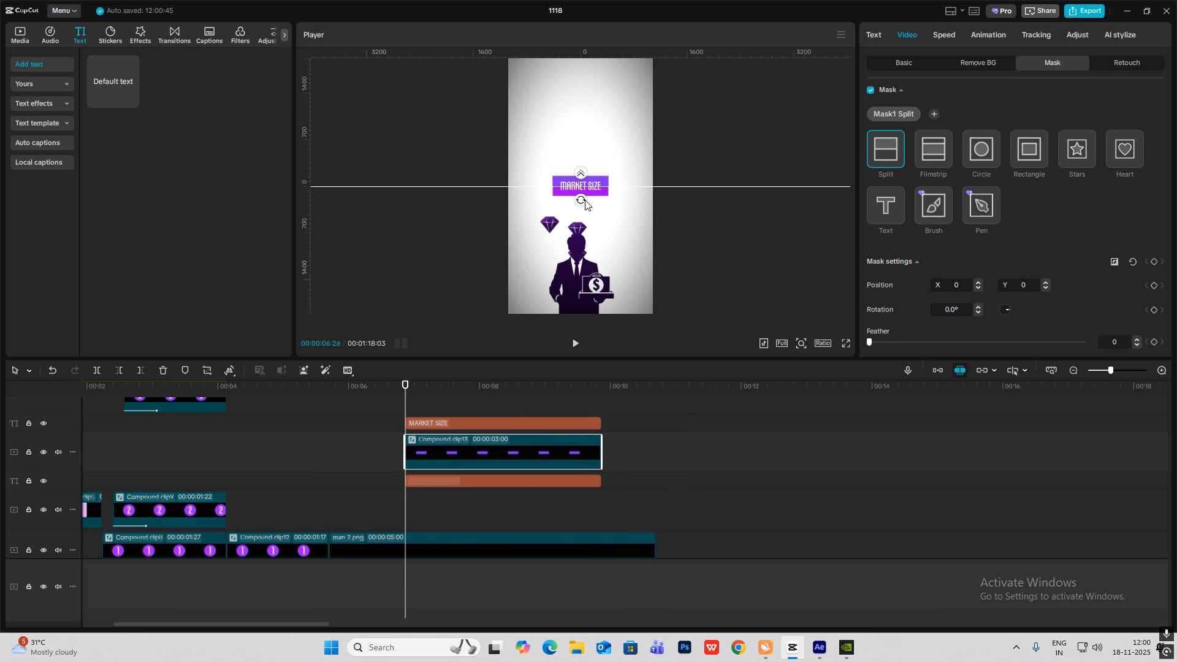
pyautogui.moveTo(585, 204); pyautogui.dragTo(594, 200)
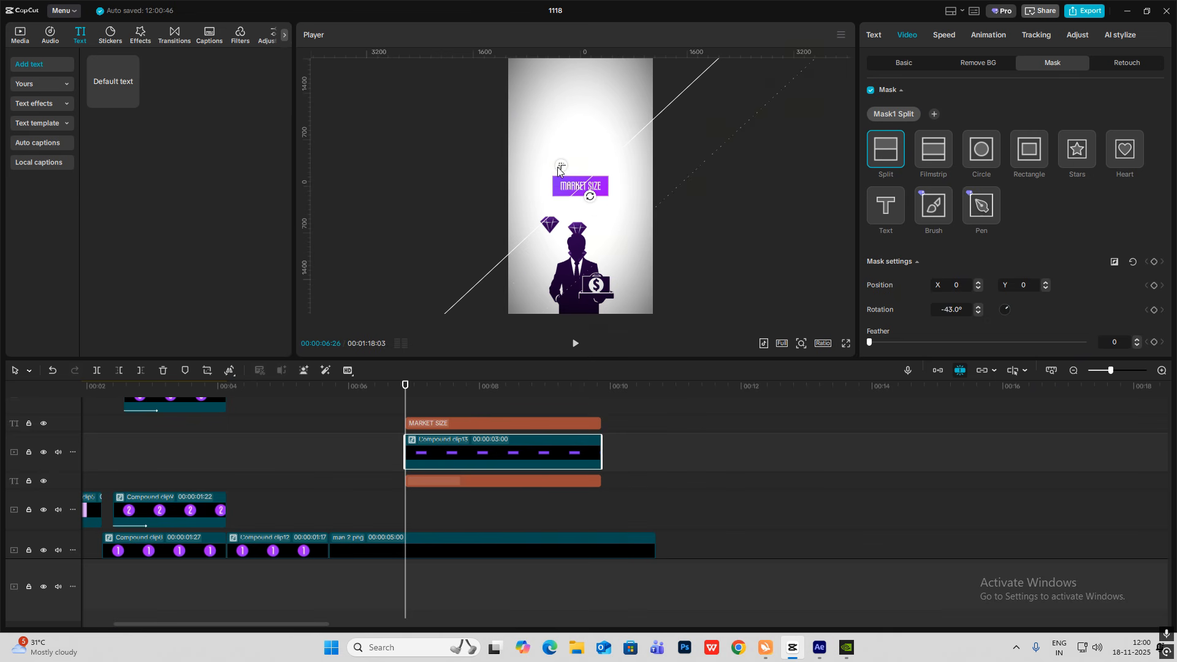
pyautogui.click(904, 64)
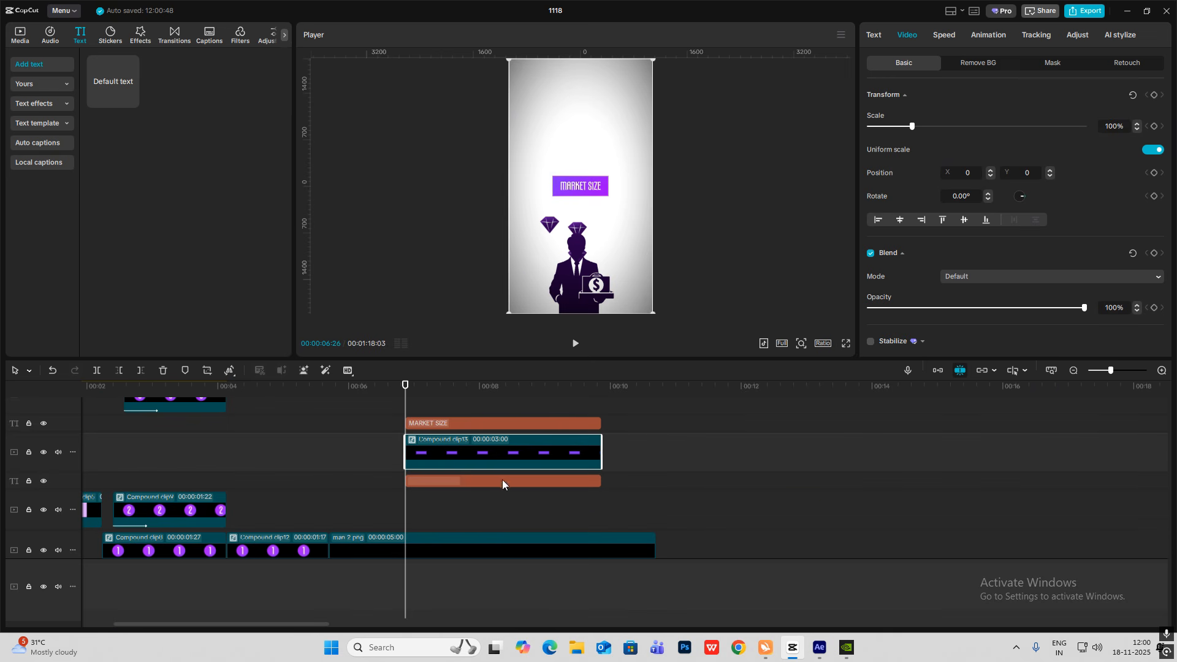
# Enlarge the MARKET SIZE text and its two background clips together, and combine them into one compound clip.
pyautogui.moveTo(709, 408); pyautogui.dragTo(491, 502)
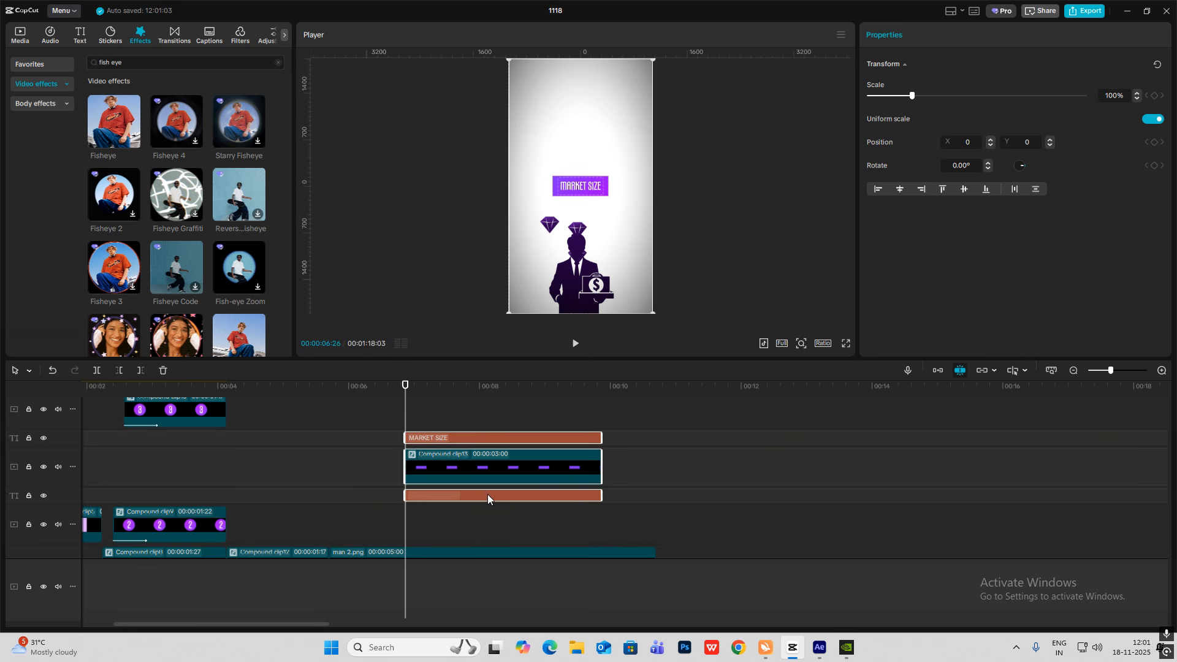
pyautogui.moveTo(912, 97); pyautogui.dragTo(925, 103)
pyautogui.hotkey('alt', 'g')
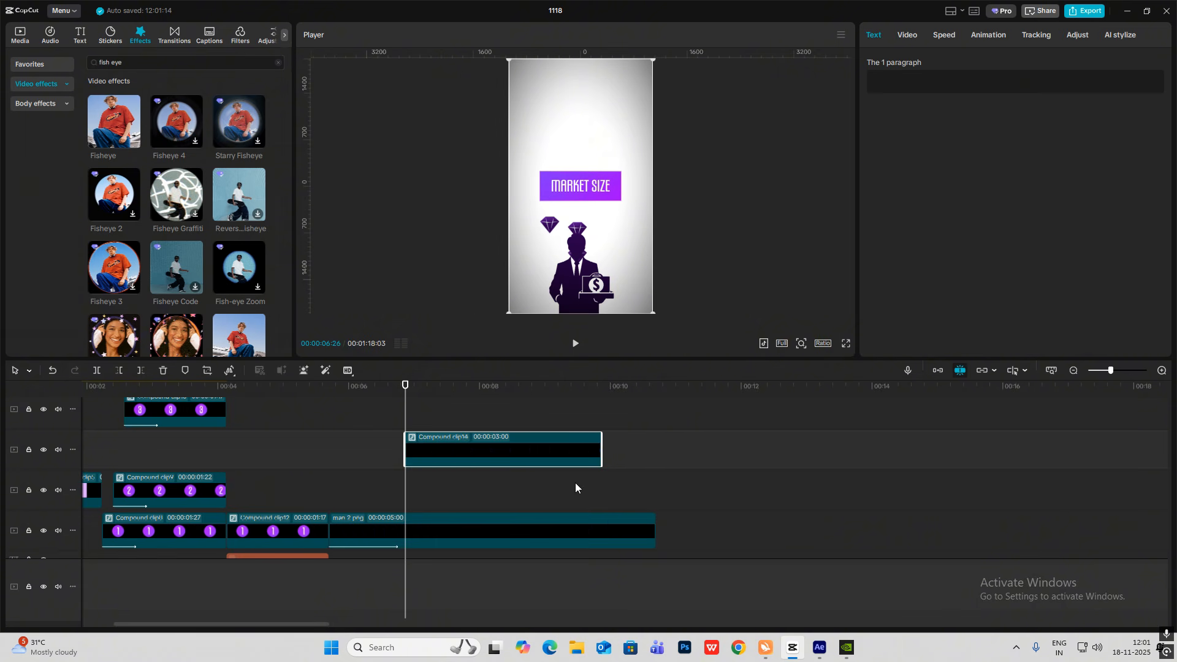
# Apply the Fisheye video effect to the MARKET SIZE compound clip and lower its effect setting.
pyautogui.moveTo(117, 131); pyautogui.dragTo(518, 454)
pyautogui.moveTo(1049, 144); pyautogui.dragTo(977, 145)
pyautogui.click(433, 426)
pyautogui.click(410, 454)
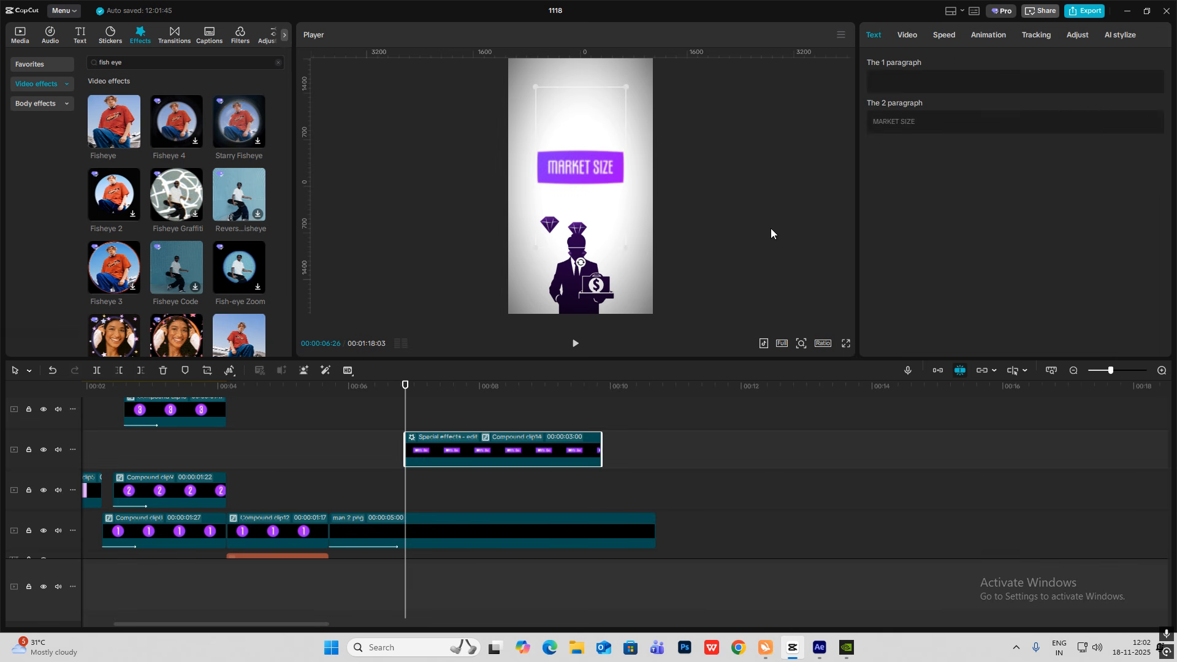
# Add a Split mask to the banner clip, rotated -90° and positioned at the banner's left edge to hide it.
pyautogui.click(918, 37)
pyautogui.click(1045, 63)
pyautogui.click(895, 114)
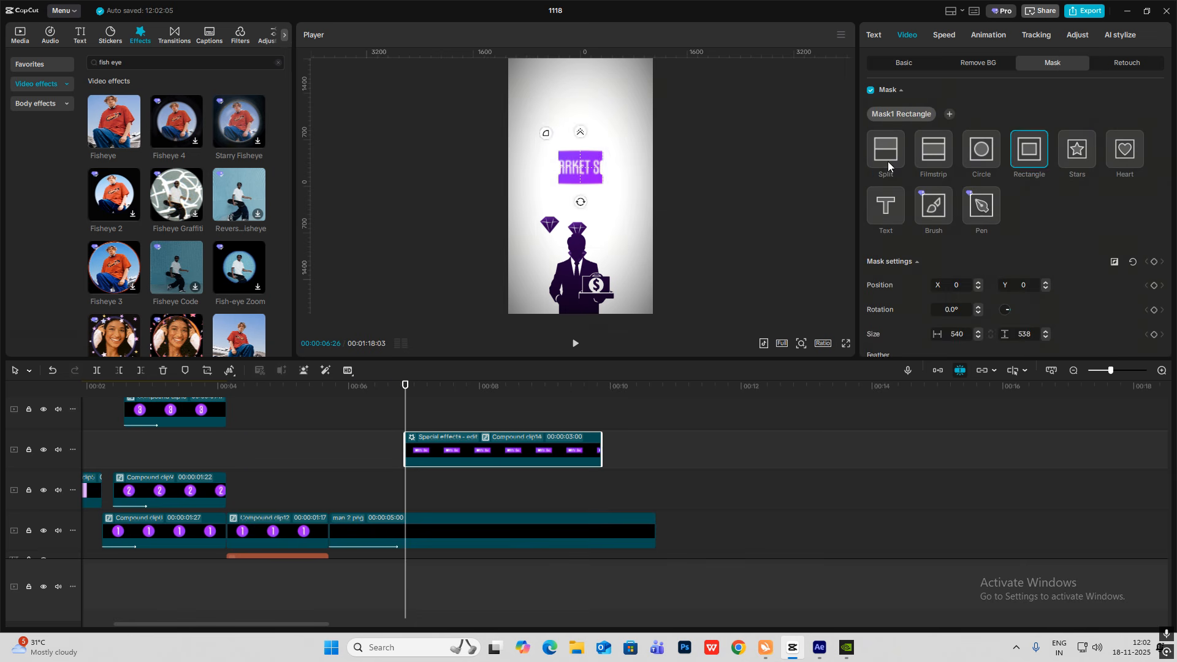
pyautogui.click(888, 161)
pyautogui.moveTo(579, 184); pyautogui.dragTo(535, 185)
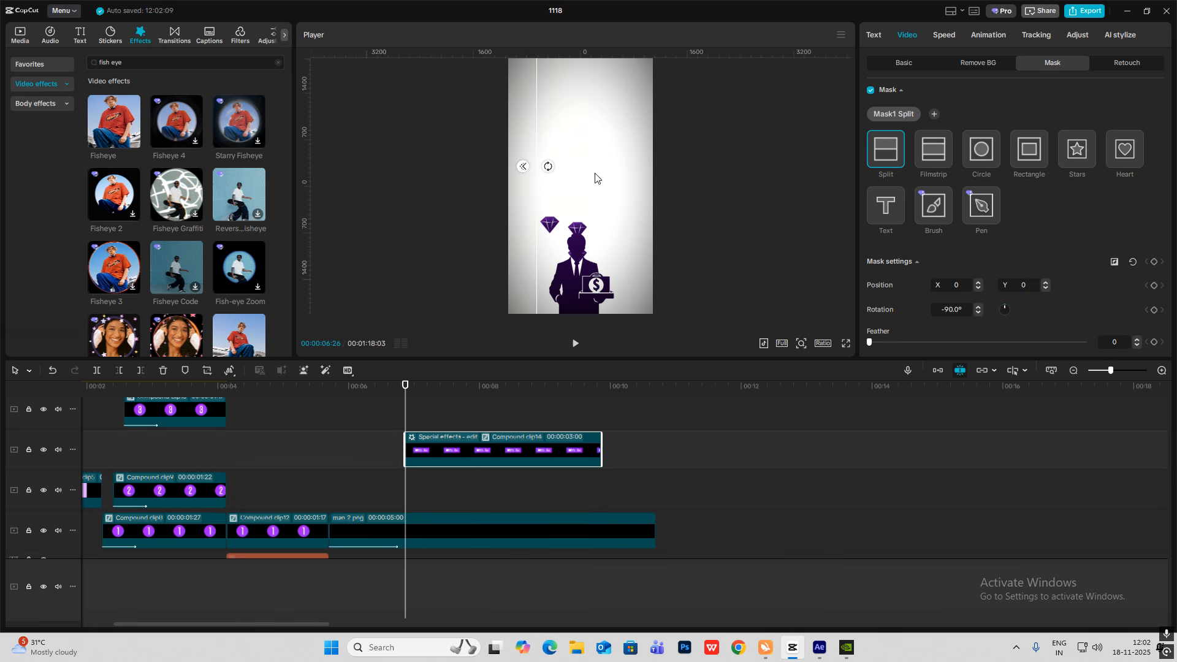
# Keyframe the banner's mask at its start and move the mask to the banner's right edge at 00:00:07:20.
pyautogui.click(1154, 262)
pyautogui.moveTo(405, 417); pyautogui.dragTo(492, 448)
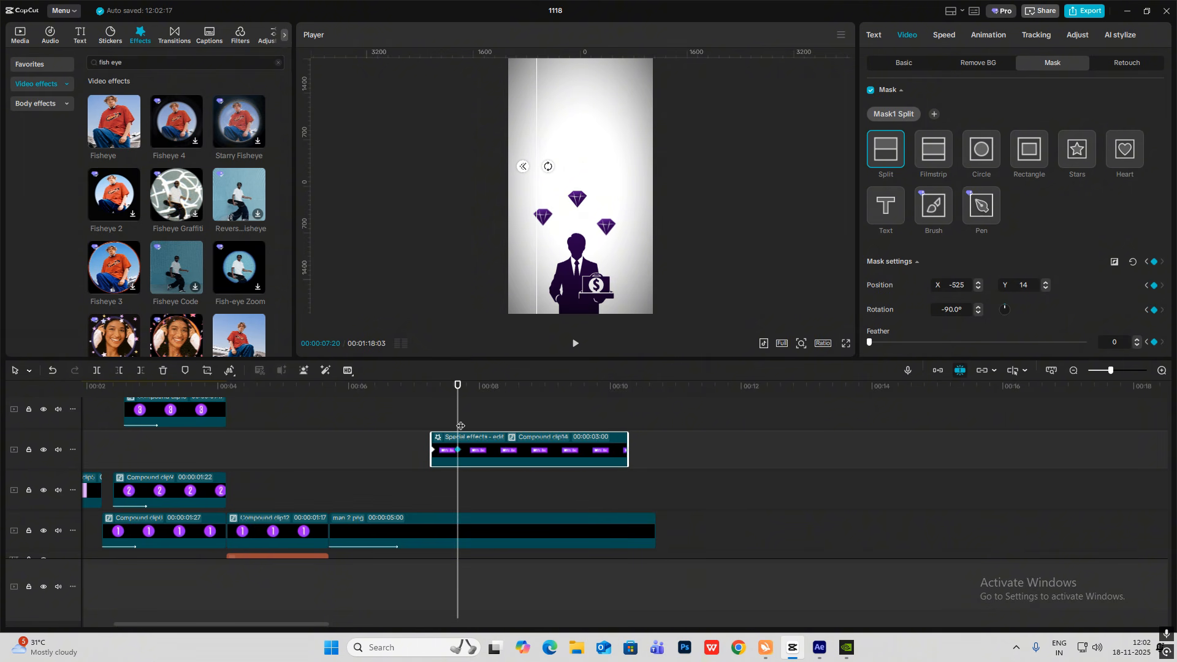
pyautogui.moveTo(536, 157); pyautogui.dragTo(626, 158)
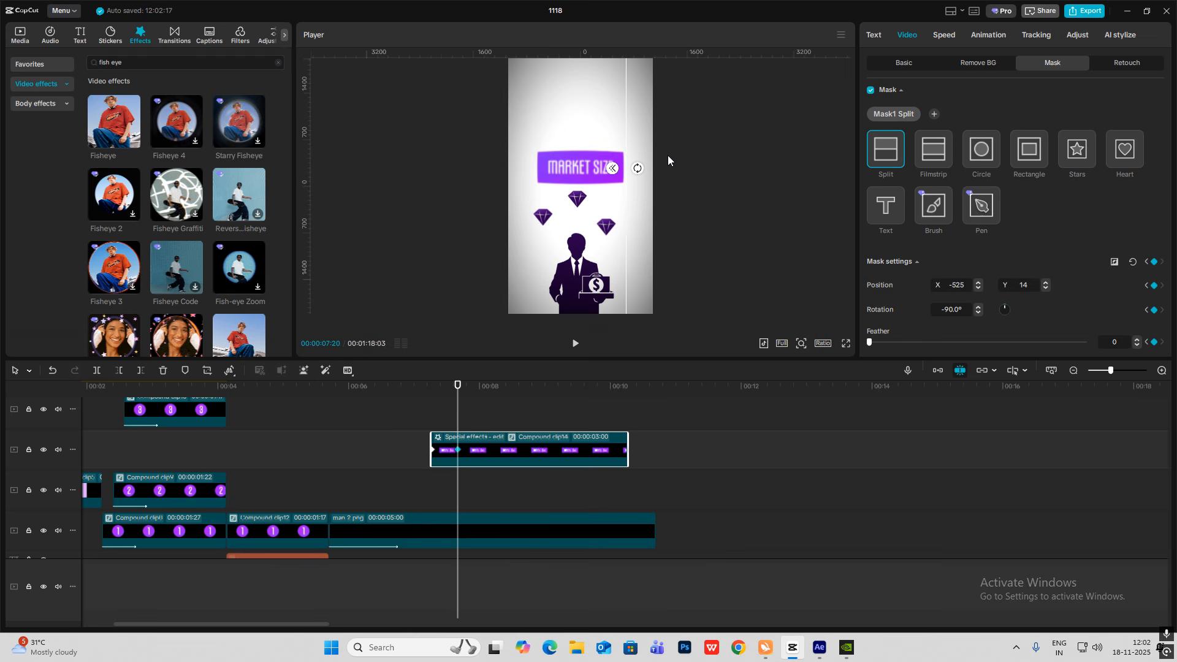
# Show the banner clip's keyframe graphs and apply the Cubic Out curve to the mask's X position.
pyautogui.hotkey('alt', 'k')
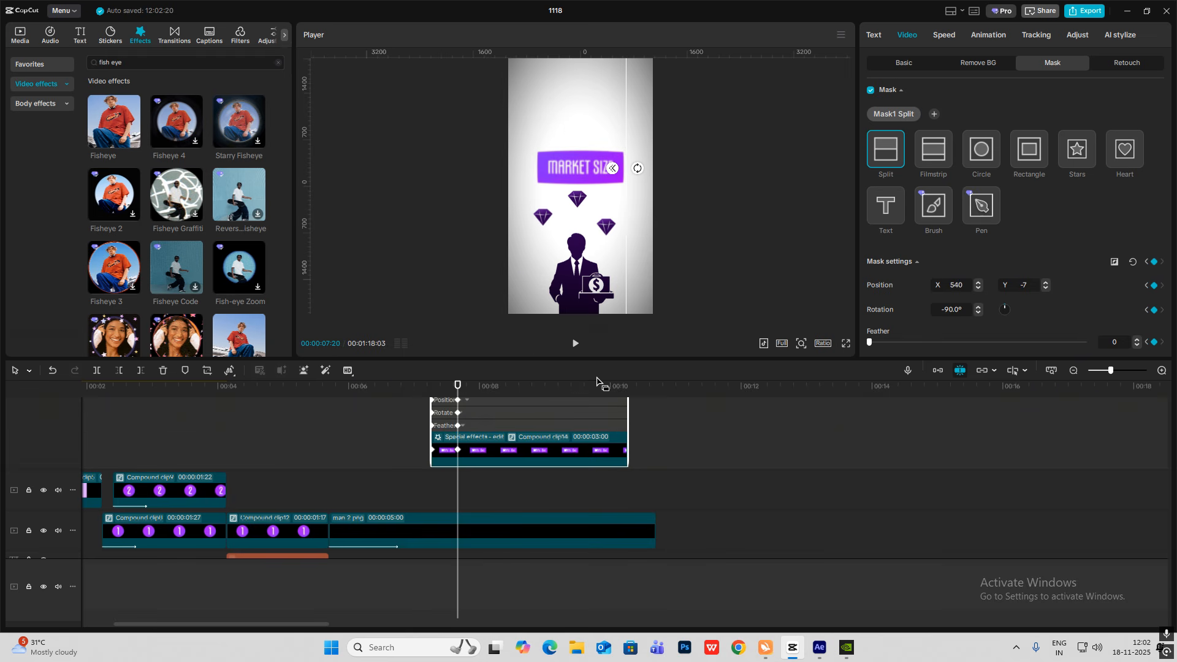
pyautogui.scroll(6, 476, 459)
pyautogui.click(1162, 370)
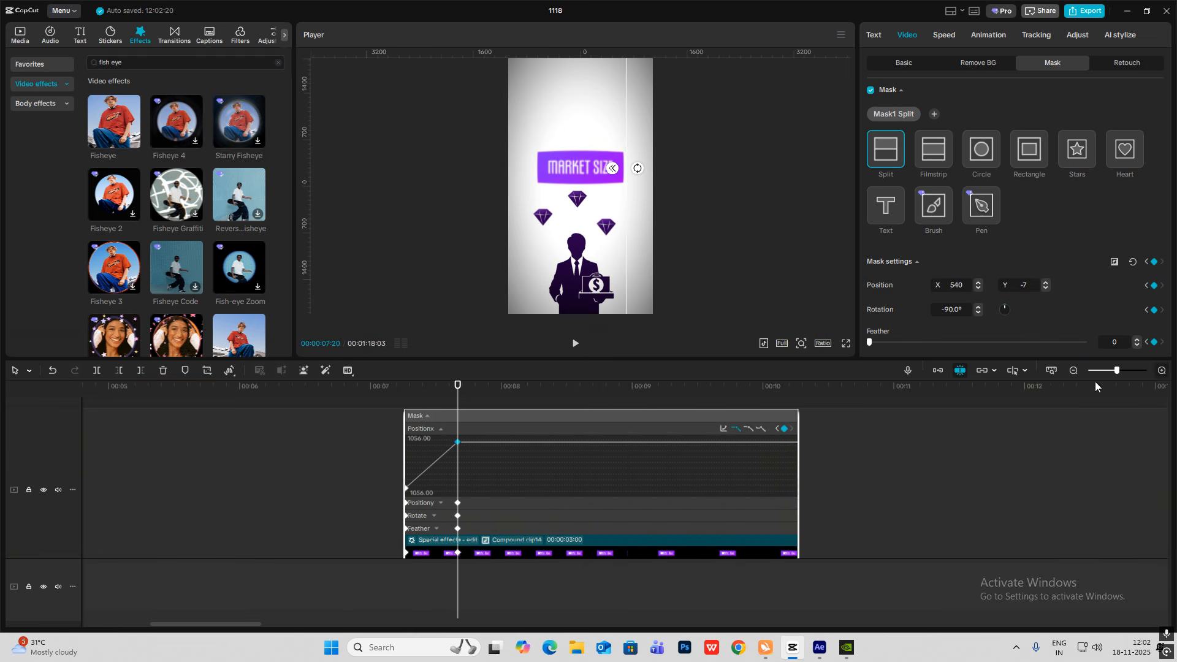
pyautogui.click(429, 468)
pyautogui.click(723, 430)
pyautogui.click(853, 532)
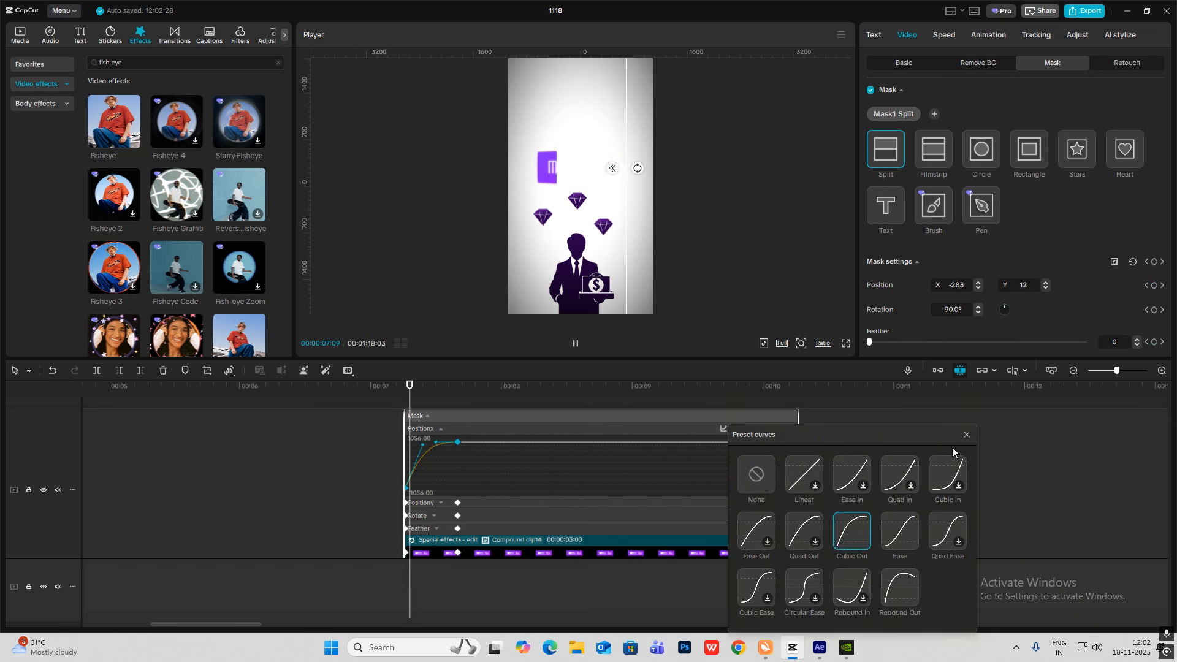
pyautogui.click(967, 435)
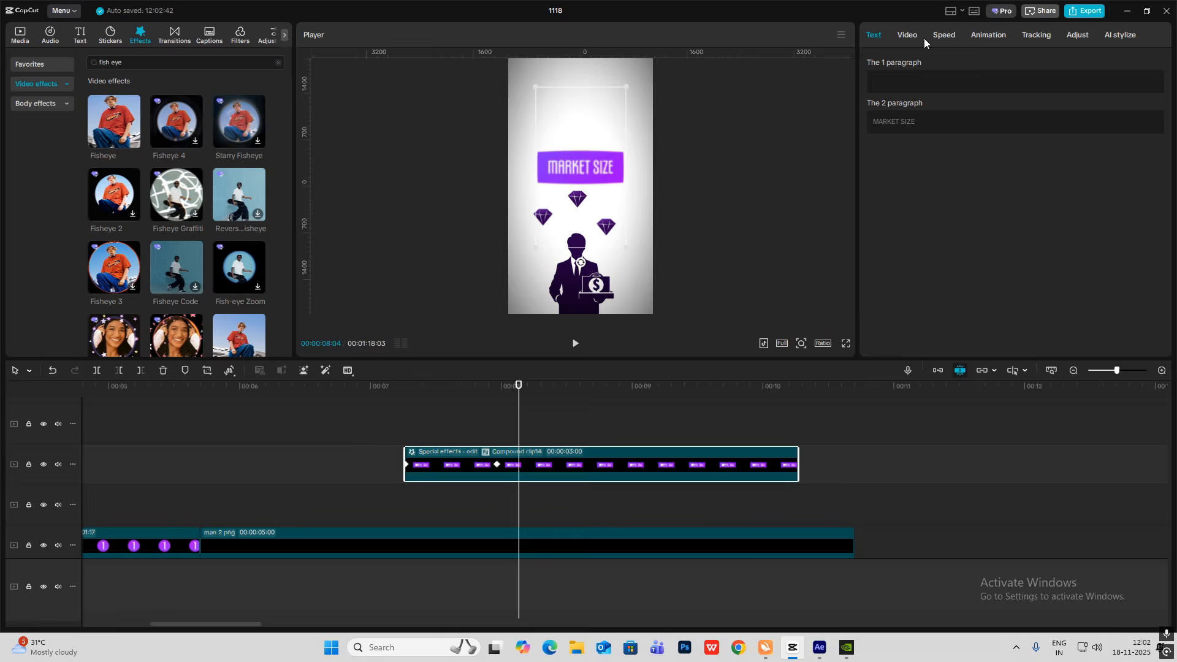
# Add a 0.5 s Fade In animation to the MARKET SIZE banner clip.
pyautogui.click(990, 37)
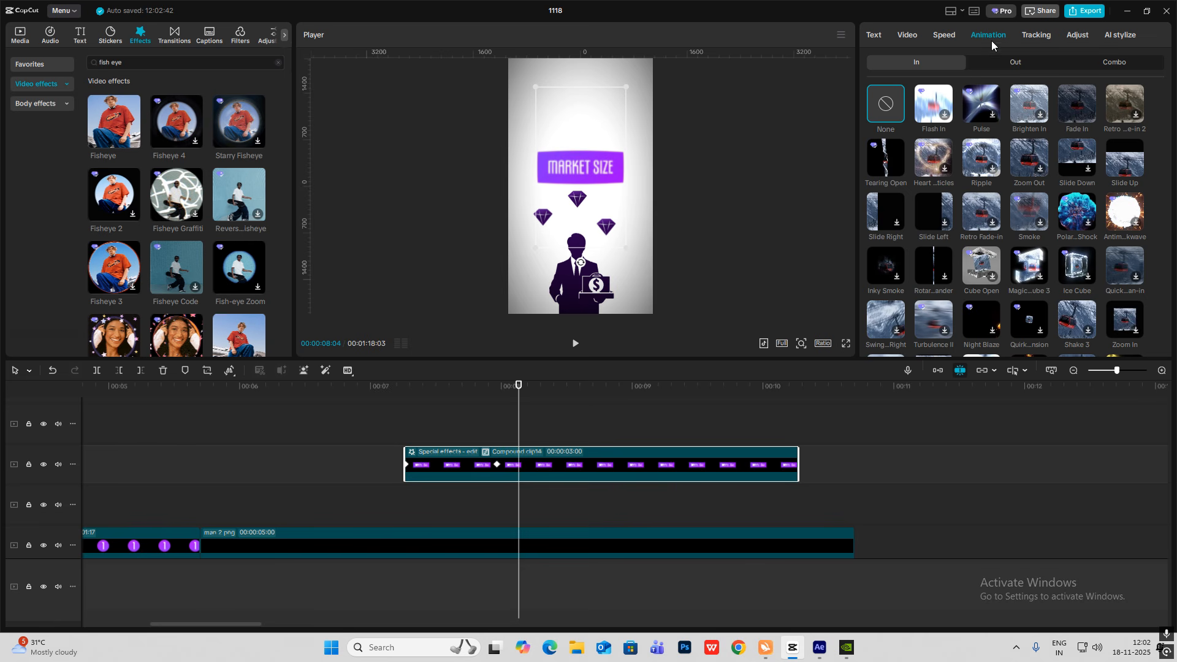
pyautogui.click(1072, 112)
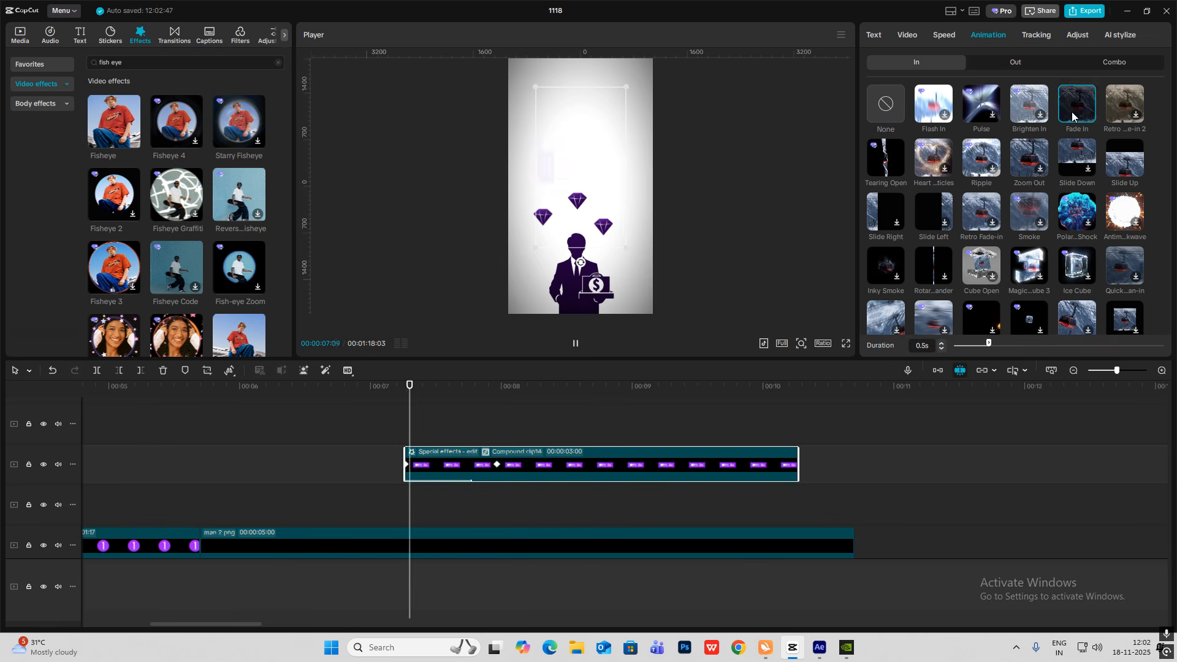
pyautogui.click(406, 439)
# Split the man clip and the three diamond clips at 00:00:08:00.
pyautogui.click(503, 426)
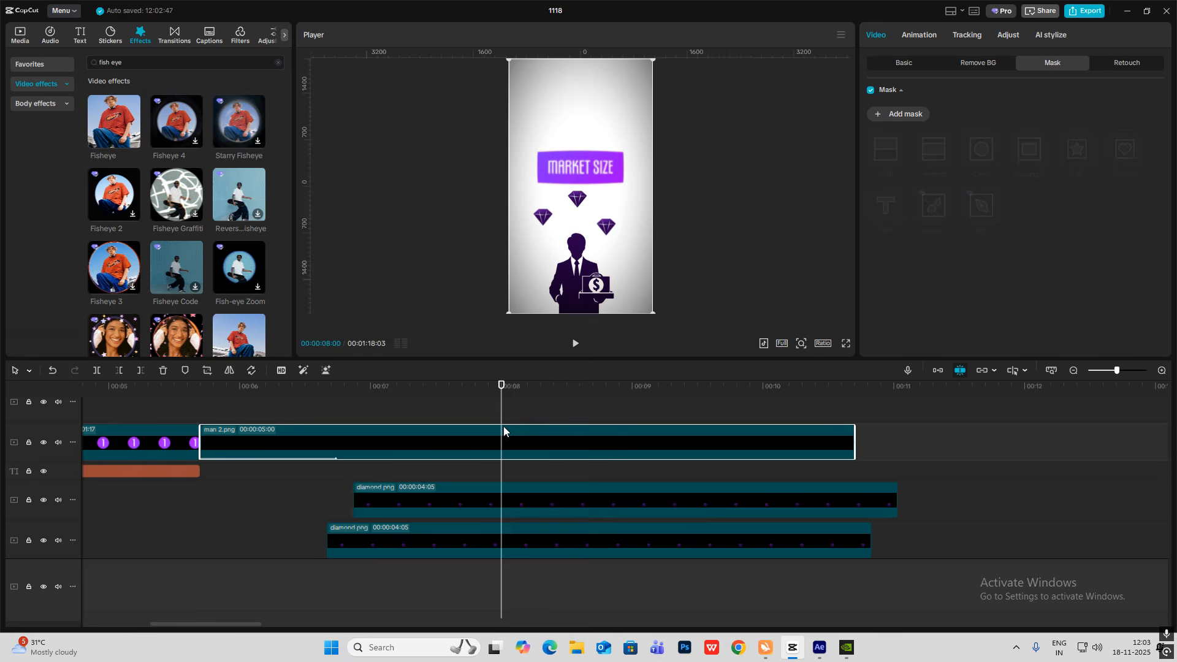
pyautogui.hotkey('ctrl', 'b')
pyautogui.click(509, 506)
pyautogui.hotkey('ctrl', 'b')
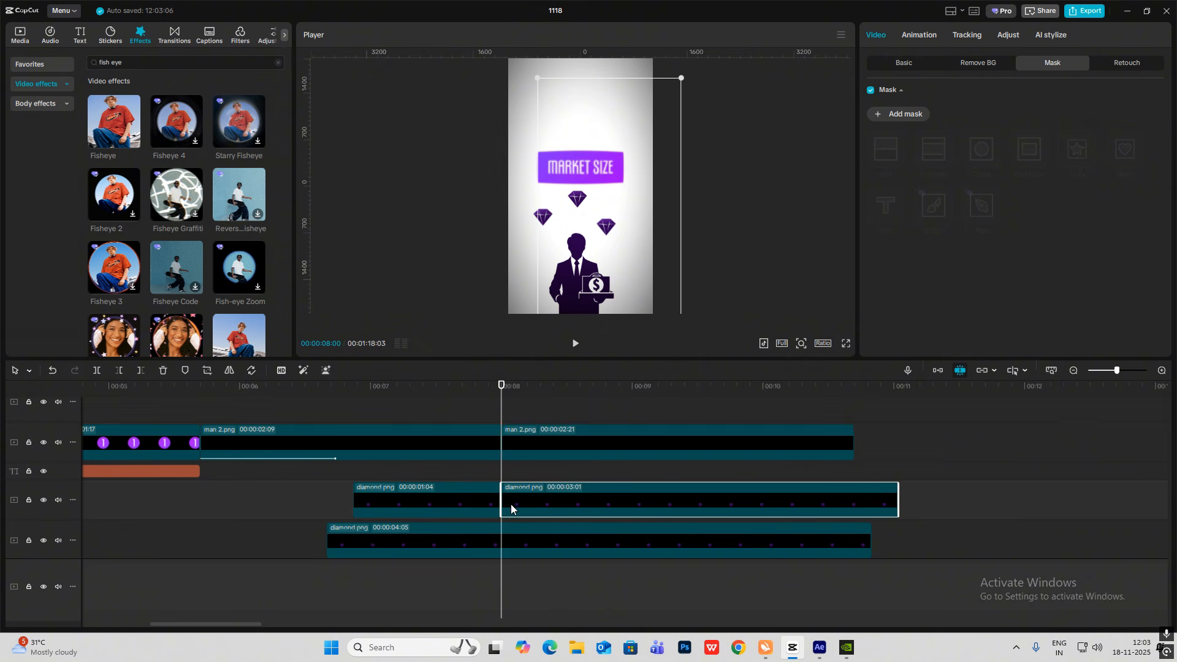
pyautogui.scroll(-1, 516, 500)
pyautogui.click(519, 503)
pyautogui.hotkey('ctrl', 'b')
pyautogui.click(521, 538)
pyautogui.hotkey('ctrl', 'b')
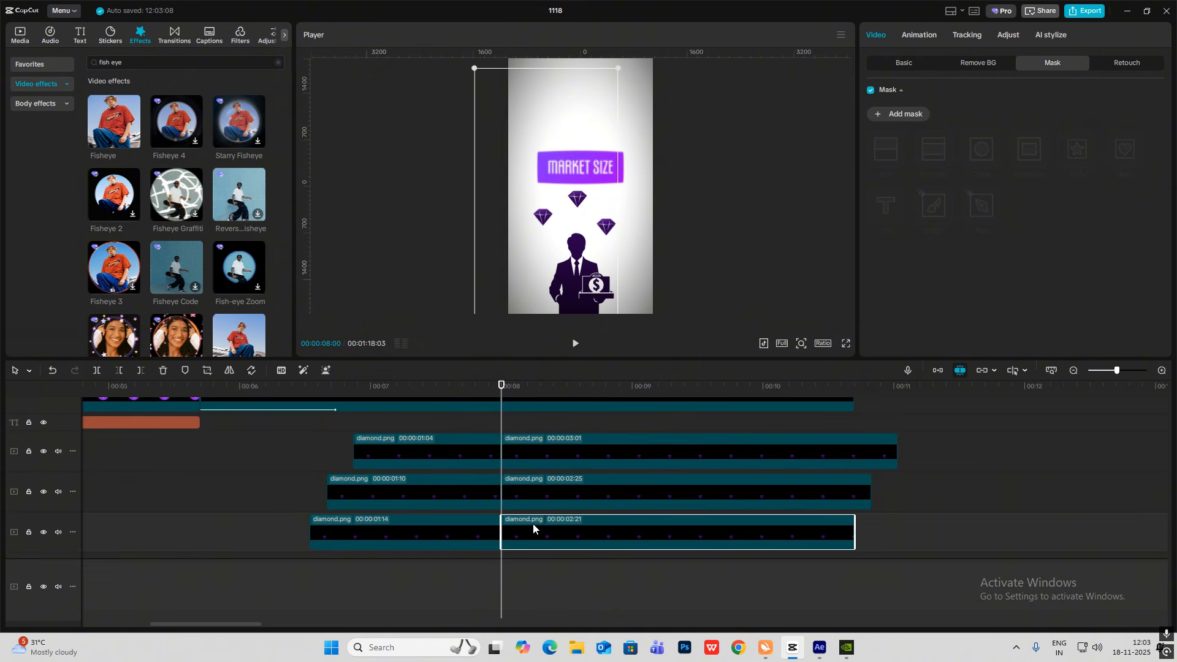
pyautogui.scroll(-3, 544, 513)
# Split the banner clip at 00:00:08:00 and combine the man, diamond and banner pieces after the cut into one compound clip.
pyautogui.scroll(7, 542, 506)
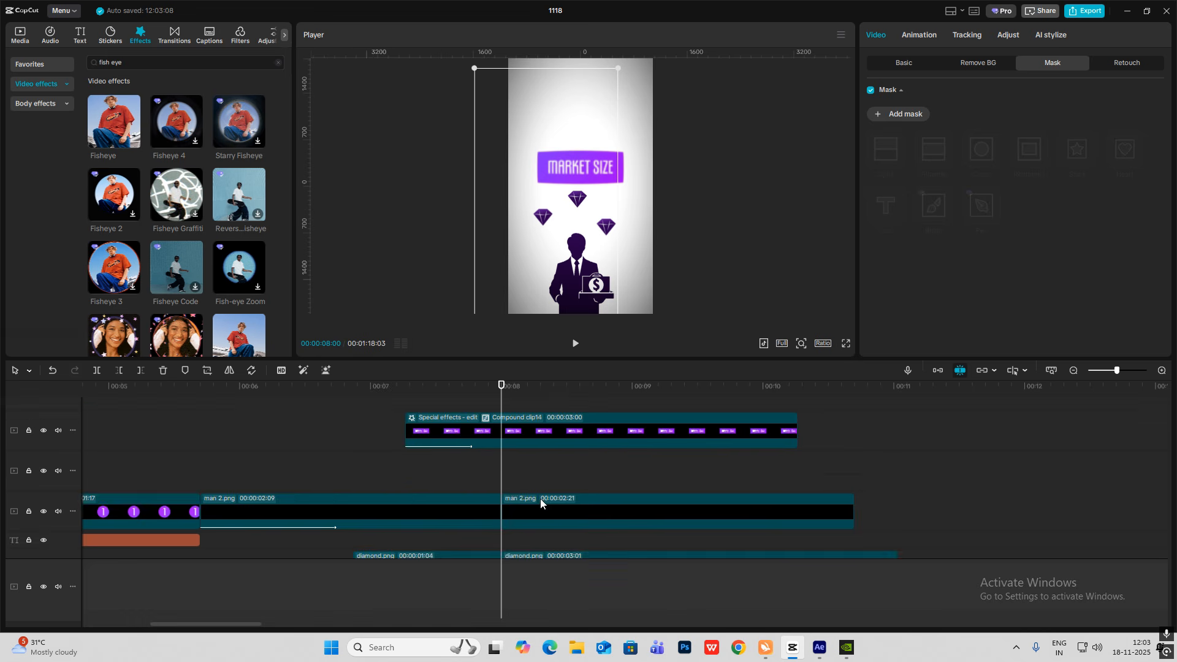
pyautogui.click(535, 495)
pyautogui.scroll(-3, 539, 497)
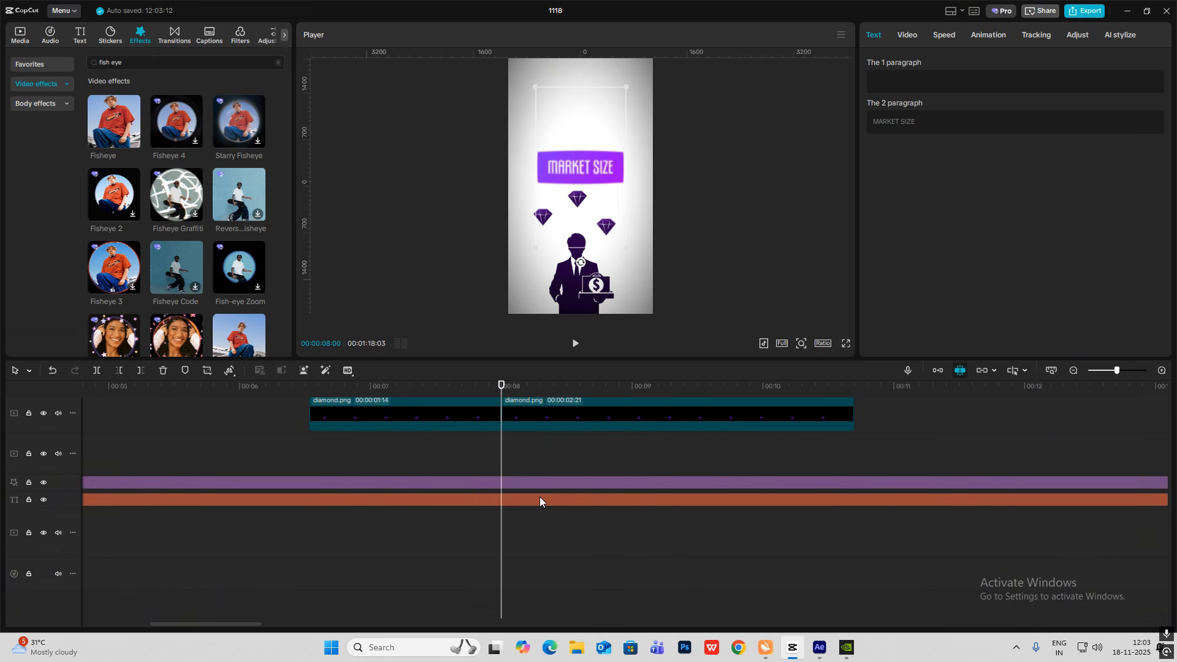
pyautogui.moveTo(928, 429); pyautogui.dragTo(608, 518)
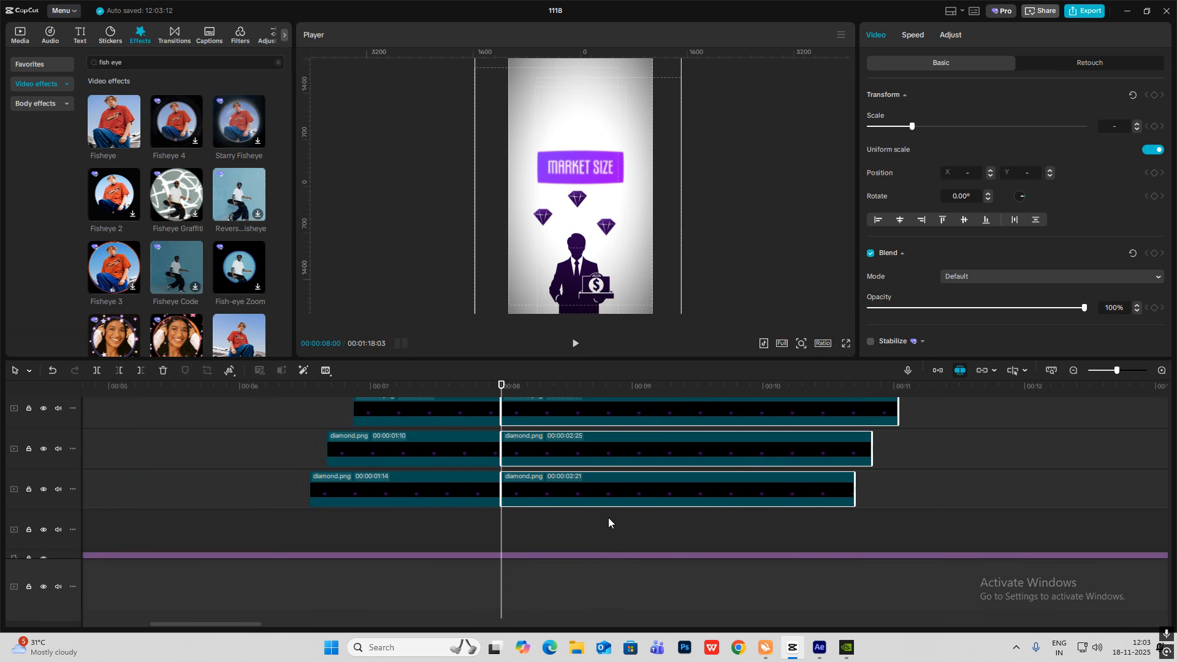
pyautogui.hotkey('alt', 'g')
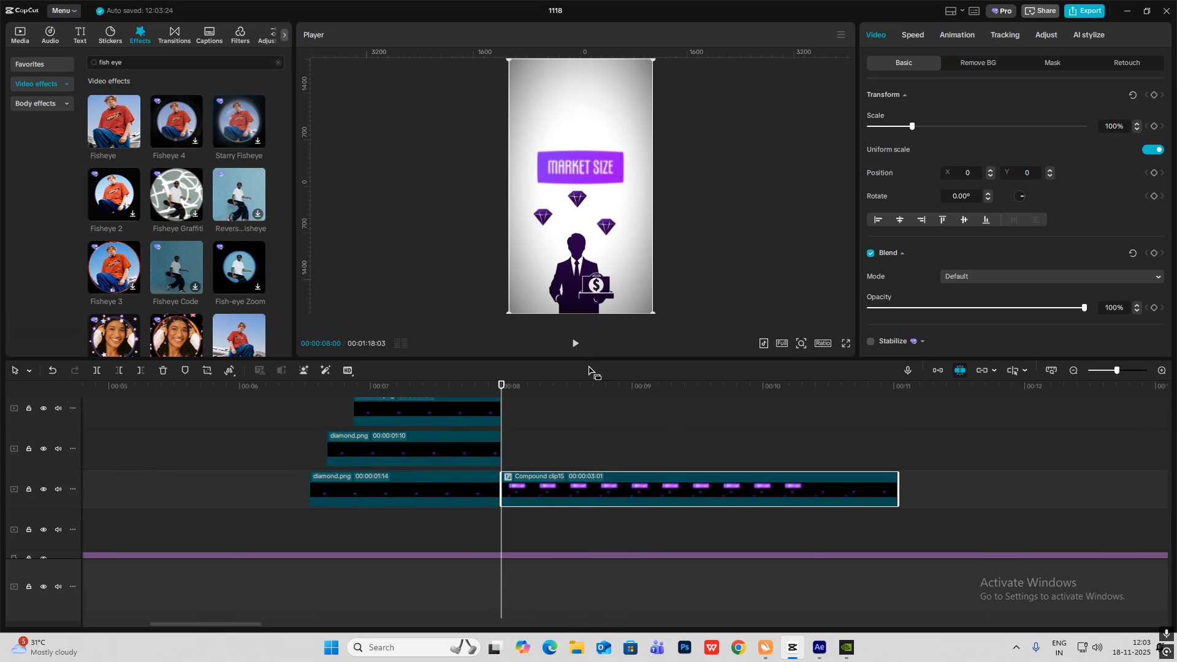
# Keyframe the new compound clip's transform at 00:00:08:00, and at 00:00:08:11 scale it to 84% with Y position -301.
pyautogui.scroll(3, 534, 417)
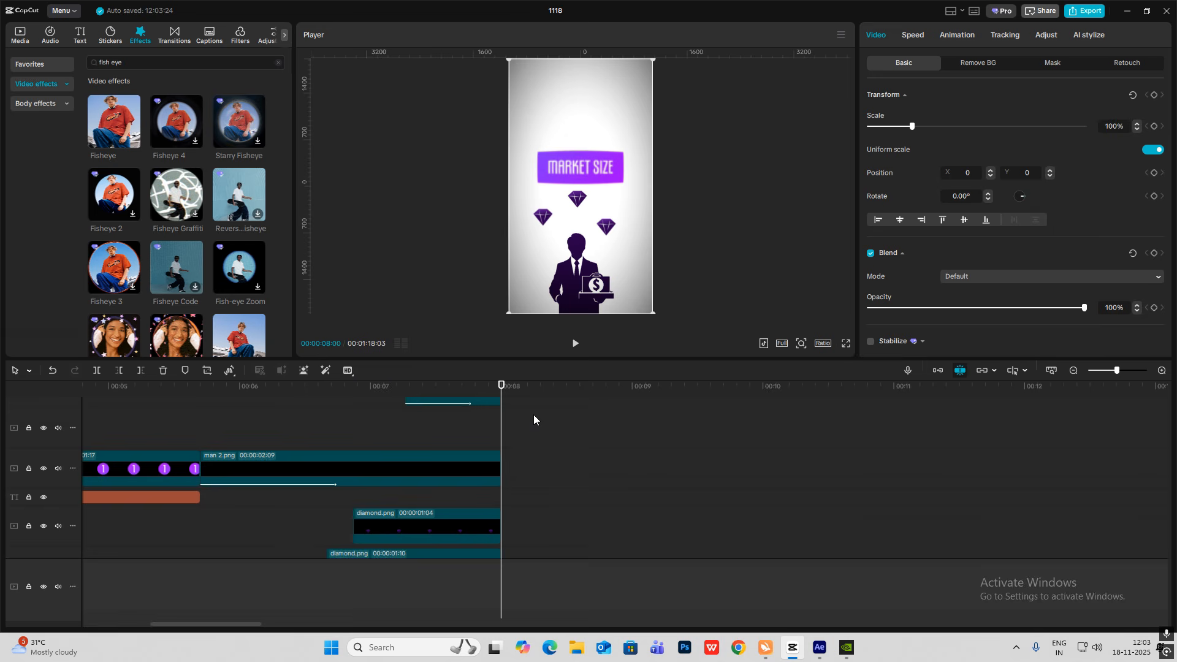
pyautogui.scroll(-5, 533, 415)
pyautogui.click(1154, 95)
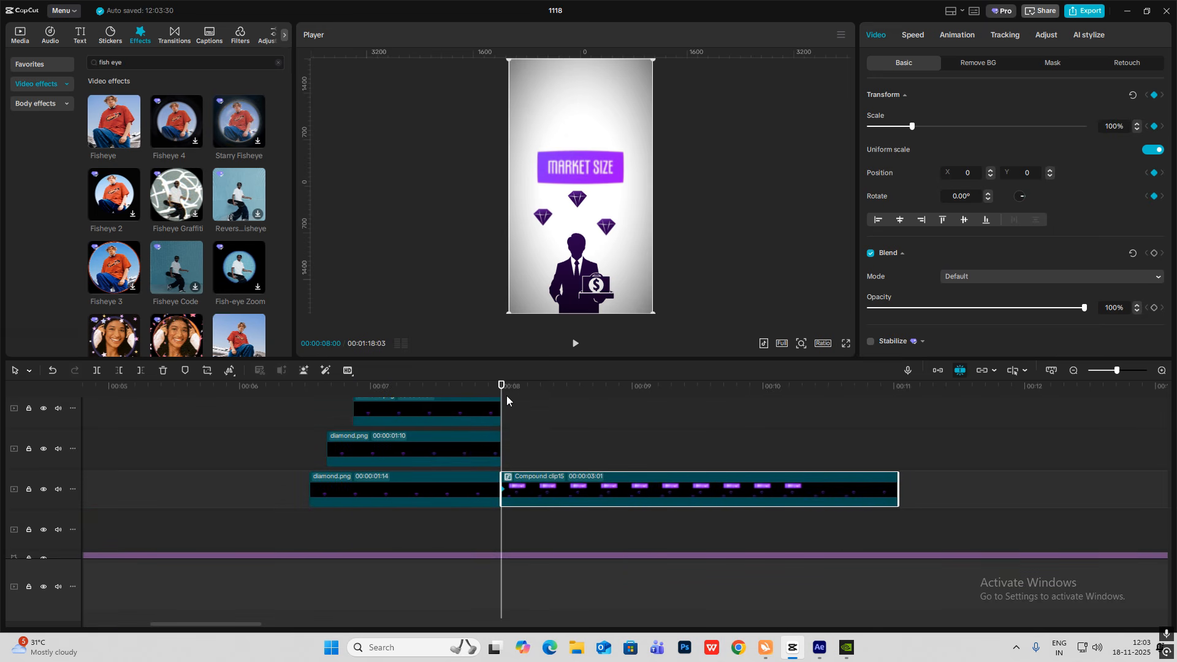
pyautogui.moveTo(505, 388); pyautogui.dragTo(550, 404)
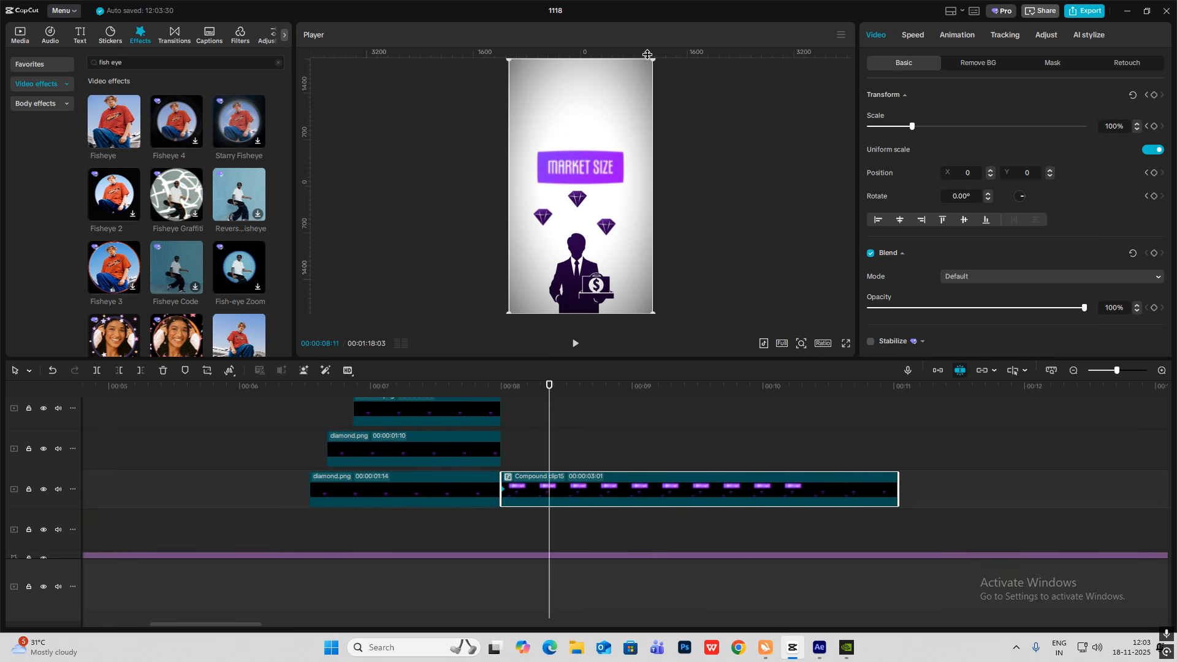
pyautogui.moveTo(656, 63); pyautogui.dragTo(644, 85)
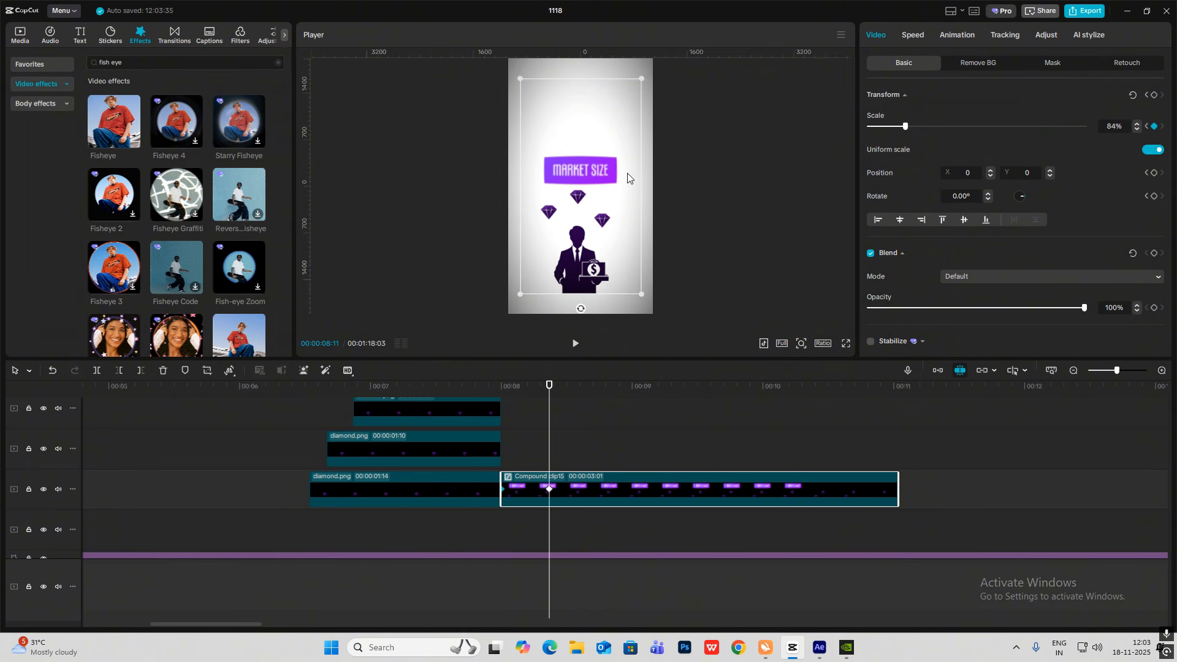
pyautogui.moveTo(625, 212); pyautogui.dragTo(624, 225)
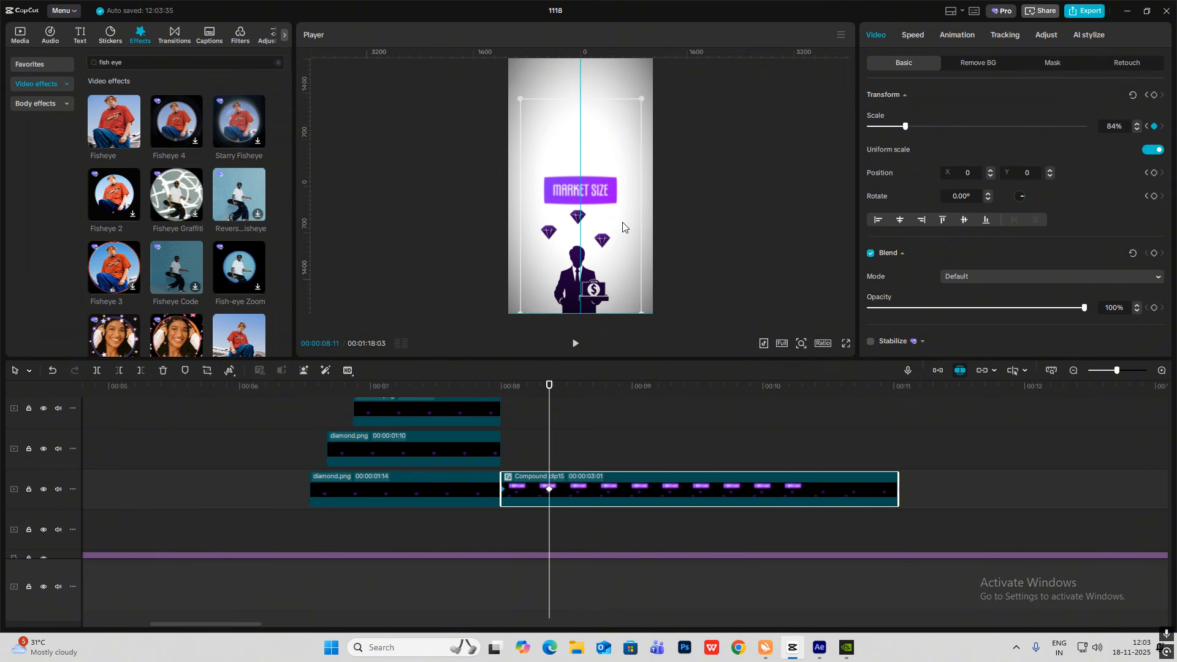
# Apply easing curves to the new compound clip's scale and Y position keyframes between 00:00:08:00 and 00:00:08:11.
pyautogui.click(623, 501)
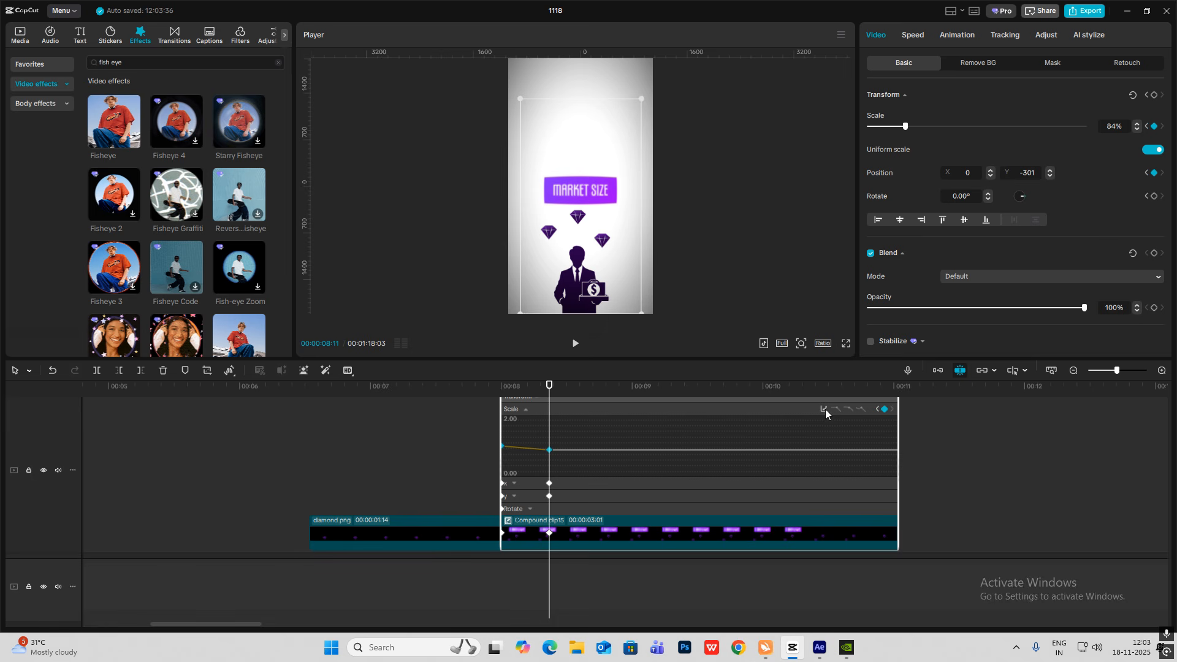
pyautogui.click(825, 409)
pyautogui.click(1063, 449)
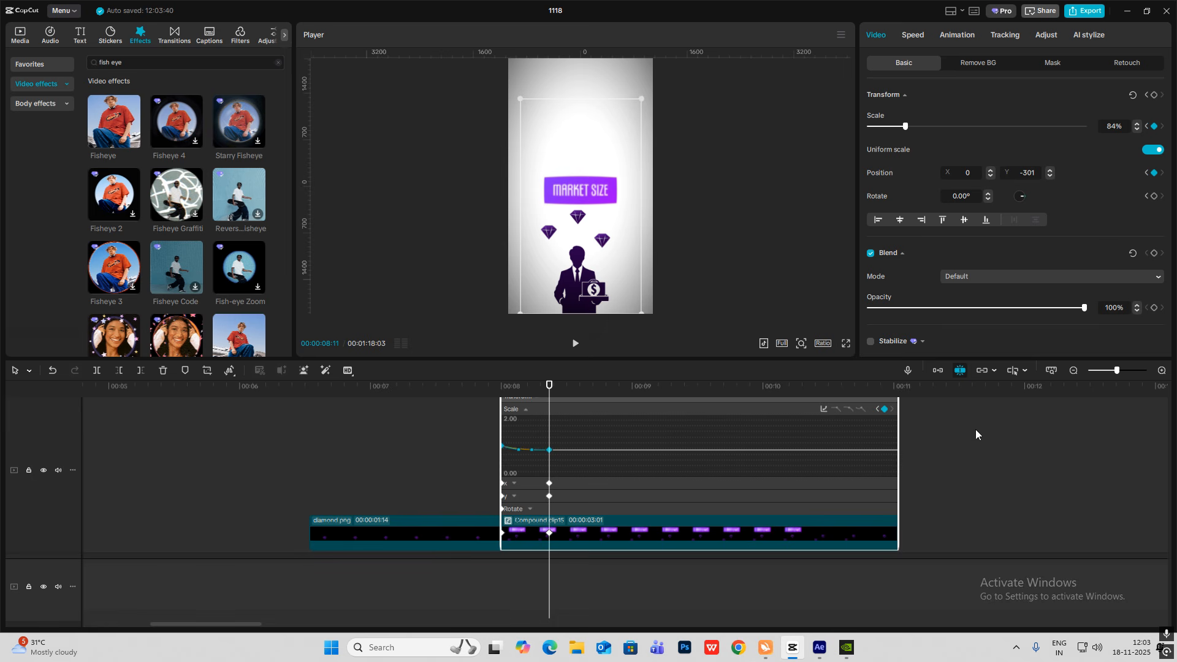
pyautogui.click(528, 485)
pyautogui.click(534, 496)
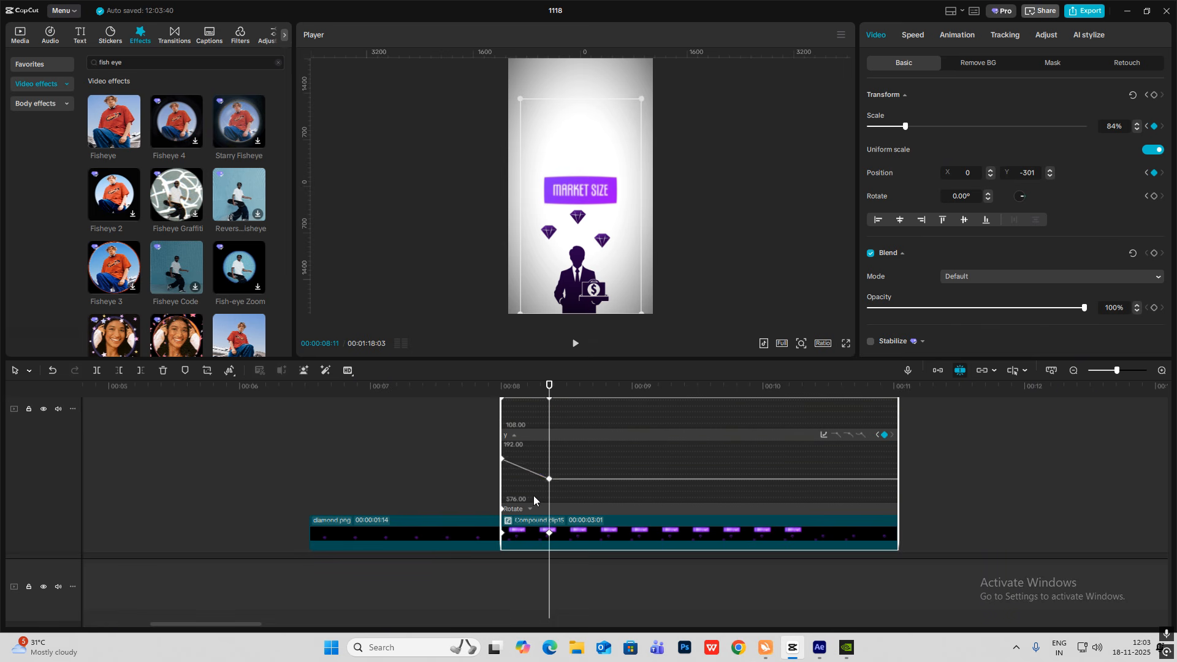
pyautogui.click(824, 434)
pyautogui.click(552, 462)
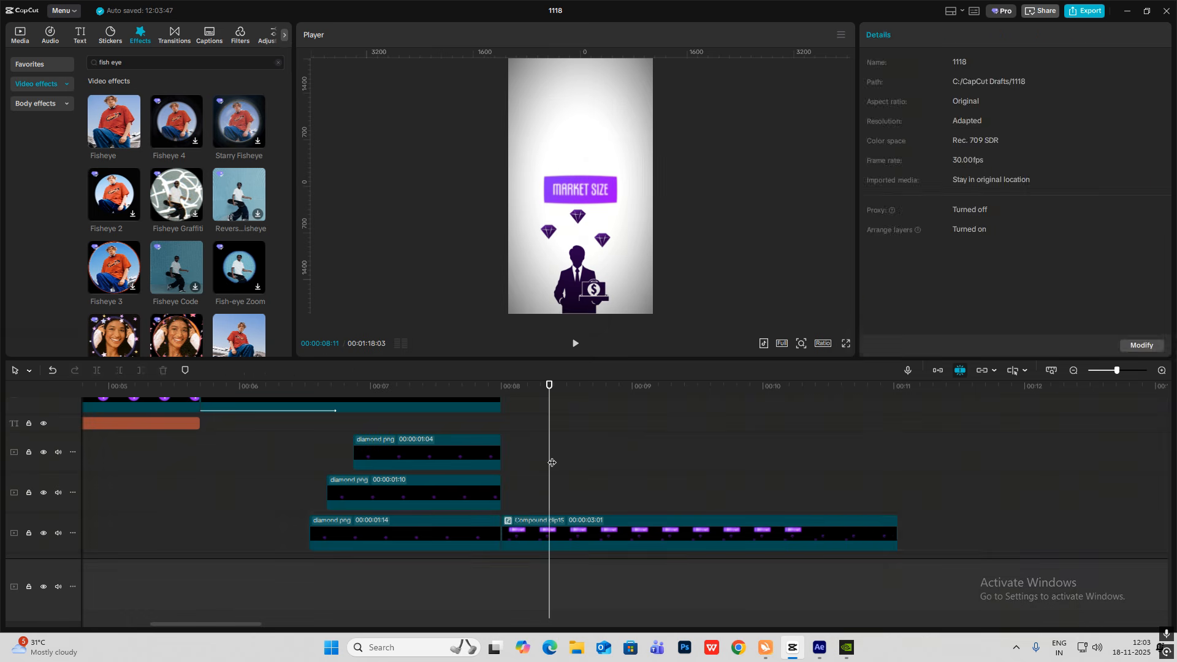
# Play back the combined man, diamond and banner scene from 00:00:08:00 to check the eased movement.
pyautogui.click(577, 533)
pyautogui.press('space')
pyautogui.press('space')
pyautogui.click(519, 487)
pyautogui.click(503, 479)
pyautogui.press('space')
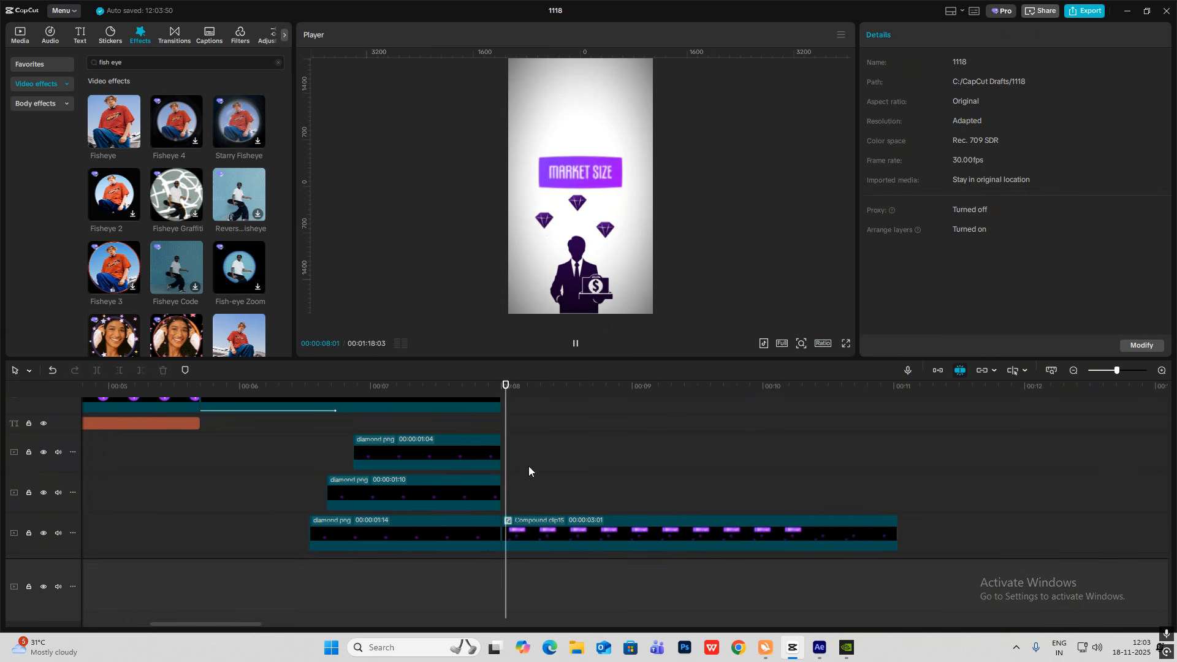
pyautogui.press('space')
# Duplicate the MARKET SIZE banner clip at 00:00:08:00, extend the original to 00:00:01:14 long, and preview the overlap.
pyautogui.scroll(3, 527, 480)
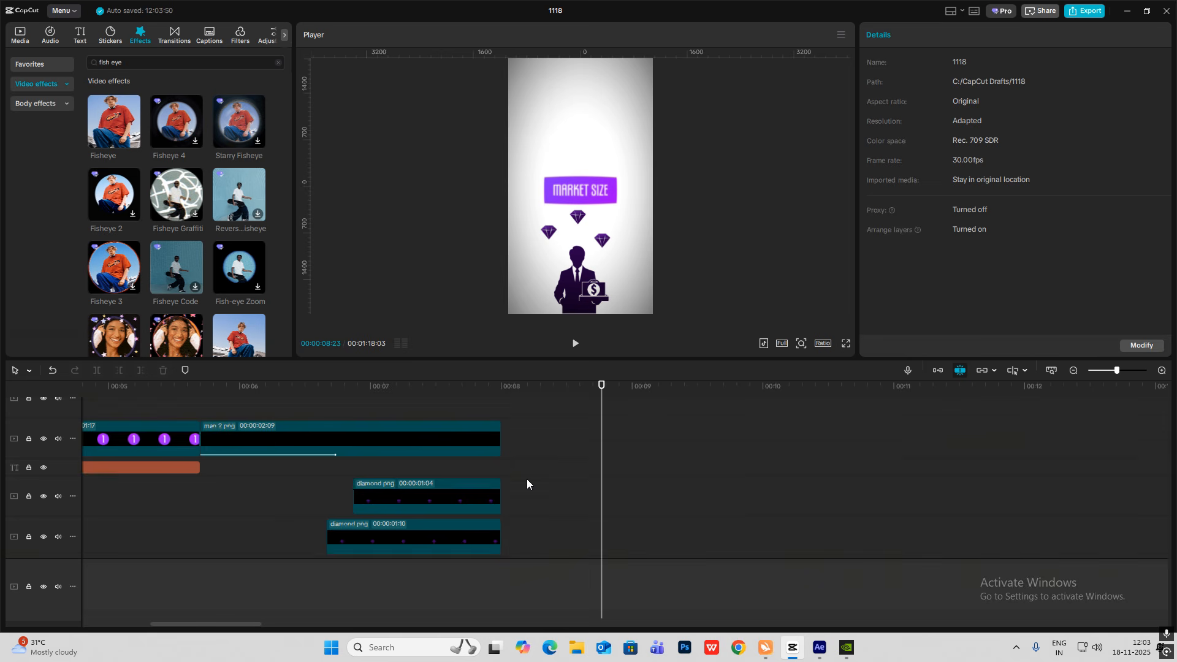
pyautogui.click(472, 469)
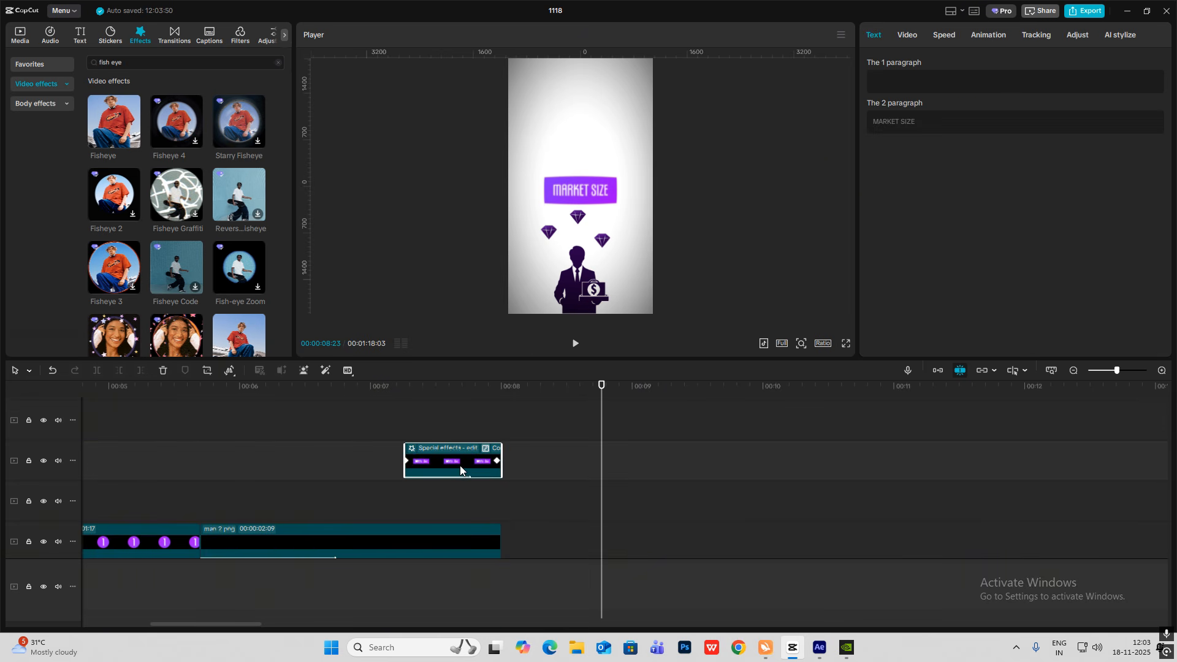
pyautogui.moveTo(460, 468); pyautogui.dragTo(598, 422)
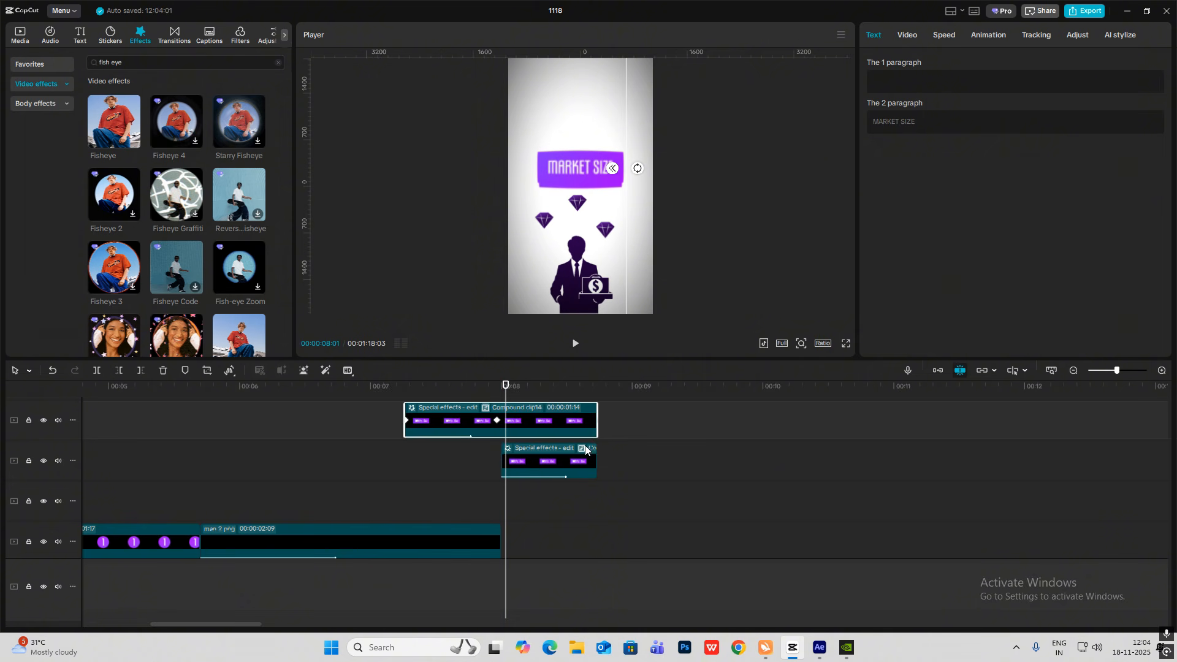
pyautogui.click(427, 467)
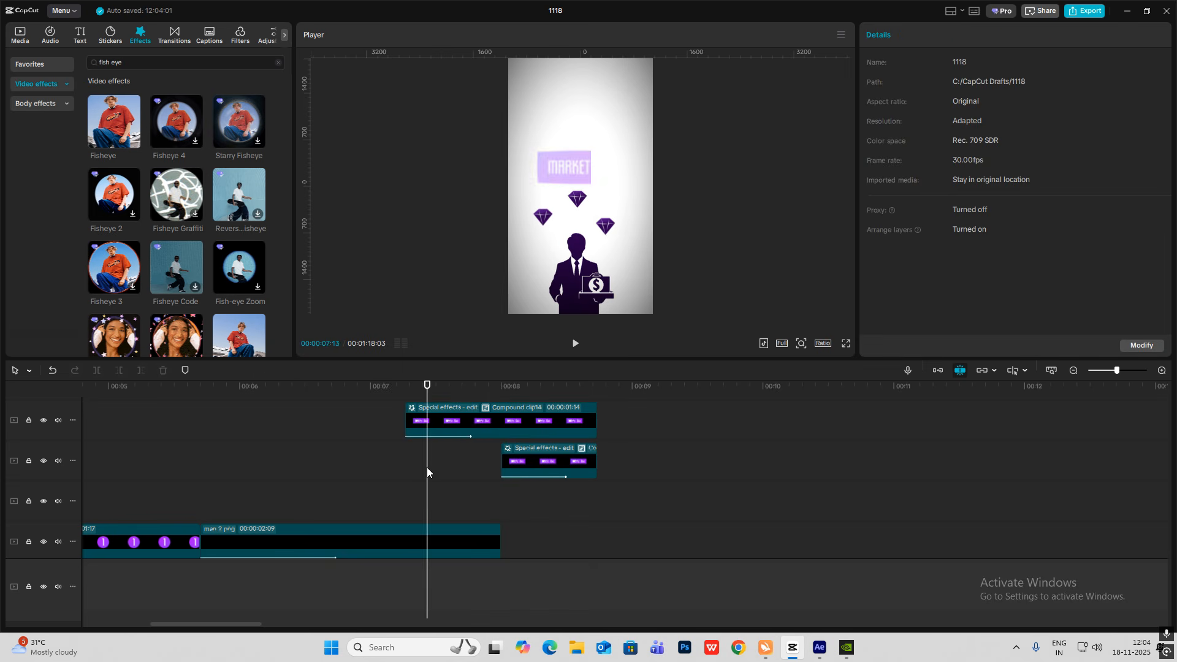
pyautogui.press('space')
pyautogui.press('space')
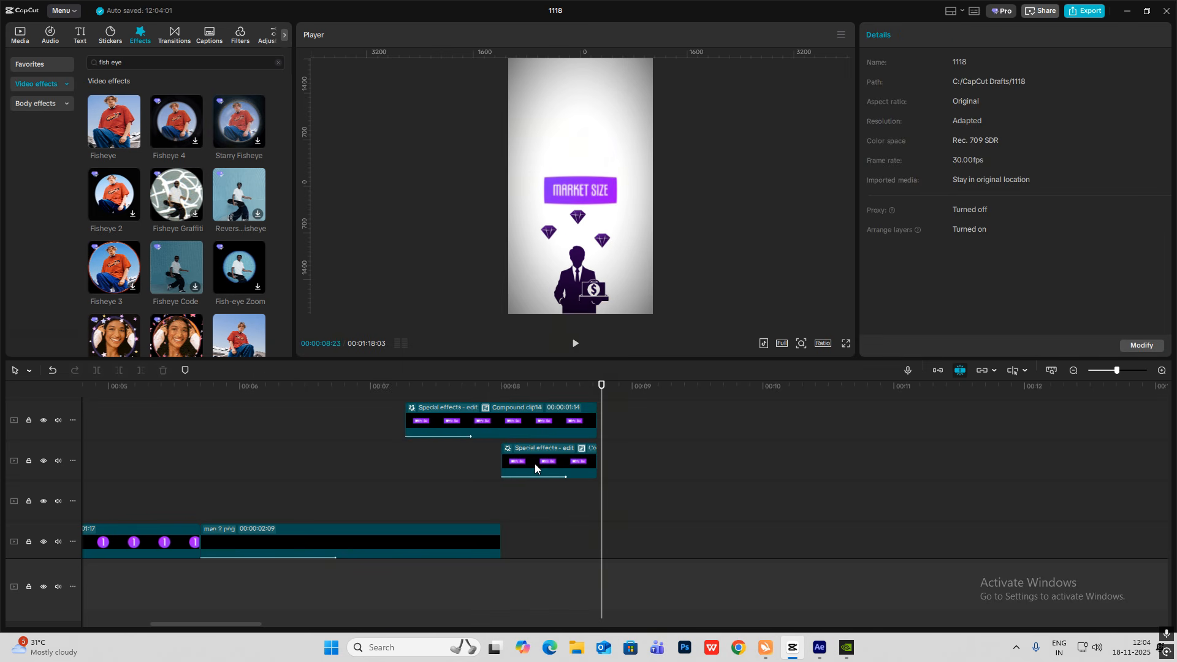
# Move the duplicated banner clip to the track above the original and extend its duration to 00:00:01:25.
pyautogui.moveTo(537, 458); pyautogui.dragTo(539, 421)
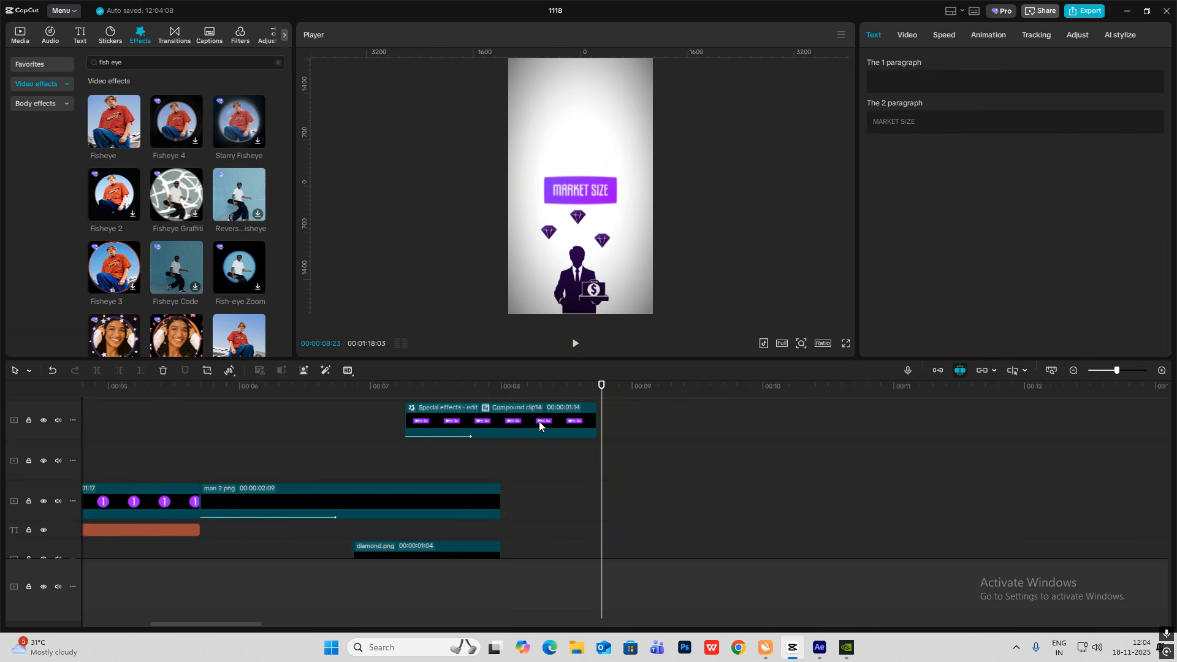
pyautogui.scroll(2, 551, 455)
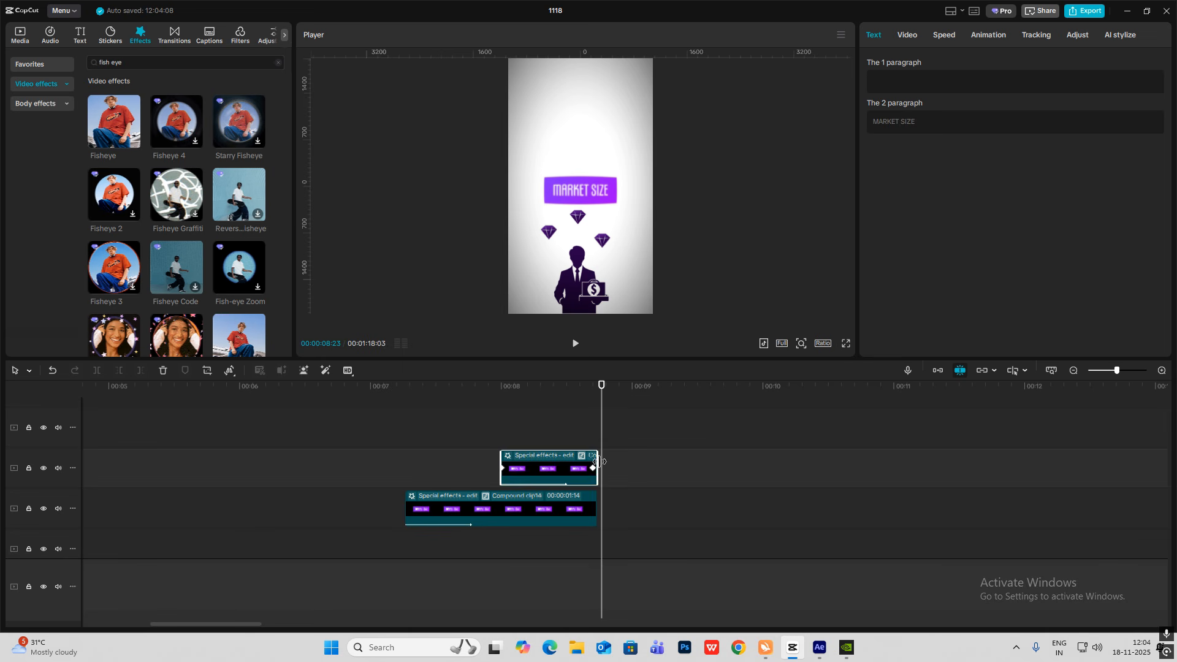
pyautogui.moveTo(598, 462); pyautogui.dragTo(742, 461)
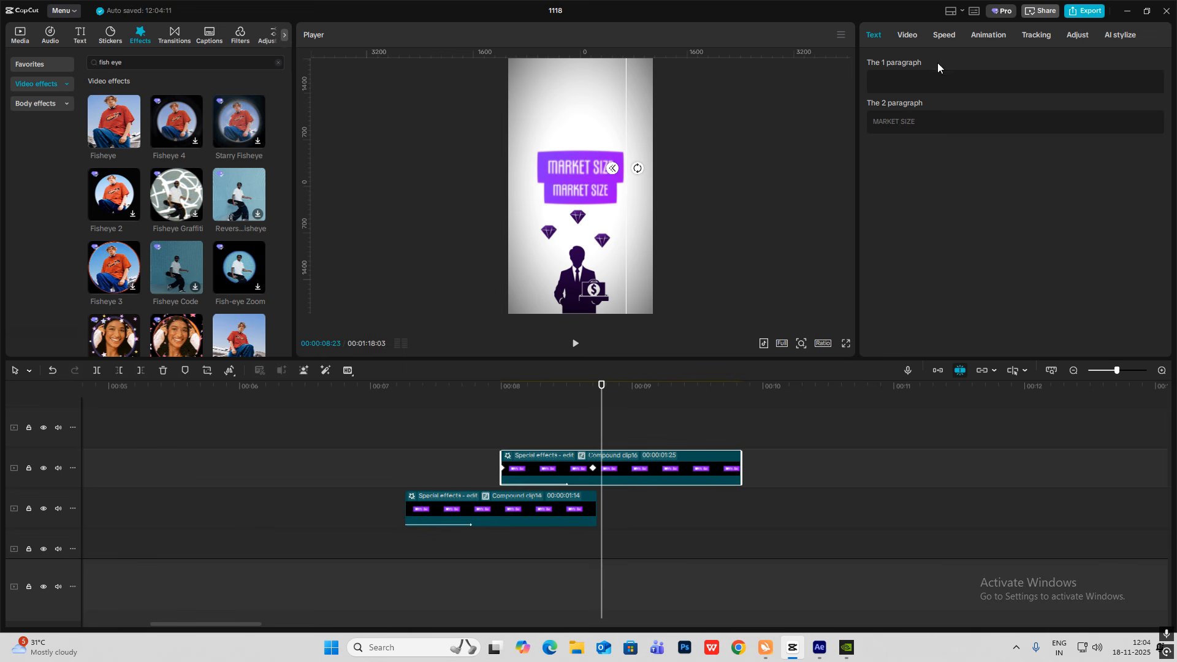
# Place the duplicated banner above the first one, at 77% scale and Y position 548.
pyautogui.click(908, 34)
pyautogui.moveTo(584, 171); pyautogui.dragTo(585, 160)
pyautogui.moveTo(627, 75); pyautogui.dragTo(671, 68)
pyautogui.moveTo(596, 162); pyautogui.dragTo(593, 161)
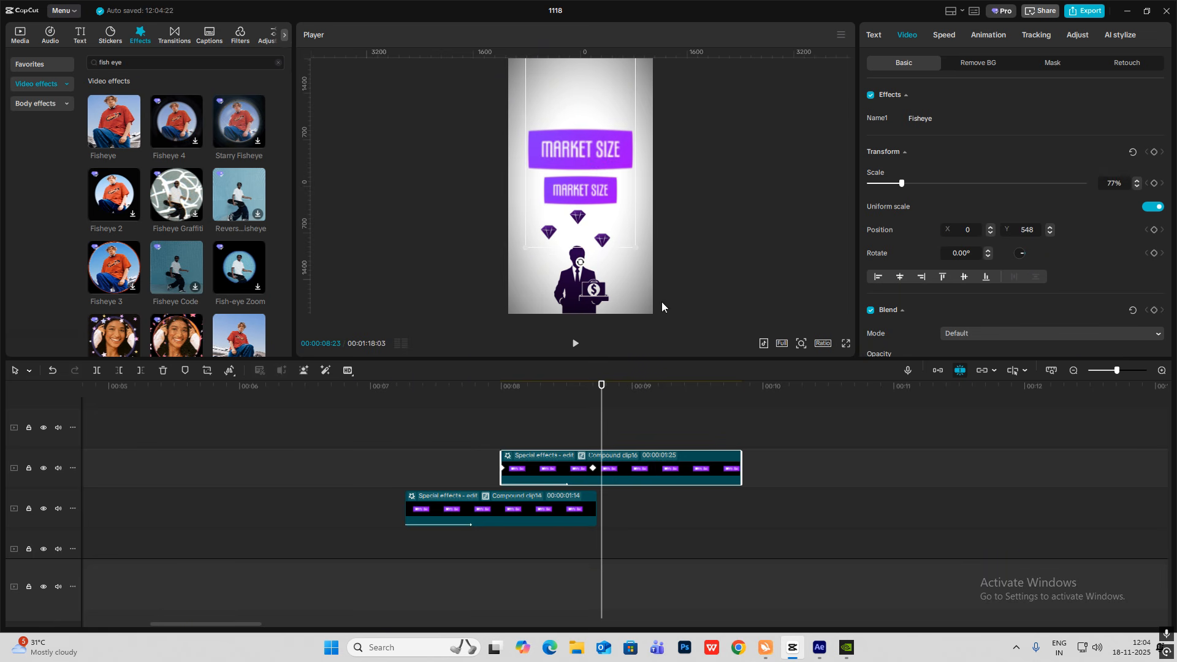
# Open the duplicated banner's compound clip, replace its text with GROWTH, and return to the main timeline.
pyautogui.click(539, 454)
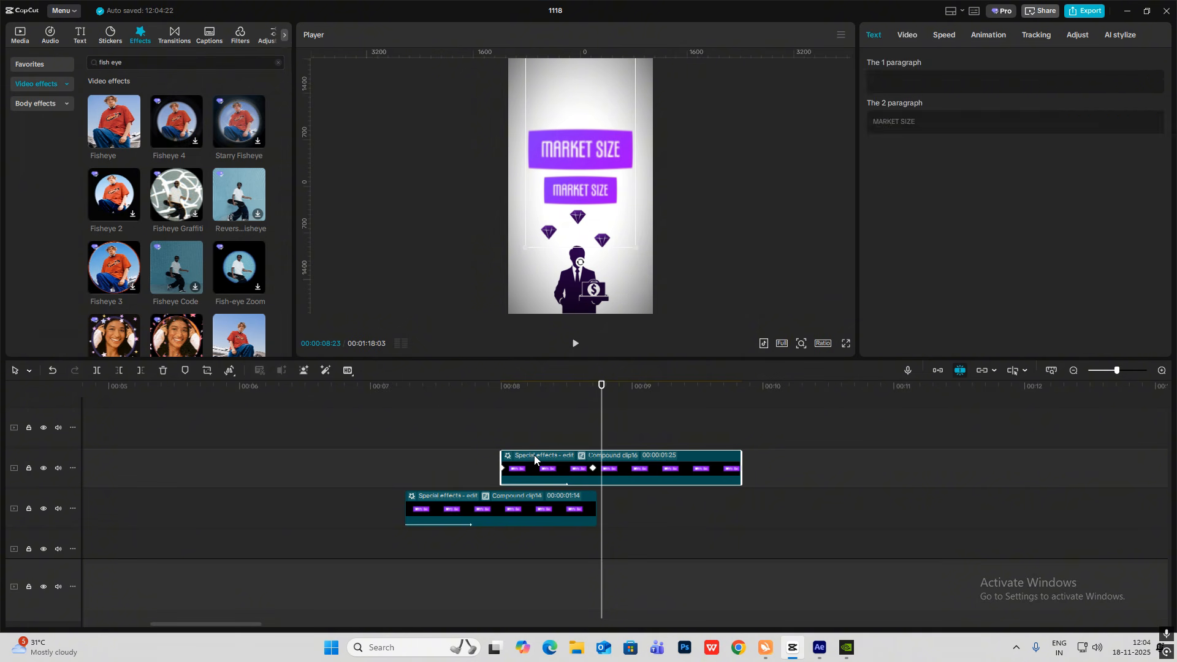
pyautogui.doubleClick(534, 456)
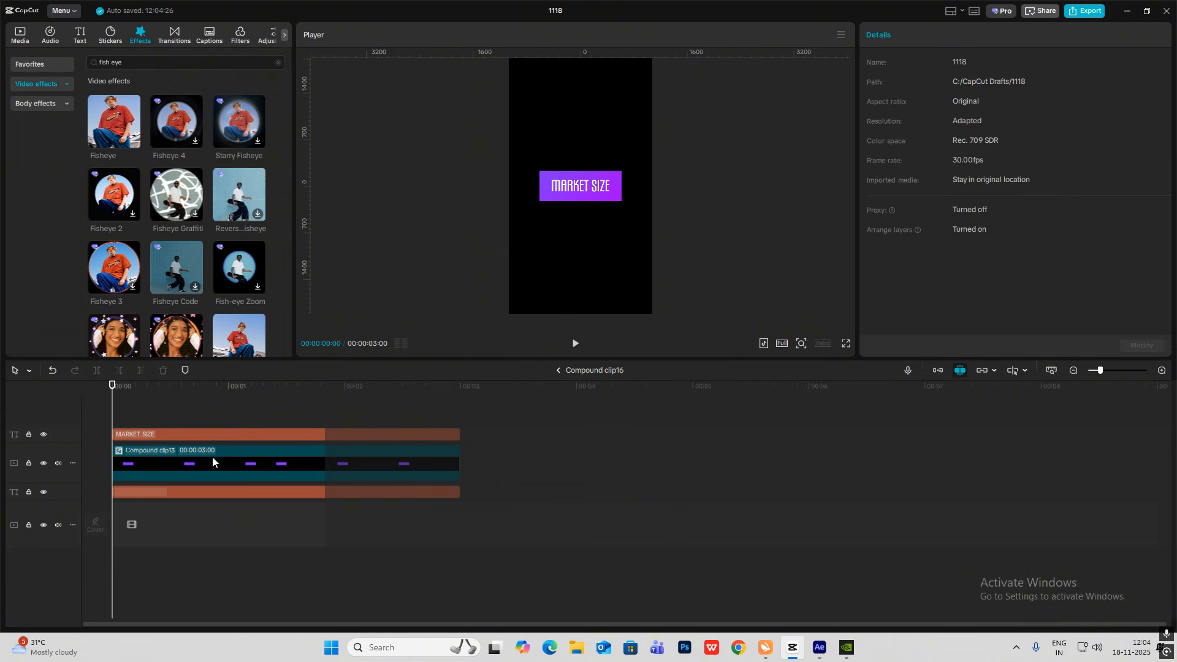
pyautogui.click(150, 436)
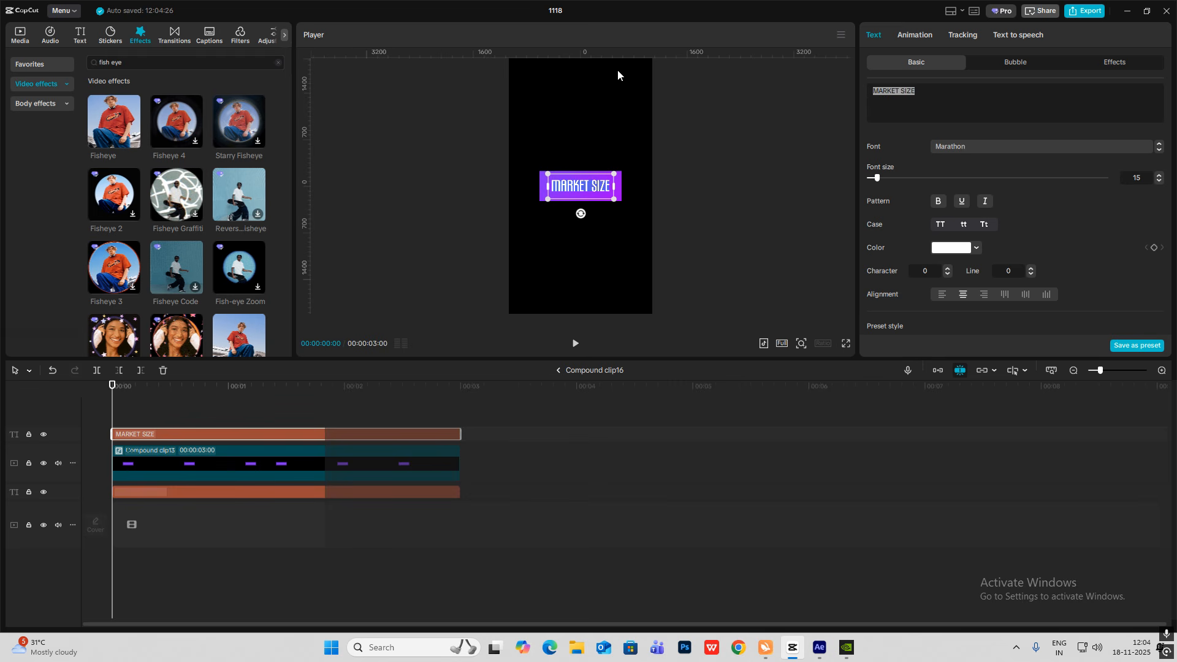
pyautogui.write('GROWTH')
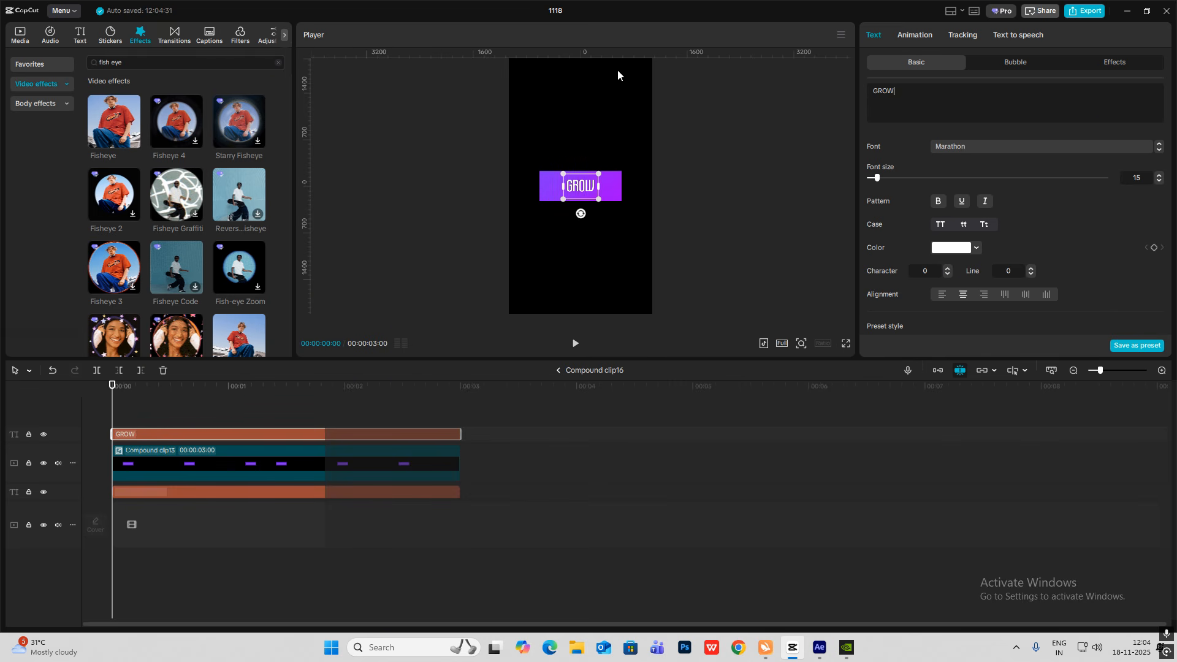
pyautogui.click(558, 370)
# Preview both banners from 00:00:07:08 and trim the MARKET SIZE clip's end back to 00:00:08:00.
pyautogui.click(404, 441)
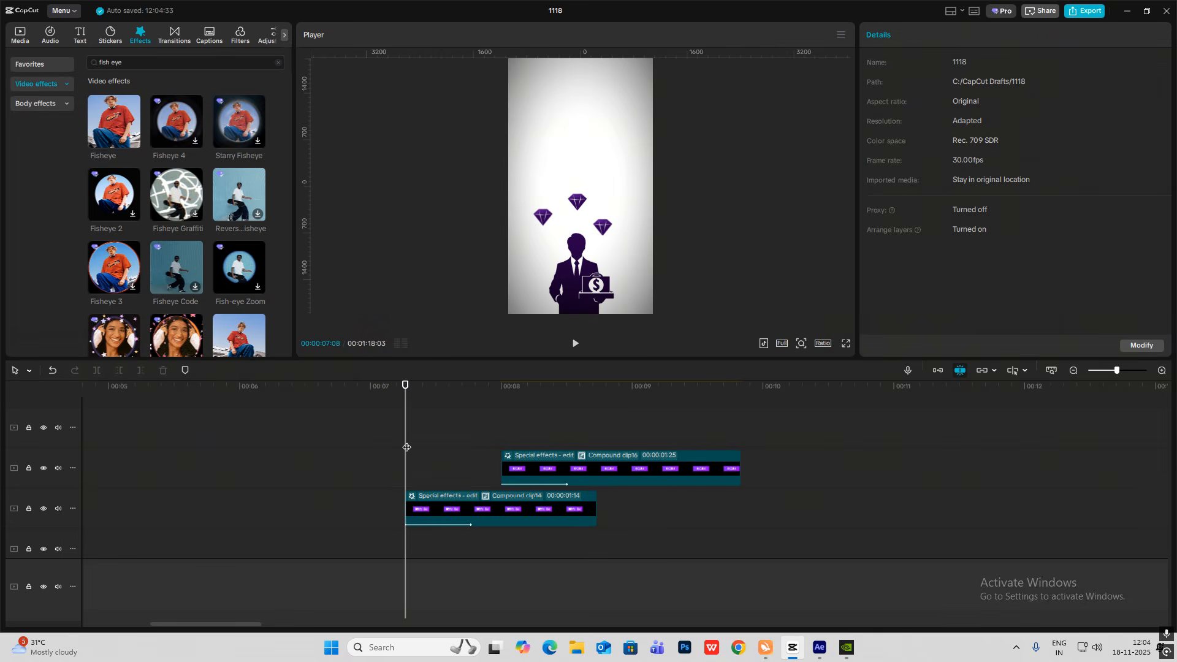
pyautogui.press('space')
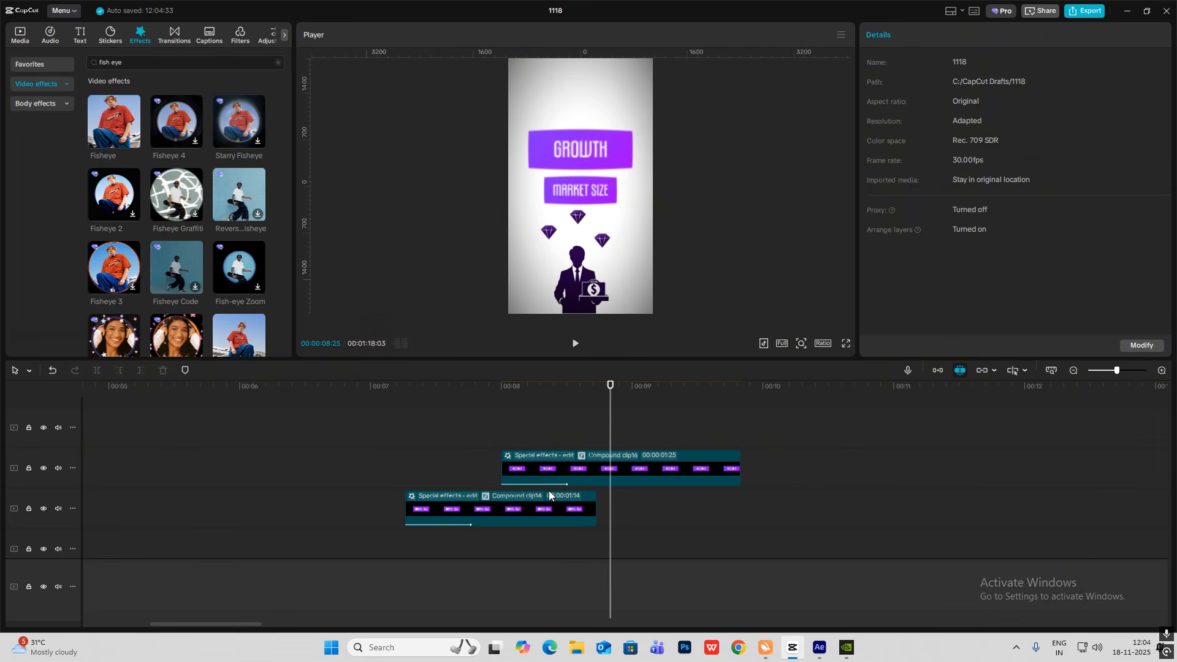
pyautogui.moveTo(595, 509); pyautogui.dragTo(501, 509)
# Play back the change from the MARKET SIZE banner to the GROWTH banner around 00:00:08:00.
pyautogui.click(479, 460)
pyautogui.press('space')
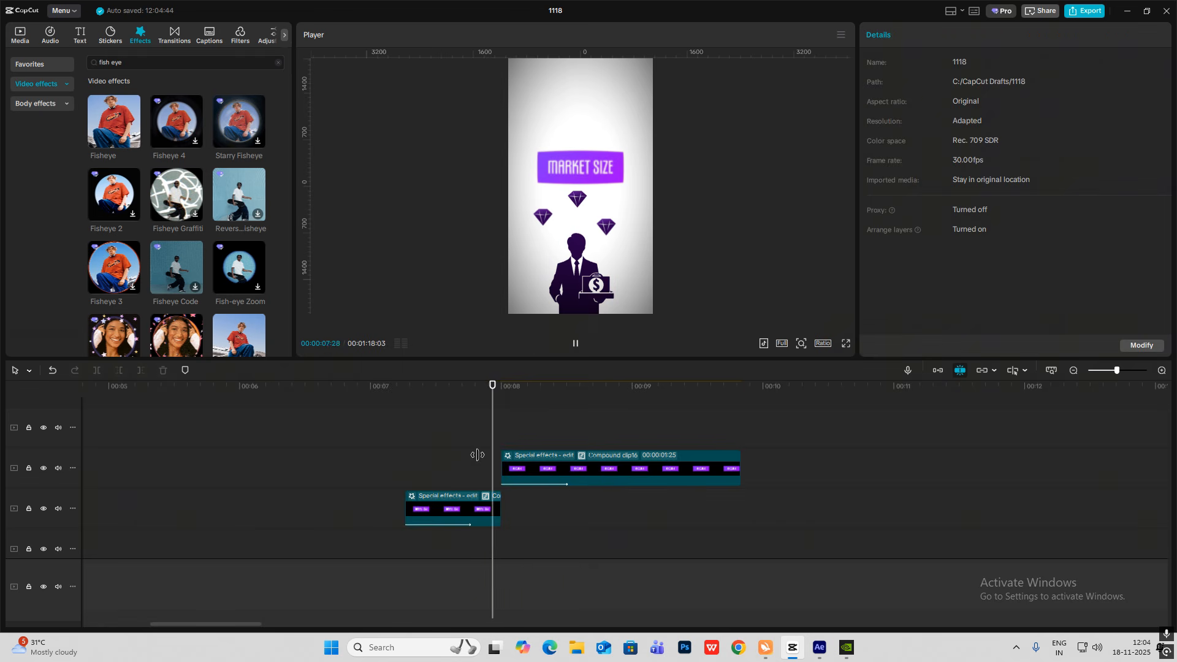
pyautogui.press('space')
pyautogui.click(376, 441)
pyautogui.press('space')
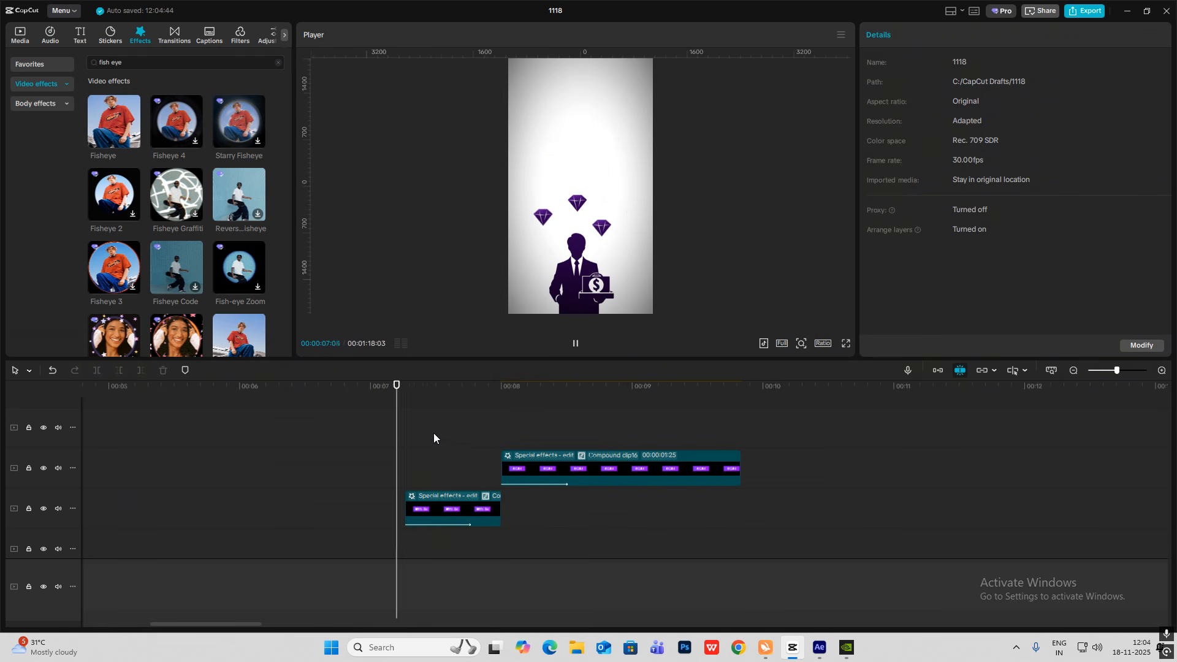
pyautogui.press('space')
pyautogui.scroll(-5, 520, 457)
pyautogui.scroll(5, 514, 444)
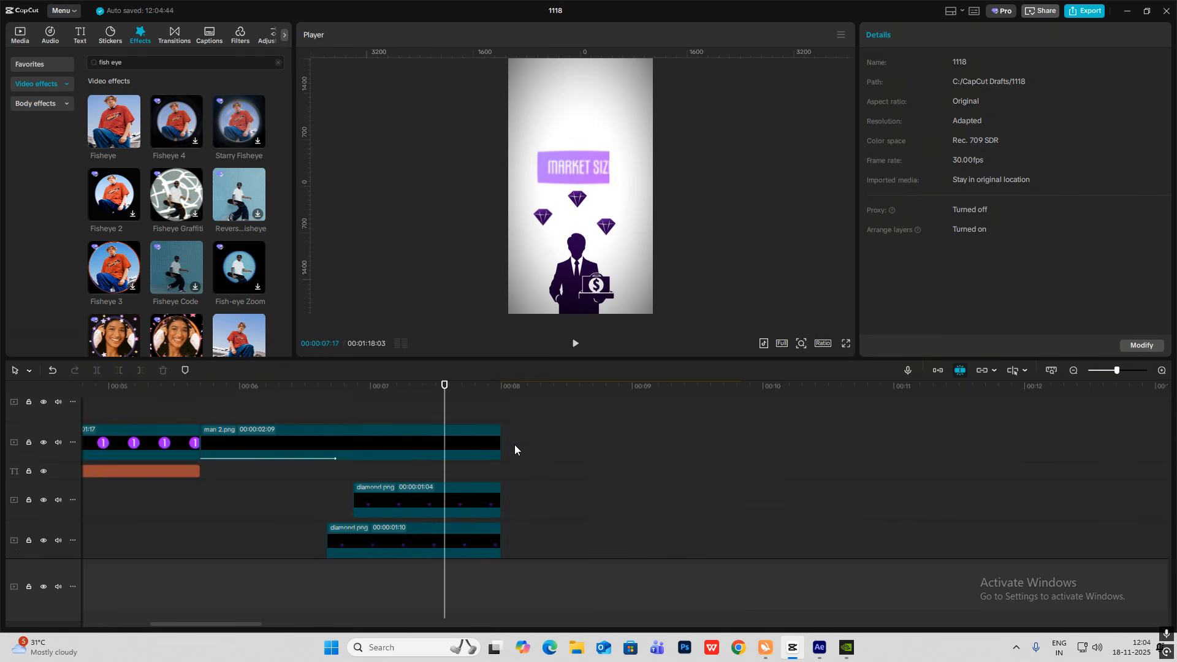
pyautogui.press('space')
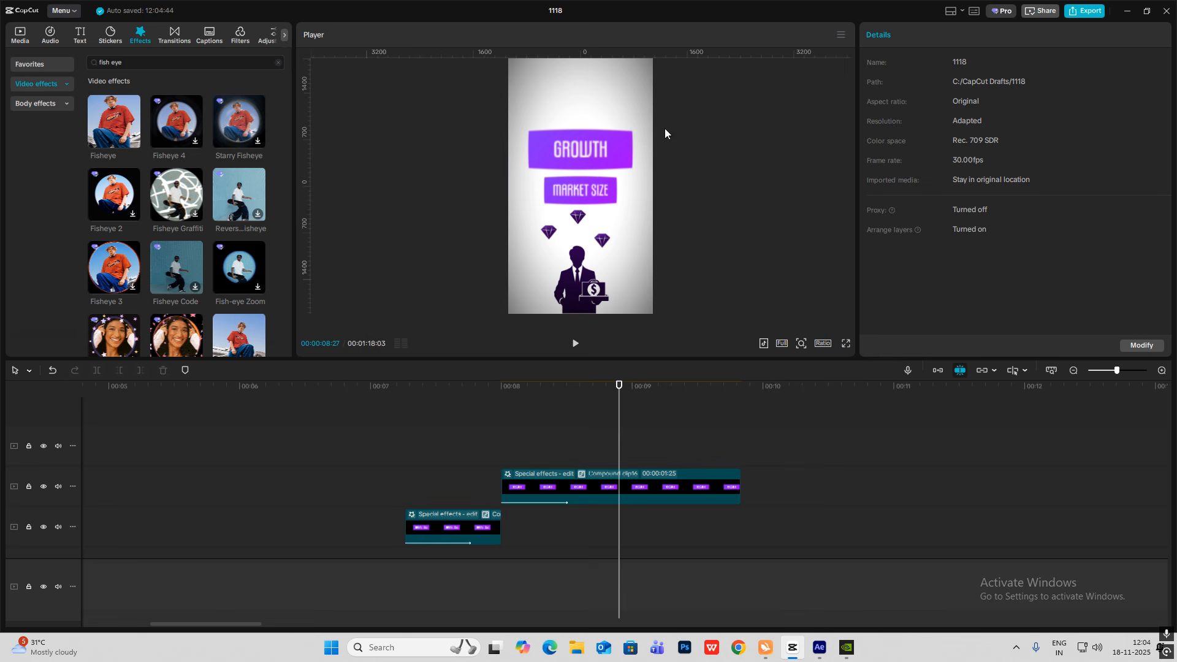
# Play the whole animated sequence from its beginning through the GROWTH banner to review it.
pyautogui.moveTo(352, 472); pyautogui.dragTo(6, 479)
pyautogui.press('space')
pyautogui.click(1074, 370)
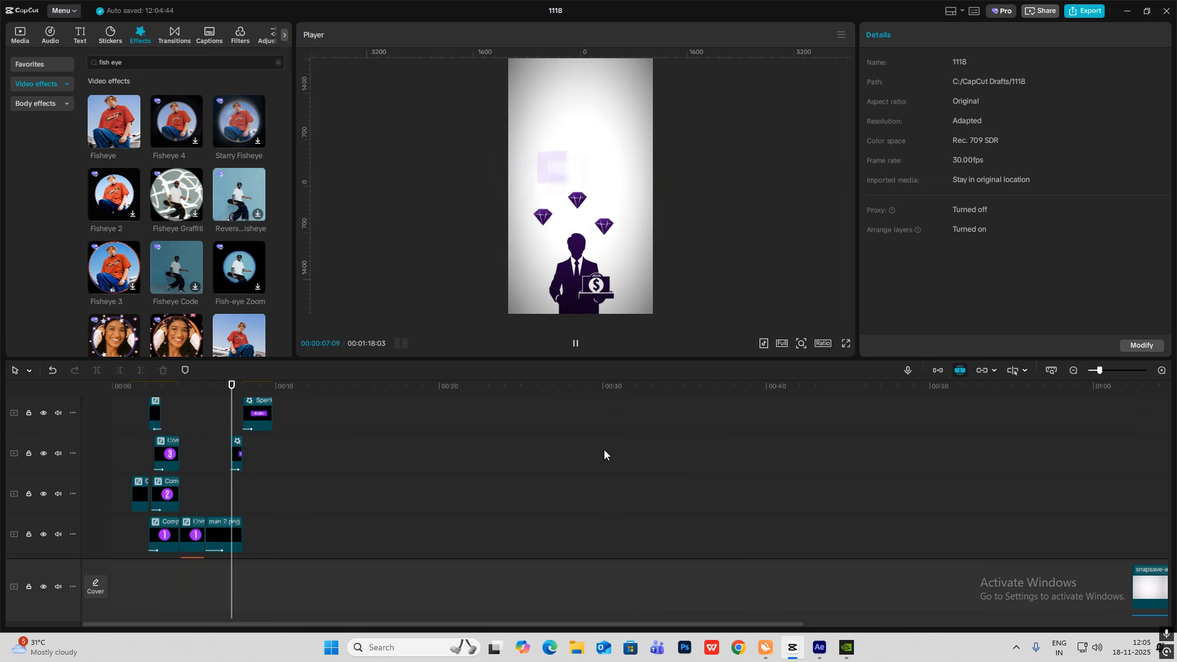
pyautogui.press('space')
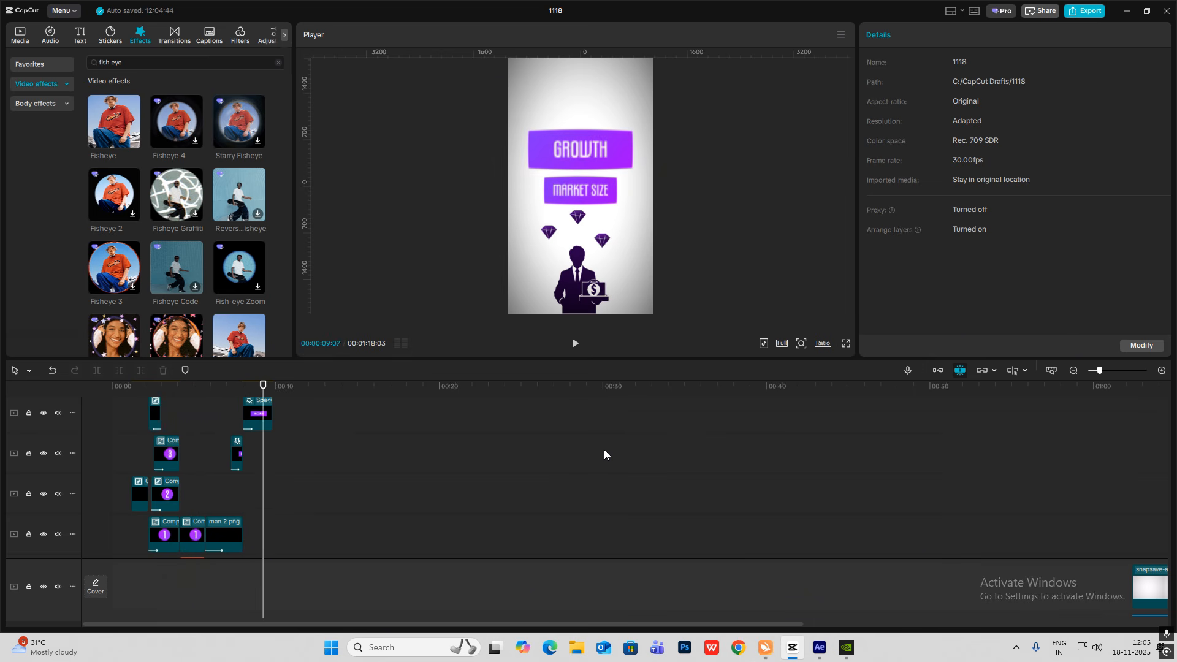
# Scrub the reference video clip to about 00:01:15:17 to examine its next scene.
pyautogui.scroll(-5, 570, 465)
pyautogui.click(1074, 371)
pyautogui.click(1077, 371)
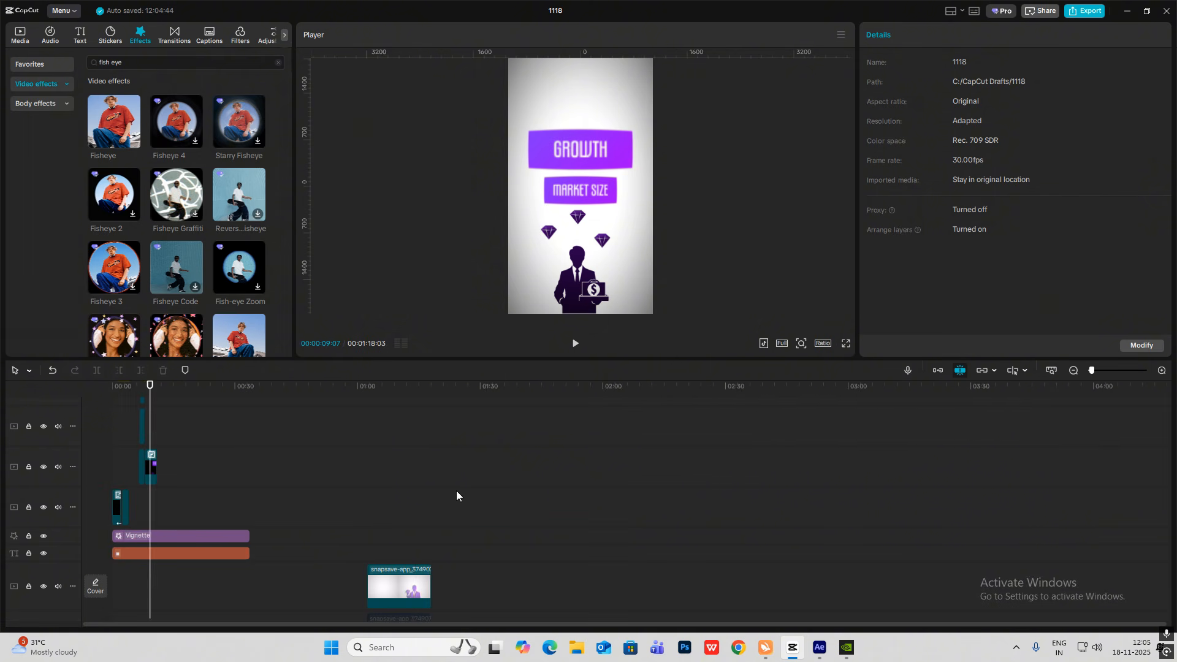
pyautogui.click(405, 495)
pyautogui.moveTo(405, 496)
pyautogui.mouseDown()
pyautogui.moveTo(419, 502)
pyautogui.moveTo(431, 488)
pyautogui.moveTo(385, 492)
pyautogui.moveTo(426, 508)
pyautogui.moveTo(413, 501)
pyautogui.moveTo(423, 498)
pyautogui.mouseUp()
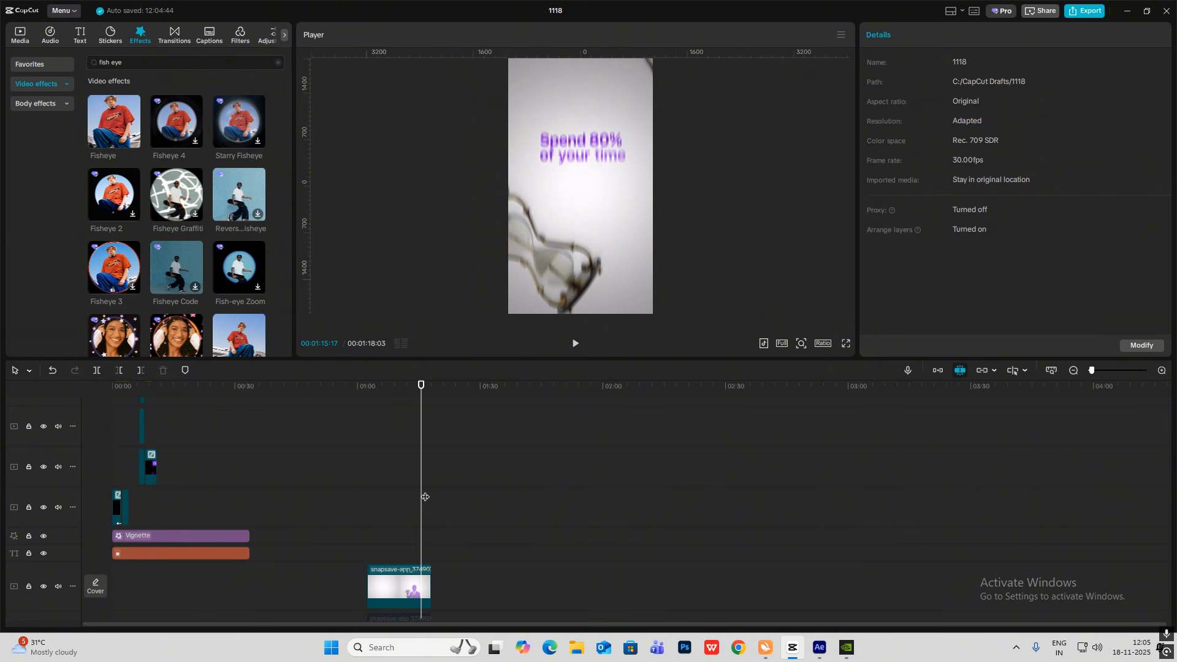